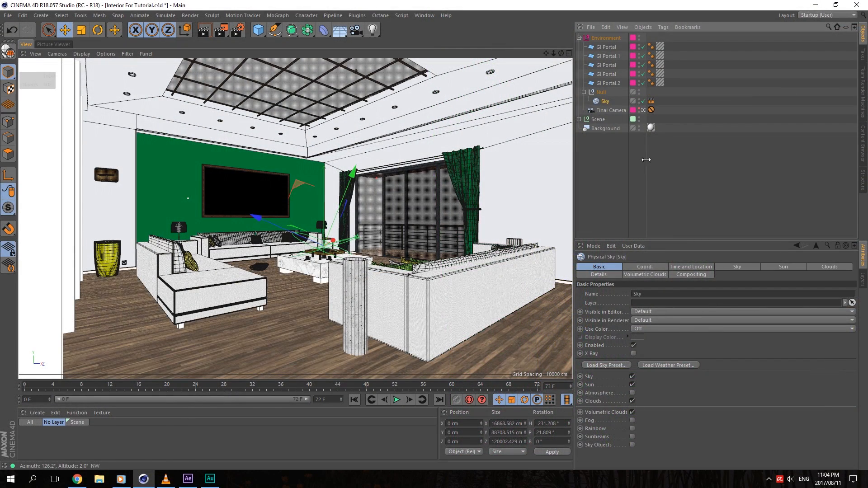
left_click(720, 120)
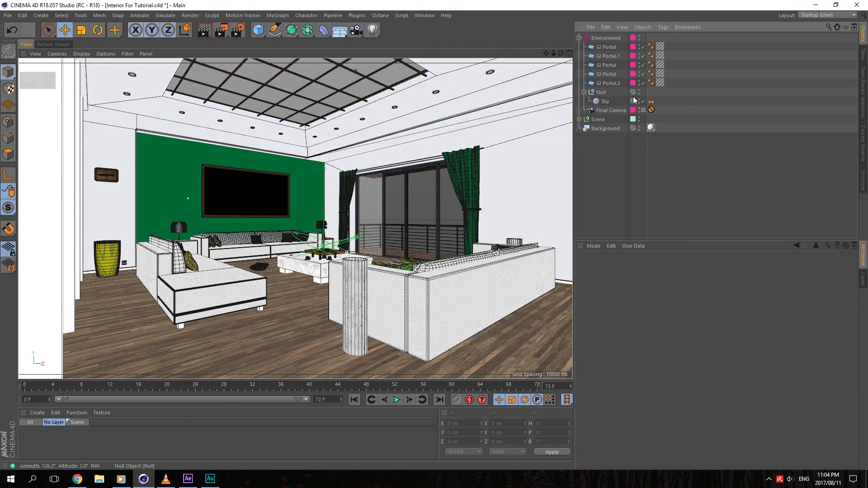
left_click(605, 101)
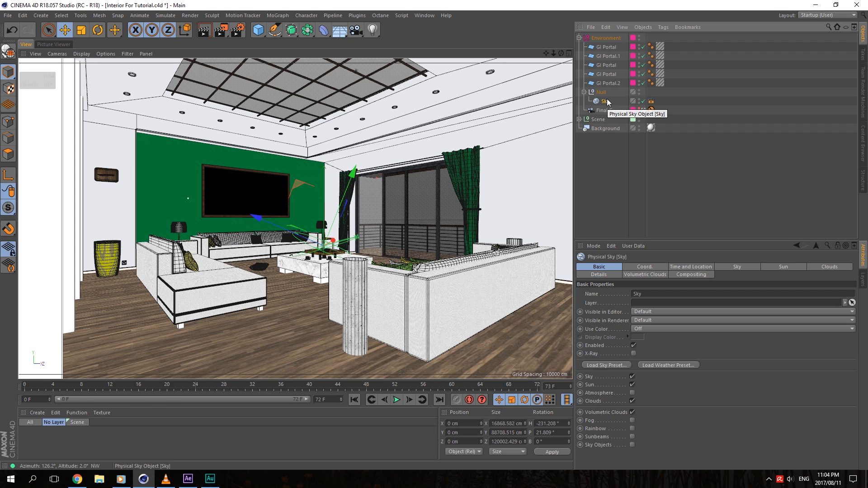
left_click(689, 99)
Step: Compare the output settings of the Old Render Settings and Tutorial render presets, ending on the Tutorial preset
left_click(237, 30)
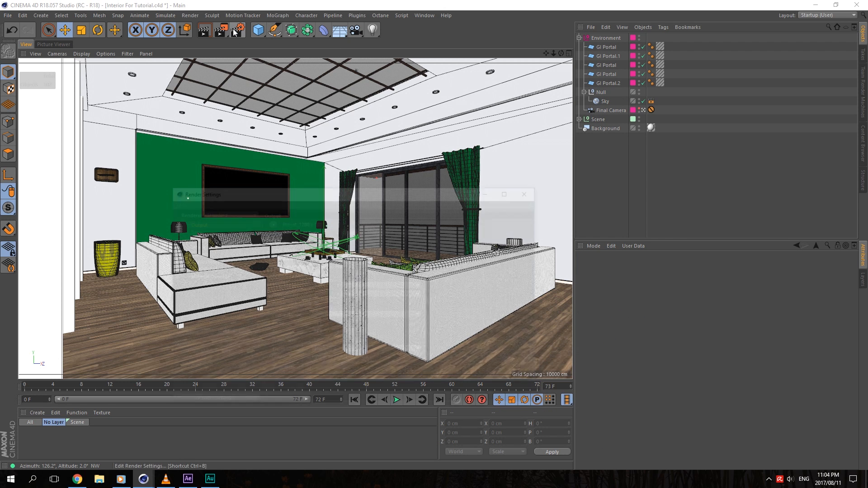
left_click(200, 353)
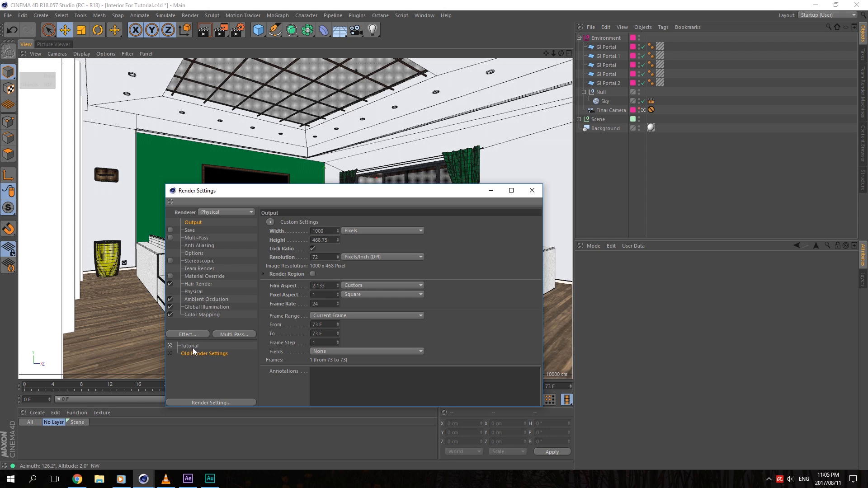
left_click(192, 347)
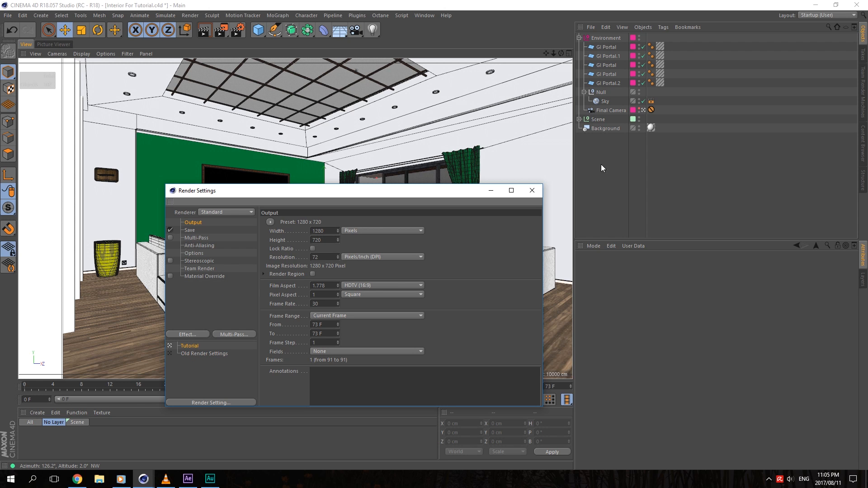
left_click(532, 190)
Step: Delete the physical Sky and its parent Null from the Environment group
left_click(606, 101)
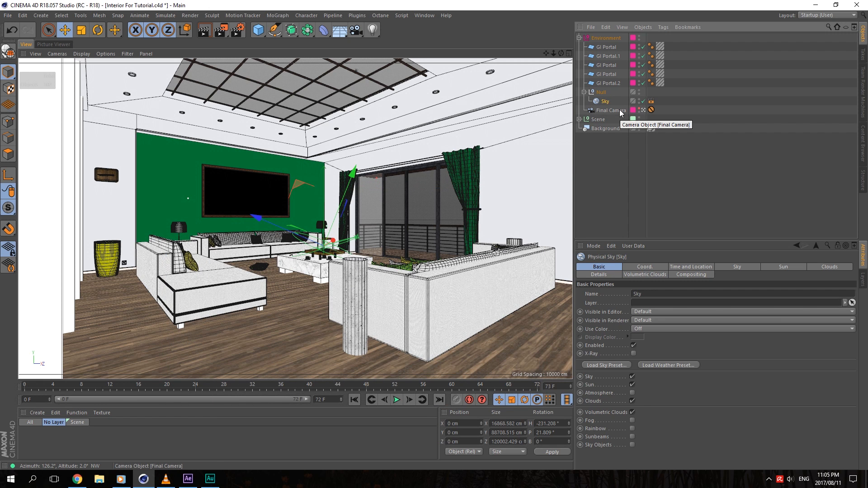
left_click(601, 92)
left_click(605, 102)
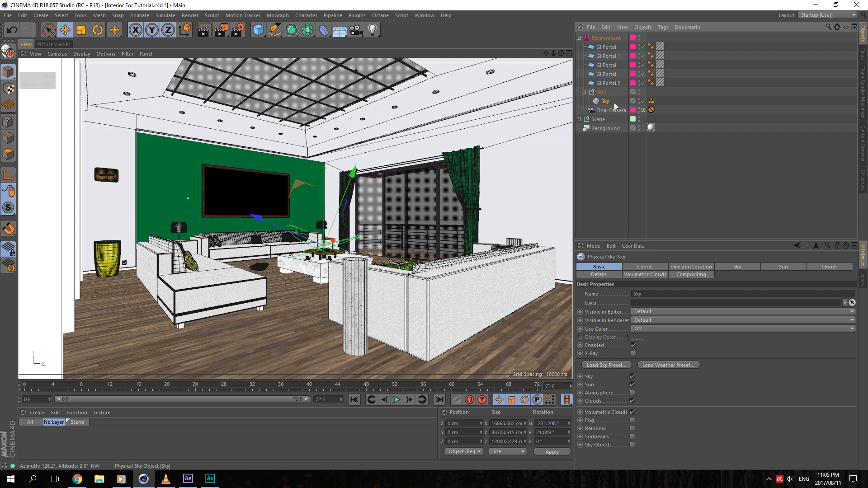
key("Delete")
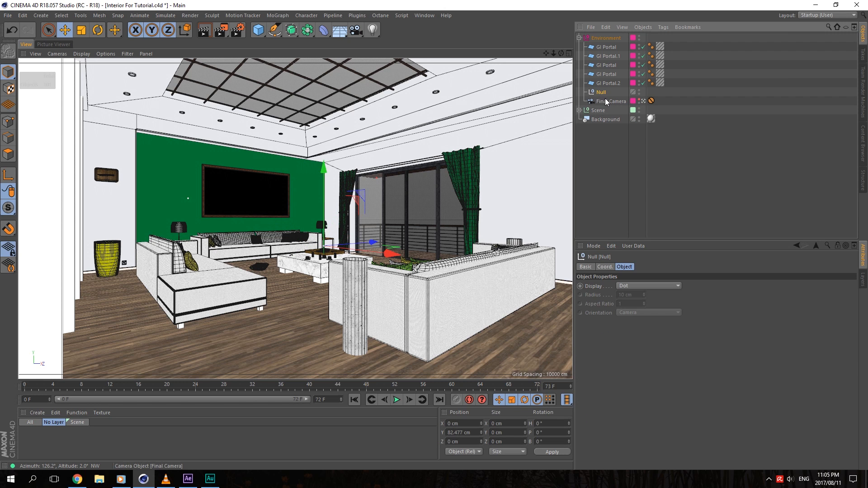
left_click(604, 95)
Step: Examine the objects contained in the Scene group, then return to the contents of the Environment group
left_click(579, 38)
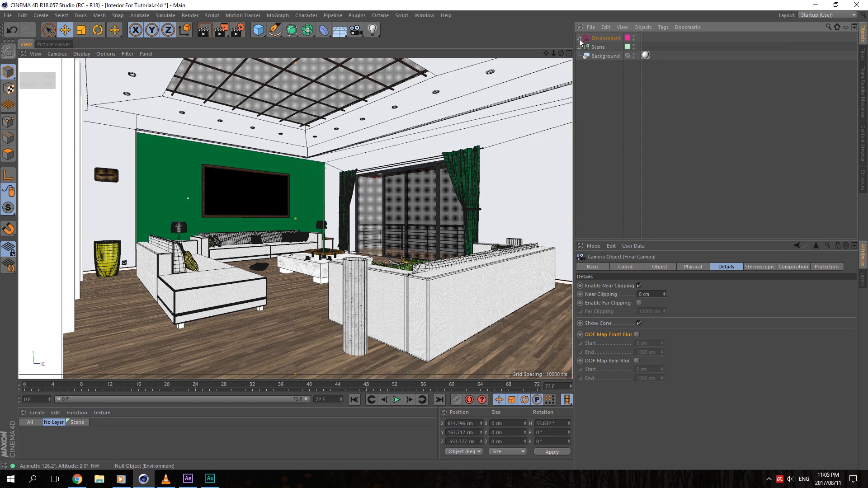
left_click(578, 47)
left_click(579, 47)
left_click(579, 47)
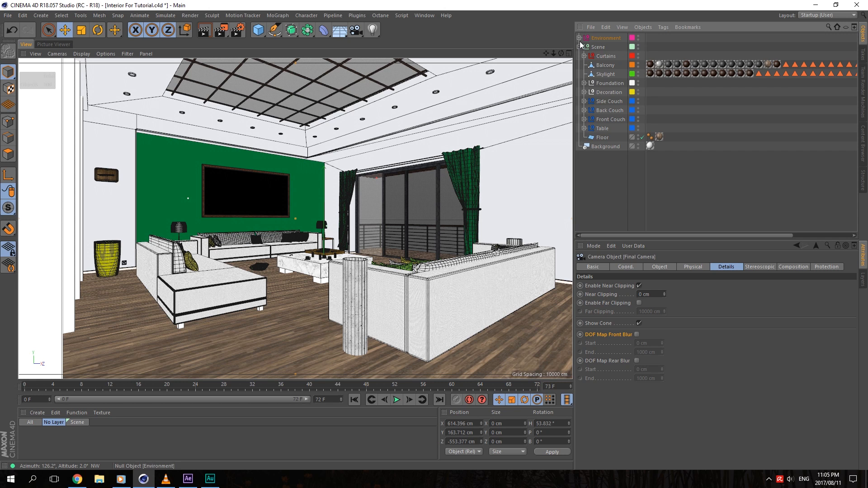
left_click(579, 47)
left_click(579, 38)
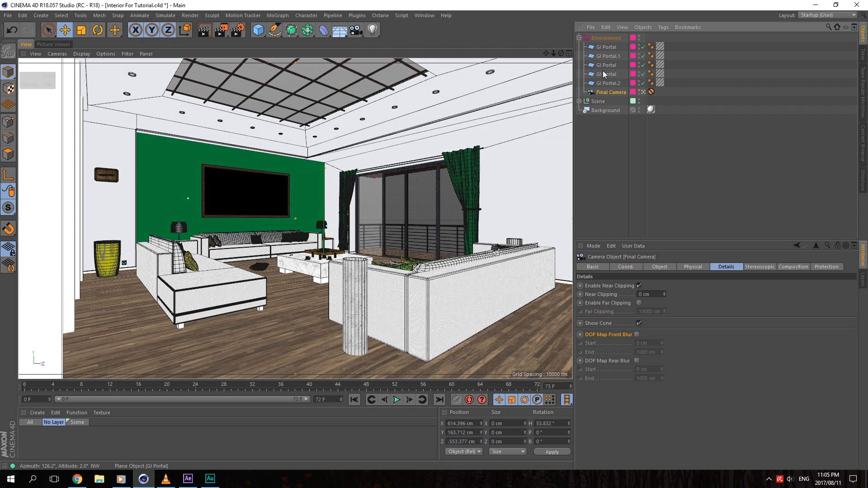
Step: Examine the GI Portal planes and the Final Camera in the Environment group
left_click(600, 84)
left_click(608, 90)
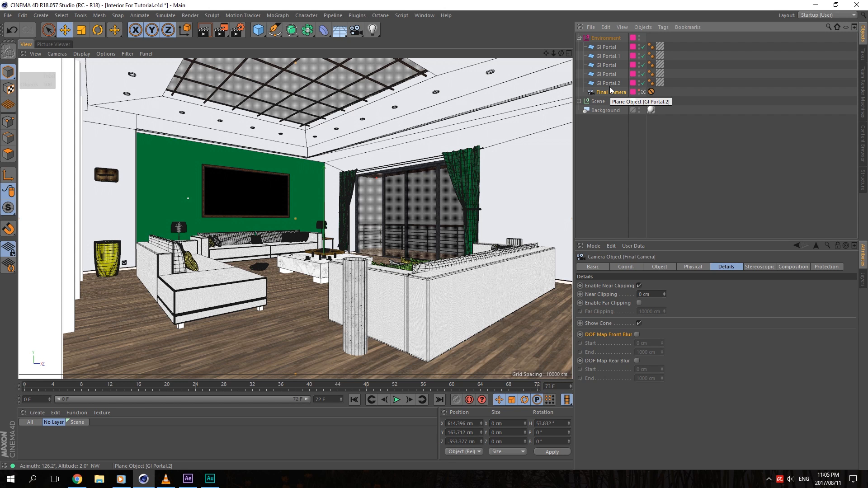
left_click(609, 83)
left_click(611, 74)
left_click(608, 47)
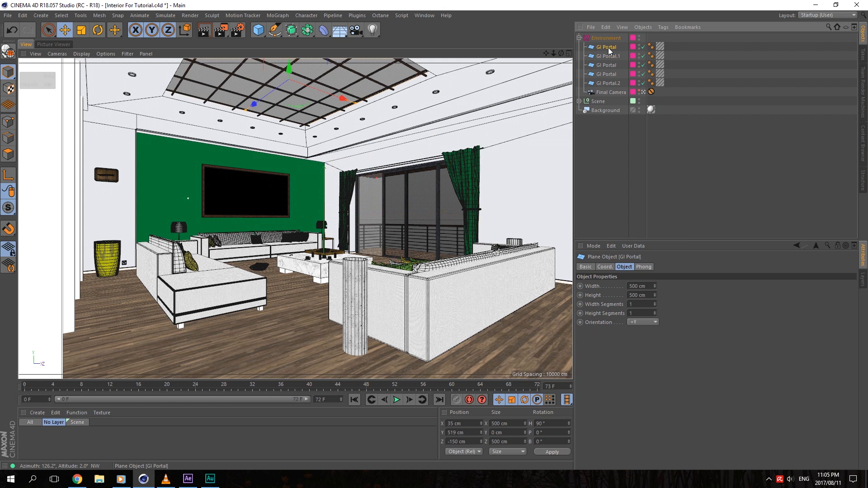
left_click(608, 84)
left_click(609, 91)
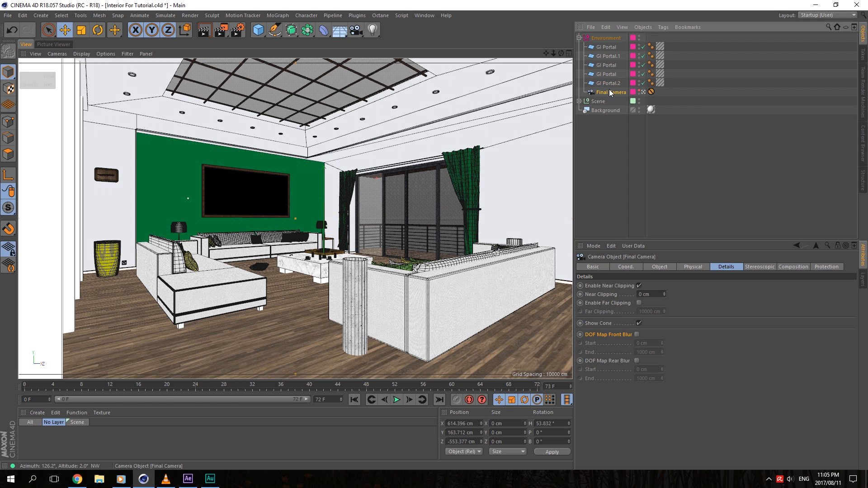
left_click(610, 84)
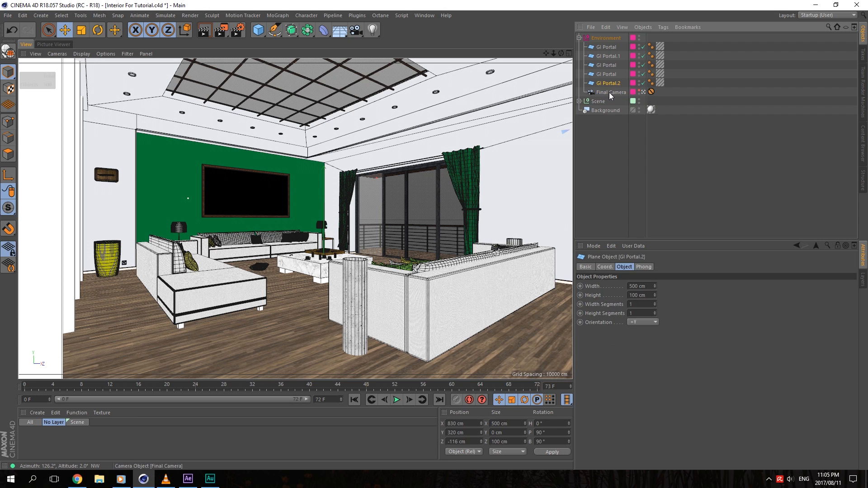
left_click(609, 92)
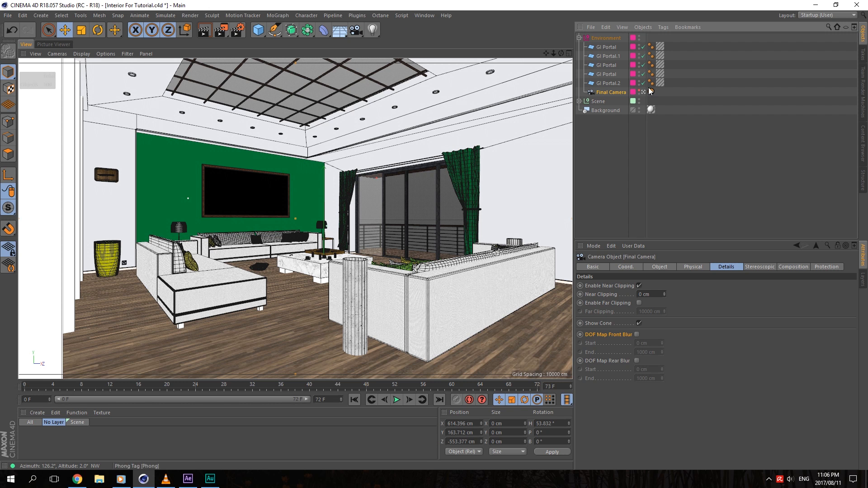
Step: Set the renderer of the Tutorial render preset to Physical
left_click(236, 30)
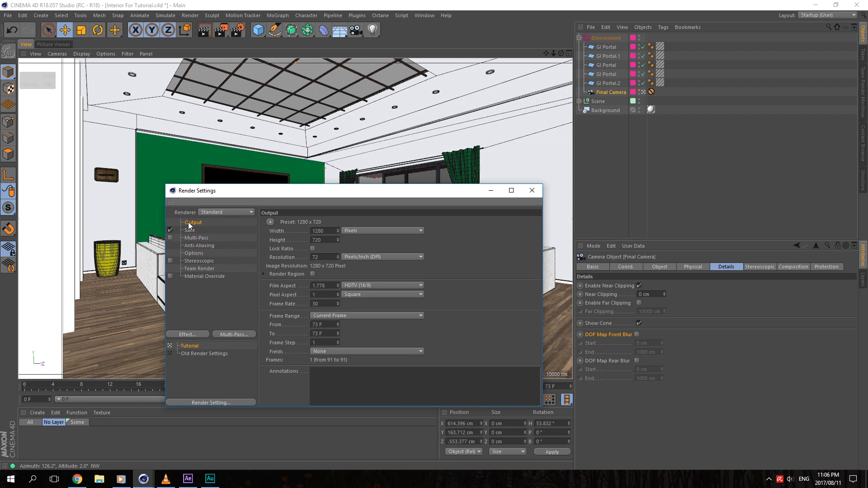
left_click(211, 211)
left_click(231, 225)
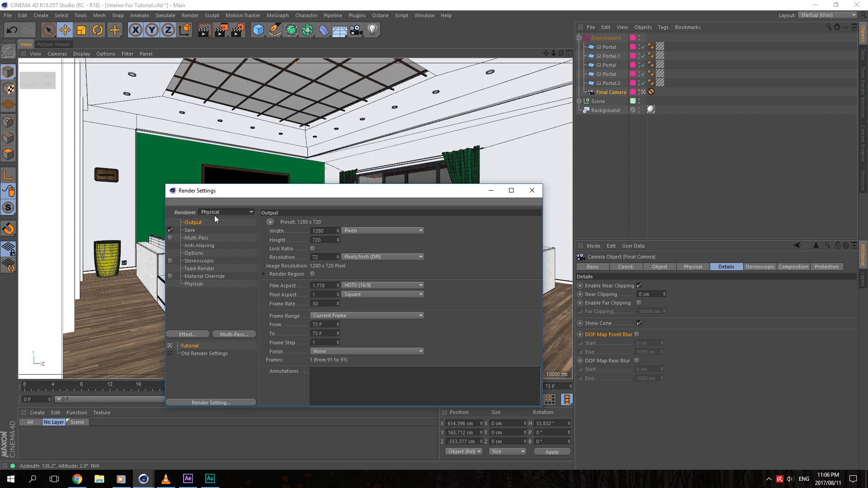
left_click(223, 210)
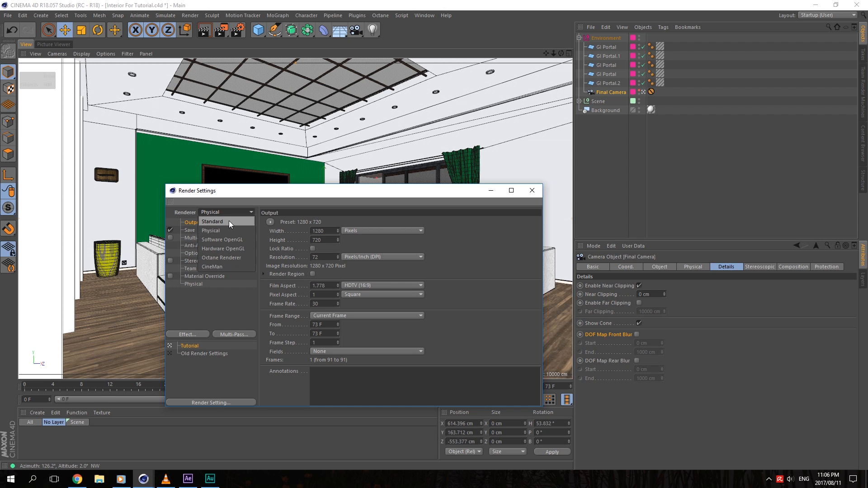
left_click(229, 211)
Step: Turn off automatic saving of the rendered image and set its file format to PNG
left_click(197, 229)
left_click(203, 222)
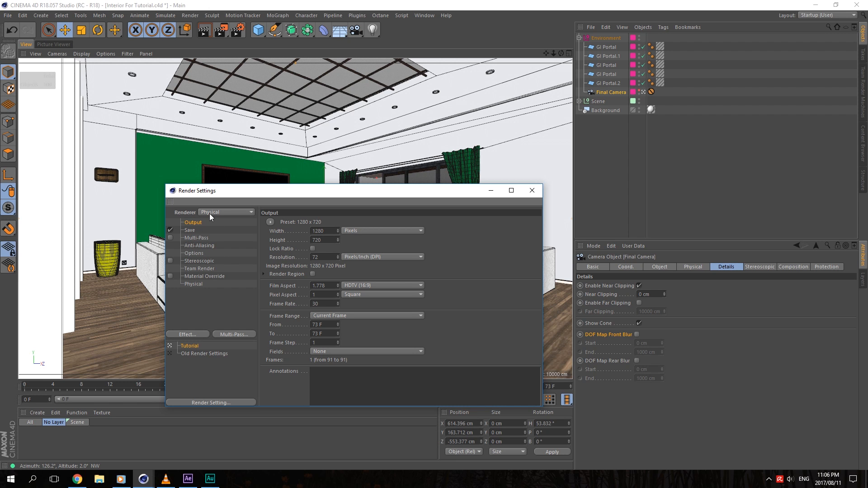
left_click(193, 228)
left_click(196, 221)
left_click(196, 228)
left_click(196, 221)
left_click(197, 229)
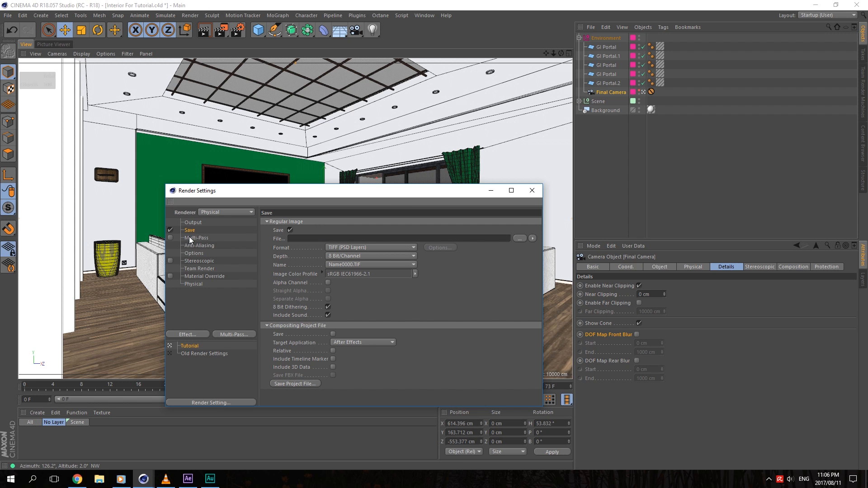
left_click(193, 222)
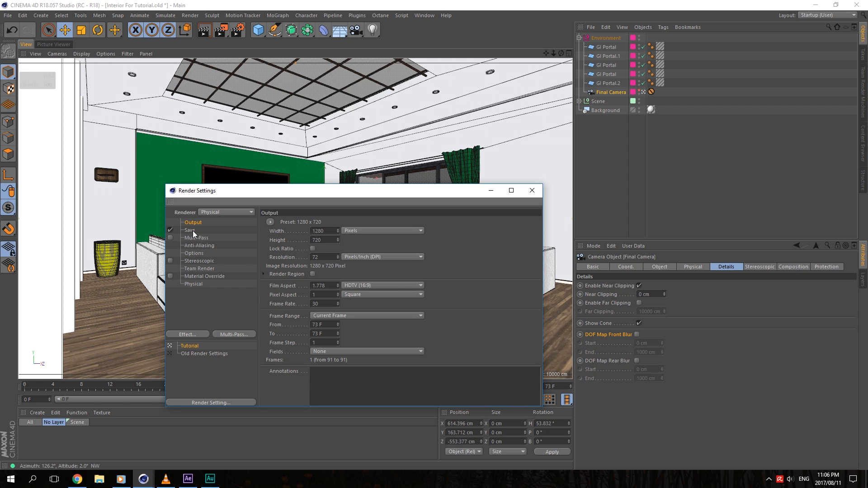
left_click(192, 231)
left_click(355, 247)
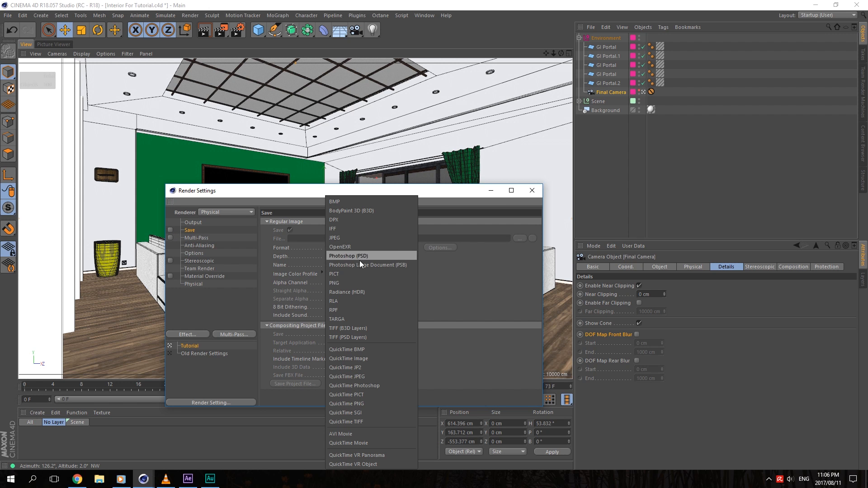
left_click(351, 282)
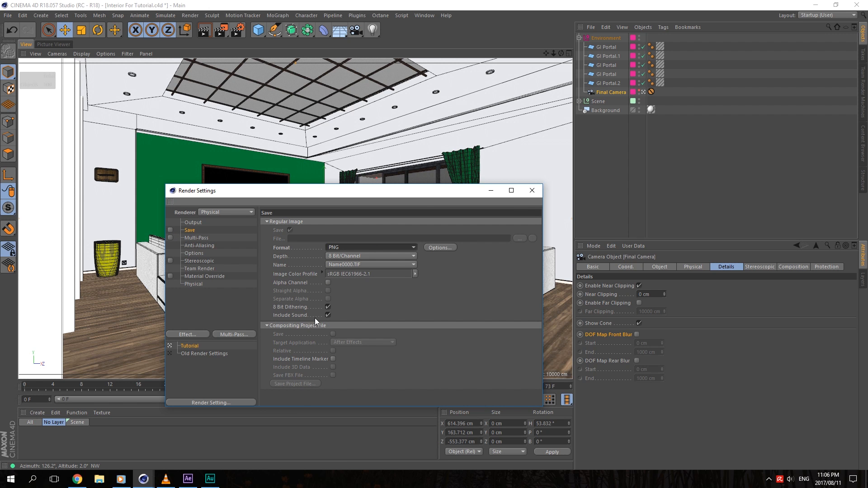
Step: Set the render output size to 1920 by 900 pixels and move the render settings window clear of the viewport
left_click(198, 284)
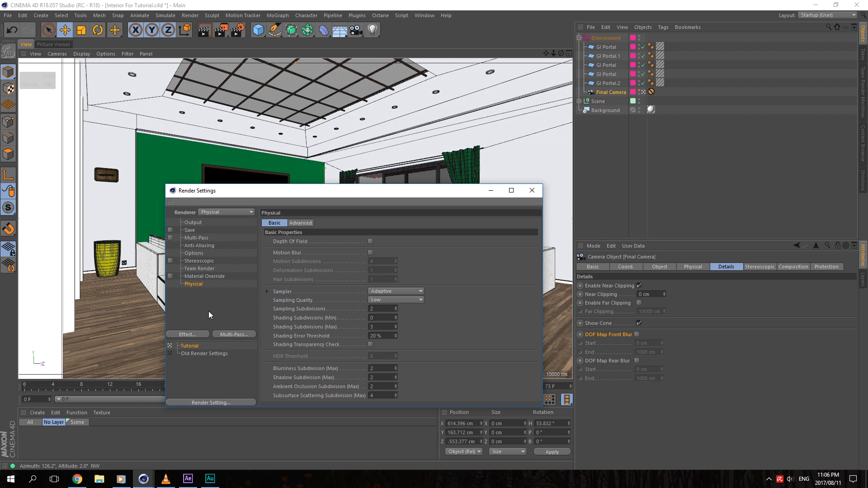
left_click_drag(221, 29, 231, 2)
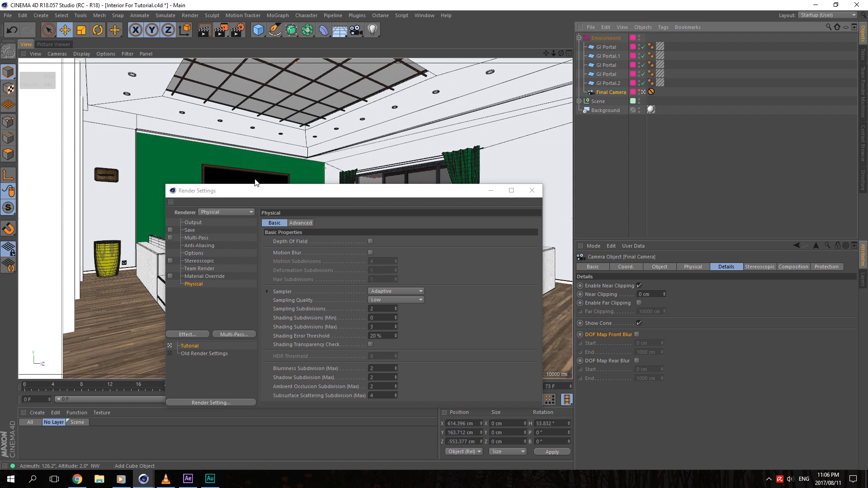
left_click(193, 222)
double_click(328, 231)
type("1")
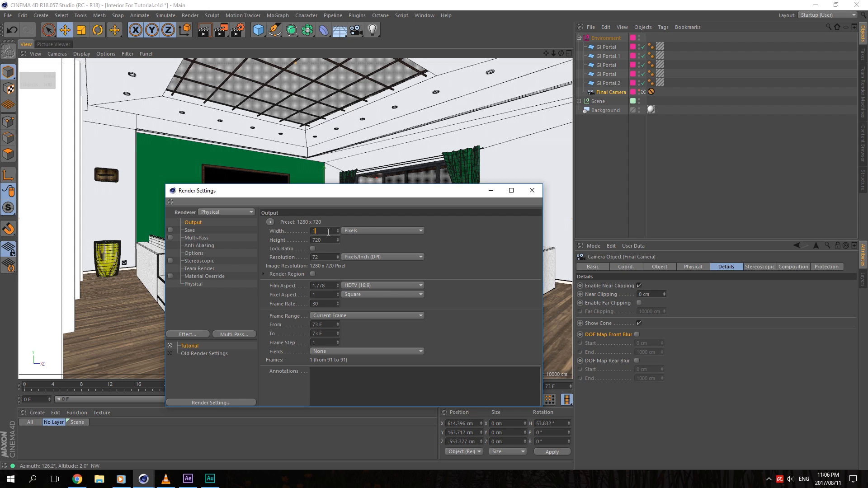
type("920")
key("Tab")
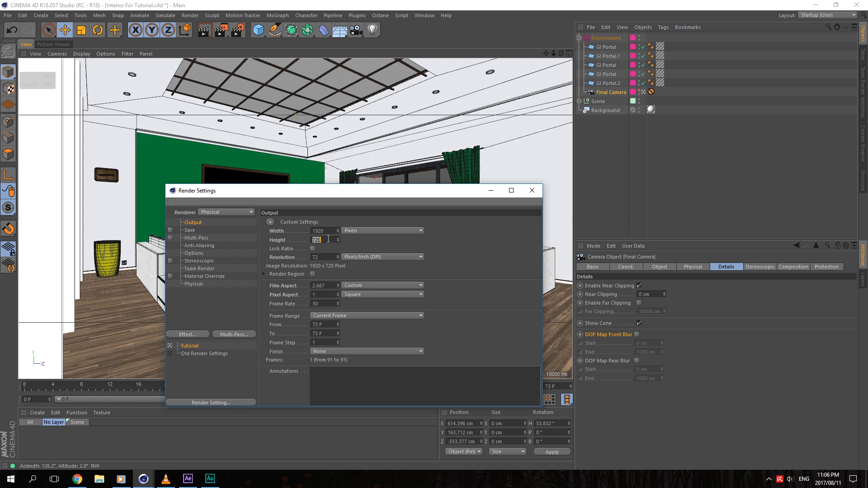
type("920")
left_click_drag(343, 194, 573, 190)
type("0")
left_click(425, 223)
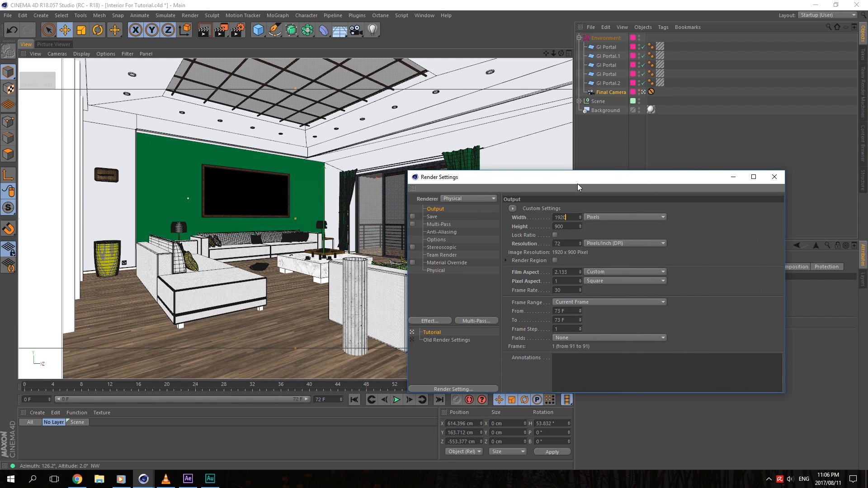
Step: Try output heights of 804, 900, 1000 and 1080 pixels to compare the camera framing at 1920 pixels width
double_click(568, 226)
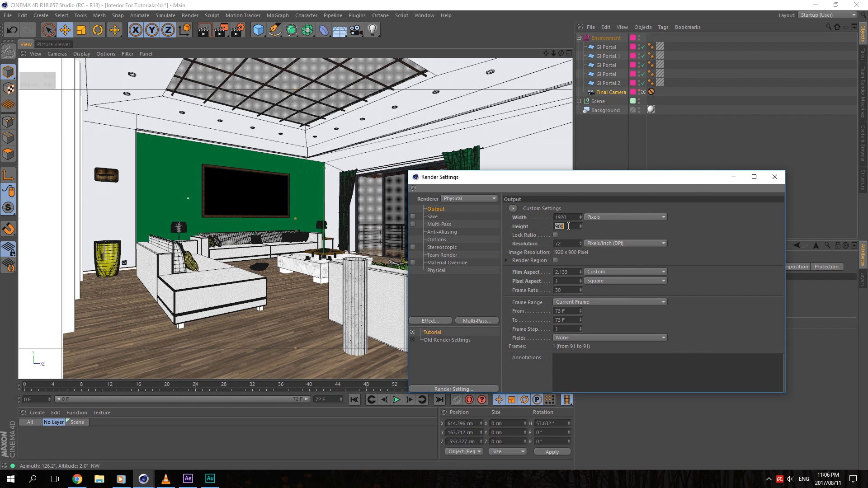
type("804")
left_click(573, 217)
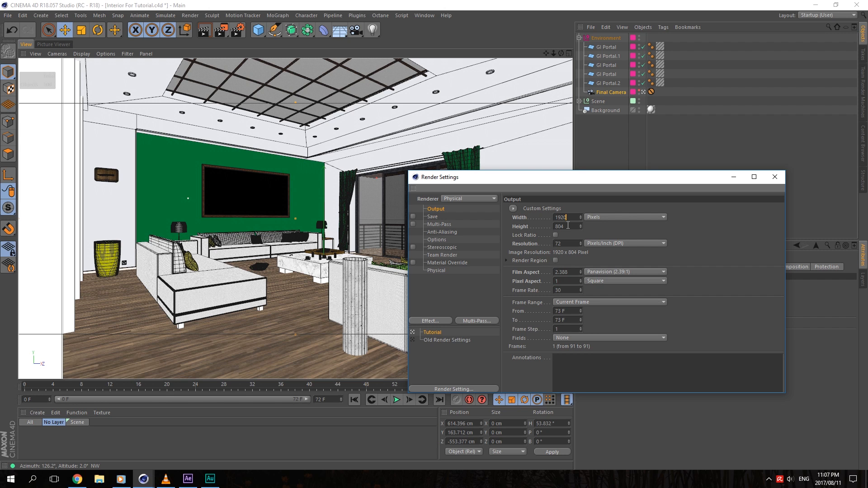
key("BackSpace")
key("BackSpace")
key("BackSpace")
type("900")
key("Return")
type("1")
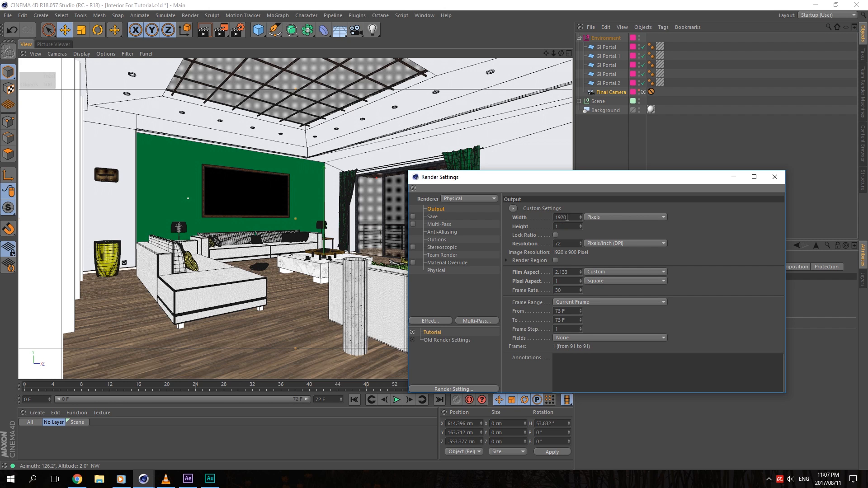
type("0000")
key("Return")
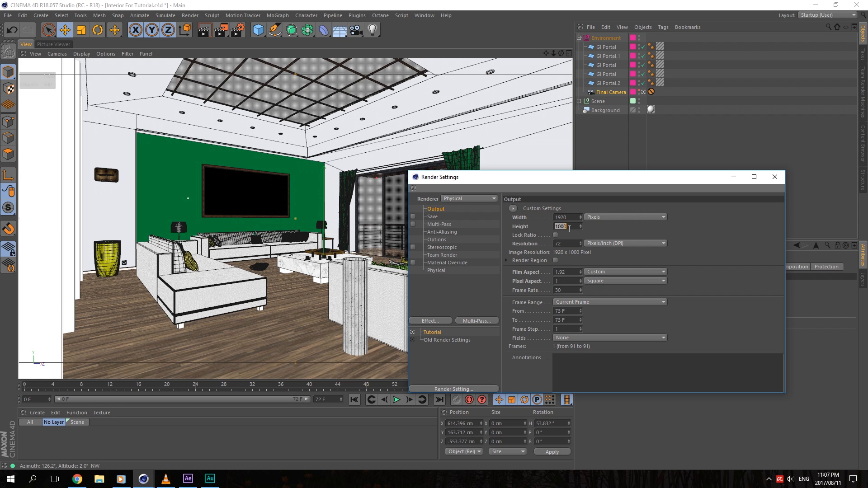
type("10808")
left_click(568, 219)
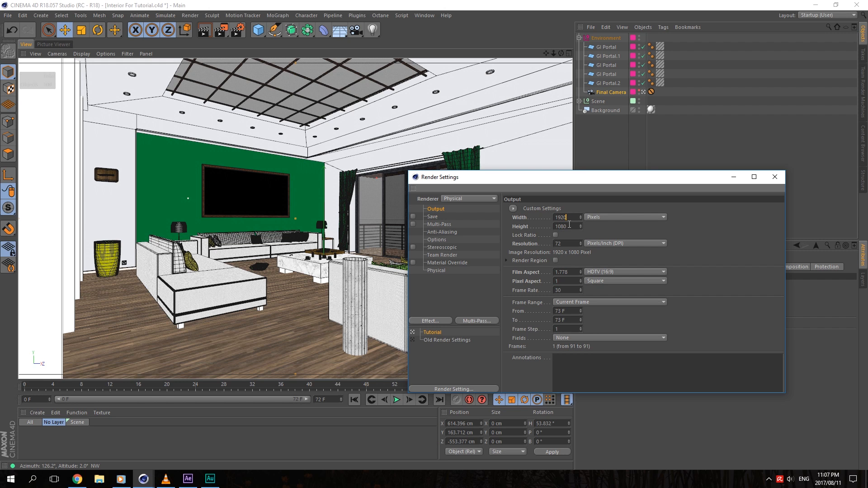
Step: Set the output height back to 900 pixels
double_click(568, 226)
type("900")
left_click(565, 218)
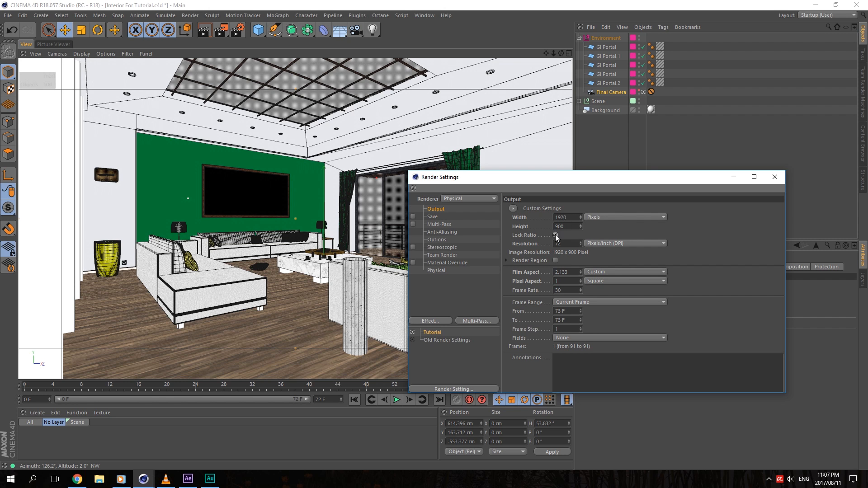
Step: Lock the output aspect ratio, set the render width to 920 pixels, and close the render settings
left_click(555, 235)
left_click(569, 218)
key("Delete")
key("Return")
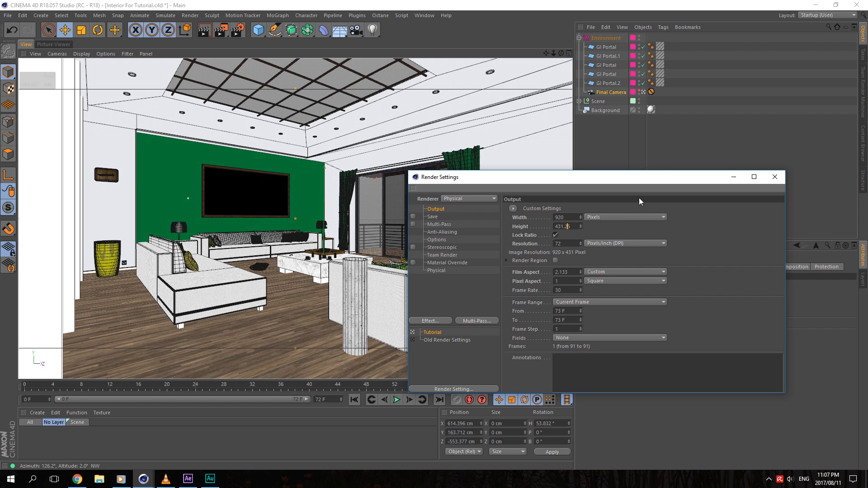
left_click(774, 177)
Step: Render the Final Camera view to the Picture Viewer and inspect the test image up close
left_click(56, 44)
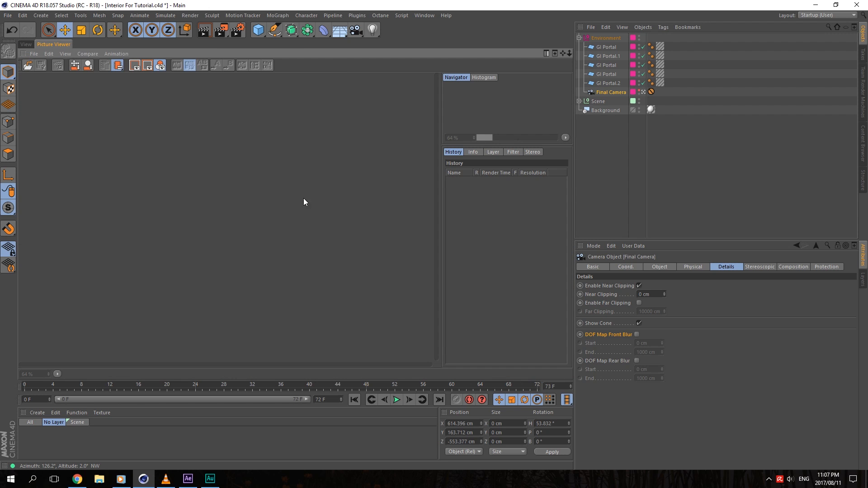
left_click_drag(222, 31, 270, 92)
scroll(269, 206, "up", 4)
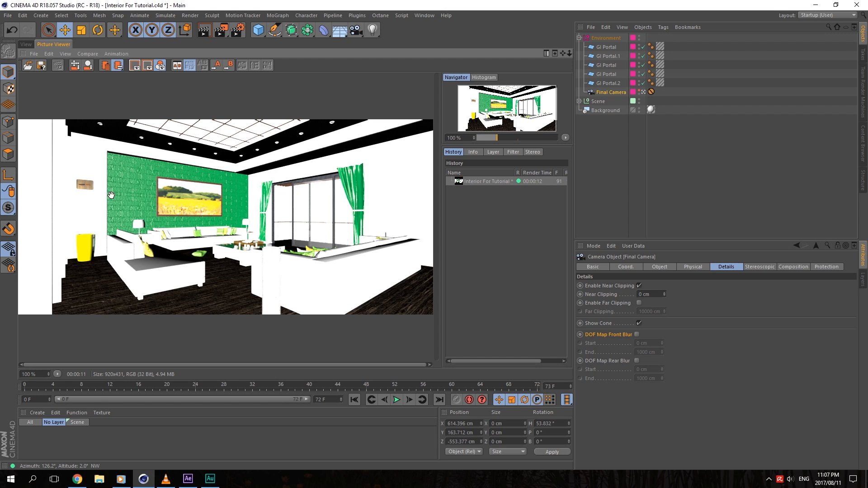
left_click_drag(111, 195, 191, 155)
Step: Return to the viewport, leave the Final Camera view, and look at the room from outside its back wall
left_click(26, 44)
left_click(644, 92)
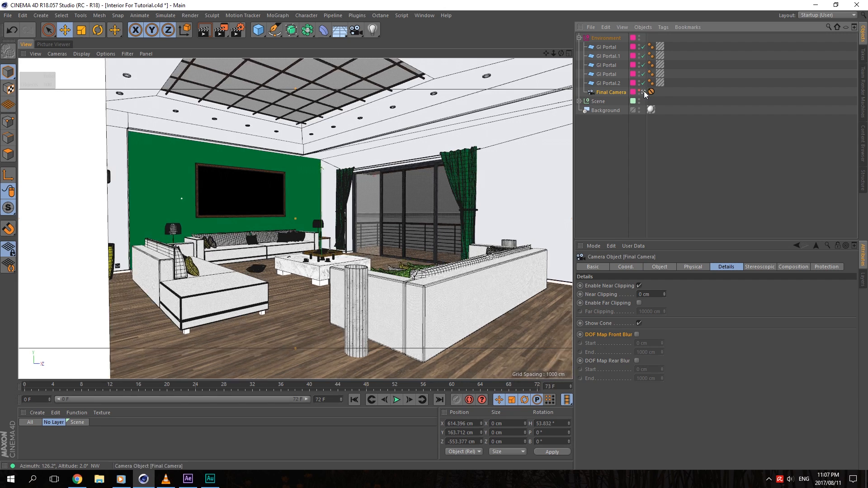
left_click_drag(561, 52, 541, 61)
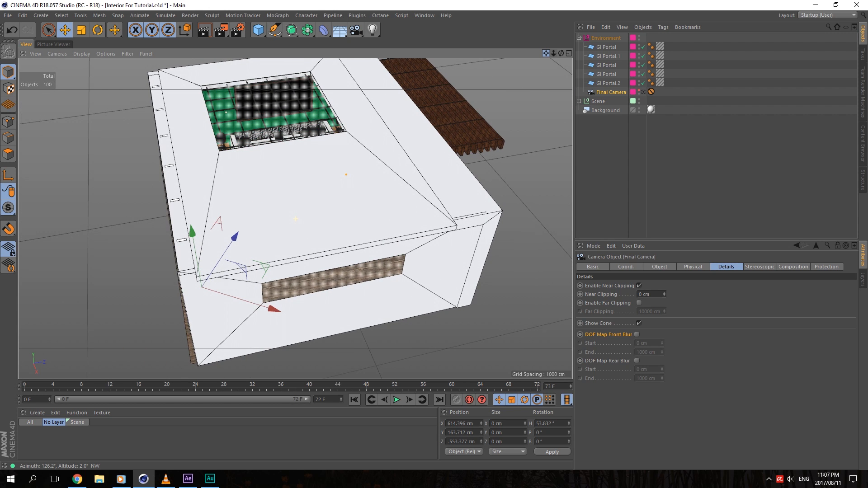
left_click(318, 281)
scroll(311, 294, "up", 5)
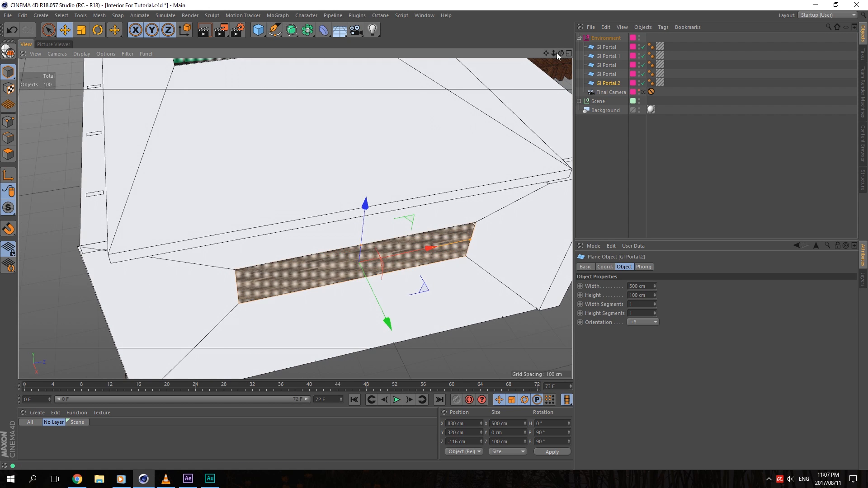
mouse_move(546, 53)
left_mouse_down()
mouse_move(519, 51)
mouse_move(558, 53)
mouse_move(479, 51)
mouse_move(552, 53)
mouse_move(511, 53)
mouse_move(538, 50)
mouse_move(562, 61)
mouse_move(546, 65)
mouse_move(553, 53)
left_mouse_up()
Step: Hide the Back Wall.1 and Wall objects of the Foundation group in the editor view
left_click(204, 211)
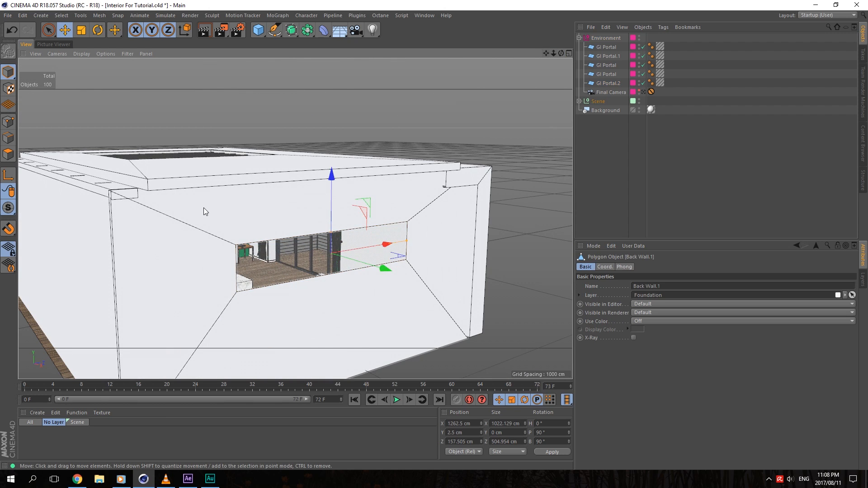
left_click(579, 101)
left_click(584, 137)
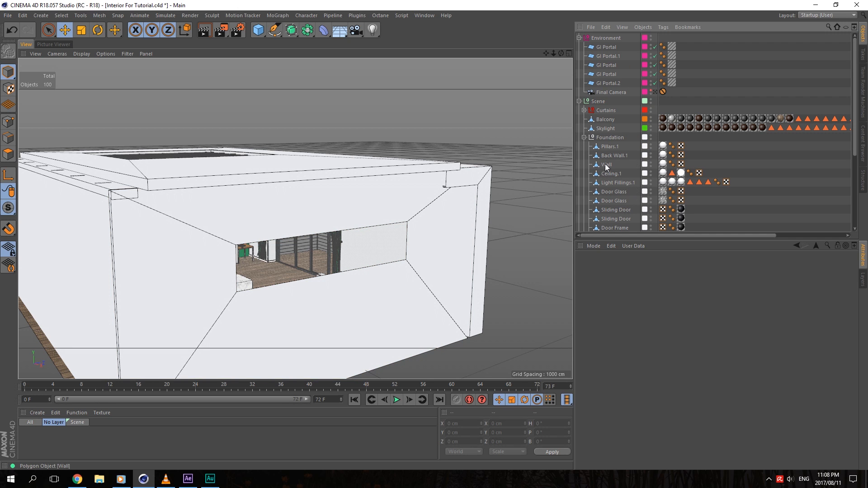
left_click(423, 171)
double_click(650, 154)
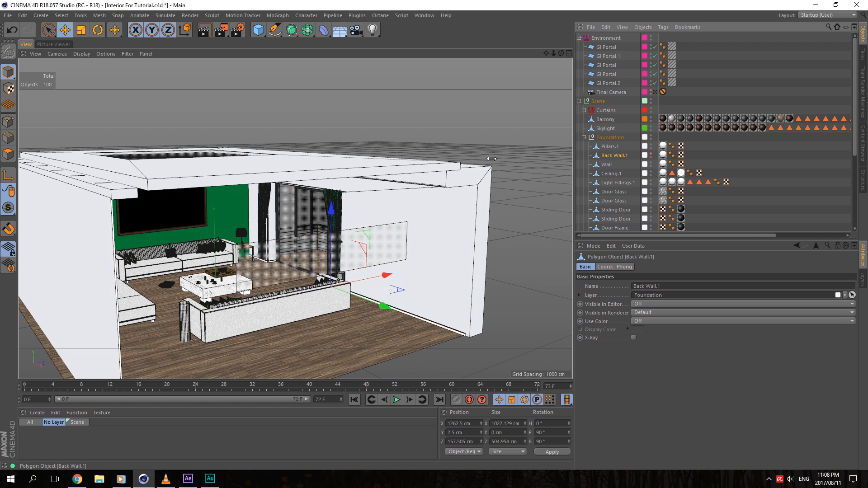
left_click(67, 254)
double_click(650, 163)
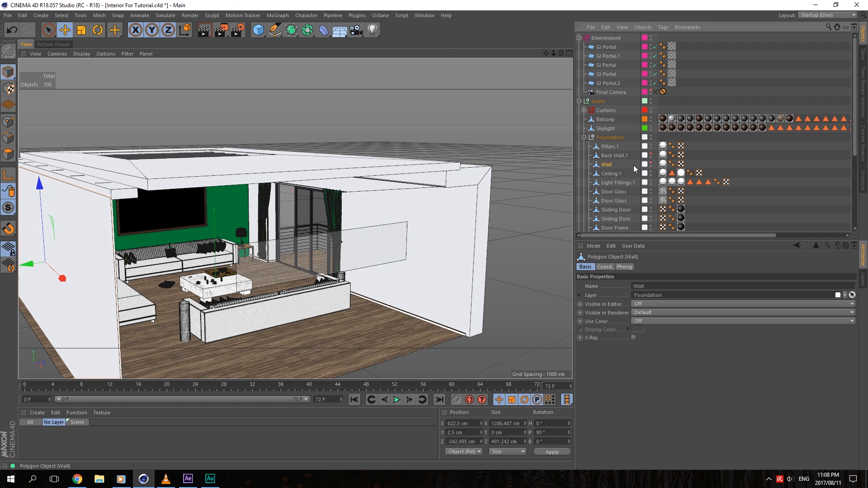
Step: Add a Physical Sky and place it in the Environment group between GI Portal.2 and Final Camera
scroll(190, 284, "up", 6)
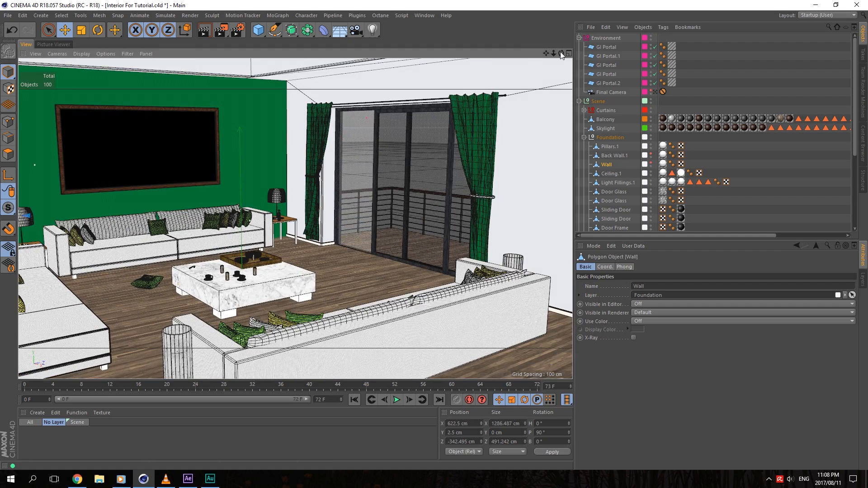
left_click_drag(561, 54, 646, 56)
scroll(394, 280, "up", 6)
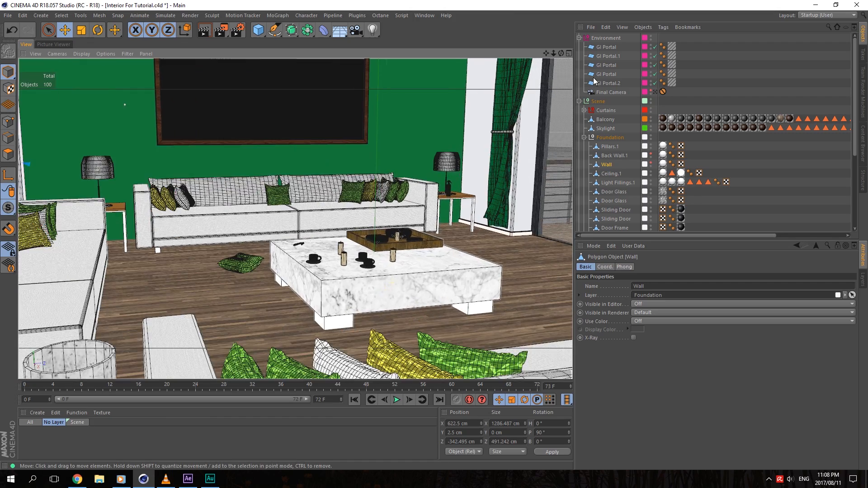
left_click_drag(545, 53, 495, 54)
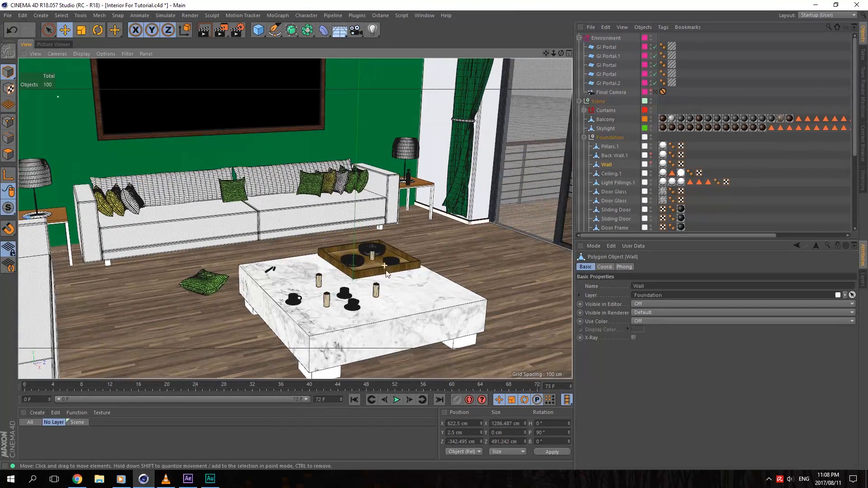
left_click(361, 31)
left_click(373, 30)
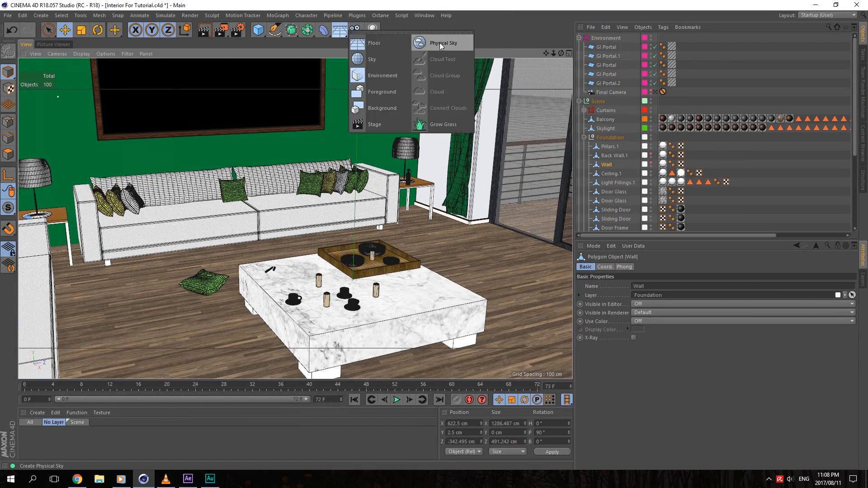
left_click(441, 43)
left_click_drag(602, 38, 613, 81)
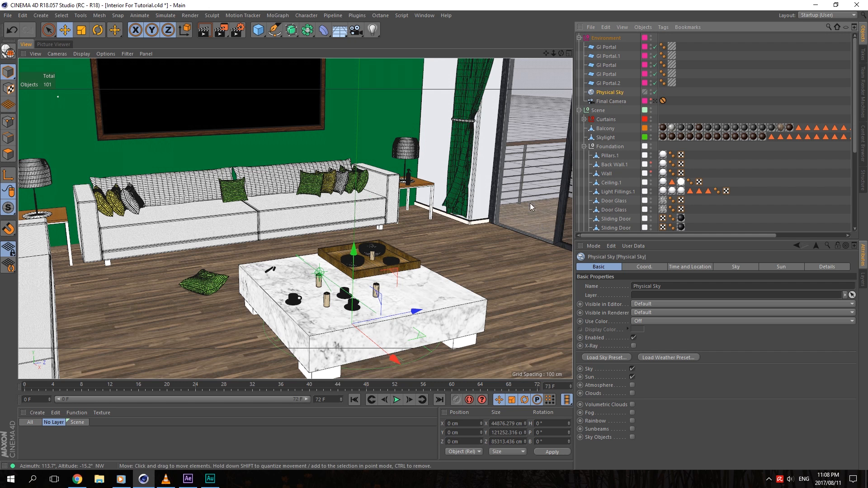
Step: Try hiding the Curtains, Balcony, Environment, Foundation and Furnature layers in the viewport
scroll(553, 61, "up", 3)
left_click(863, 281)
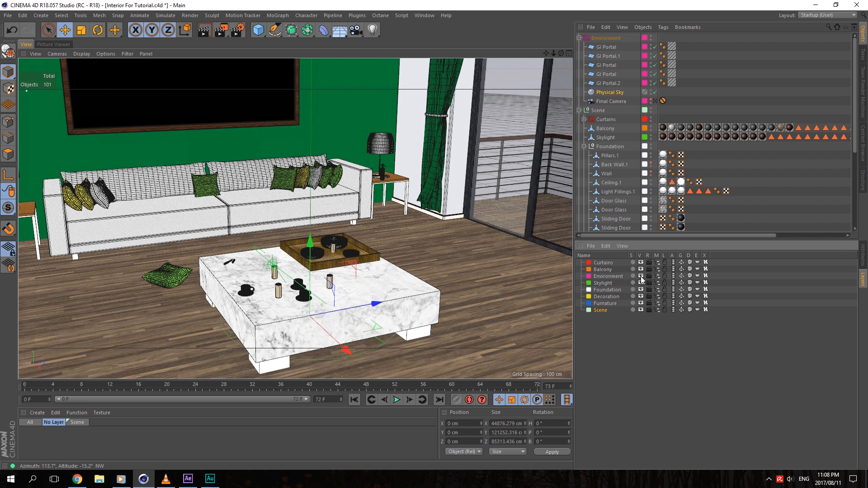
left_click(641, 269)
left_click(641, 262)
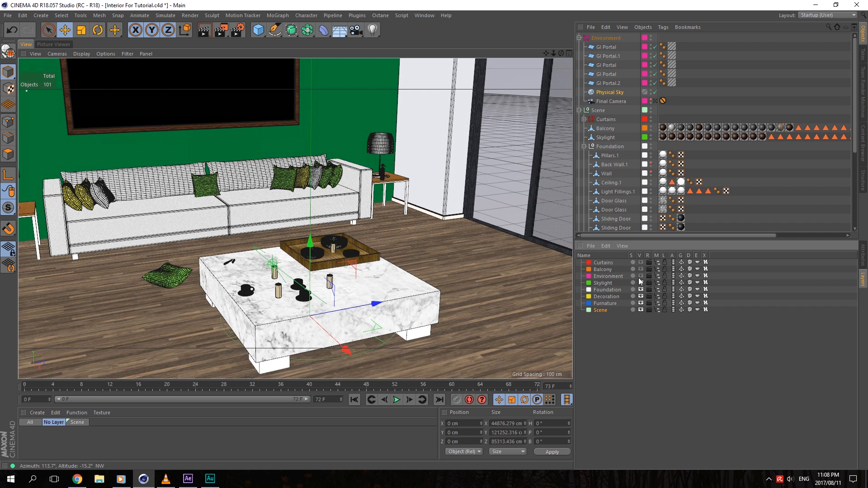
left_click(640, 303)
left_click(641, 283)
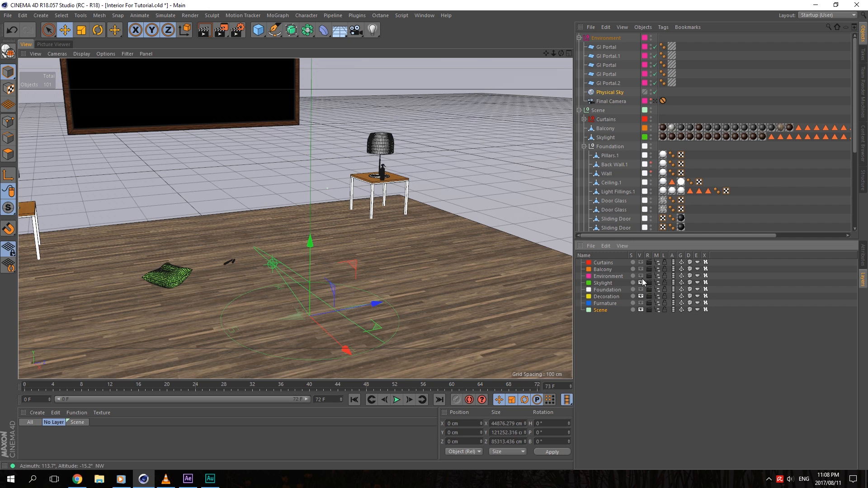
Step: Make all layers visible again, toggle the Environment layer's visibility off and on, and return to the Physical Sky's attributes
left_click(642, 278, "ctrl")
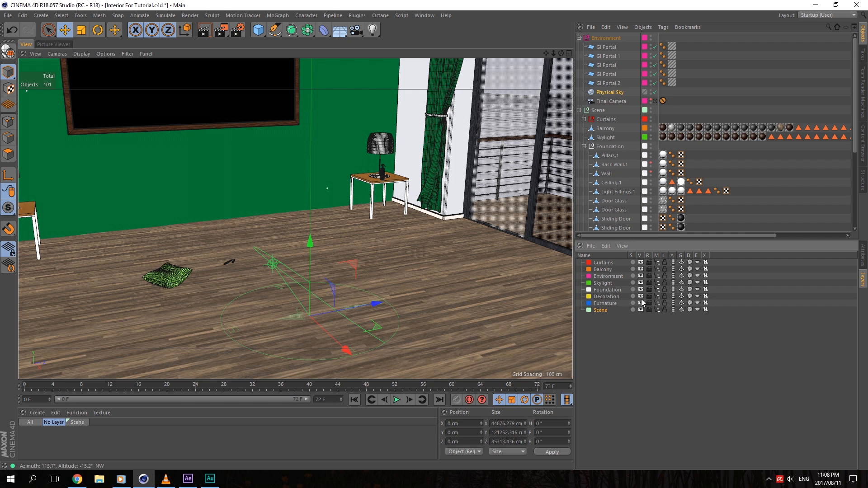
left_click(640, 303)
left_click(640, 276)
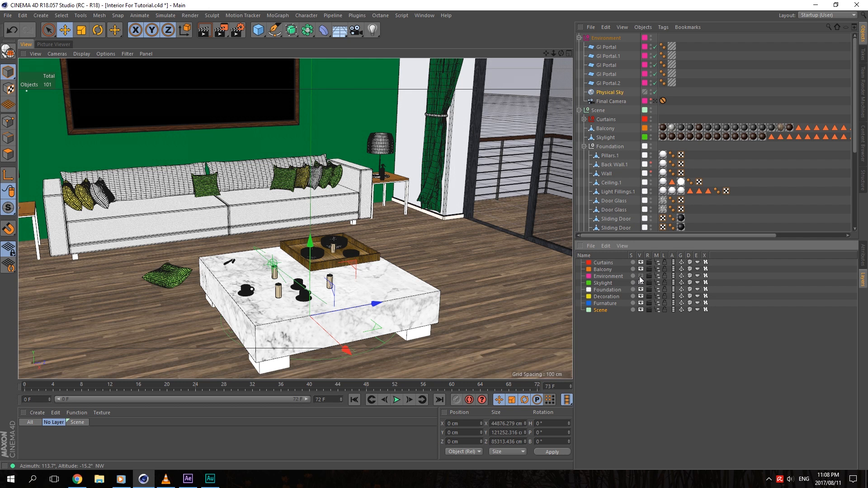
left_click(640, 277)
left_click(640, 277)
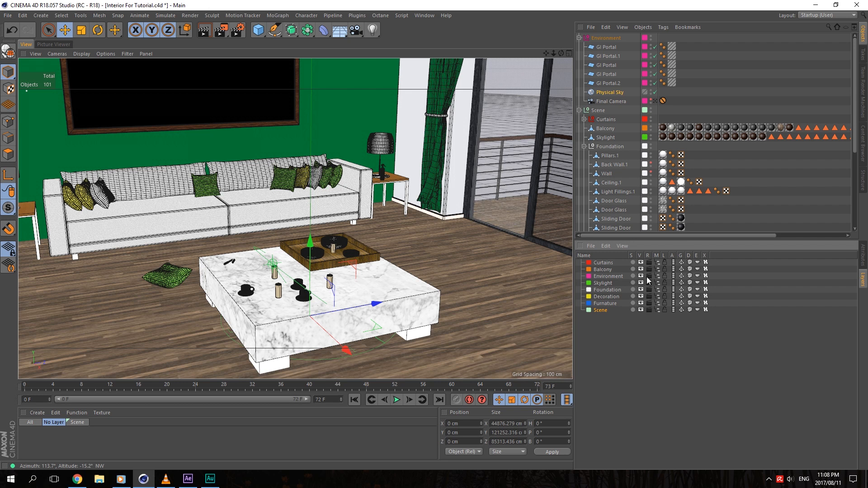
left_click(640, 276)
left_click(640, 276)
left_click(863, 254)
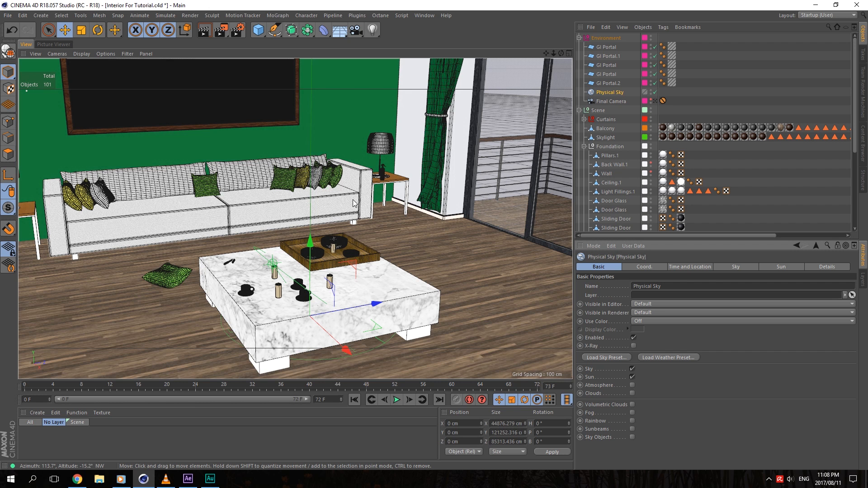
Step: Try rotating the Physical Sky freehand above the coffee table and undo the rotation
scroll(533, 156, "up", 2)
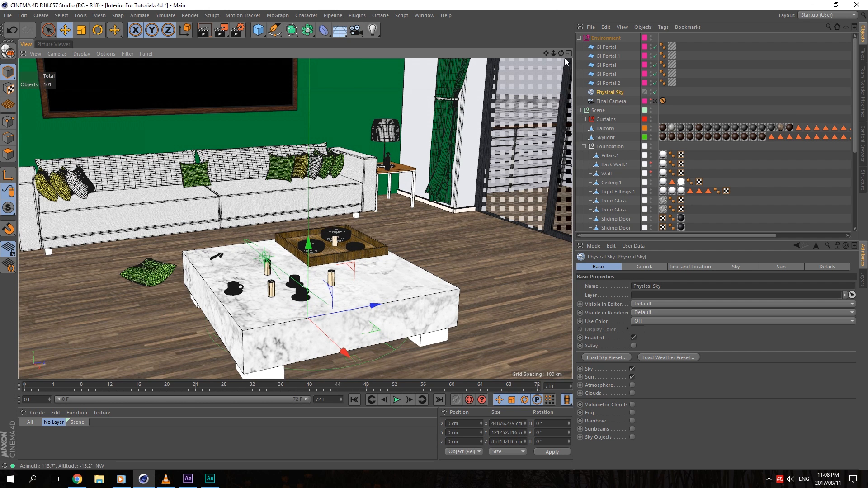
left_click_drag(561, 53, 488, 14)
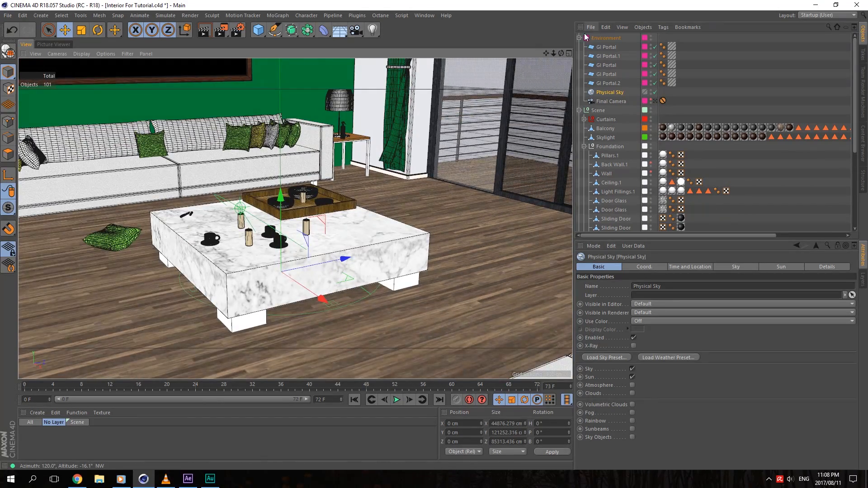
left_click_drag(561, 53, 563, 53)
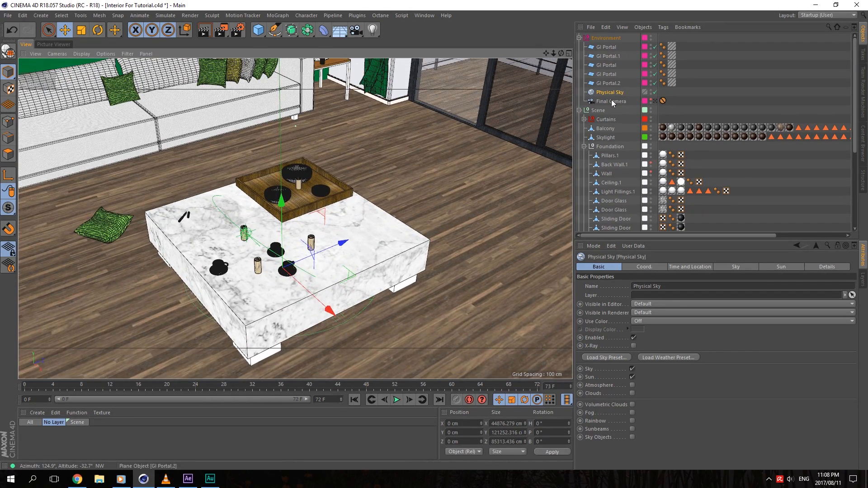
left_click(97, 29)
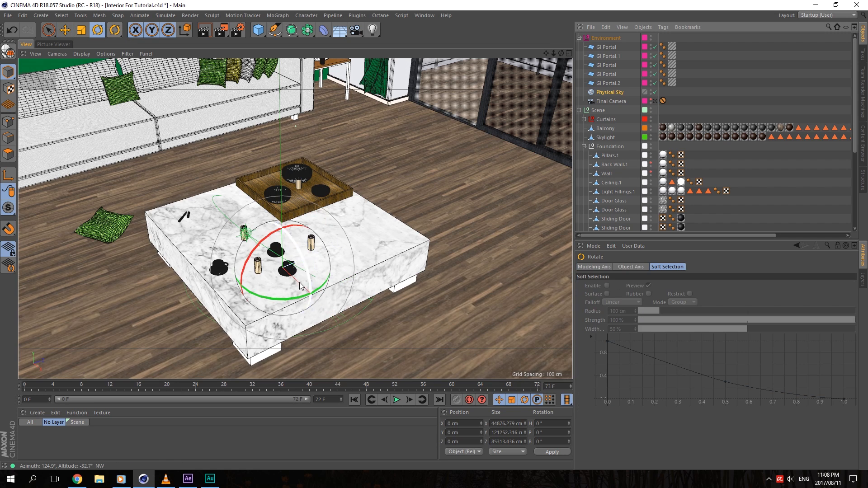
left_click_drag(289, 298, 439, 185)
key("ctrl+z")
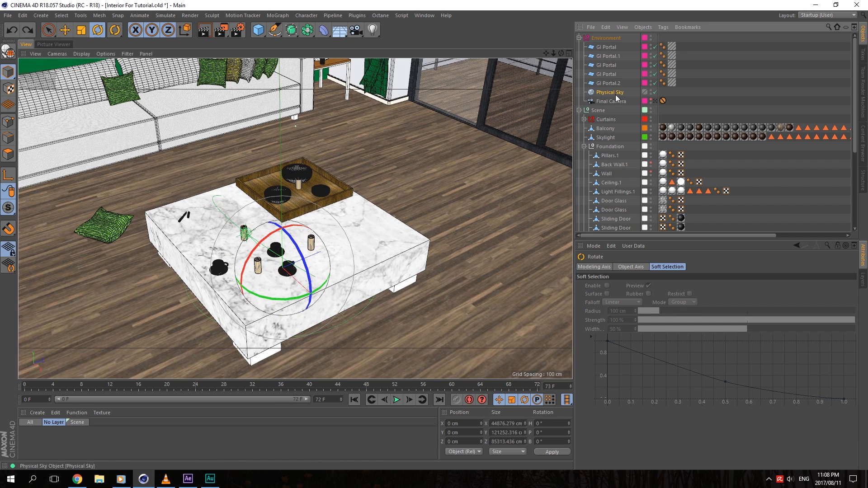
Step: Raise the Physical Sky to about 98 cm on Y and rotate its heading to about -69°
left_click(614, 93)
left_click(65, 30)
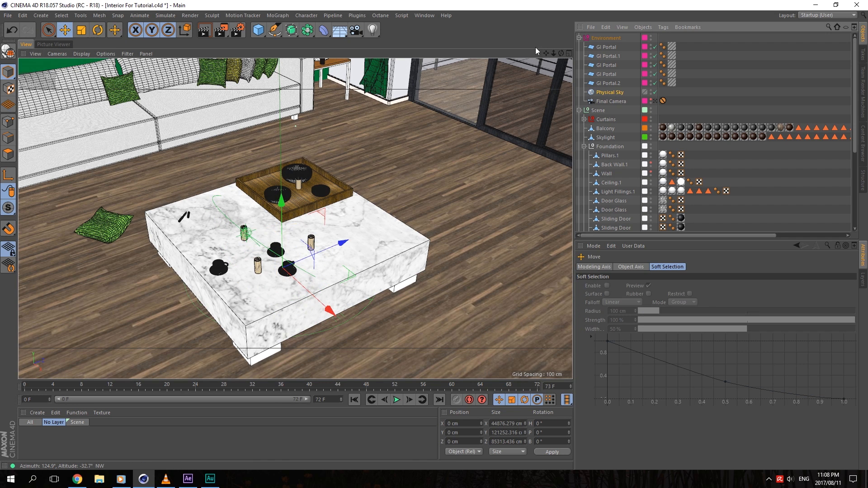
left_click_drag(561, 53, 561, 37)
left_click_drag(279, 189, 280, 98)
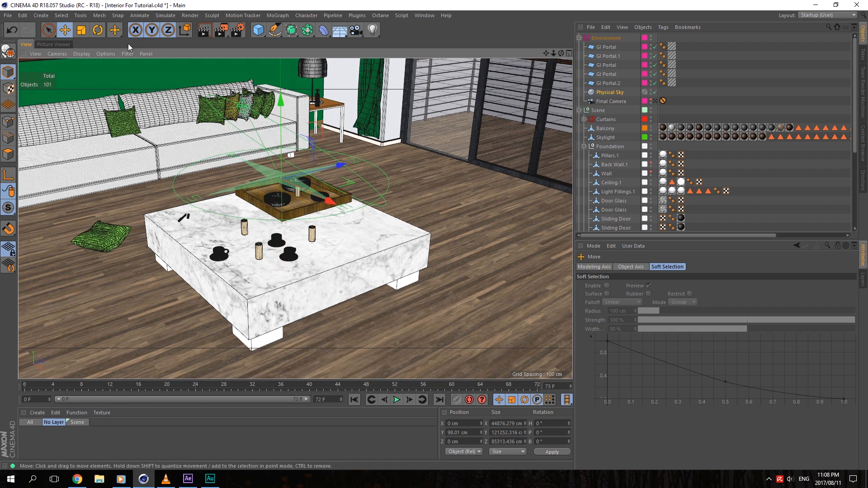
left_click(98, 30)
left_click_drag(269, 202, 344, 206)
Step: Try loading a sky preset on the Physical Sky, and undo it together with the sky's rotation and move
left_click(608, 92)
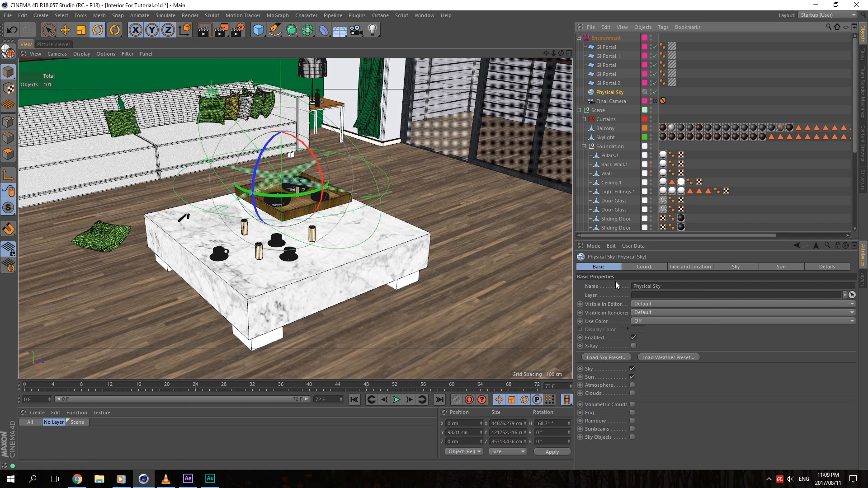
left_click(606, 364)
left_click(589, 223)
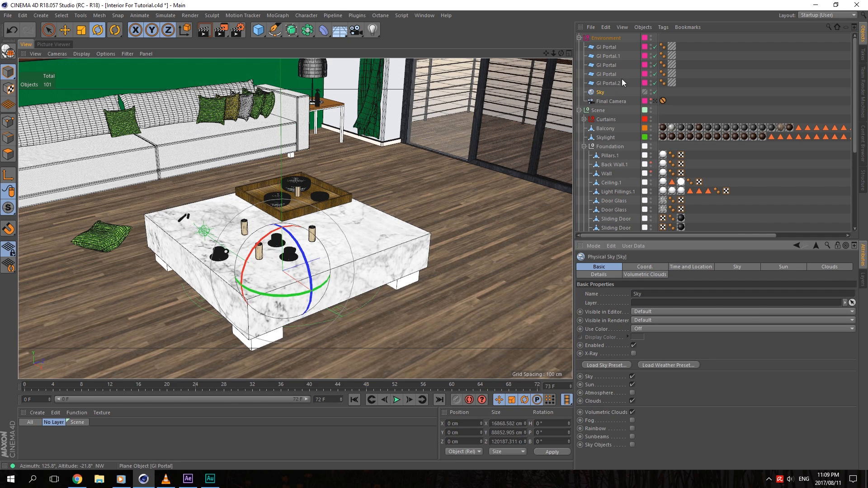
key("ctrl+z")
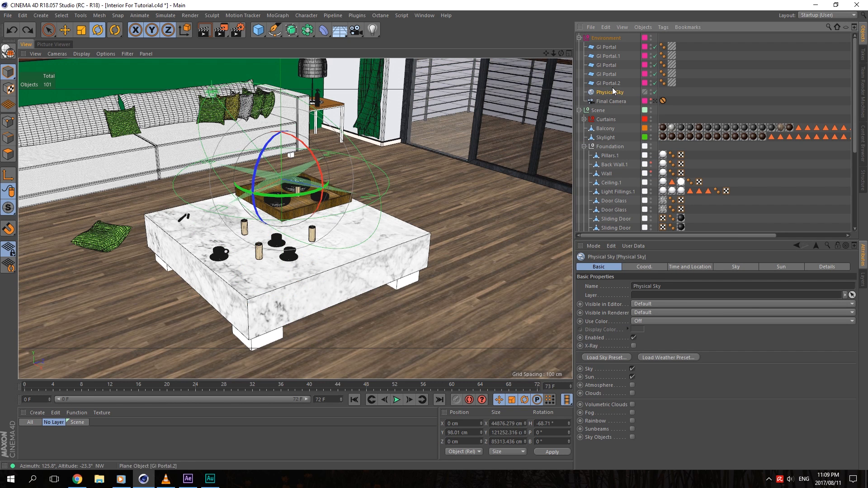
key("ctrl+z")
key("ctrl+z")
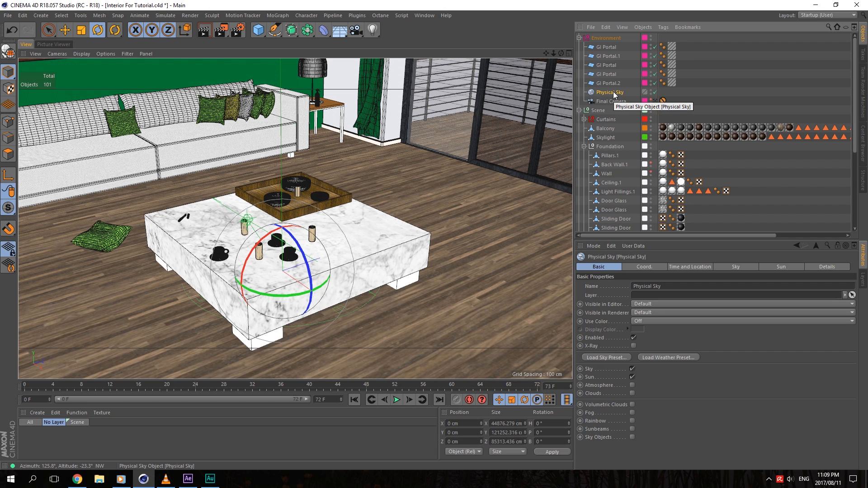
Step: Group the Physical Sky under a new null object and expand the group
right_click(614, 94)
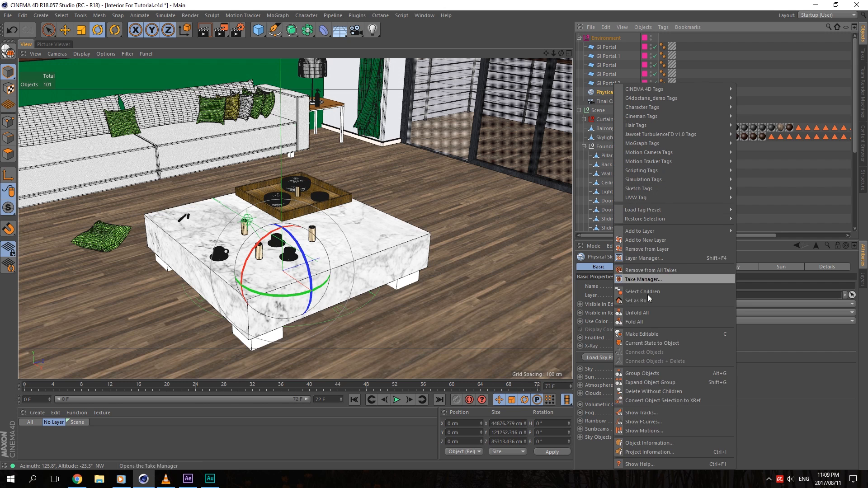
left_click(641, 372)
left_click(583, 92)
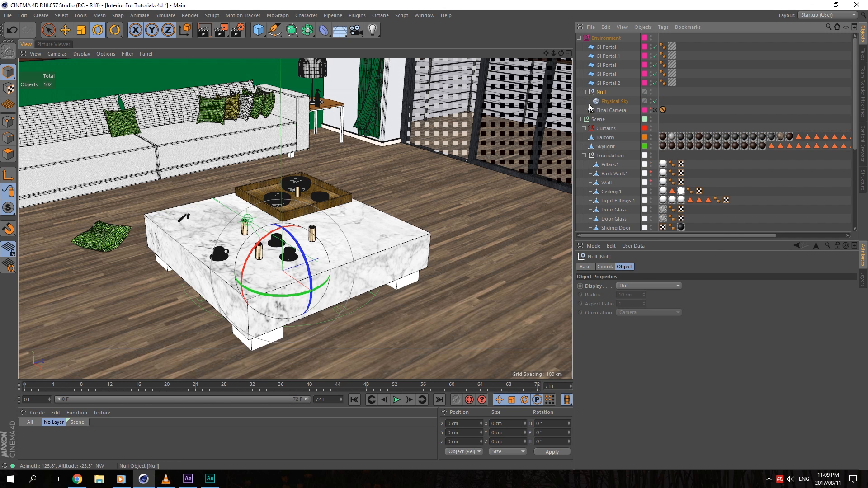
Step: Raise the null holding the Physical Sky to about 104 cm on Y and rotate the sky's heading to about -93°
left_click(64, 29)
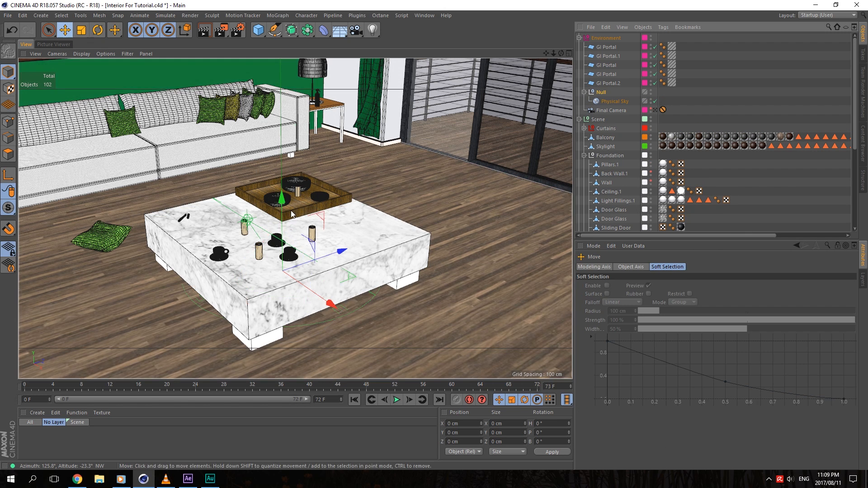
left_click_drag(282, 204, 282, 100)
left_click(603, 101)
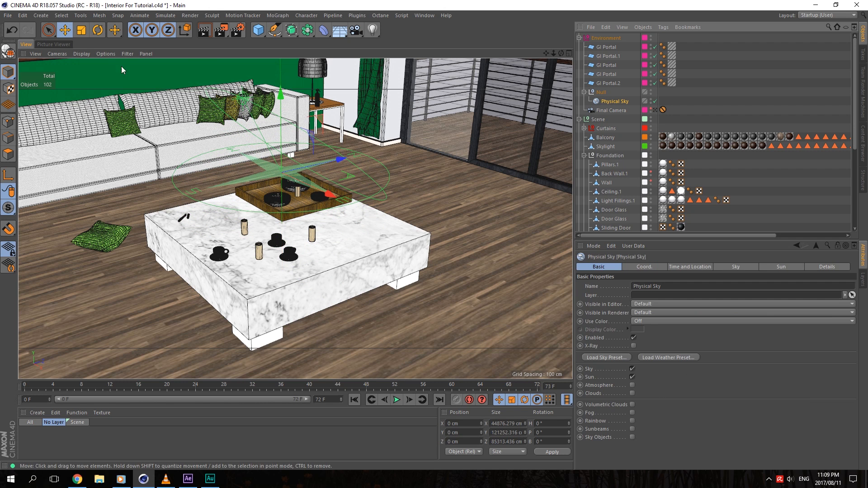
left_click(97, 30)
left_click_drag(261, 187, 316, 195)
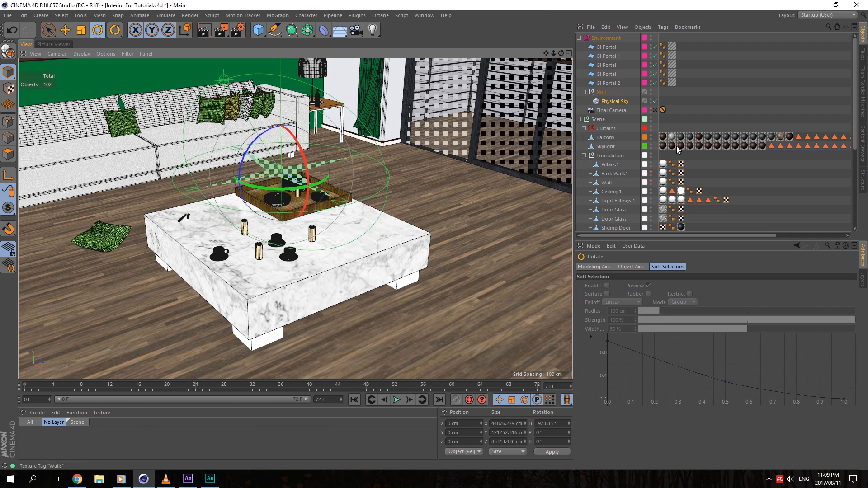
Step: Load the BlushingWinterSunset sky preset on the Physical Sky
left_click(617, 104)
left_click(614, 356)
left_click(612, 285)
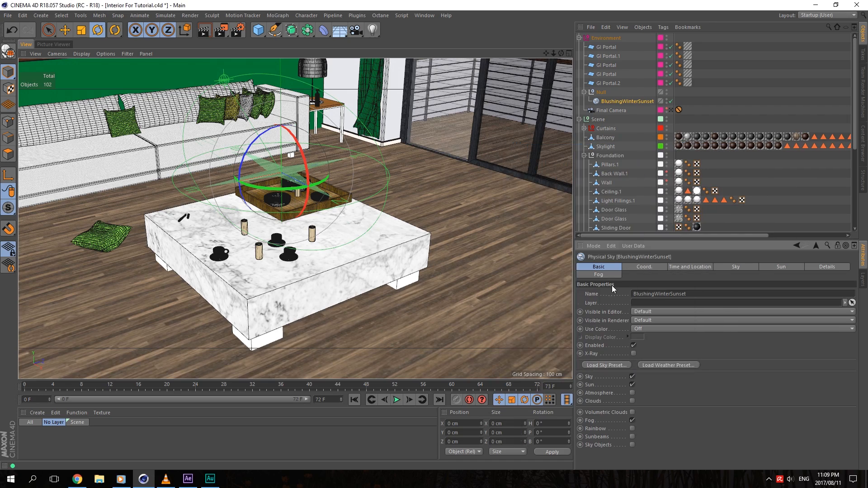
Step: Lower the null holding the Physical Sky to about 73 cm on Y, just above the coffee table
left_click_drag(561, 54, 568, 58)
left_click(601, 92)
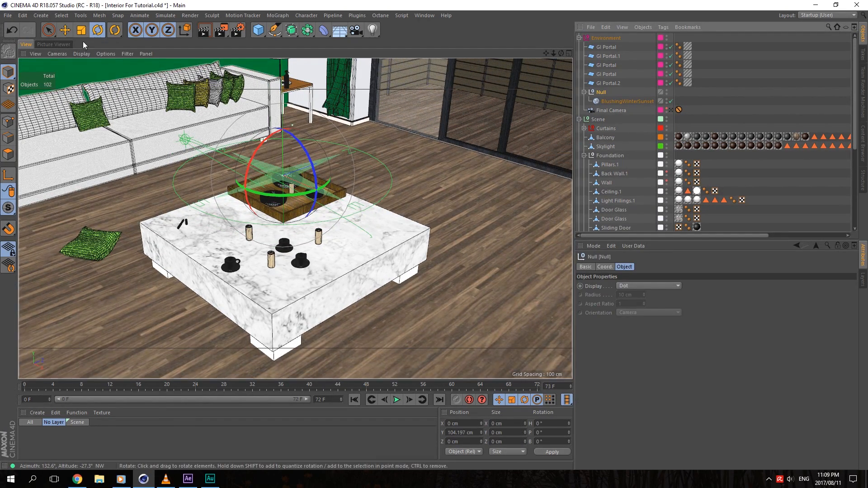
key("e")
left_click_drag(284, 116, 469, 123)
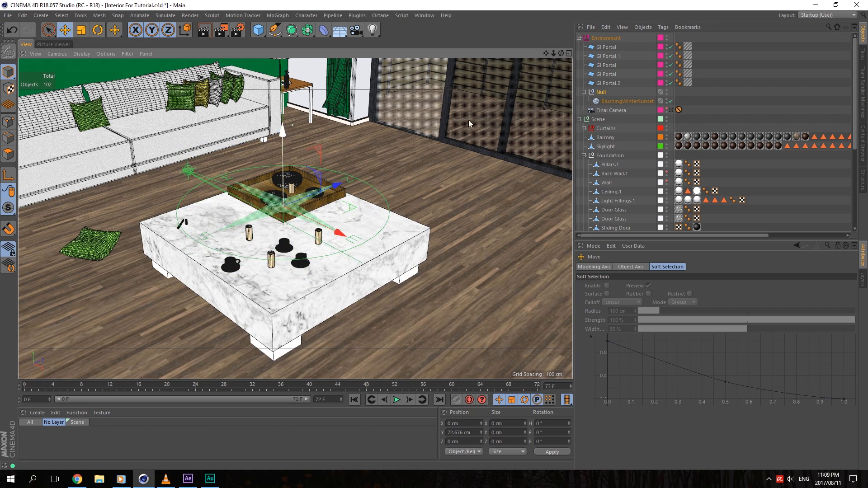
left_click_drag(561, 54, 575, 99)
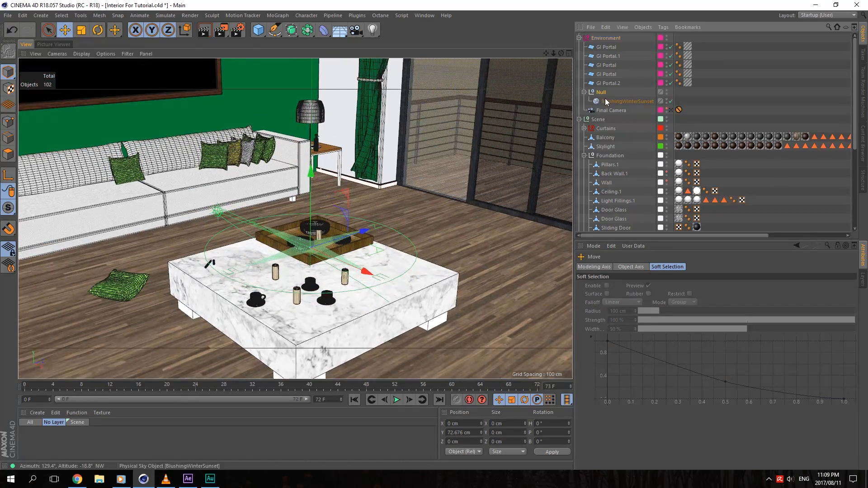
Step: Replace the Physical Sky's preset with the plain dark-blue one
left_click(607, 101)
left_click(618, 365)
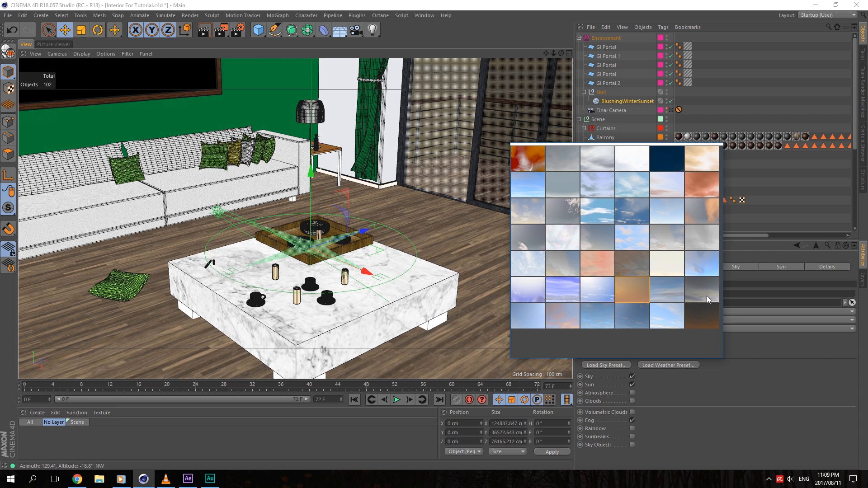
left_click(666, 157)
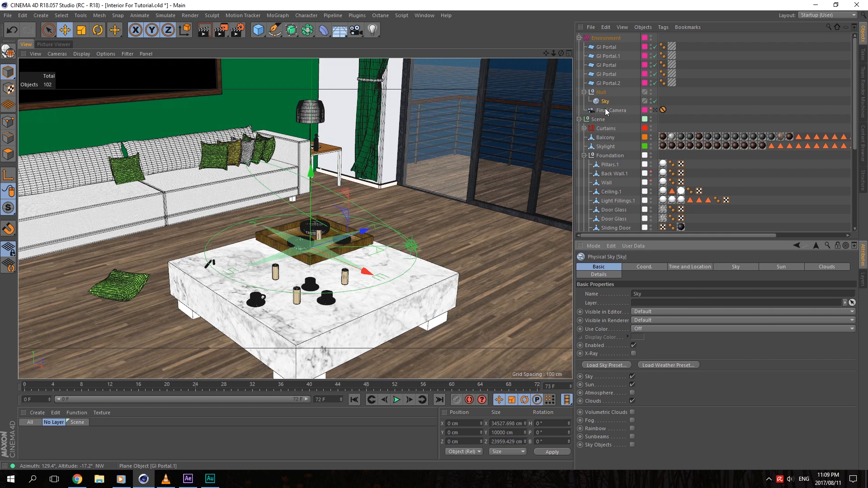
Step: Load the bright blue sky preset with white clouds on the Physical Sky
left_click_drag(561, 54, 538, 61)
left_click(620, 365)
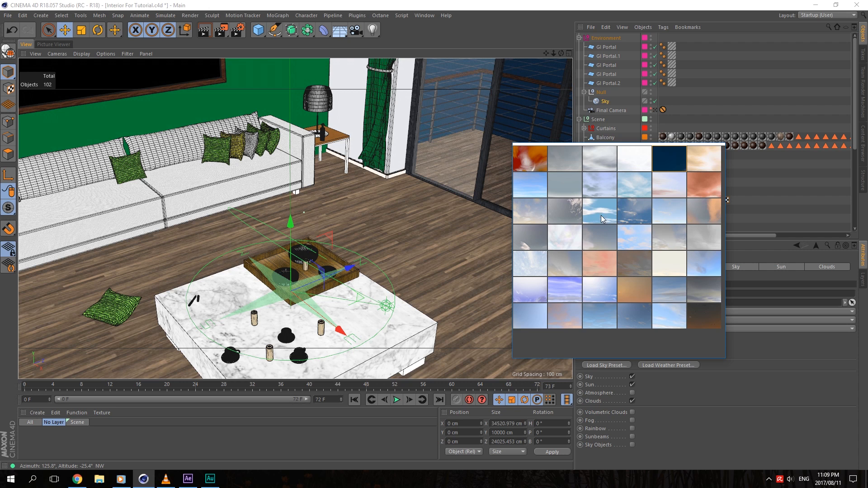
left_click(603, 211)
left_click_drag(558, 52, 559, 53)
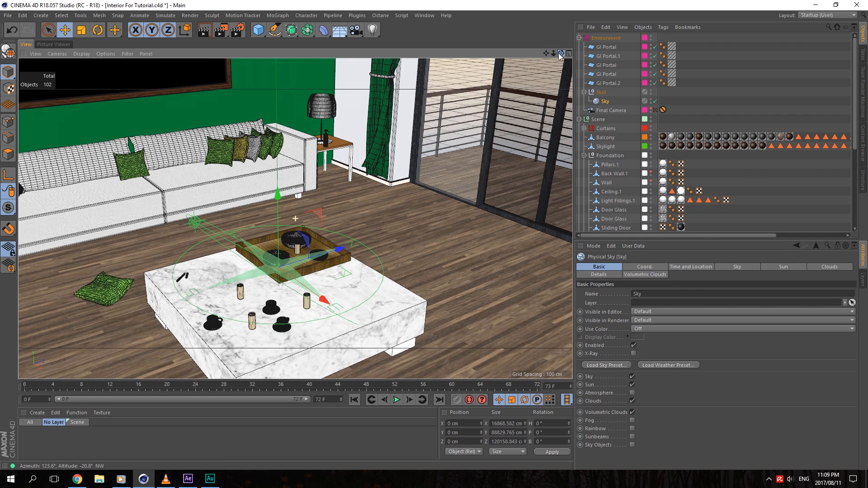
left_click(607, 365)
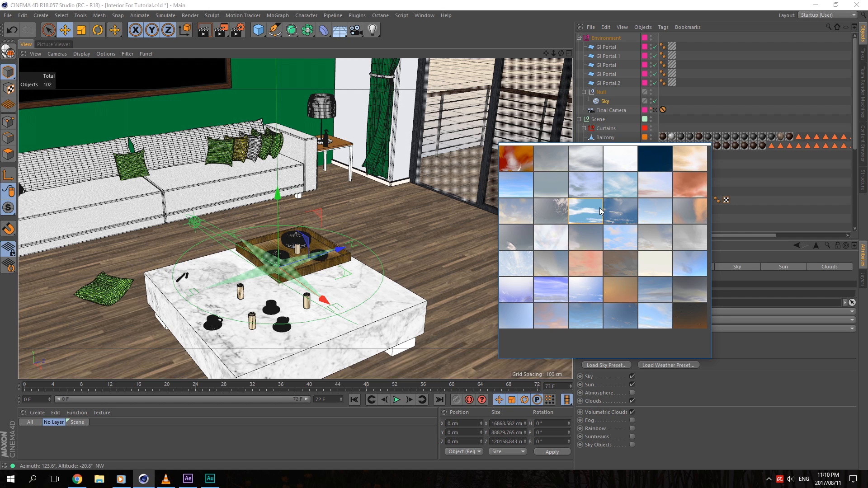
left_click(584, 210)
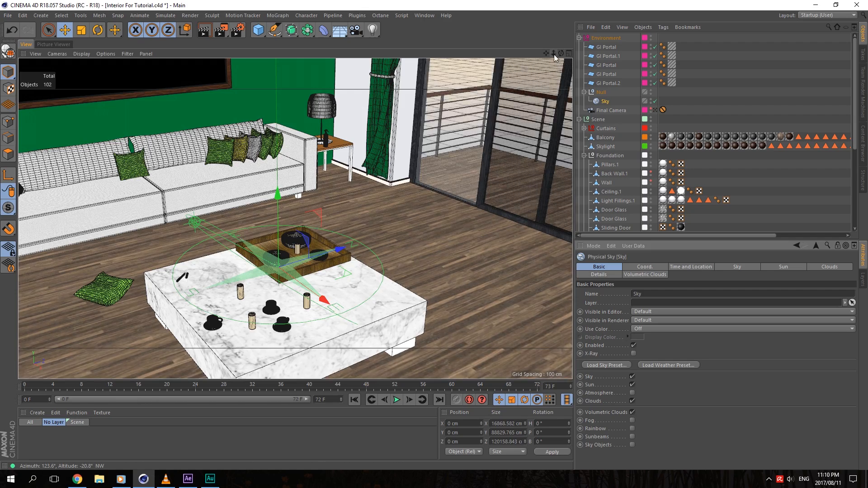
Step: Examine the house and its sky from above and outside, and the Physical Sky's compass over the coffee table
left_click_drag(554, 54, 542, 86)
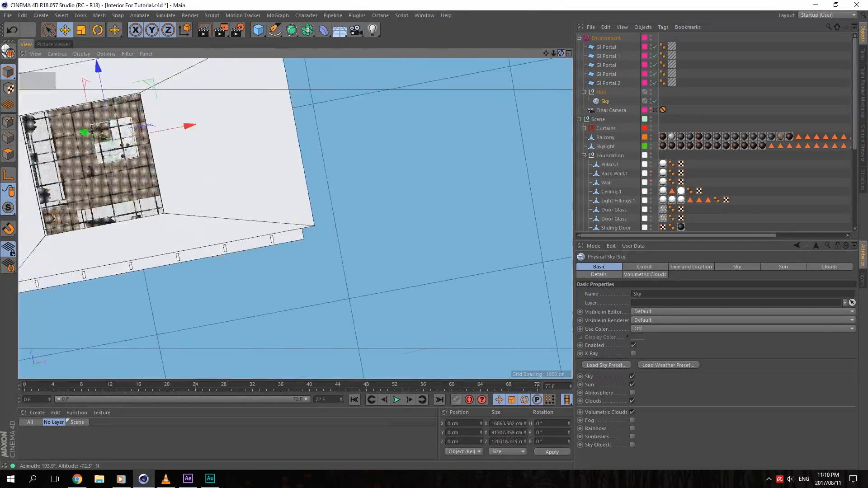
mouse_move(296, 290)
left_mouse_down("alt")
mouse_move(312, 239)
mouse_move(302, 299)
mouse_move(296, 290)
left_mouse_up("alt")
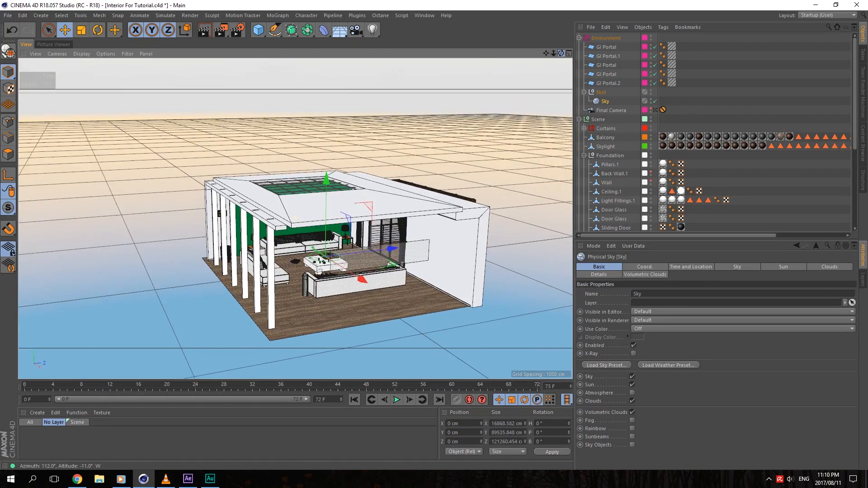
scroll(296, 290, "up", 10)
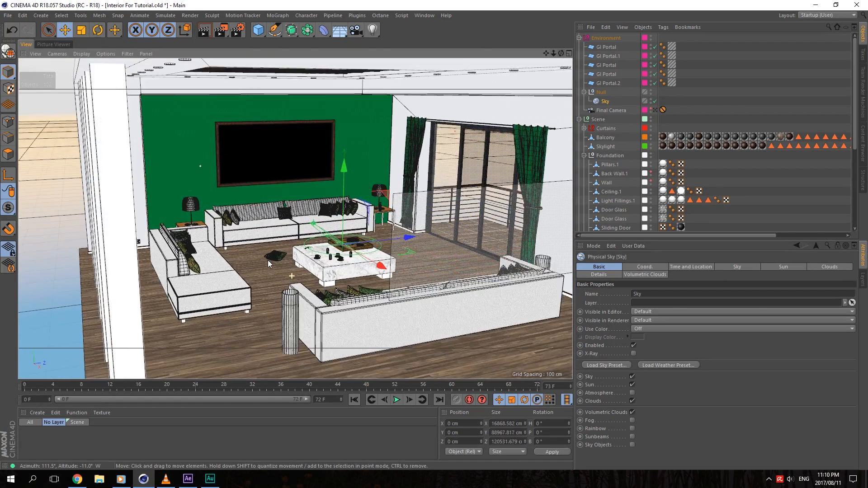
scroll(268, 259, "up", 2)
left_click_drag(556, 53, 560, 42)
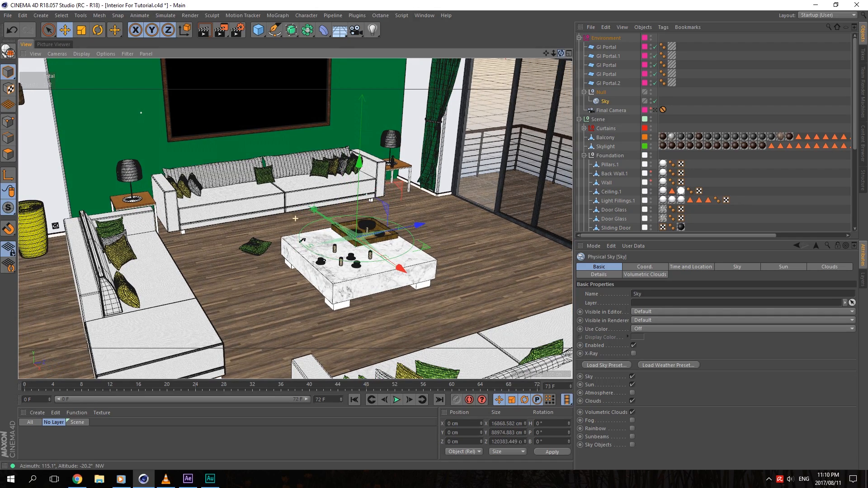
scroll(344, 270, "up", 5)
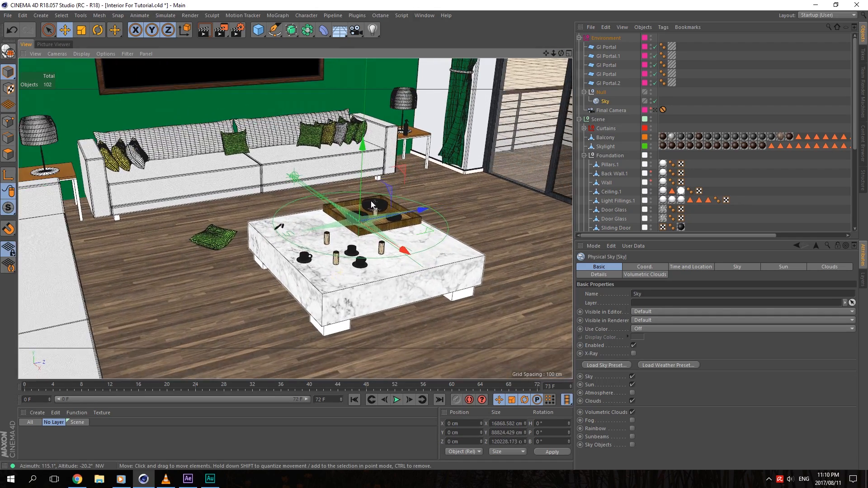
left_click_drag(561, 54, 524, 12)
scroll(328, 256, "up", 3)
mouse_move(560, 53)
left_mouse_down()
mouse_move(567, 62)
mouse_move(543, 63)
mouse_move(558, 46)
mouse_move(574, 52)
mouse_move(533, 55)
mouse_move(570, 53)
mouse_move(554, 56)
left_mouse_up()
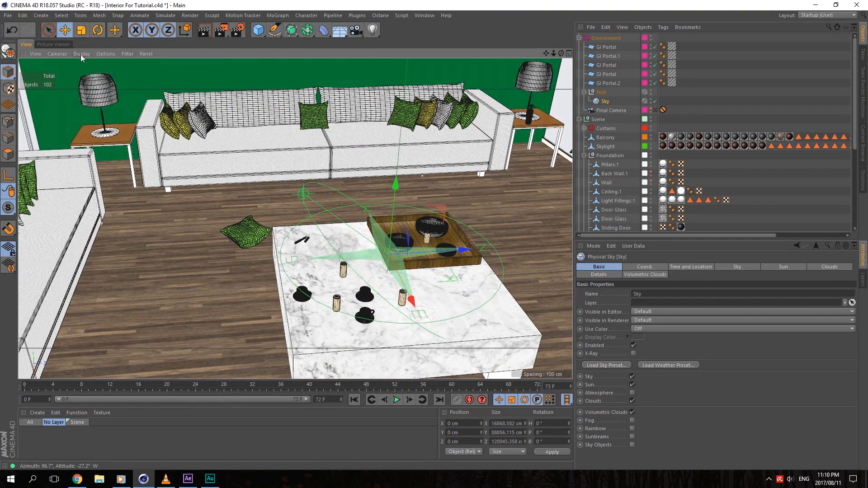
Step: Switch the viewport display from shaded to lines only
left_click(82, 54)
left_click(108, 130)
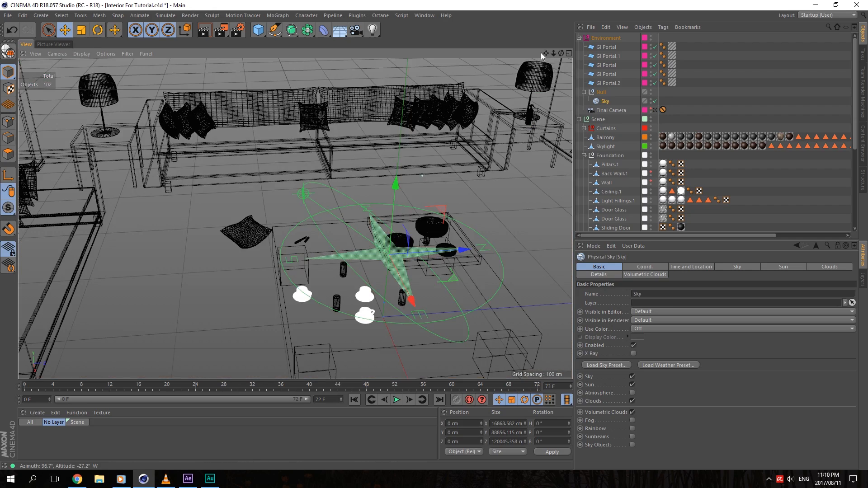
mouse_move(561, 54)
left_mouse_down()
mouse_move(549, 55)
mouse_move(560, 58)
left_mouse_up()
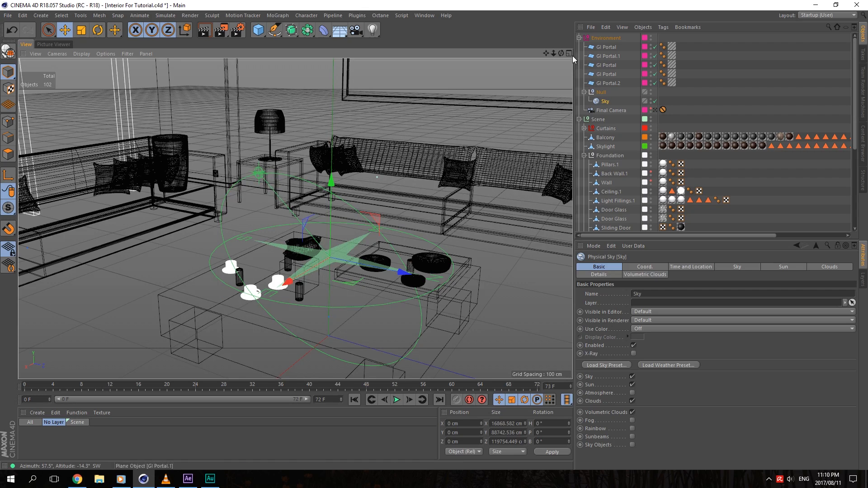
left_click_drag(561, 54, 545, 56)
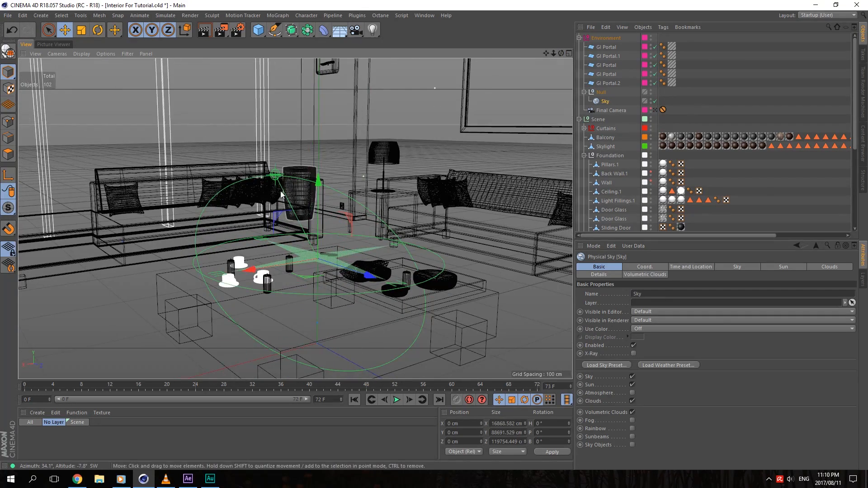
Step: Try tilting the Physical Sky's pitch to about -60°, and reset its rotation to 0°
left_click(98, 30)
left_click_drag(338, 228, 348, 115)
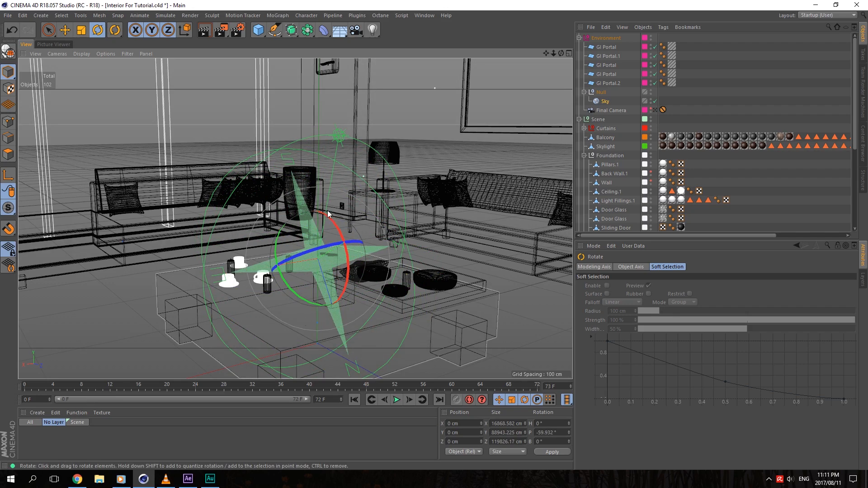
left_click_drag(561, 54, 337, 21)
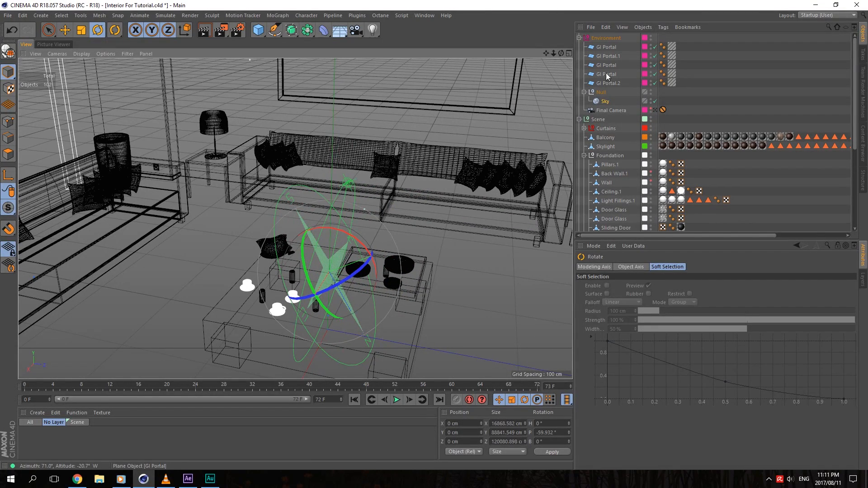
left_click(604, 101)
left_click(655, 266)
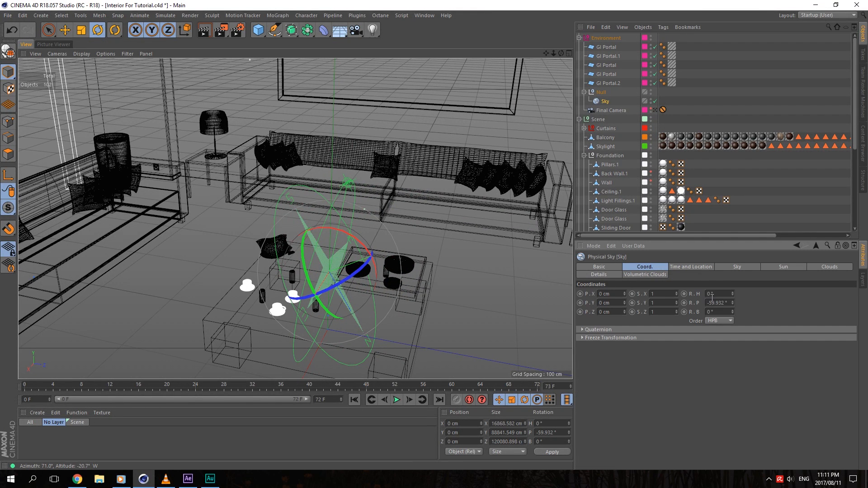
left_click(710, 294)
type("0")
left_click(721, 294)
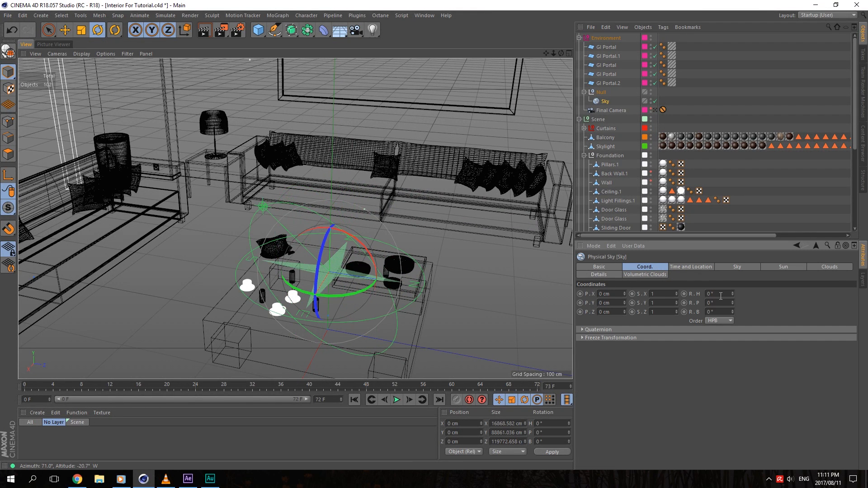
Step: Examine the sun's direction on the Physical Sky relative to the open pillar side, the sofas and the balcony doors
left_click_drag(548, 53, 560, 68, "alt")
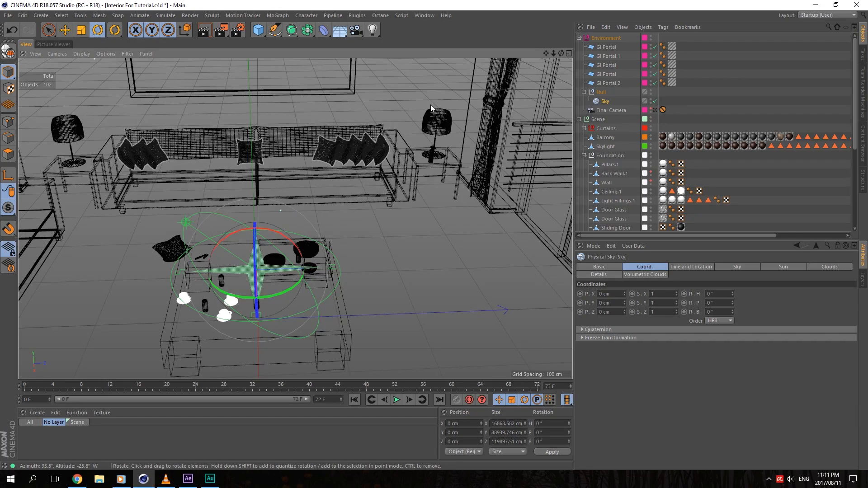
left_click_drag(545, 52, 92, 116)
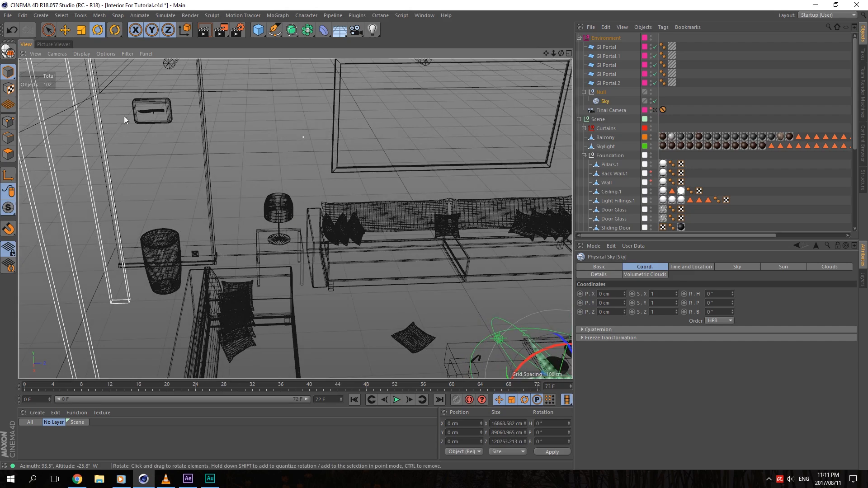
left_click_drag(553, 54, 515, 53)
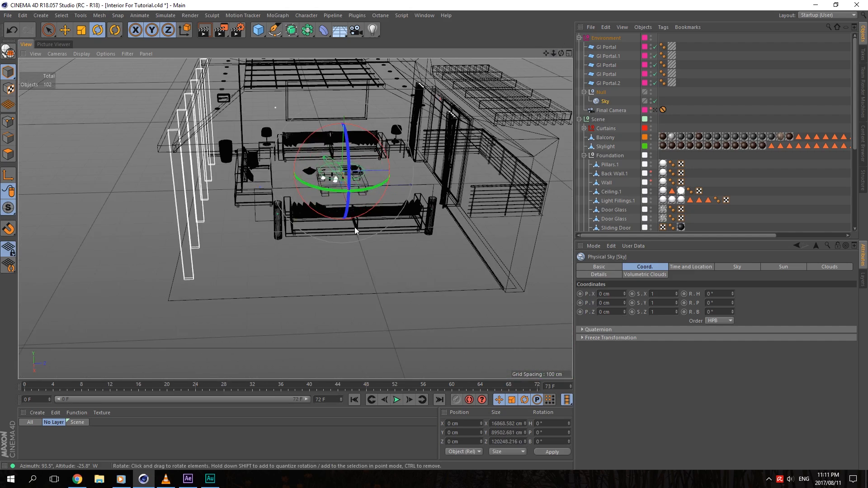
scroll(257, 202, "up", 5)
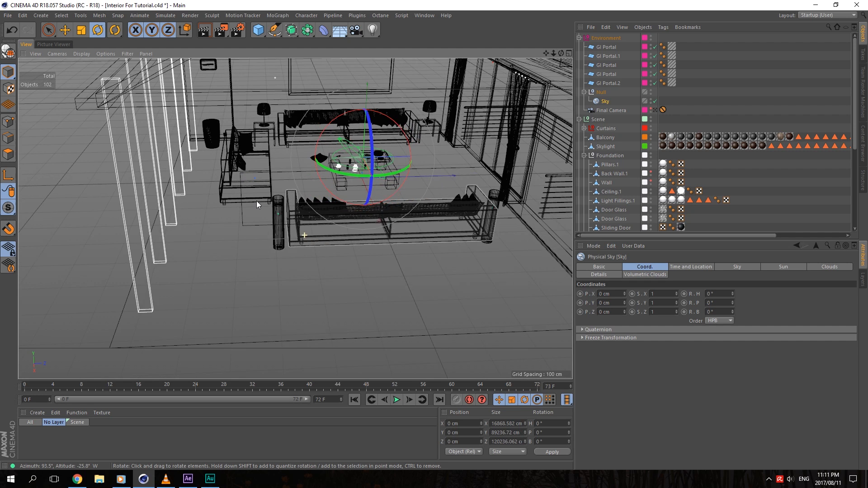
scroll(256, 200, "up", 3)
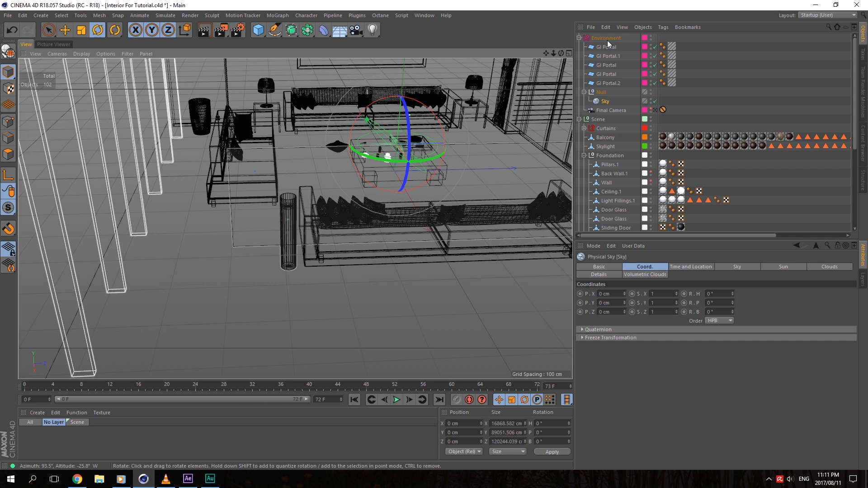
left_click_drag(546, 53, 549, 104)
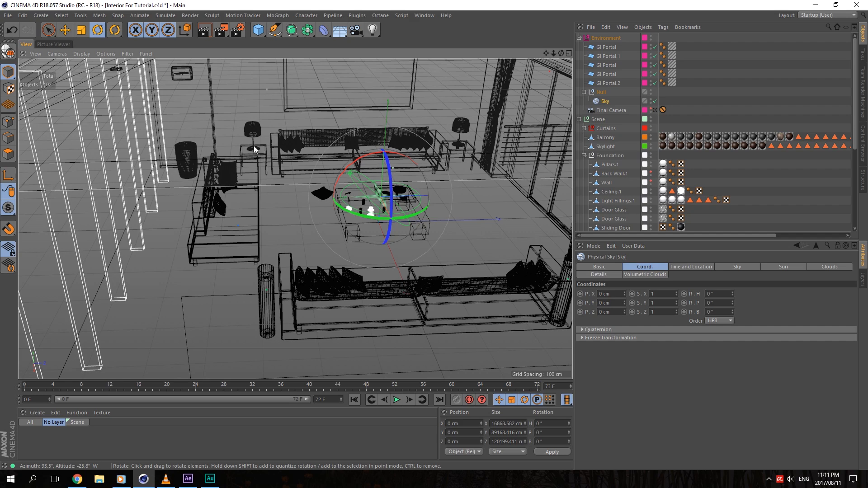
right_click_drag(380, 187, 506, 119, "alt")
left_click_drag(508, 119, 295, 218, "alt")
mouse_move(546, 53)
left_mouse_down()
mouse_move(524, 86)
mouse_move(544, 53)
left_mouse_up()
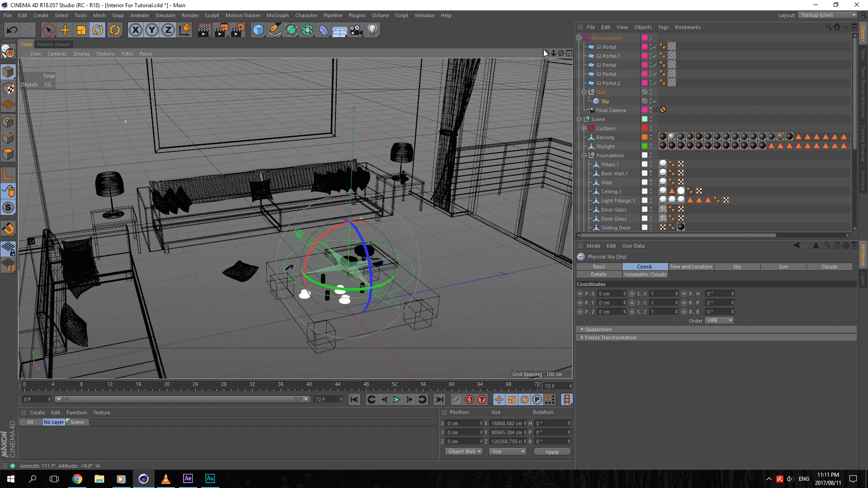
left_click_drag(543, 52, 188, 240)
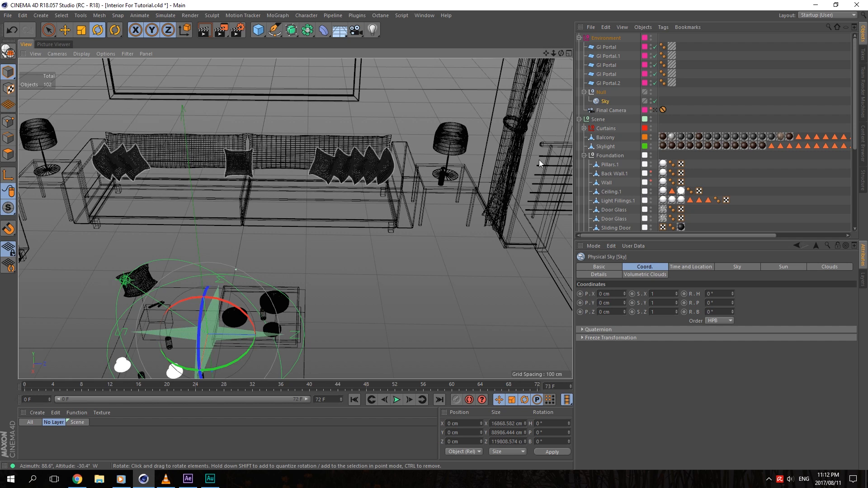
Step: Rotate the Physical Sky's heading to about -244° so the sun marker points towards the balcony doors
left_click_drag(553, 54, 484, 96)
left_click_drag(291, 266, 392, 215)
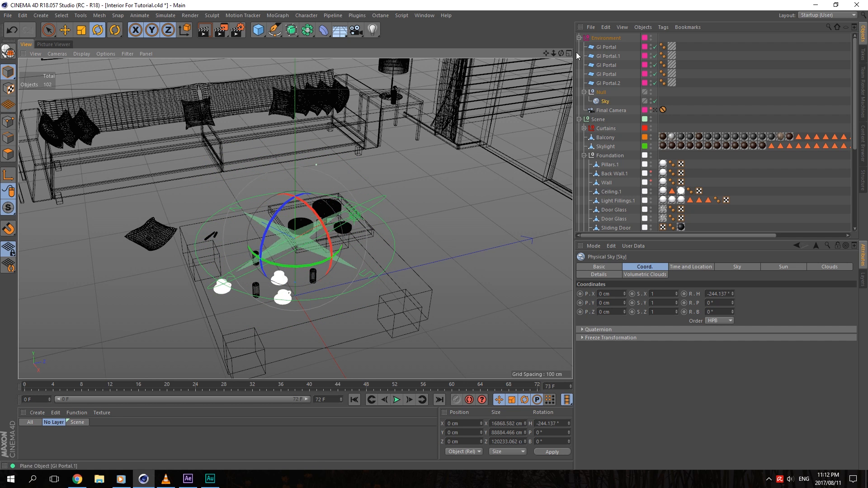
Step: Rotate the Physical Sky to a heading of about -229° and tilt its pitch to about 23°
left_click(568, 53)
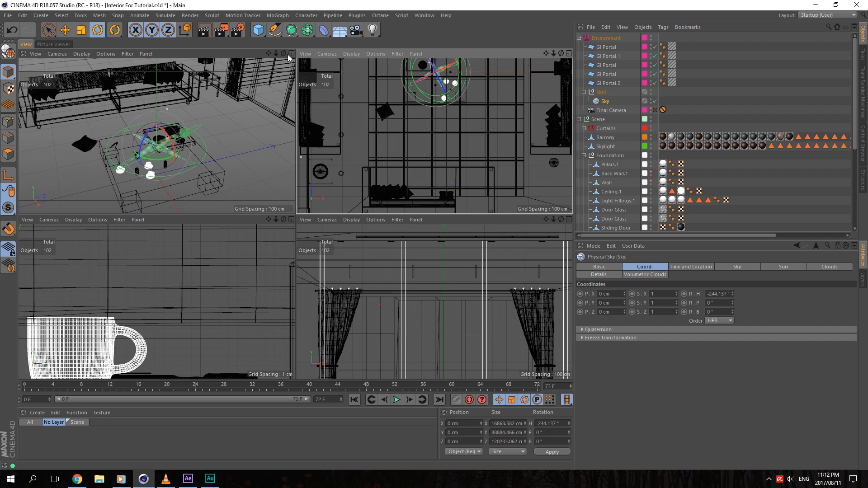
left_click(291, 53)
left_click_drag(561, 53, 493, 60)
left_click_drag(352, 226, 333, 183)
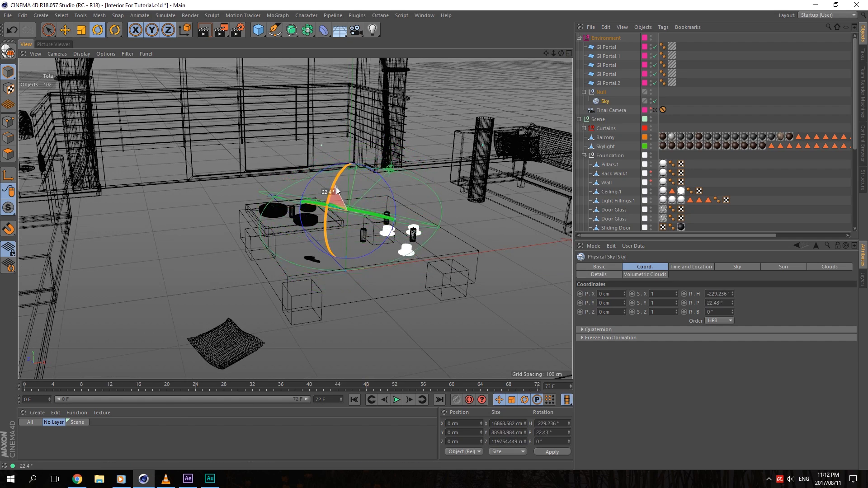
left_click_drag(561, 53, 529, 157)
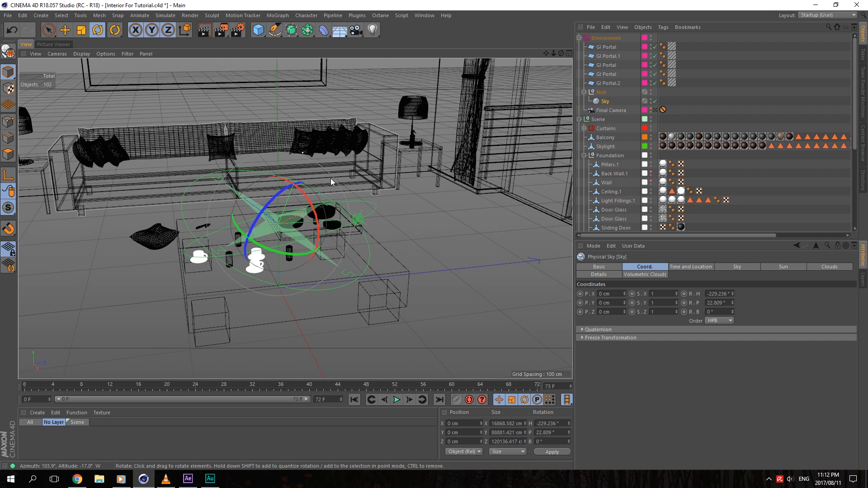
left_click_drag(553, 53, 506, 72)
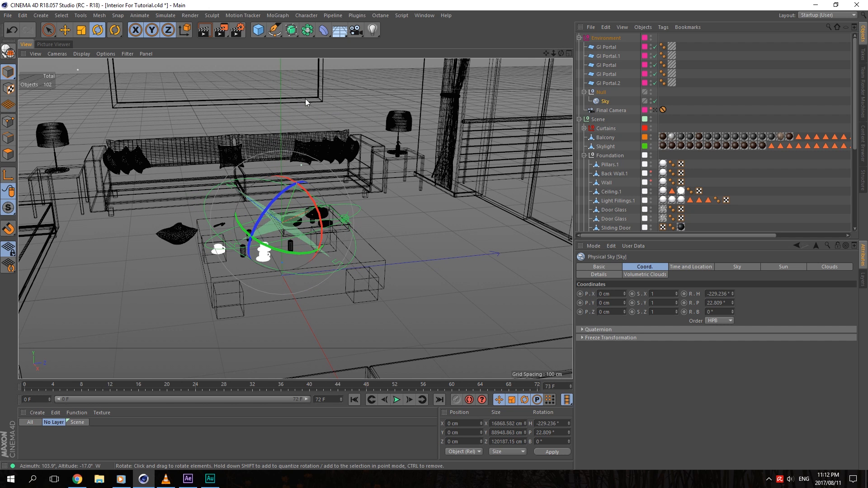
Step: Switch the viewport to constant shading with lines and look through the Final Camera
left_click(82, 54)
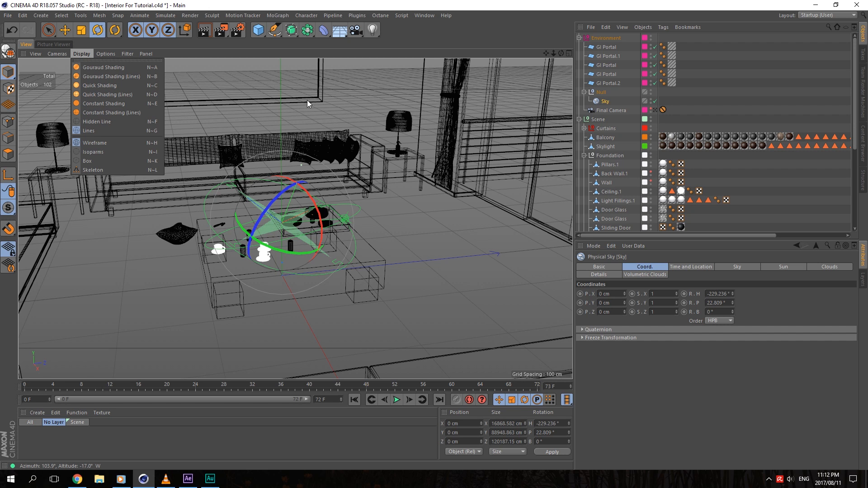
left_click(118, 114)
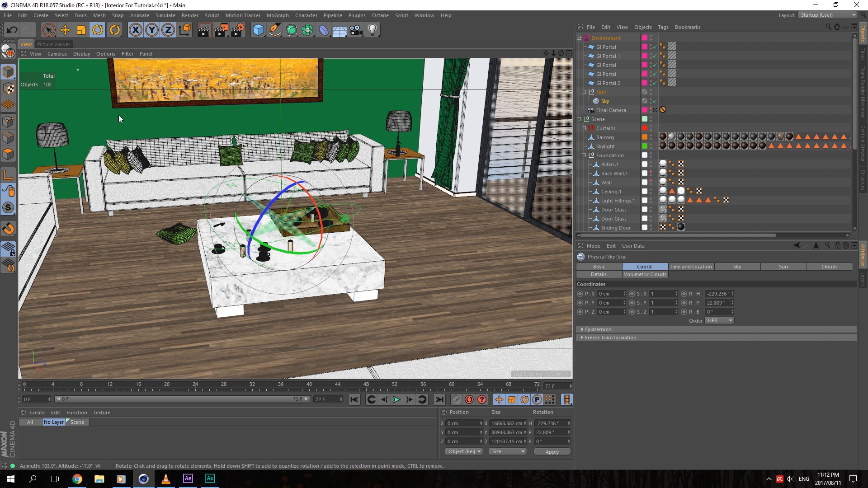
left_click(654, 110)
Step: Render the camera view to the Picture Viewer with Team Render and compare it with the earlier render in the history
left_click_drag(220, 34, 252, 84)
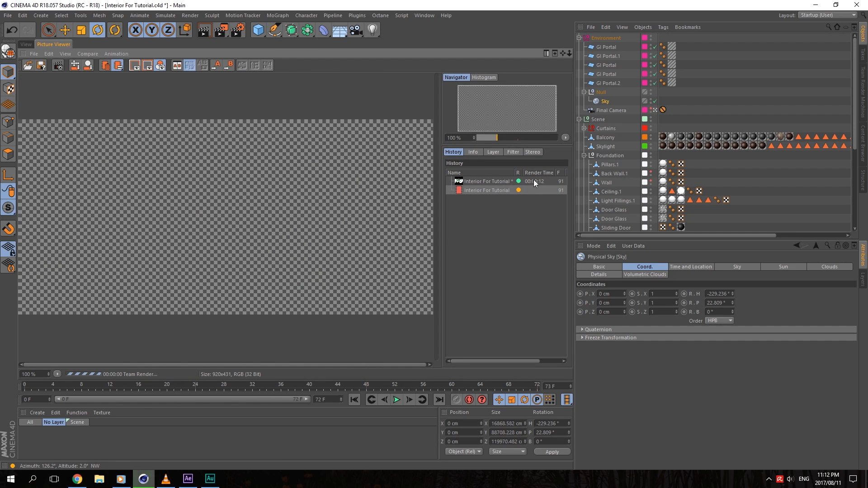
left_click(490, 186)
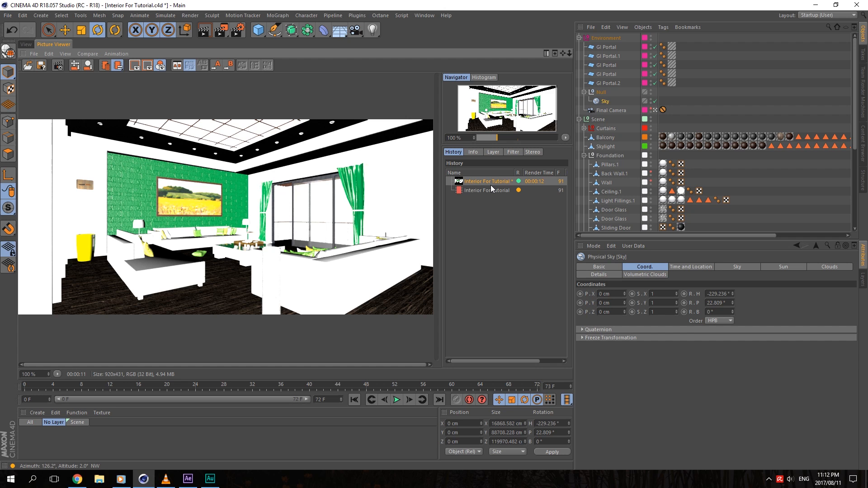
left_click(492, 190)
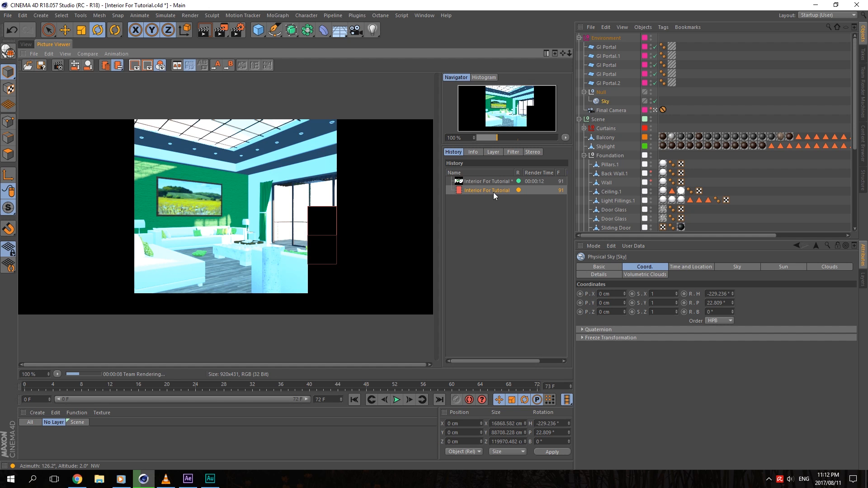
left_click(498, 180)
left_click(501, 186)
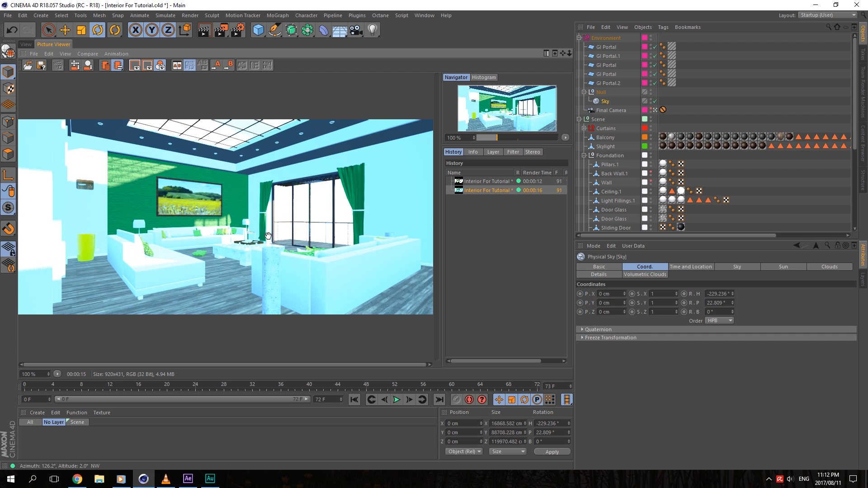
Step: Set the Physical Sky's heading to about -219° and render the camera view again with Team Render
left_click(23, 44)
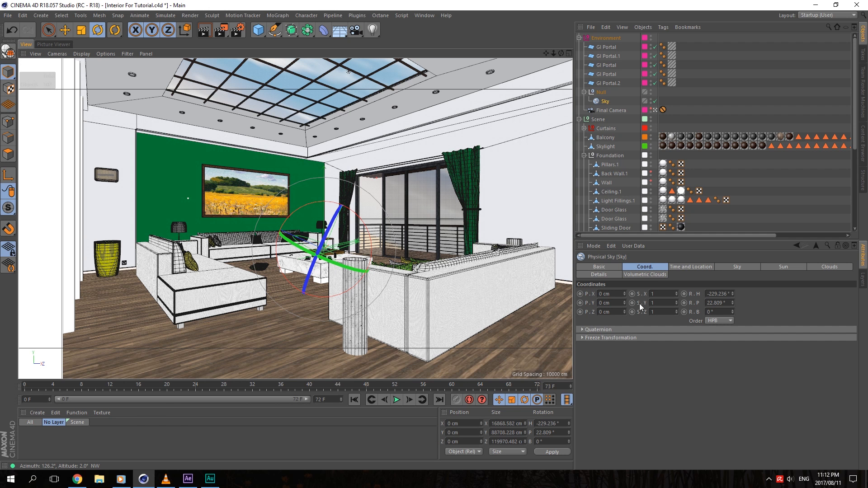
left_click(714, 294)
scroll(721, 294, "up", 5)
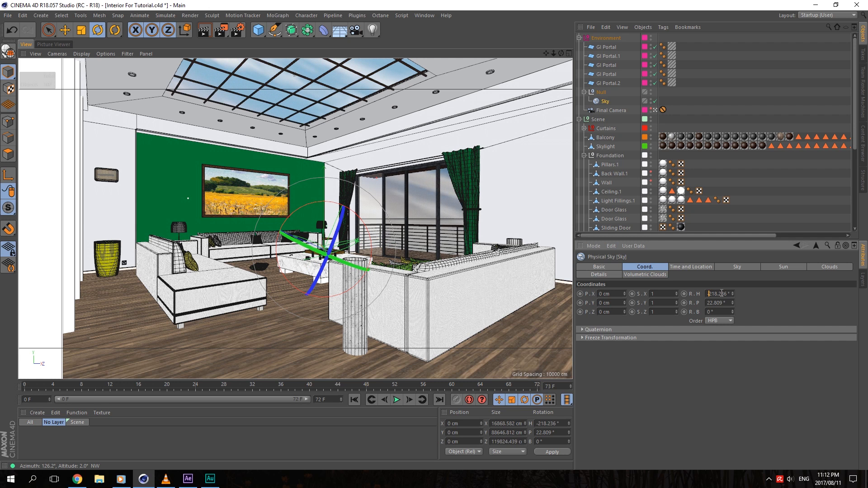
scroll(722, 293, "down", 1)
left_click_drag(221, 30, 258, 77)
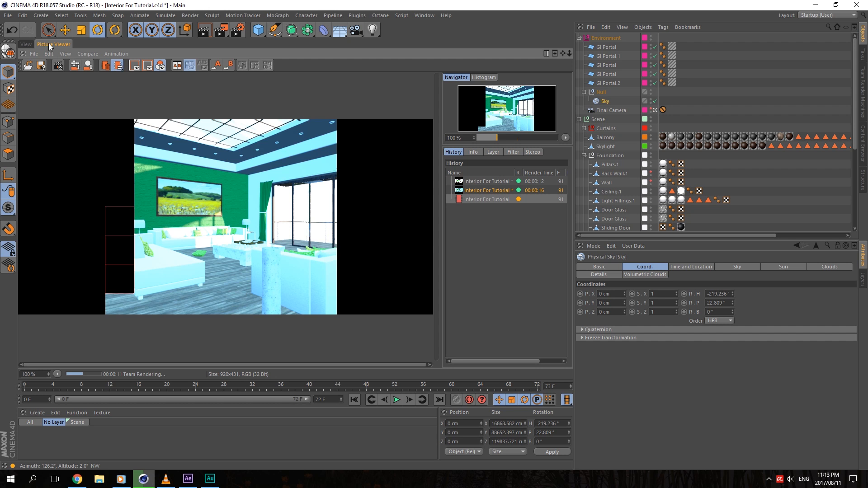
Step: Add the Ambient Occlusion effect to the Tutorial render settings
left_click(26, 44)
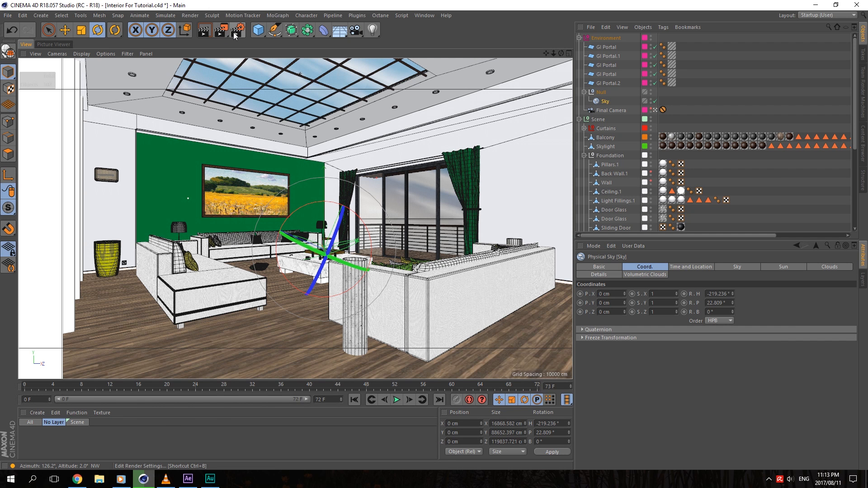
left_click(234, 31)
left_click(430, 321)
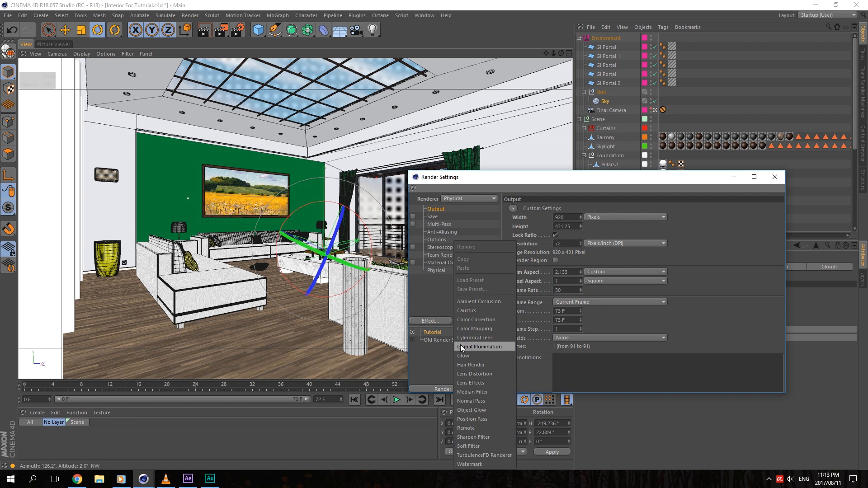
left_click(481, 303)
left_click_drag(489, 181, 354, 125)
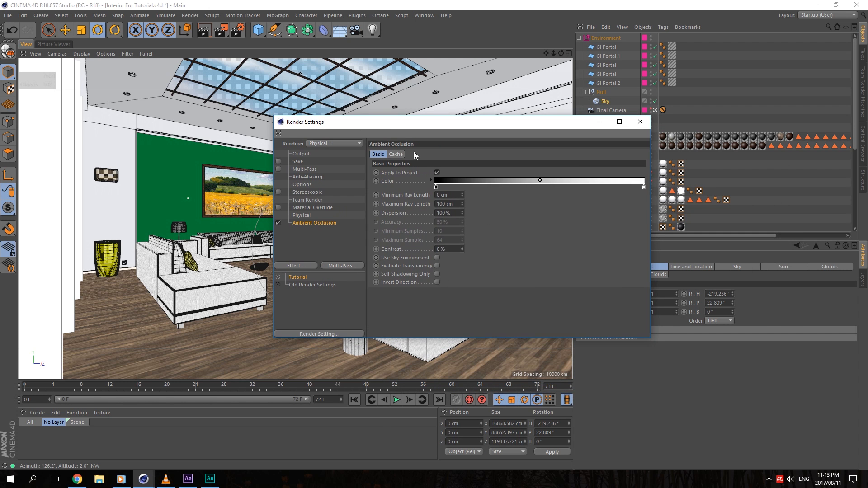
Step: Add the Global Illumination effect to the Tutorial render settings and enlarge the settings window
left_click(296, 267)
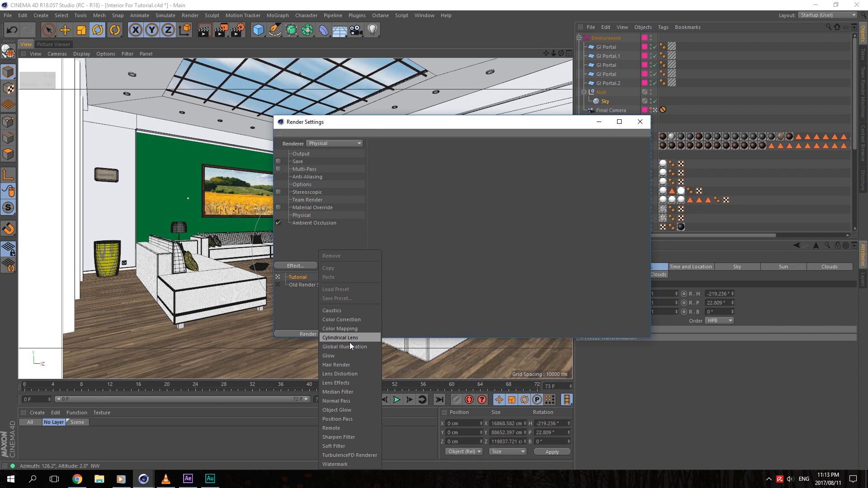
left_click(350, 346)
left_click_drag(400, 120, 301, 75)
left_click(565, 109)
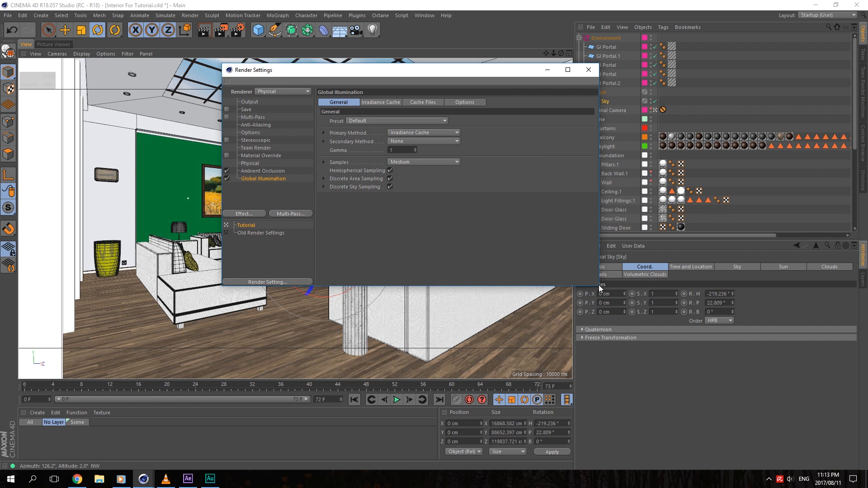
left_click_drag(599, 284, 728, 382)
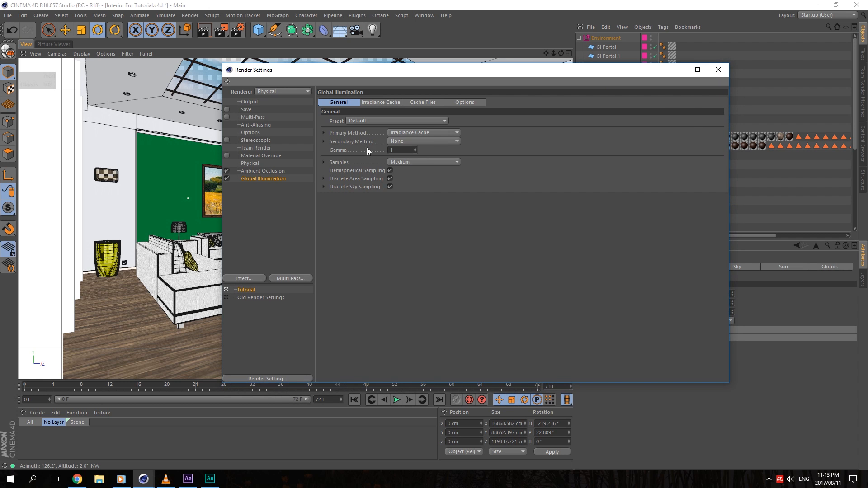
Step: Open the help for Global Illumination's Primary Method and read about the GI presets and the primary and secondary methods
right_click(352, 132)
left_click(399, 282)
right_click(365, 132)
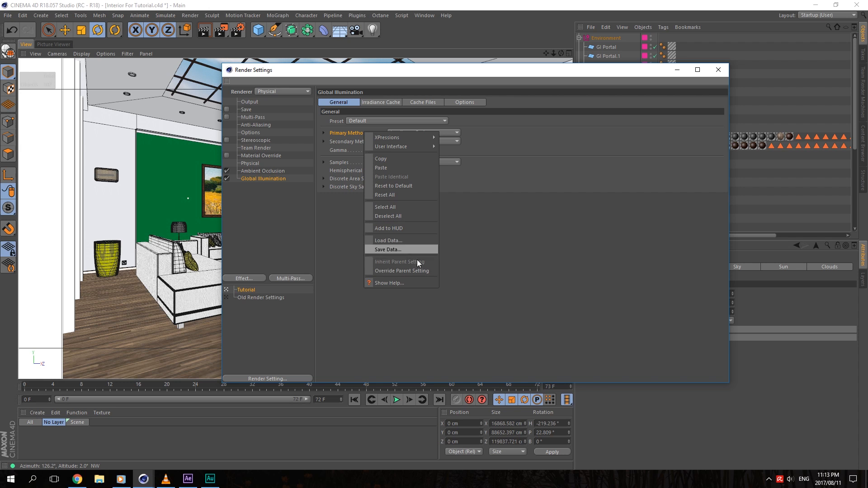
left_click(387, 284)
scroll(474, 272, "down", 4)
scroll(479, 286, "up", 10)
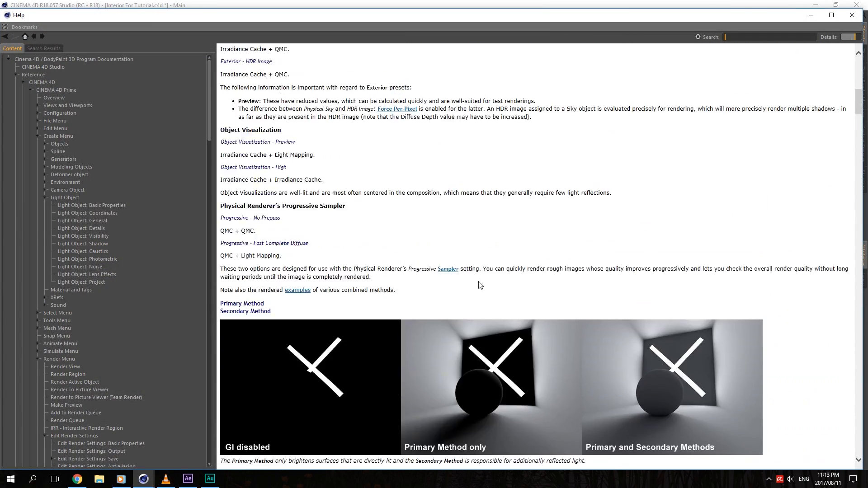
scroll(87, 248, "down", 10)
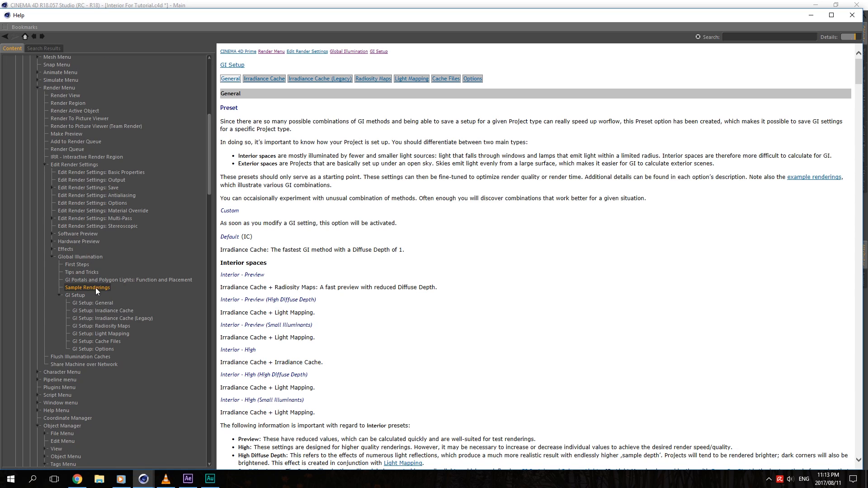
Step: Look through the Global Illumination help topics, including GI Portals, Sample Renderings and the GI Setup pages, and close the help
left_click(99, 280)
left_click(83, 272)
left_click(84, 265)
left_click(89, 281)
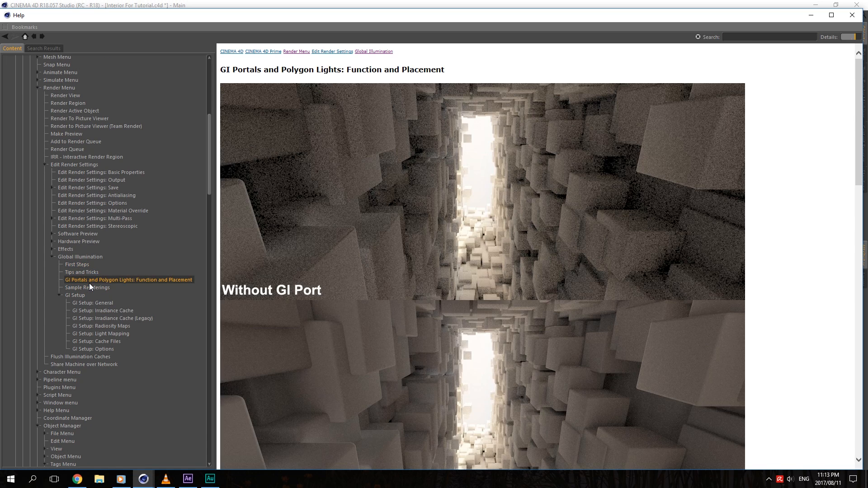
left_click(89, 287)
left_click(85, 297)
left_click(94, 304)
left_click(113, 319)
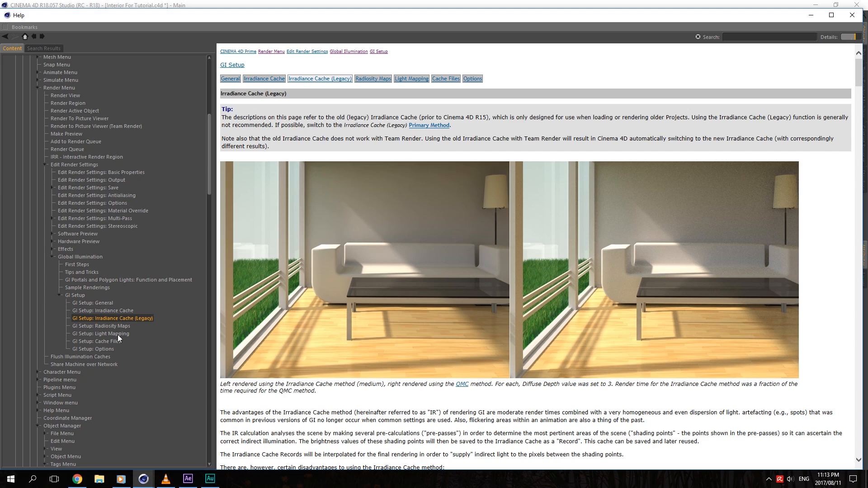
left_click(118, 335)
left_click(115, 342)
left_click(109, 349)
left_click(107, 319)
left_click(108, 295)
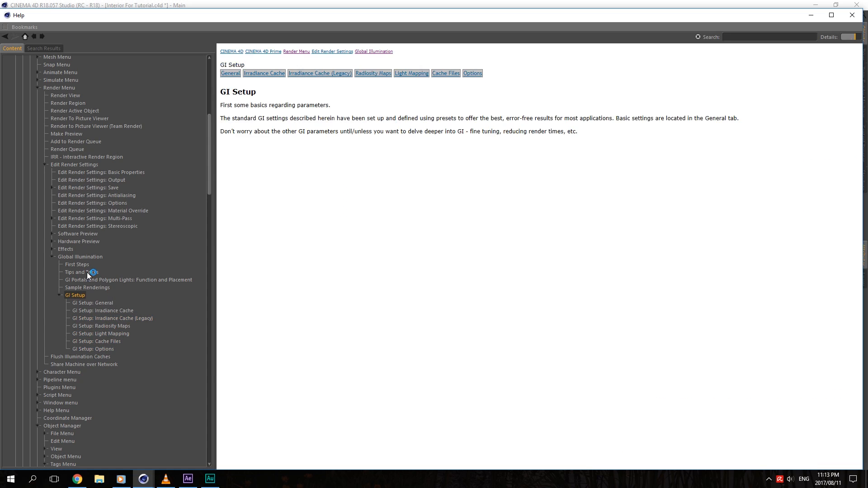
left_click(89, 287)
left_click(77, 265)
left_click(80, 257)
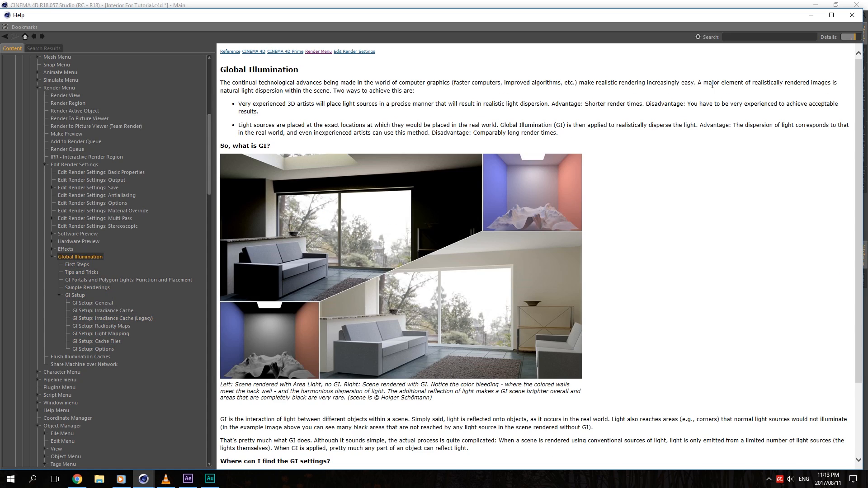
left_click(852, 15)
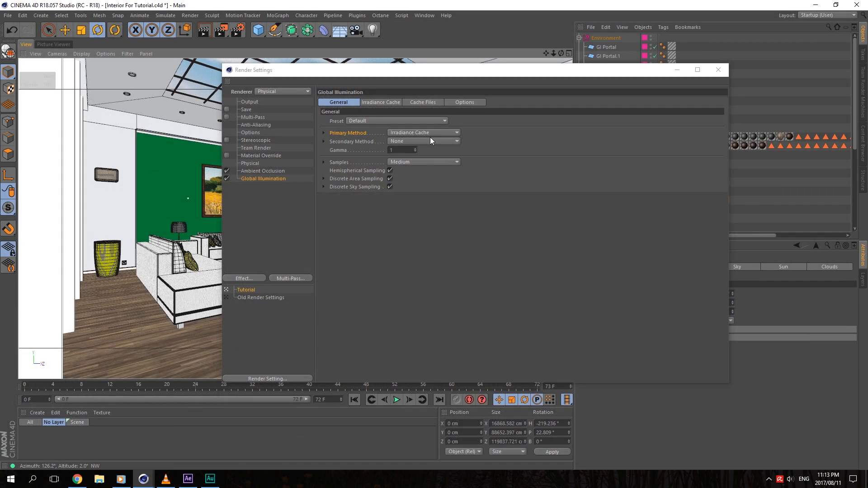
Step: Examine the Global Illumination Primary Method options together with the Irradiance Cache and Cache Files settings
left_click(323, 133)
left_click(324, 133)
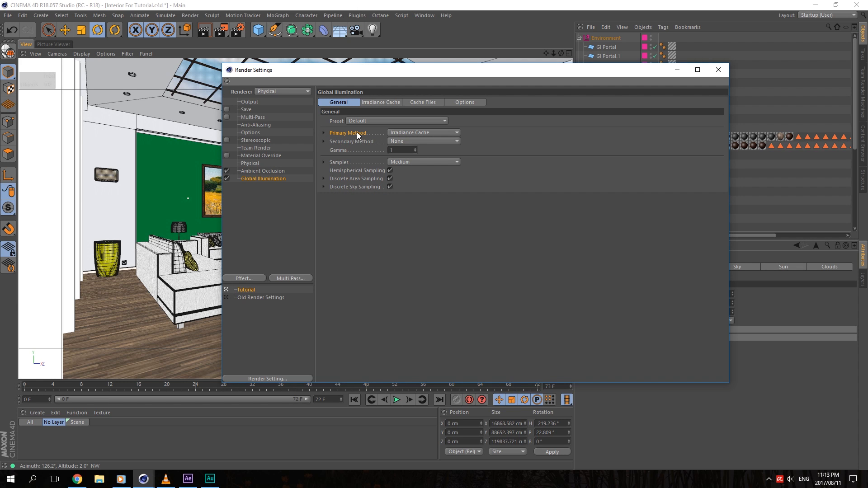
left_click(389, 105)
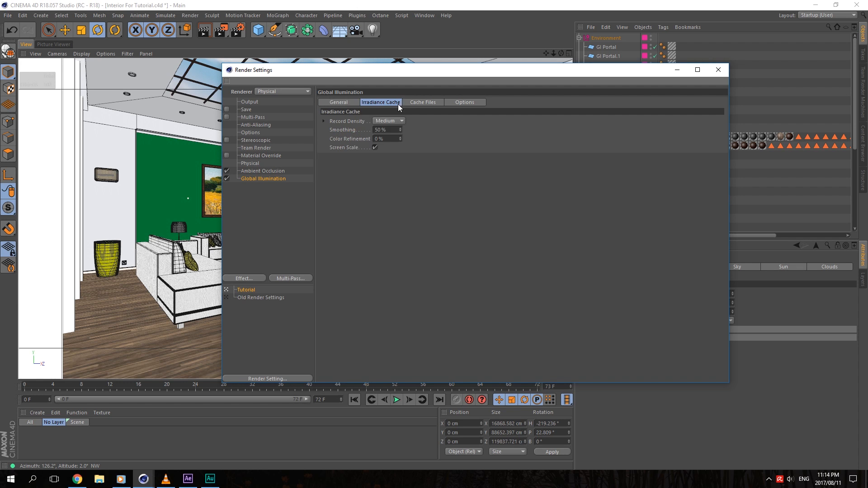
left_click(413, 104)
left_click(334, 100)
left_click(378, 103)
left_click(351, 104)
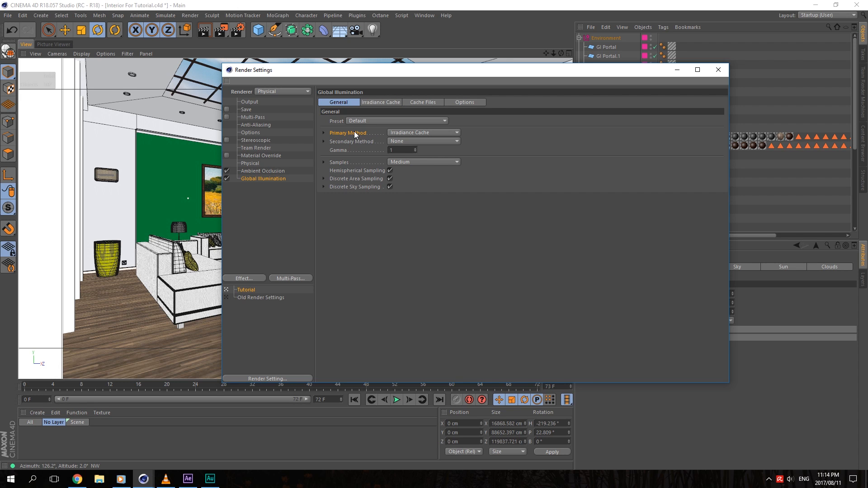
left_click(397, 131)
left_click(405, 148)
left_click_drag(409, 71, 433, 89)
left_click(441, 149)
left_click(455, 150)
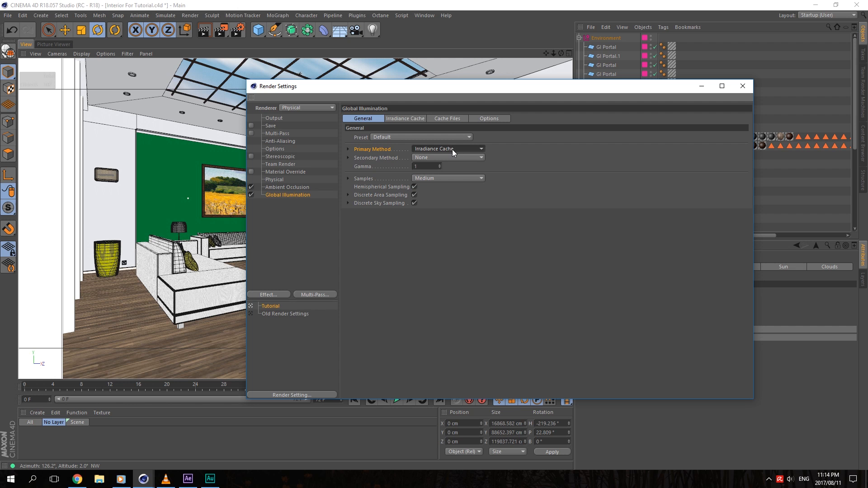
Step: Expand the Samples options of Global Illumination and set Samples to Custom Sample Count
left_click(394, 156)
left_click(348, 179)
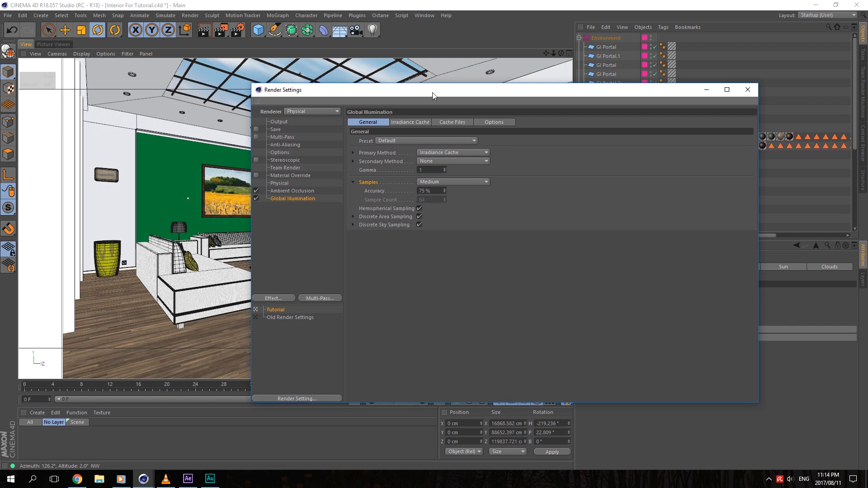
left_click_drag(428, 90, 441, 169)
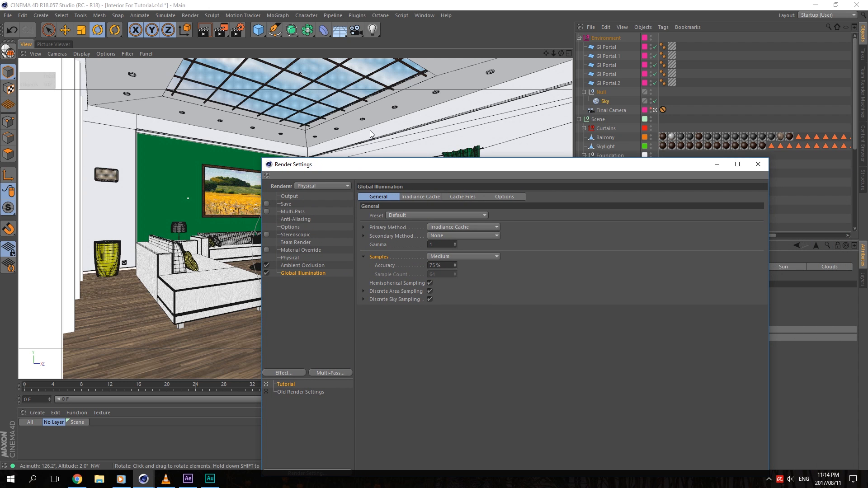
left_click_drag(417, 172, 478, 97)
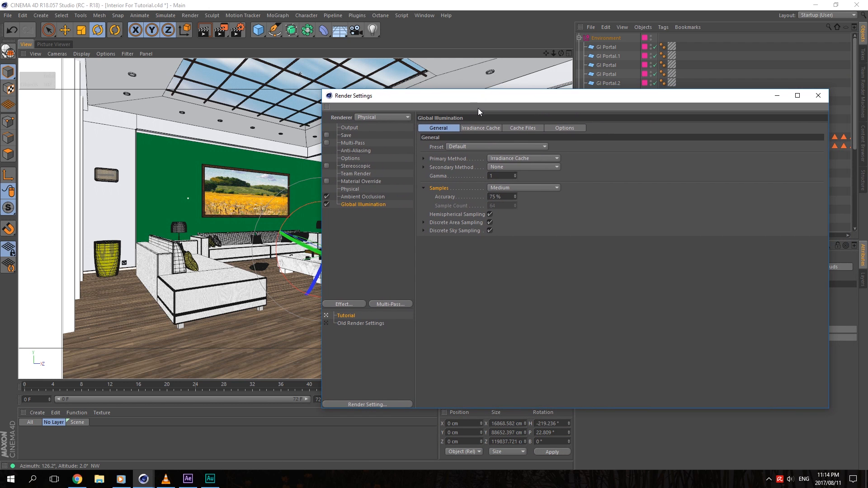
left_click(510, 158)
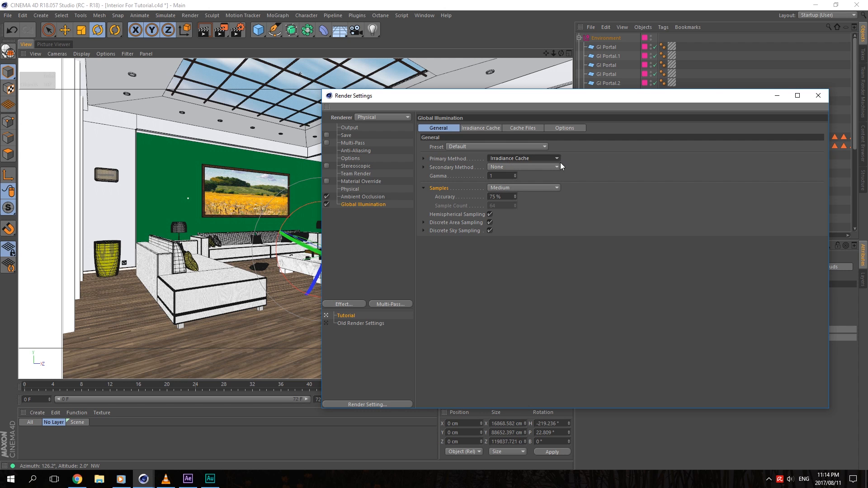
left_click(514, 188)
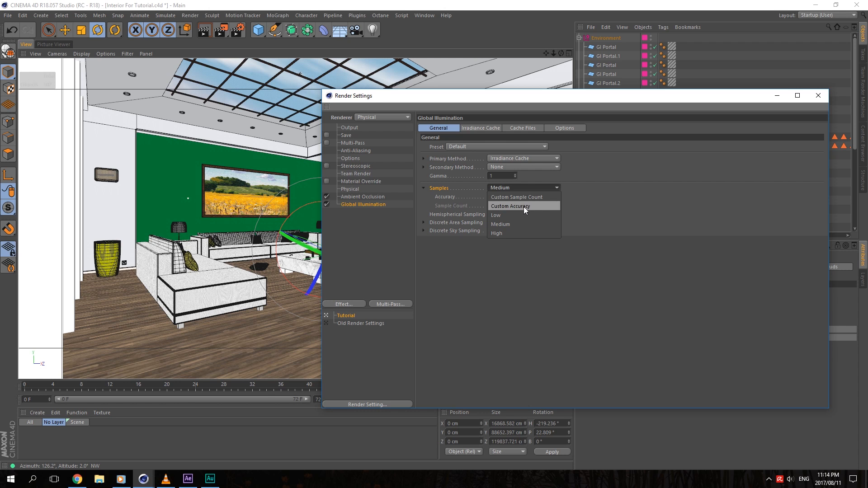
left_click(523, 206)
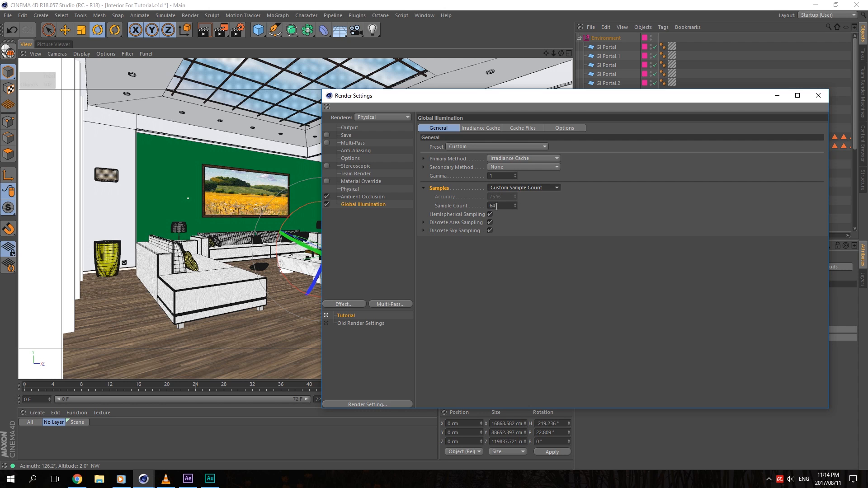
Step: In the Irradiance Cache settings, set Record Density to Preview and Smoothing to 100%
left_click(482, 130)
left_click(489, 147)
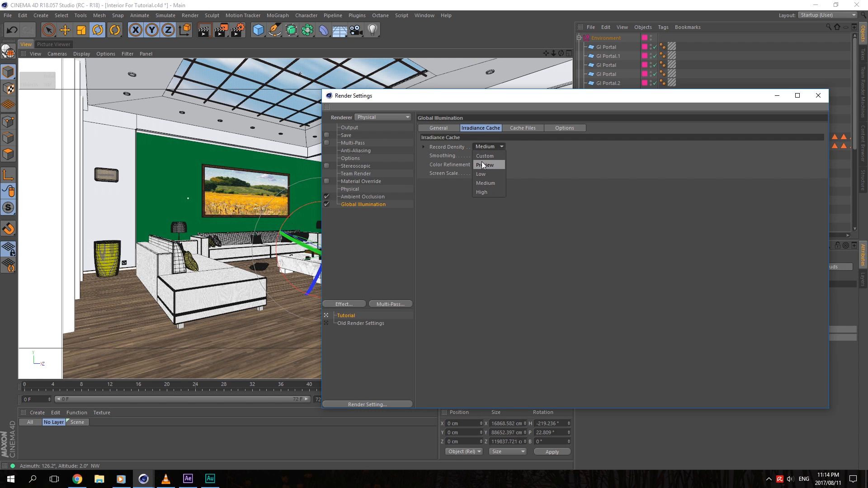
left_click(483, 166)
left_click(485, 157)
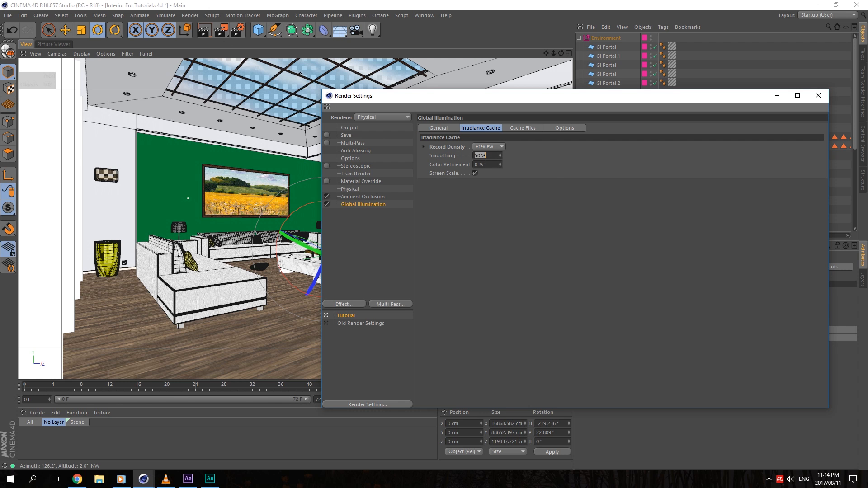
type("1000")
key("Return")
Step: Render the scene to the Picture Viewer, save the project file and close the render settings
left_click(237, 30)
left_click(253, 81)
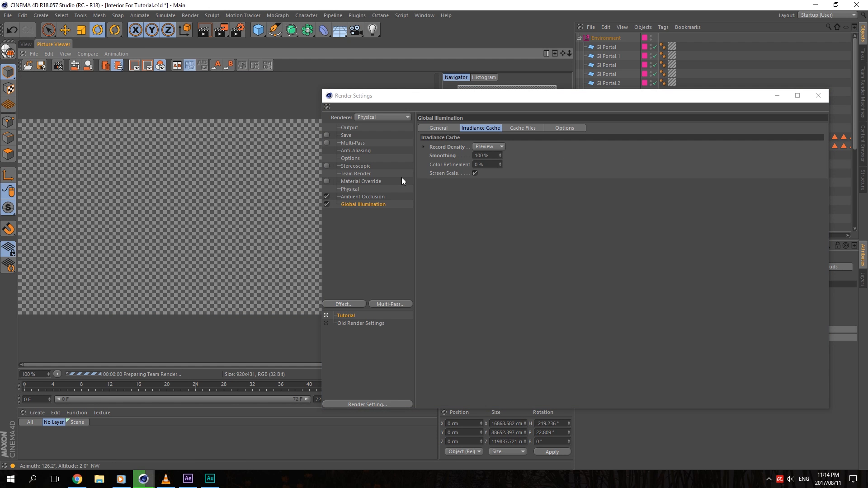
left_click(10, 15)
key("Escape")
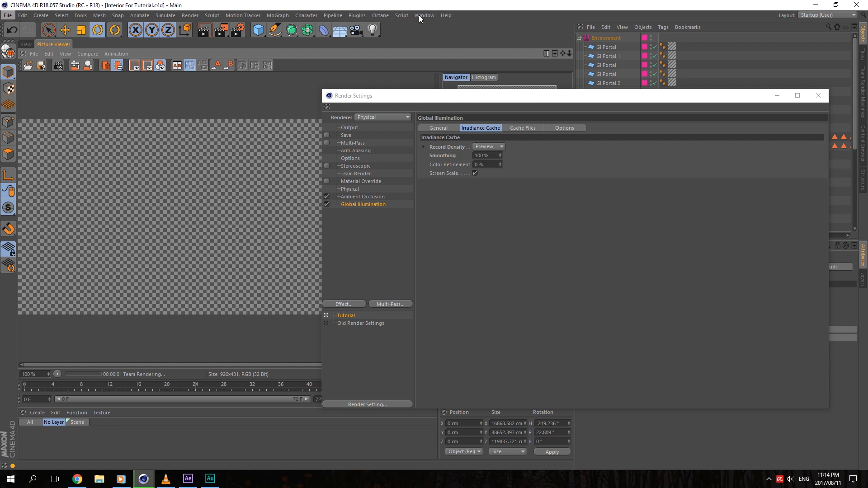
left_click(419, 15)
left_click(419, 15)
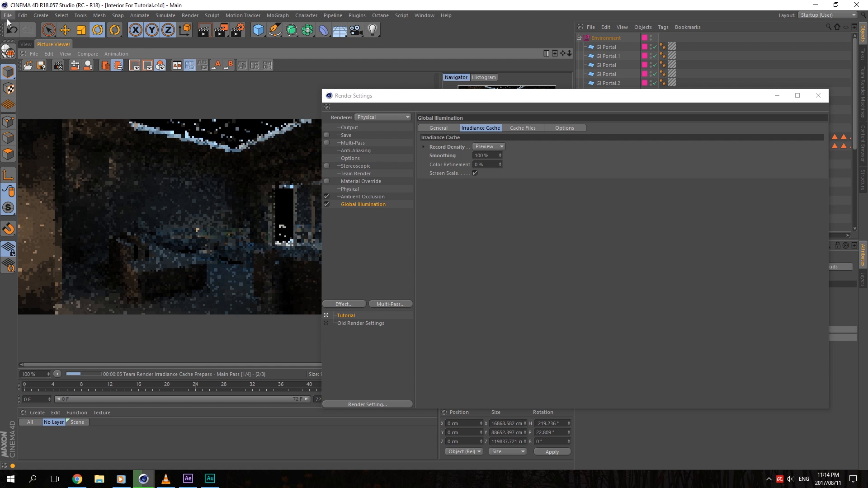
left_click(7, 17)
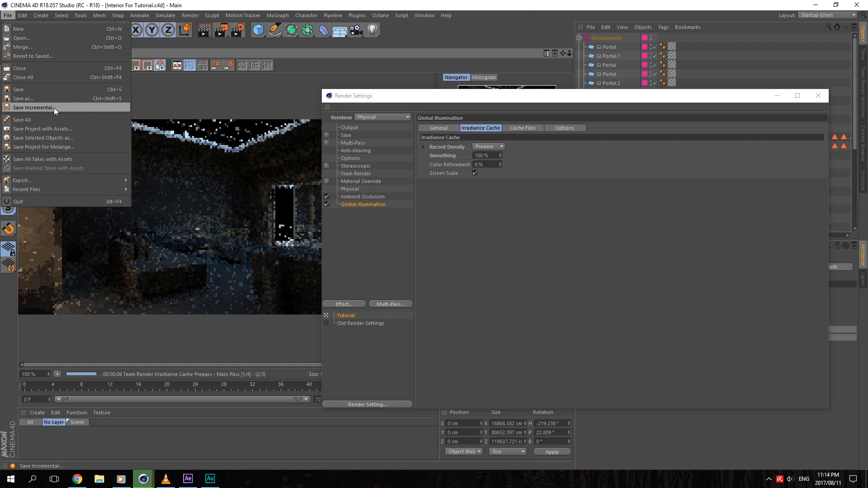
left_click(443, 100)
left_click_drag(466, 108, 444, 106)
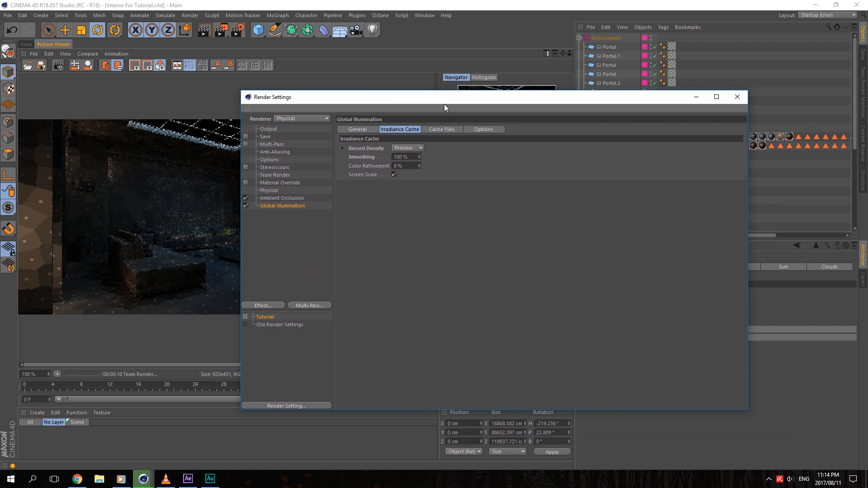
left_click(741, 101)
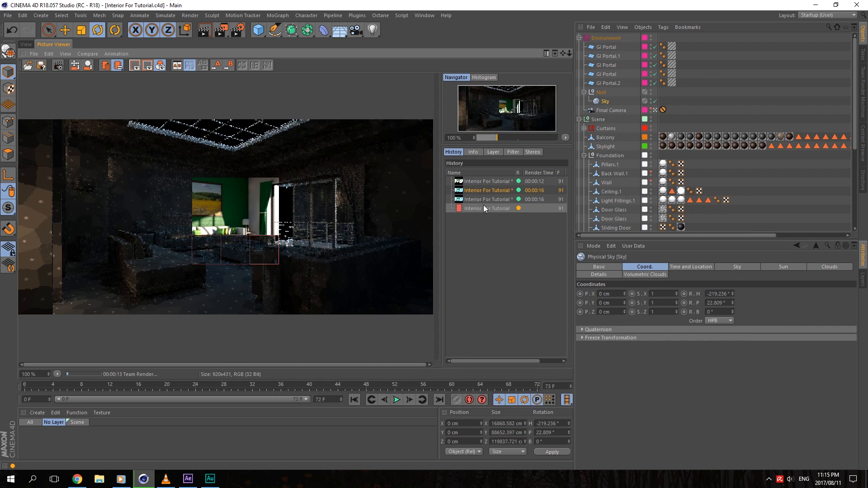
Step: Compare the new Global Illumination render with the previous one in the history and examine its ceiling and window area up close
left_click(486, 209)
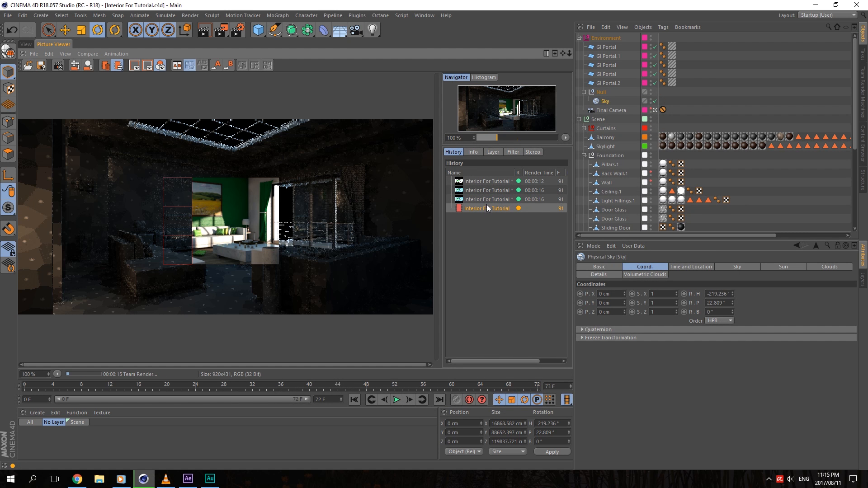
left_click(485, 202)
left_click(486, 210)
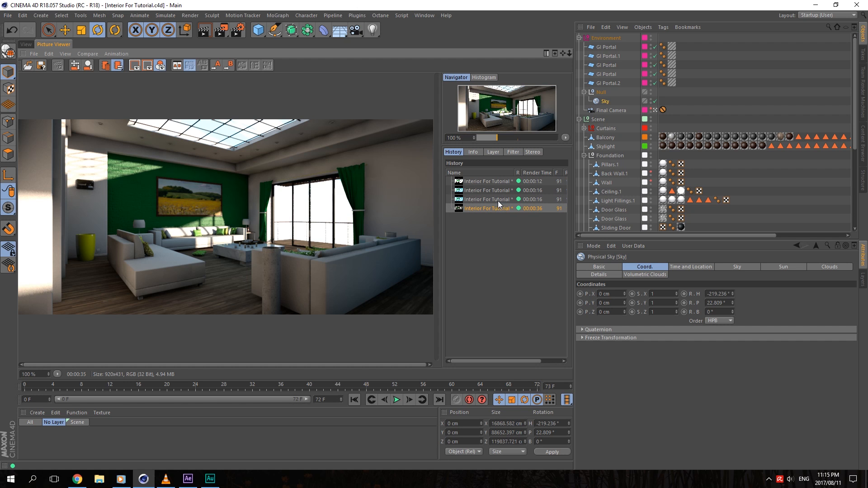
left_click(480, 199)
left_click(484, 209)
scroll(336, 154, "up", 2)
scroll(273, 144, "up", 2)
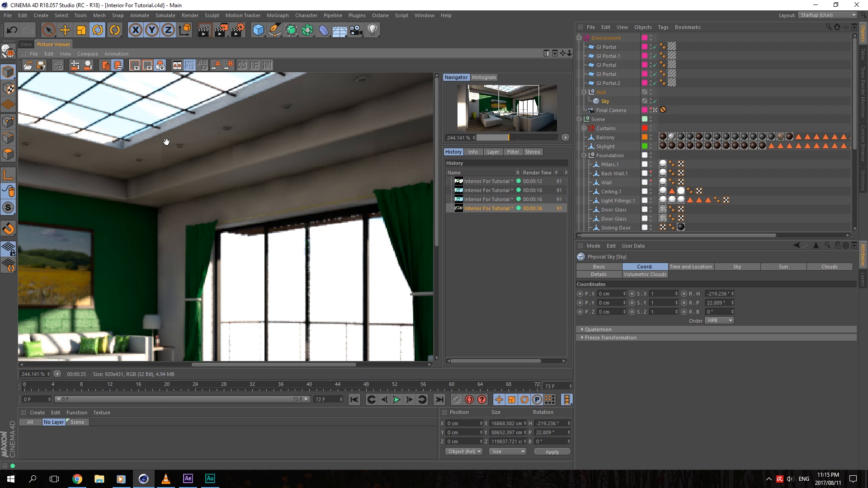
mouse_move(173, 141)
left_mouse_down()
mouse_move(425, 149)
mouse_move(211, 161)
left_mouse_up()
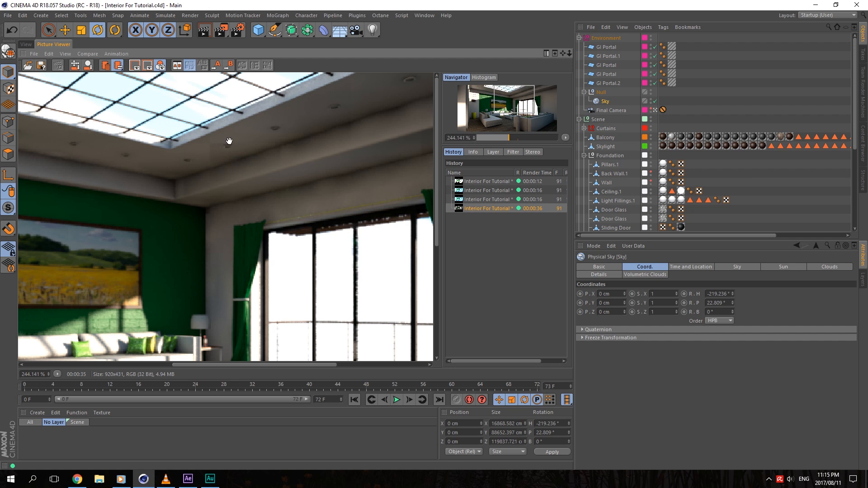
Step: Set the Irradiance Cache Record Density to High and render the scene to the Picture Viewer again
left_click(237, 31)
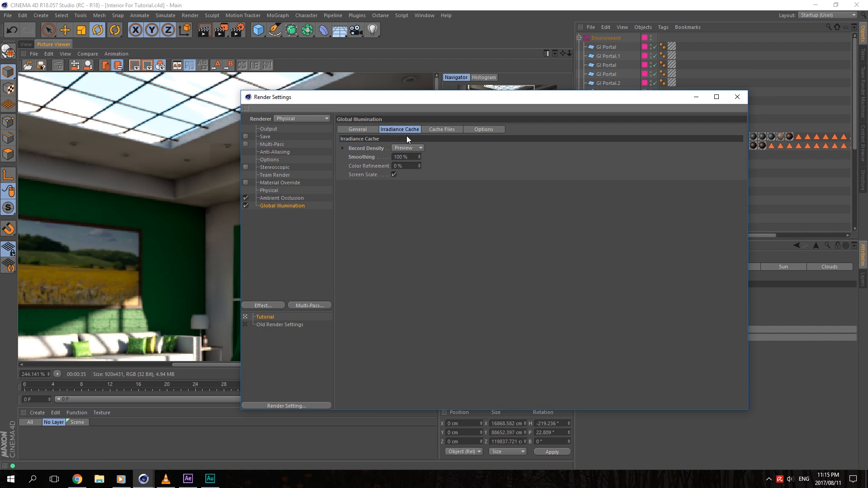
left_click(405, 148)
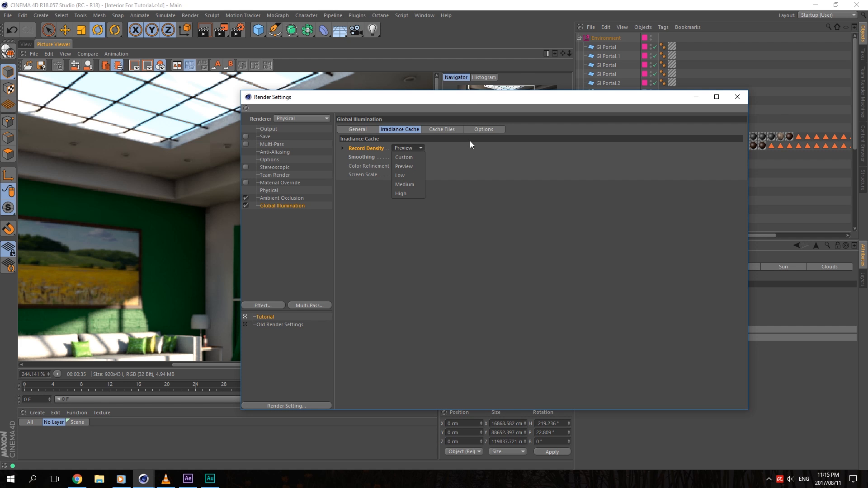
left_click(413, 101)
left_click_drag(413, 101, 475, 74)
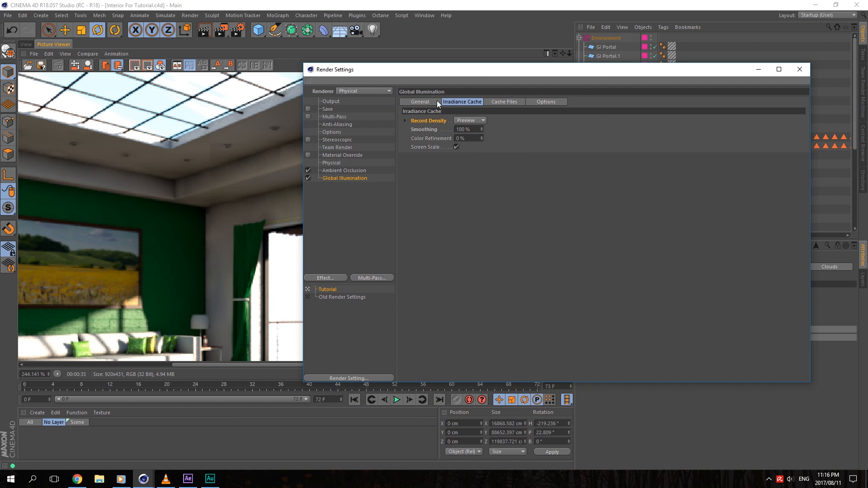
left_click(465, 121)
left_click(471, 159)
left_click_drag(225, 30, 274, 95)
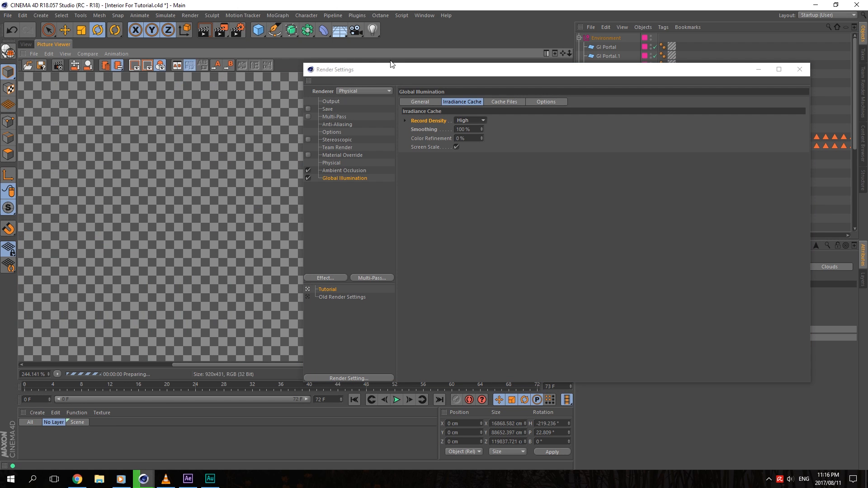
Step: Return the Irradiance Cache Record Density to Preview
left_click_drag(398, 71, 508, 100)
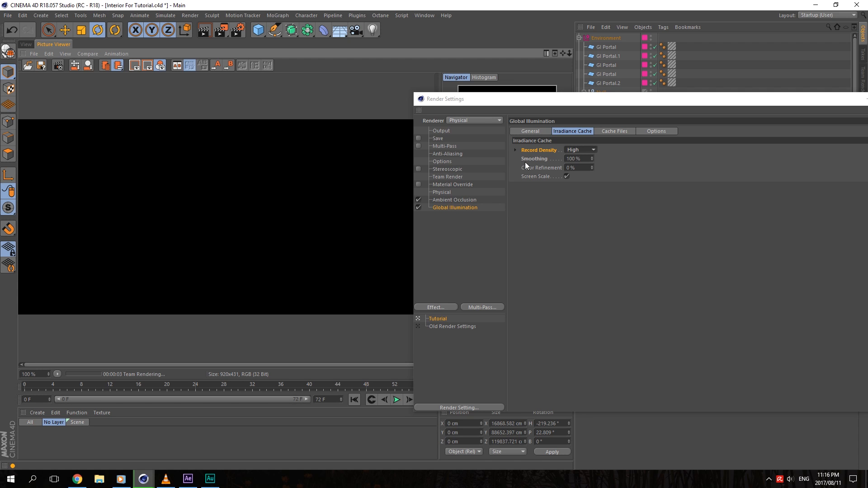
left_click(572, 149)
left_click(576, 168)
Step: Set Global Illumination's Secondary Method to Light Mapping and close the render settings
left_click_drag(544, 100, 373, 97)
left_click(360, 130)
left_click(419, 169)
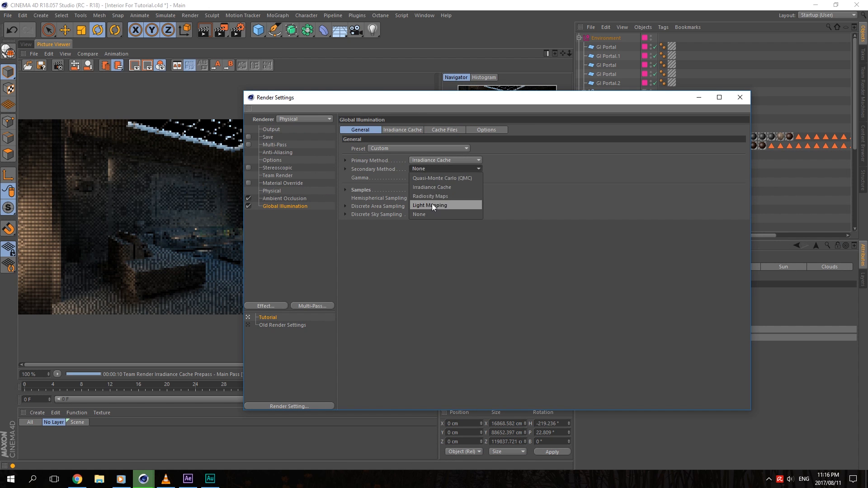
left_click(432, 204)
left_click(739, 98)
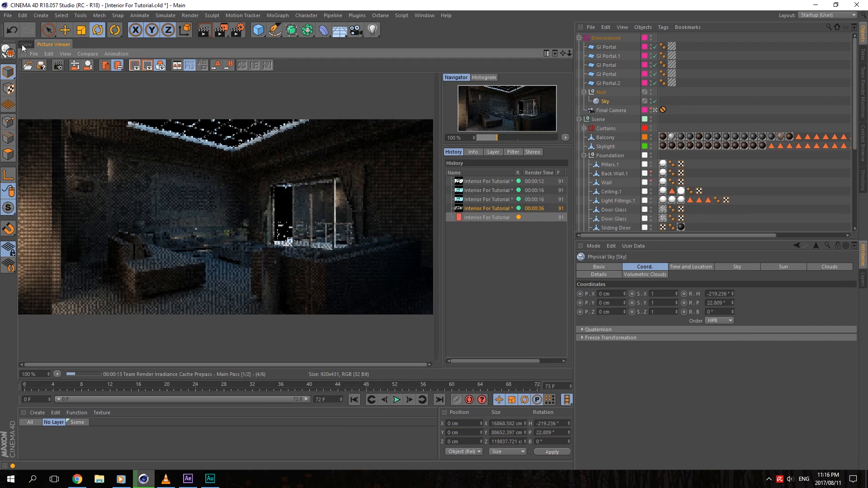
Step: Return to the scene view, deactivate the Final Camera and view the whole building from outside
left_click(23, 44)
left_click(655, 111)
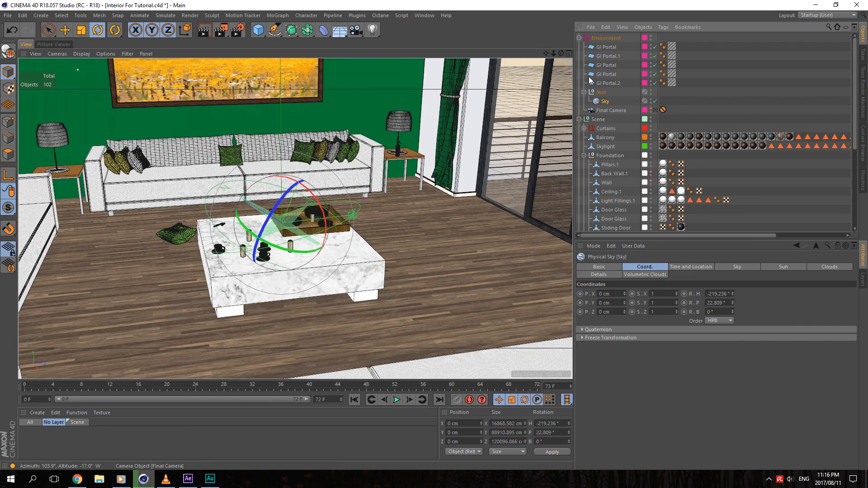
left_click_drag(560, 53, 796, 58)
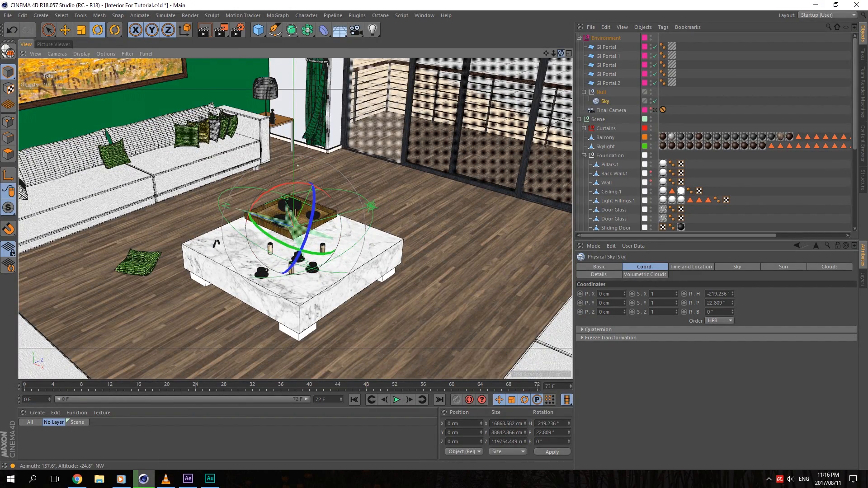
left_click_drag(561, 53, 651, 61)
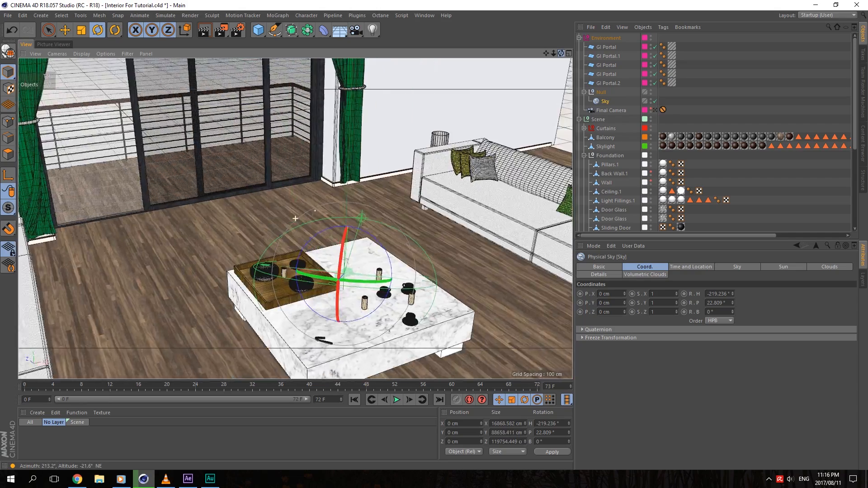
left_click_drag(295, 219, 226, 224, "alt")
mouse_move(295, 218)
right_mouse_down("alt")
mouse_move(226, 219)
mouse_move(292, 219)
right_mouse_up("alt")
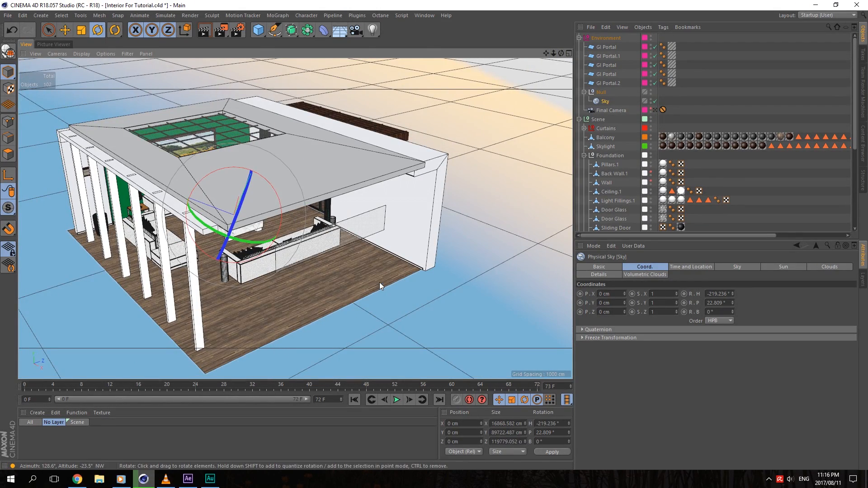
scroll(621, 172, "down", 4)
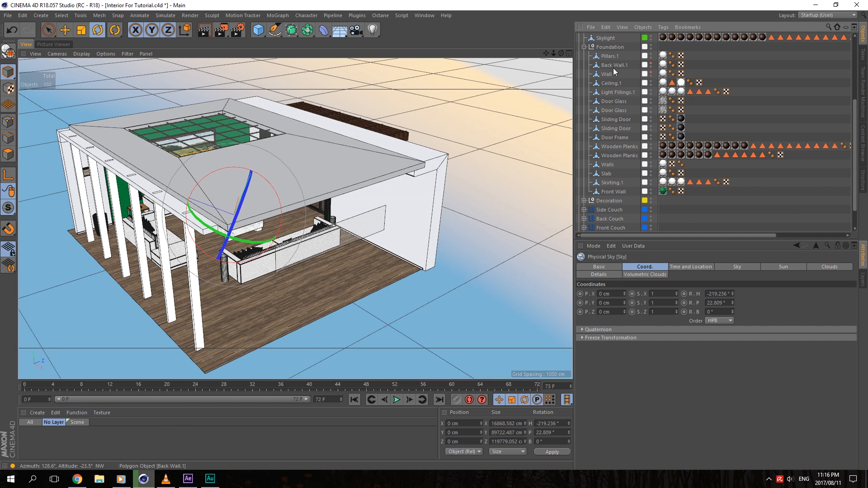
Step: Show Back Wall.1 in the viewport, and briefly turn the Wall object's visibility on and off again to compare the enclosed and open room
left_click(650, 64)
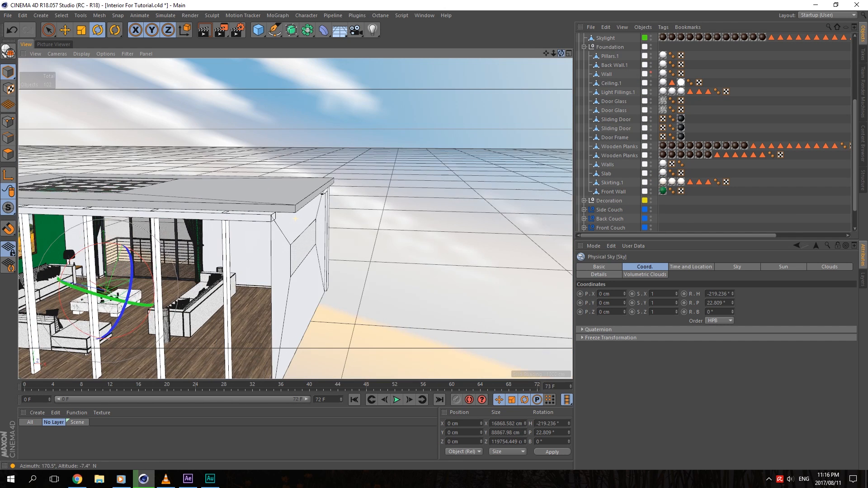
left_click_drag(235, 220, 197, 220, "alt")
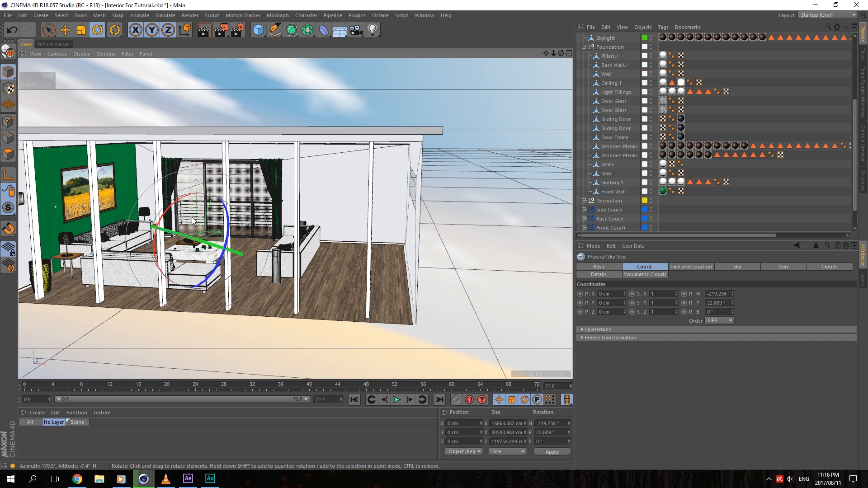
scroll(115, 206, "up", 3)
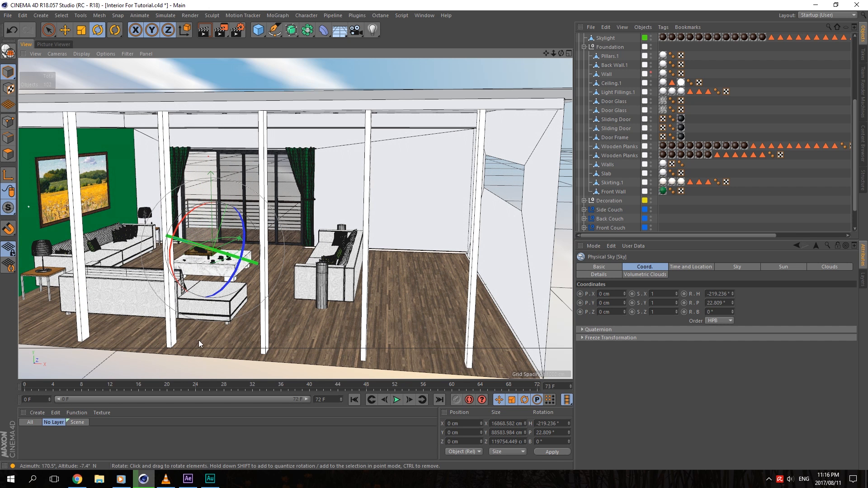
left_click(650, 72)
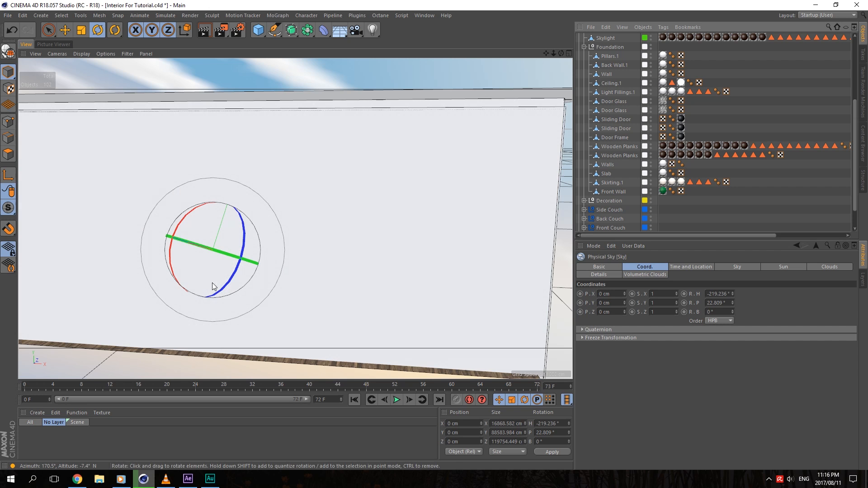
left_click(651, 73)
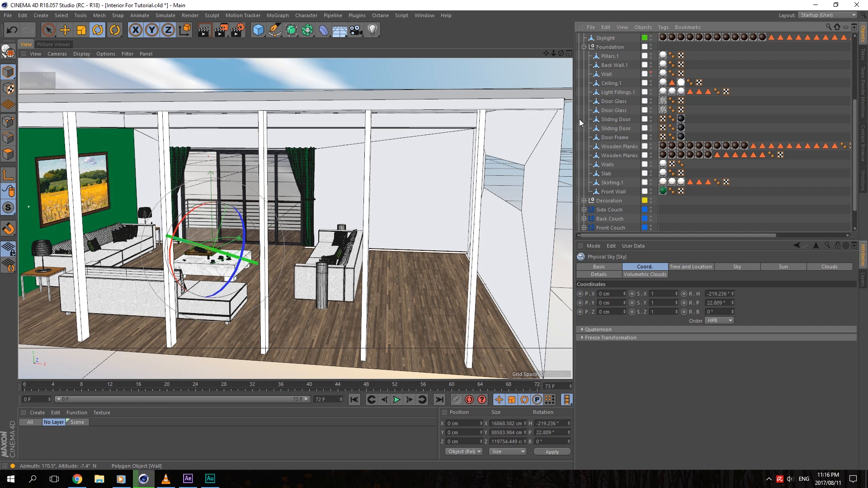
Step: Select Back Wall.1 and inspect the wall that closes off the room from several angles
left_click(507, 241)
scroll(358, 279, "up", 3)
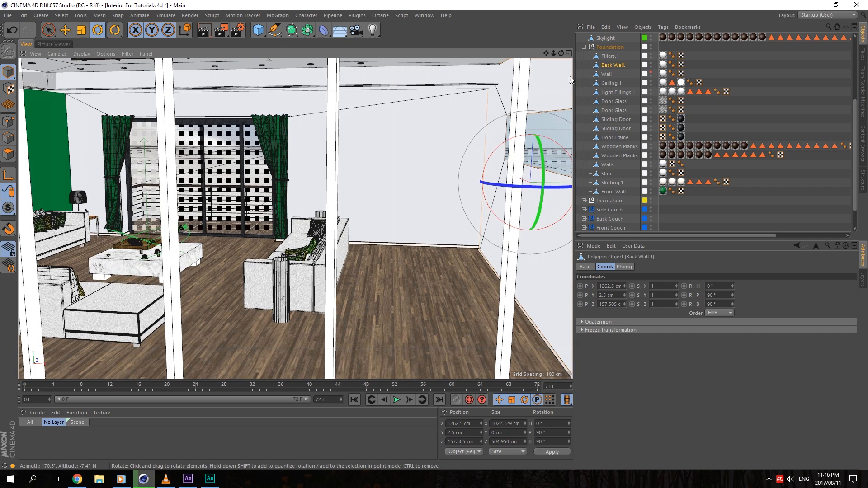
left_click_drag(561, 53, 484, 107)
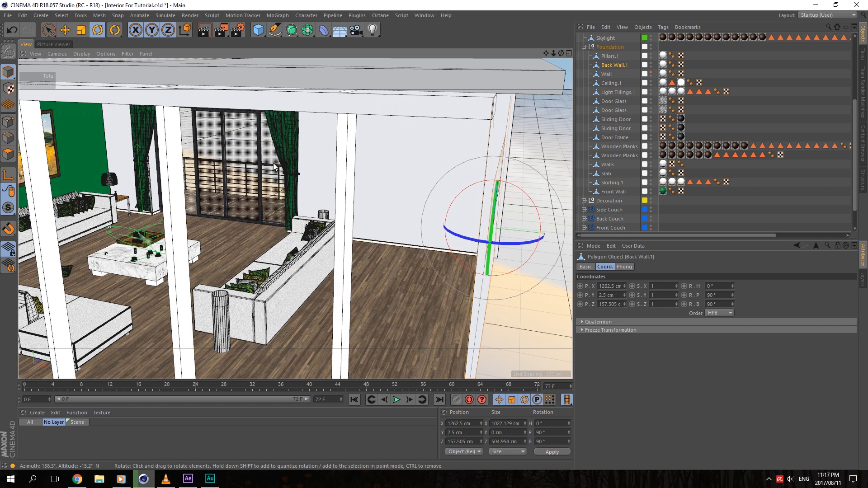
Step: Compare the previous finished render with the render in progress in the Picture Viewer history
left_click(44, 43)
left_click(472, 208)
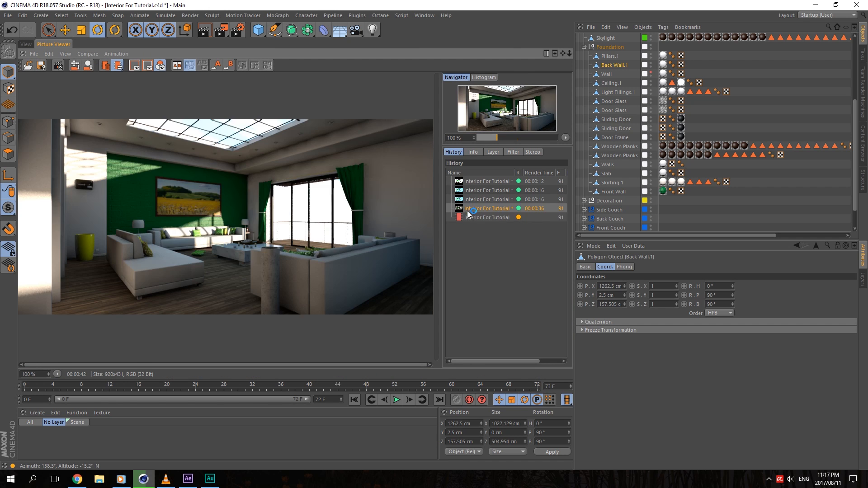
left_click(472, 219)
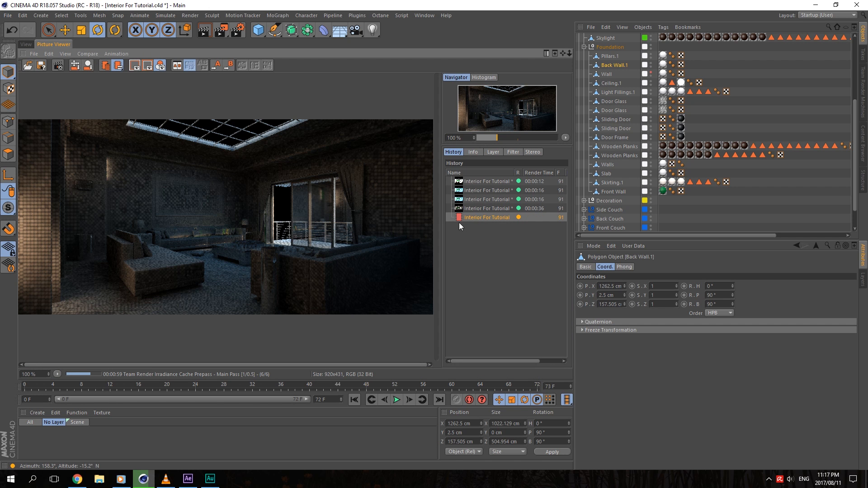
left_click(478, 209)
left_click(478, 217)
Step: Return to the scene view, reactivate the Final Camera and switch the visibility of Wall and Back Wall.1
left_click(26, 43)
left_click_drag(561, 53, 698, 97)
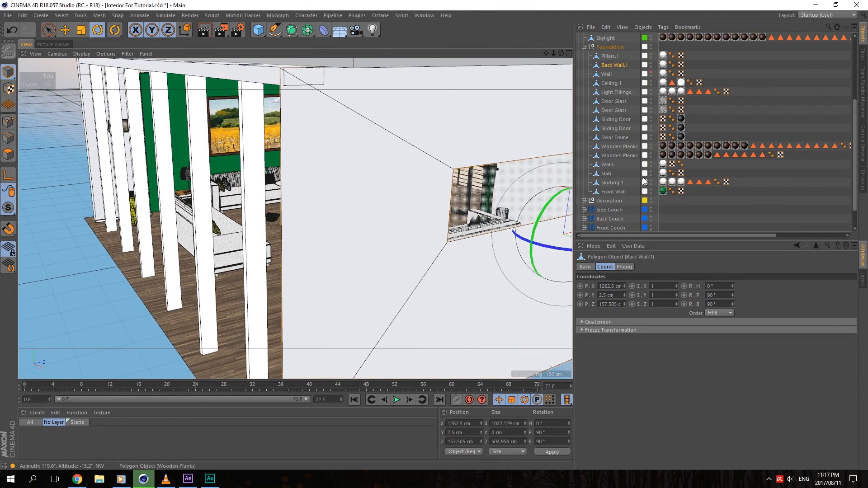
scroll(645, 186, "up", 4)
left_click(655, 110)
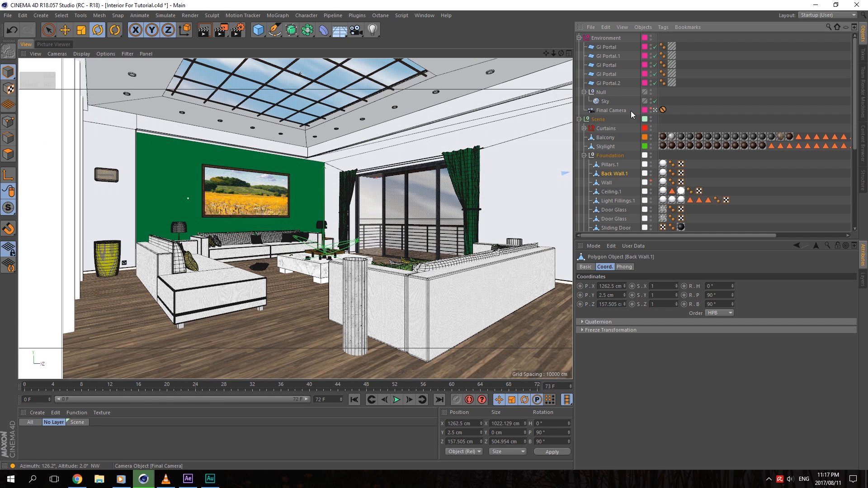
double_click(650, 181)
double_click(651, 172)
Step: Open the render settings beside the Picture Viewer and examine the render in progress up close
left_click(237, 30)
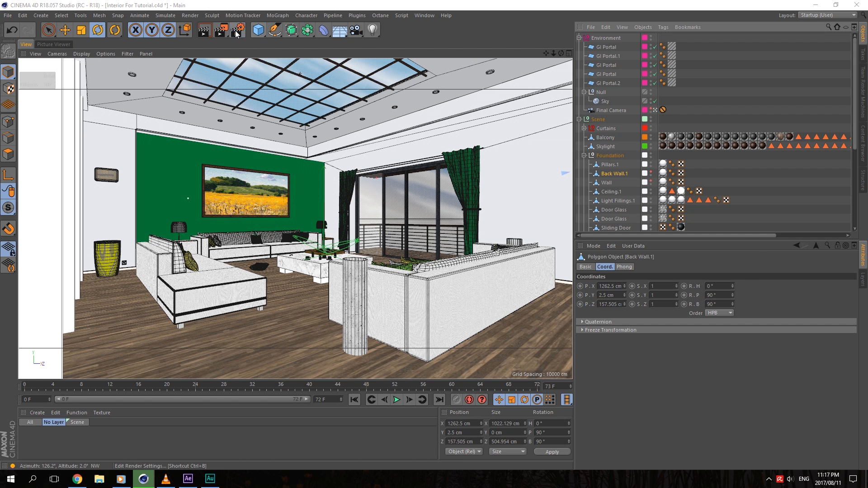
left_click_drag(414, 96, 678, 177)
left_click(62, 45)
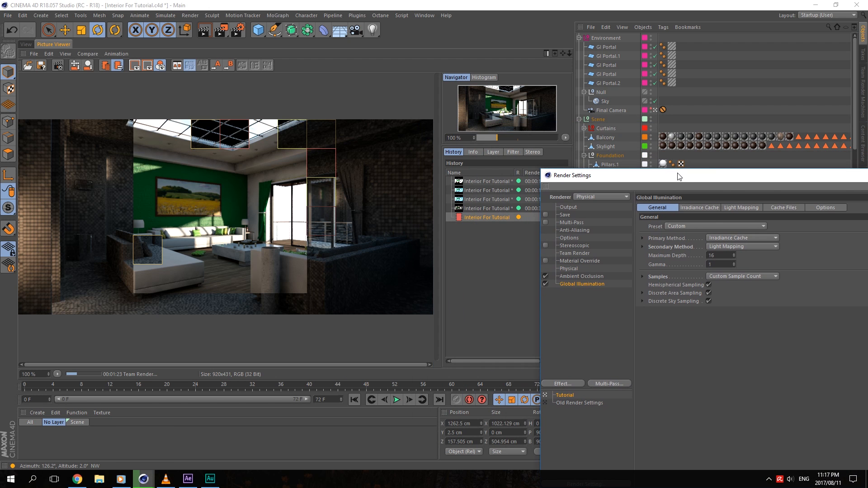
scroll(335, 194, "up", 3)
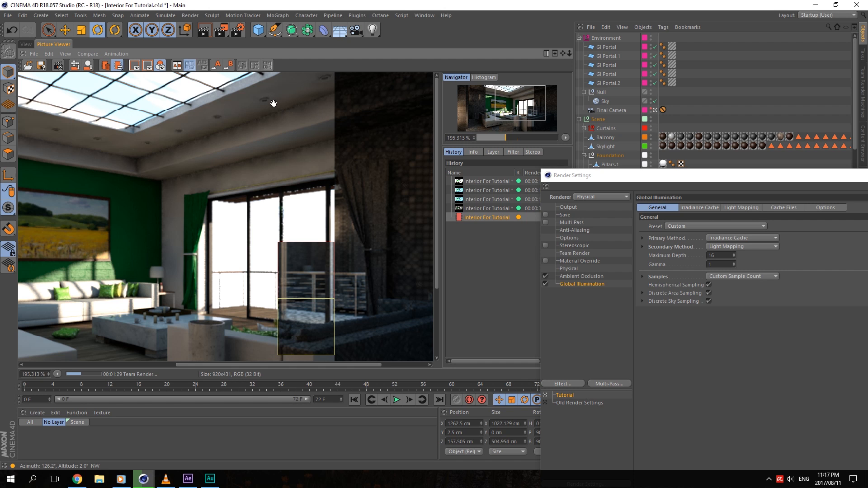
Step: Expand the Global Illumination Samples settings and set the Sample Count to 64
left_click(641, 277)
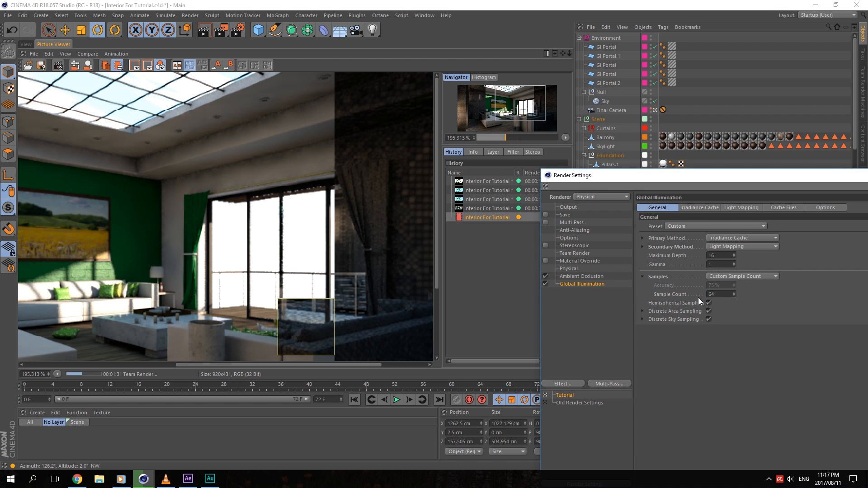
double_click(719, 294)
type("66")
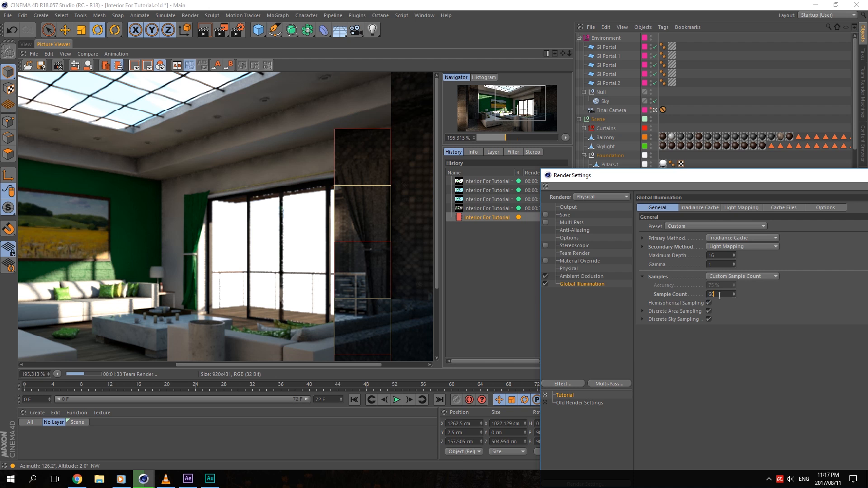
key("Return")
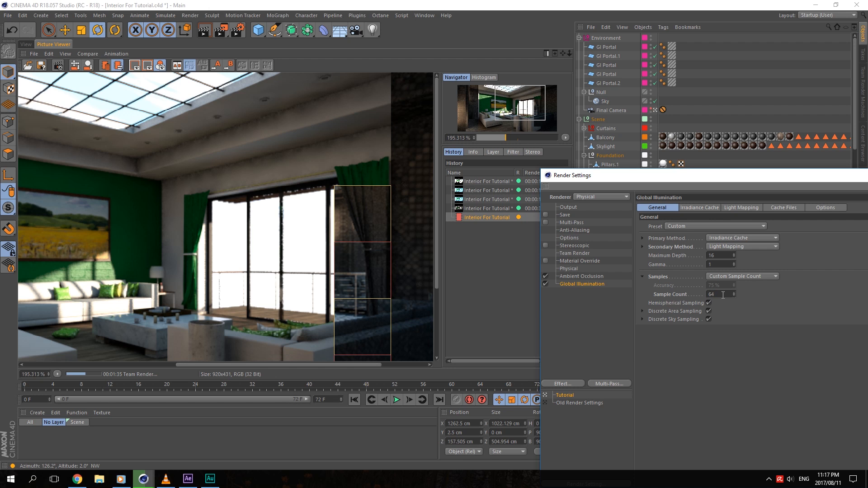
Step: Uncover the render history and compare the Light Mapping render with the one before it
left_click_drag(601, 179, 713, 204)
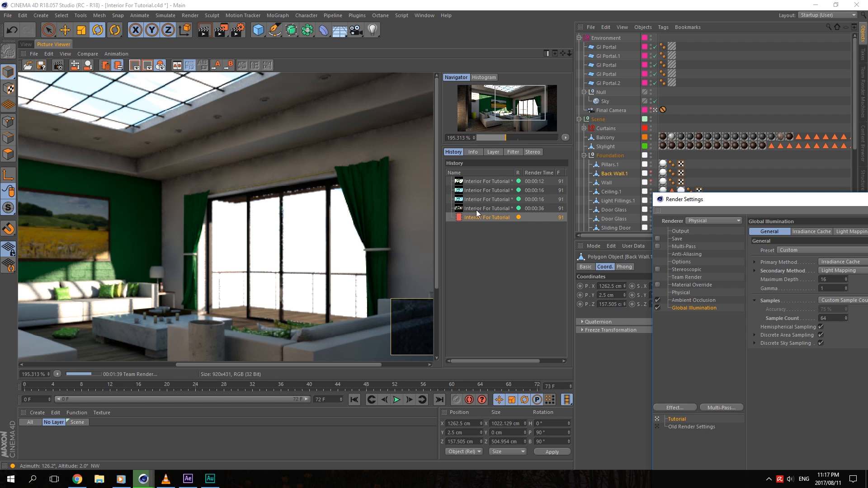
left_click(503, 209)
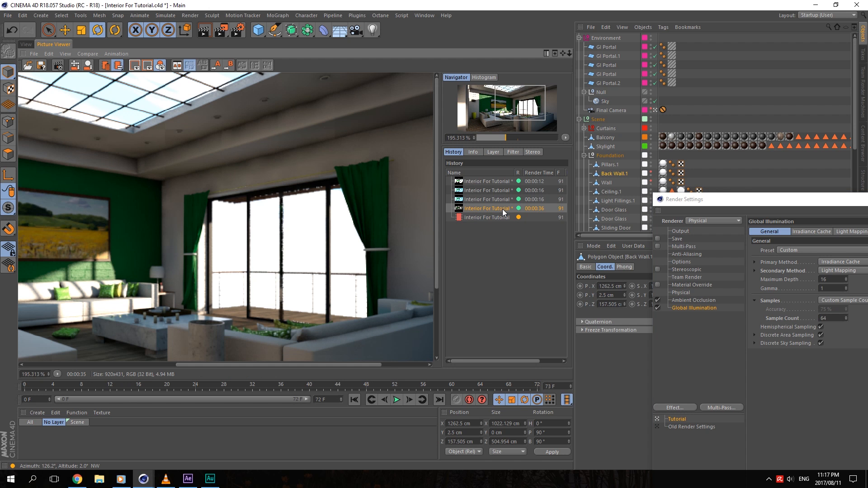
left_click(508, 219)
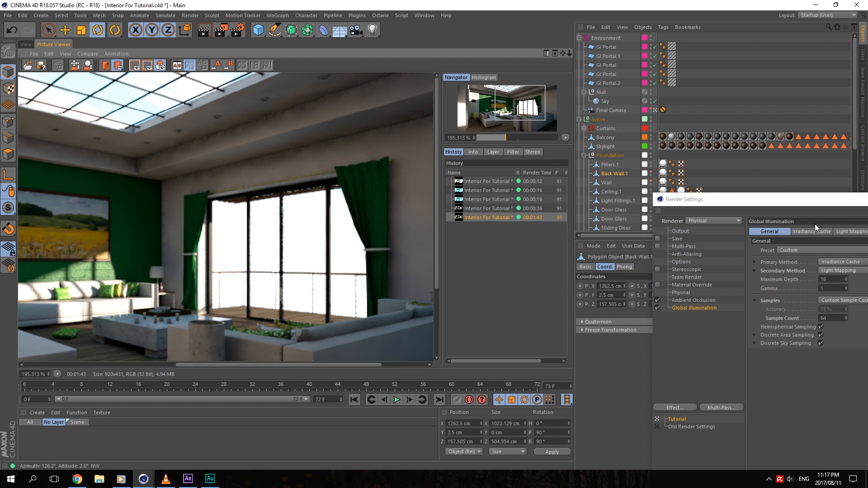
Step: Review the Irradiance Cache settings and return to the general Global Illumination settings
left_click_drag(814, 200, 630, 189)
left_click(626, 221)
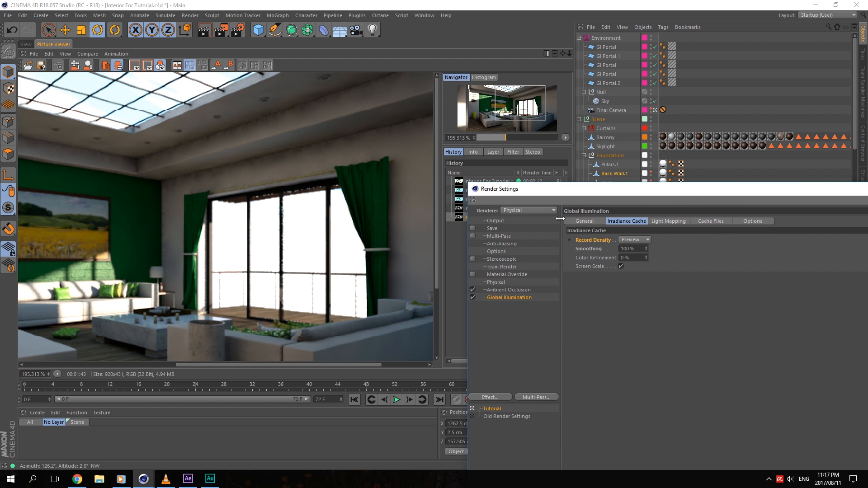
left_click(583, 222)
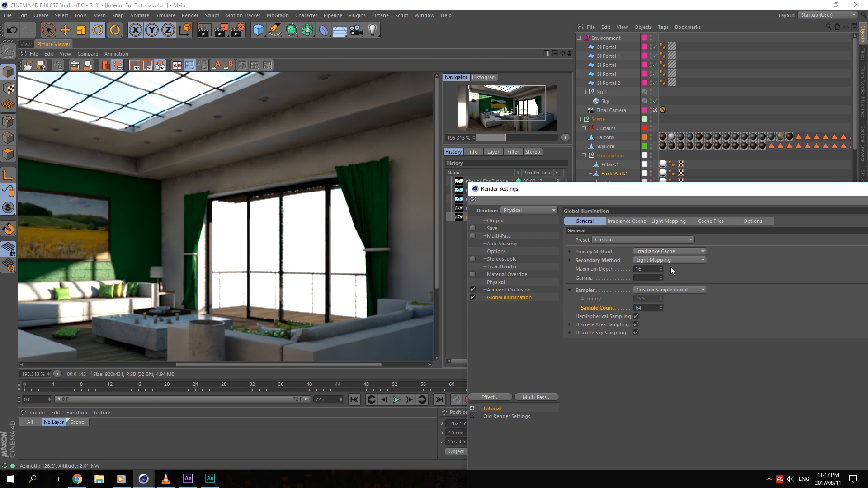
Step: Compare the lighting on the walls and ceiling between the two latest renders at close zoom
left_click_drag(341, 195, 407, 202)
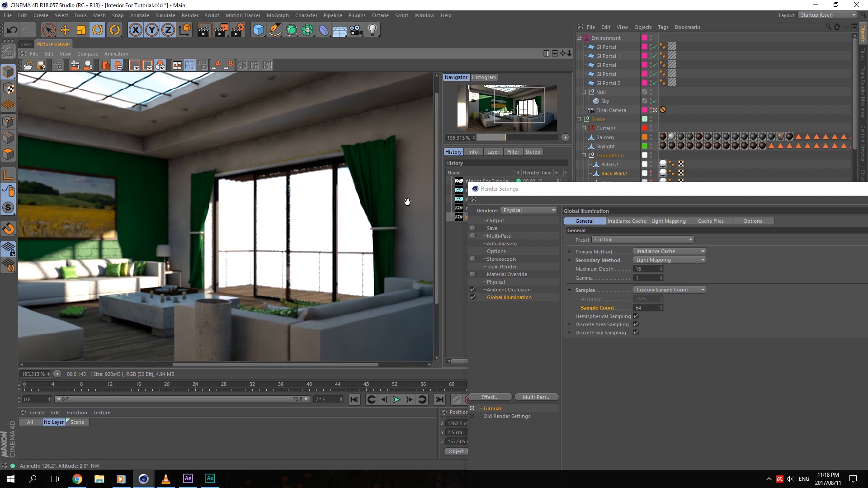
left_click(450, 207)
left_click(642, 308)
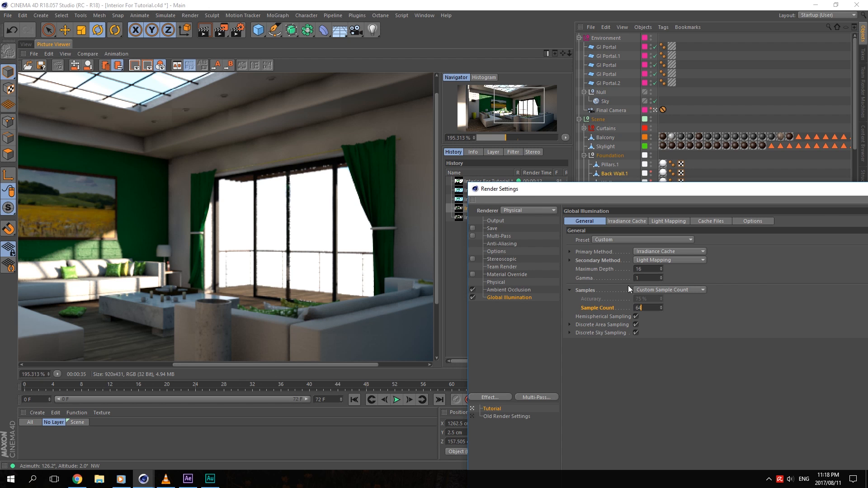
left_click_drag(530, 188, 594, 186)
left_click(486, 217)
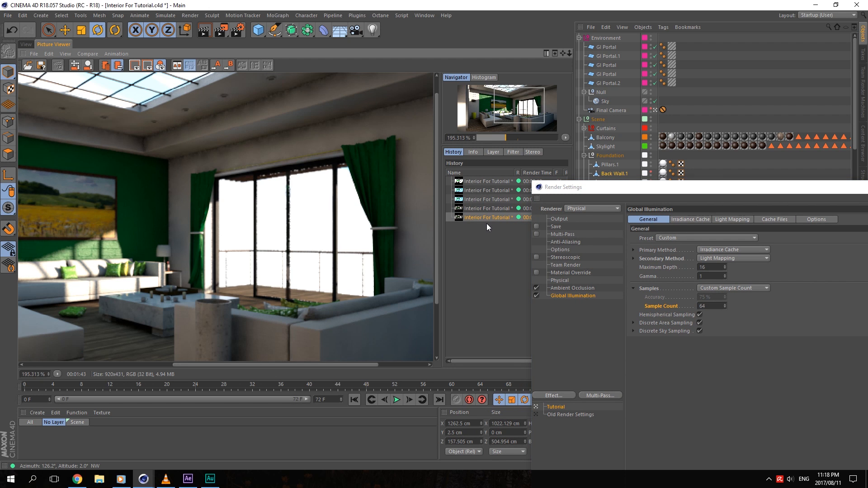
left_click(486, 210)
left_click(487, 217)
left_click_drag(395, 197, 450, 229)
Step: Set the Light Mapping Interpolation Method to Fixed and start a new test render in the Picture Viewer
left_click_drag(637, 188, 488, 176)
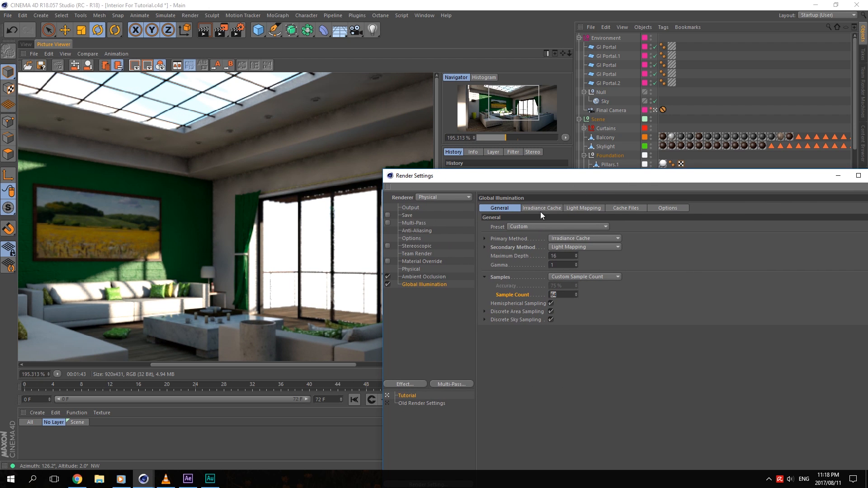
left_click(587, 208)
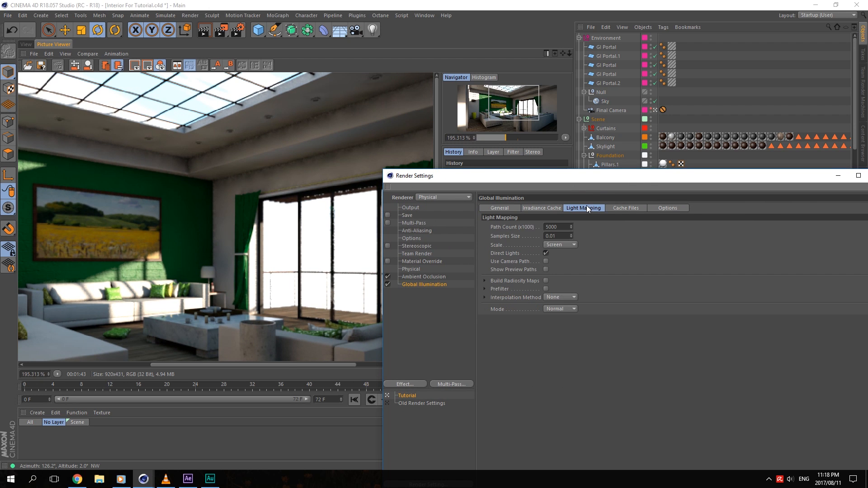
left_click(556, 297)
left_click(558, 303)
left_click_drag(215, 30, 294, 109)
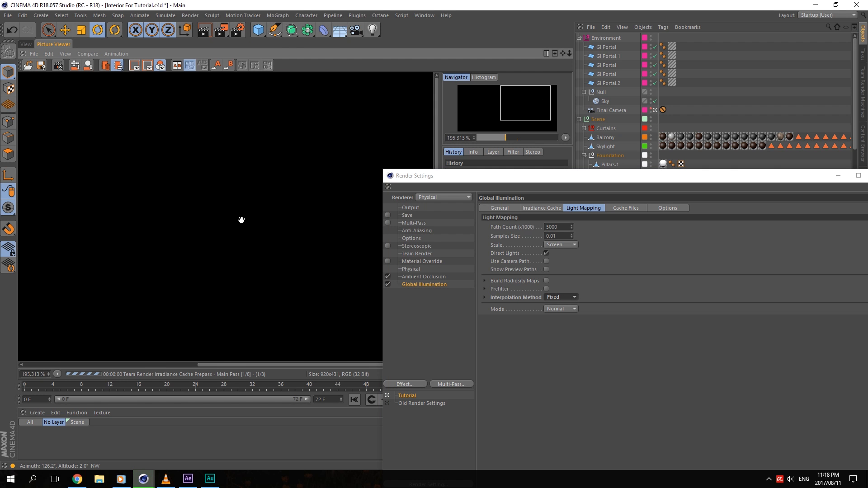
scroll(300, 196, "down", 3)
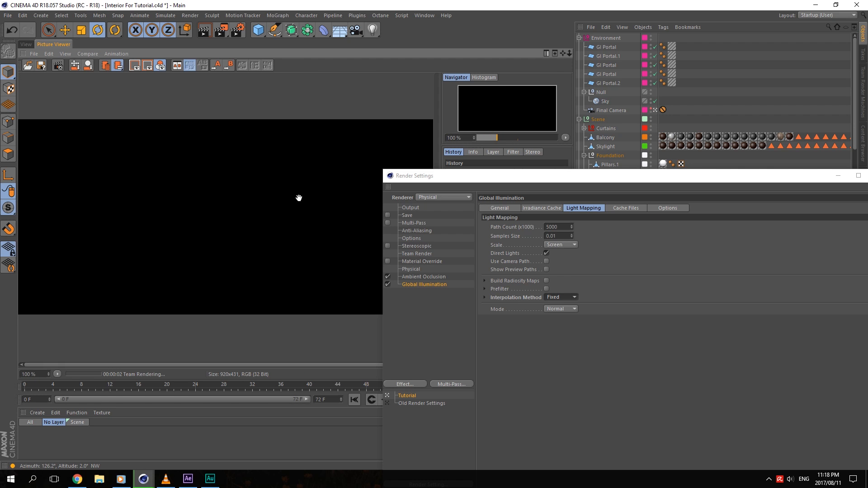
Step: Try a Global Illumination Maximum Depth of 32, and return it to 16
left_click(503, 209)
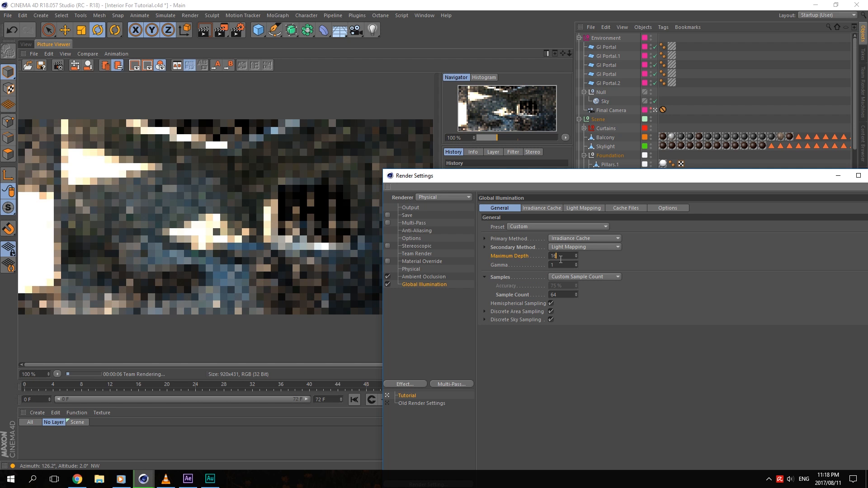
double_click(561, 259)
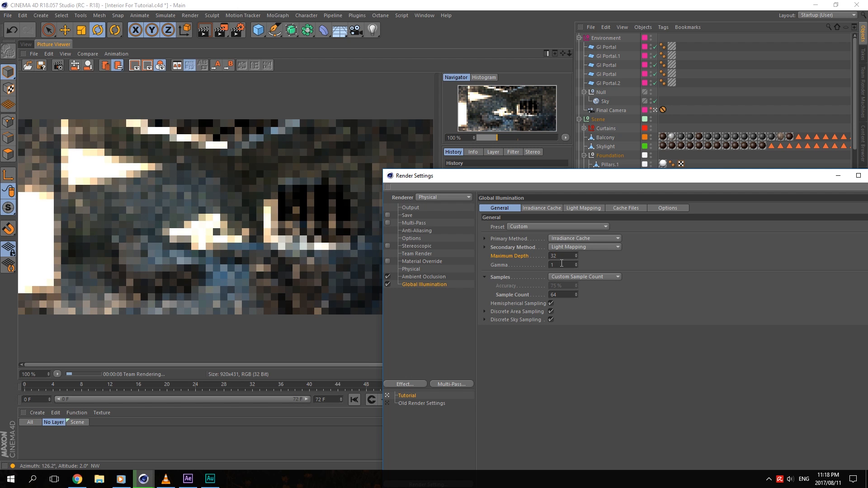
double_click(561, 264)
type("16")
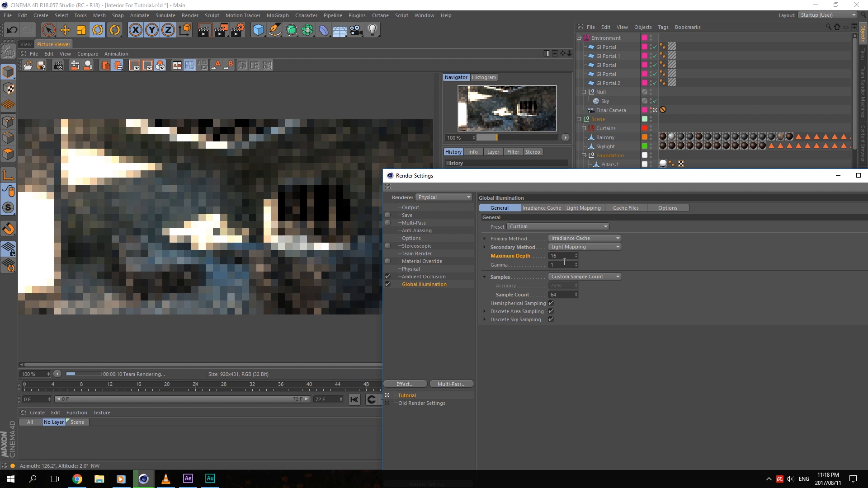
Step: Try a Global Illumination Maximum Depth of 1, and restore it to 16
double_click(565, 266)
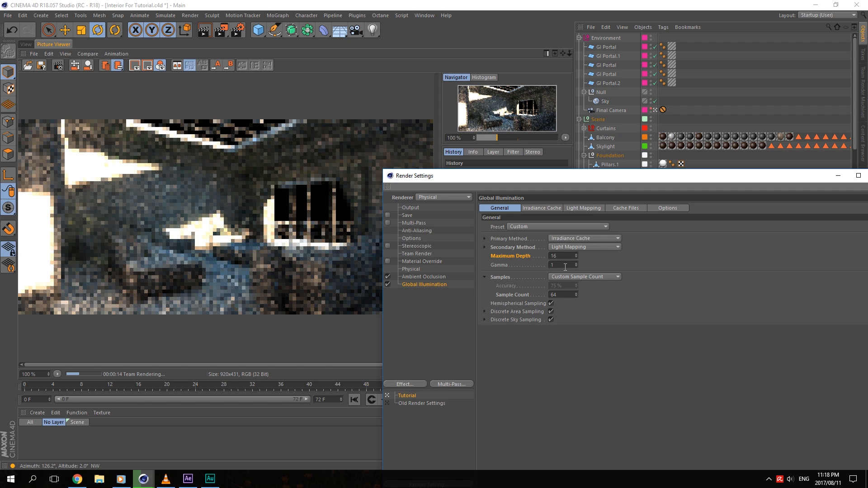
double_click(564, 256)
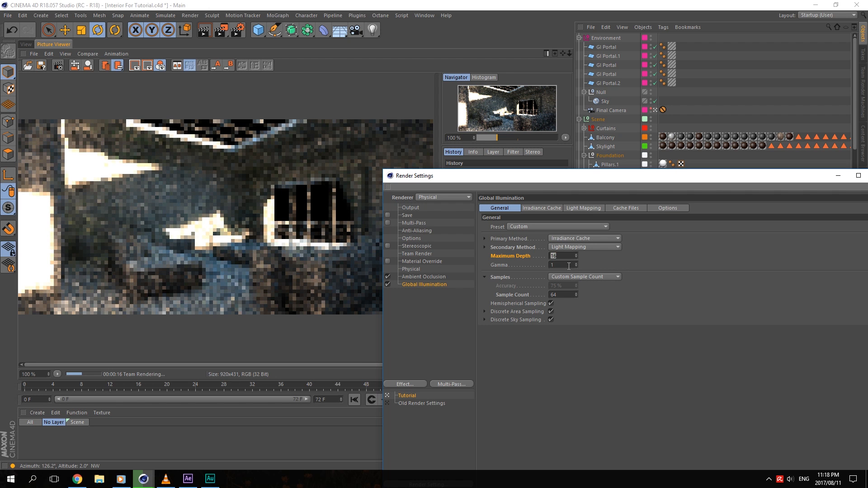
type("1")
key("Tab")
mouse_move(555, 179)
left_mouse_down()
mouse_move(796, 293)
mouse_move(567, 174)
left_mouse_up()
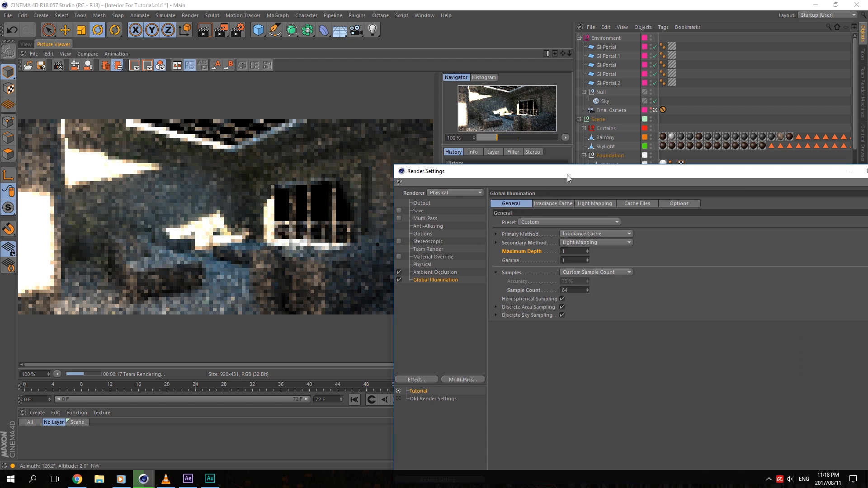
double_click(580, 250)
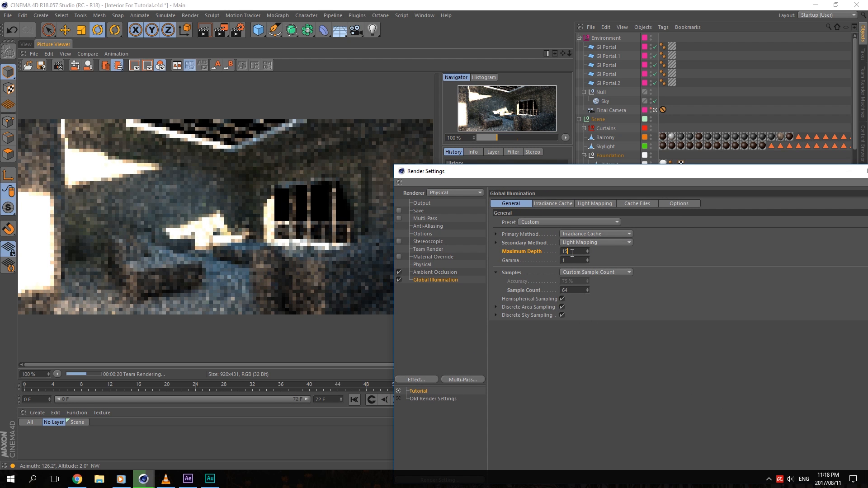
key("Return")
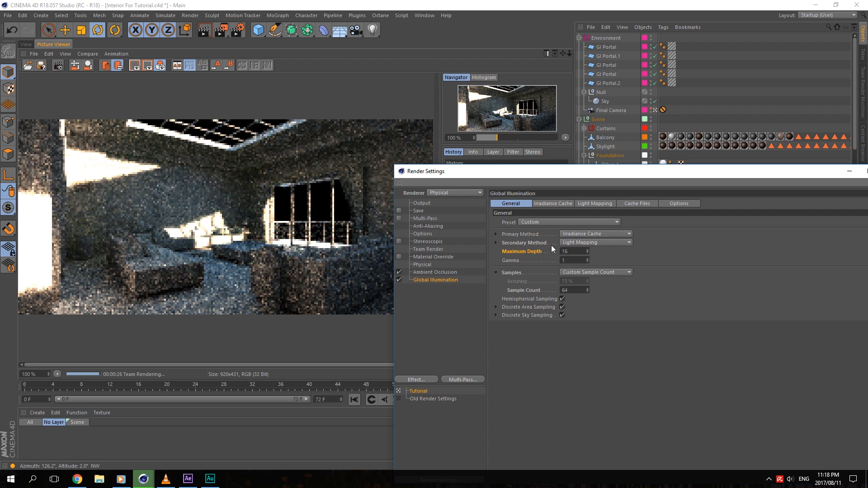
Step: Review the Irradiance Cache and Light Mapping settings while the test render runs
left_click(553, 203)
left_click(597, 204)
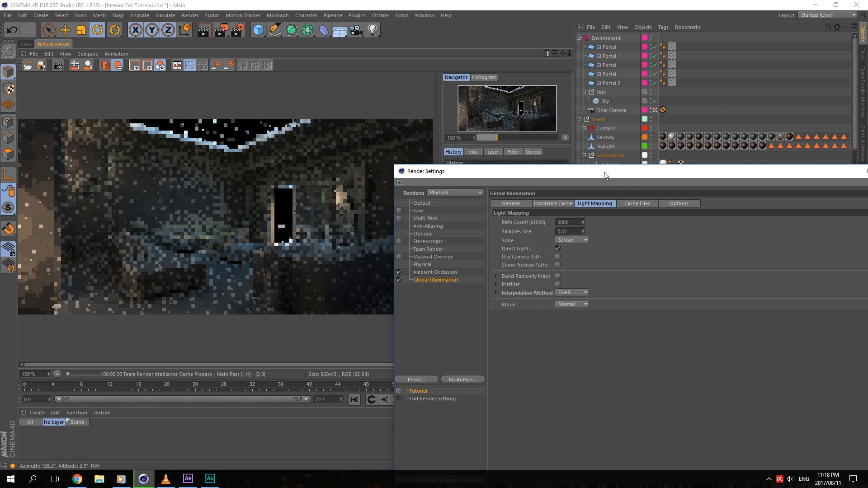
left_click_drag(604, 172, 382, 155)
Step: Return to the scene view and select the Final Camera to show its attributes
left_click(326, 92)
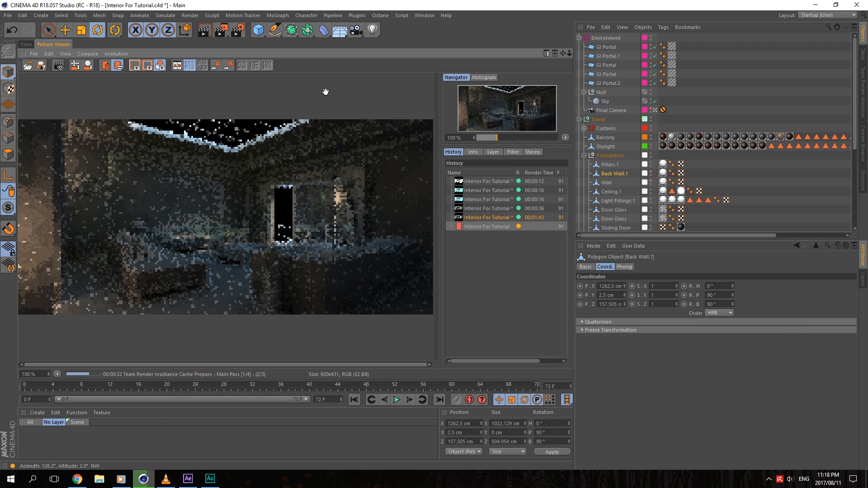
left_click(27, 44)
left_click(611, 111)
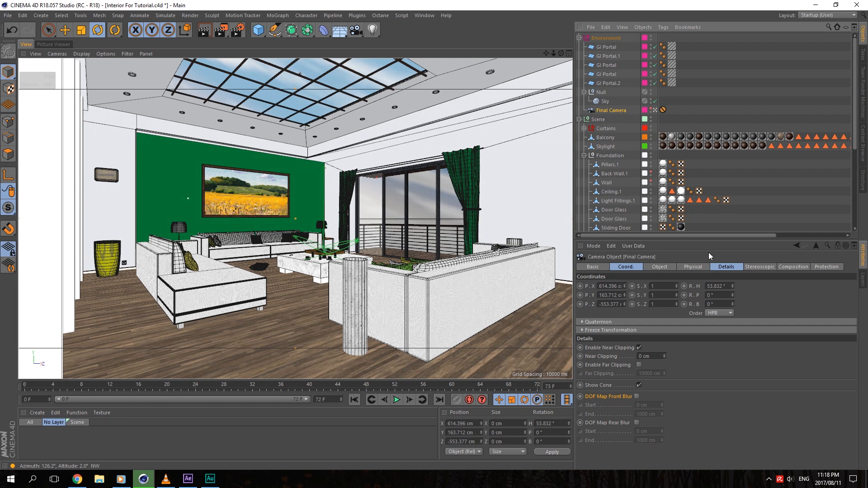
Step: Try switching off Exposure in the Final Camera's physical settings, check the available F-Stop values, and enable Exposure again
left_click(694, 267)
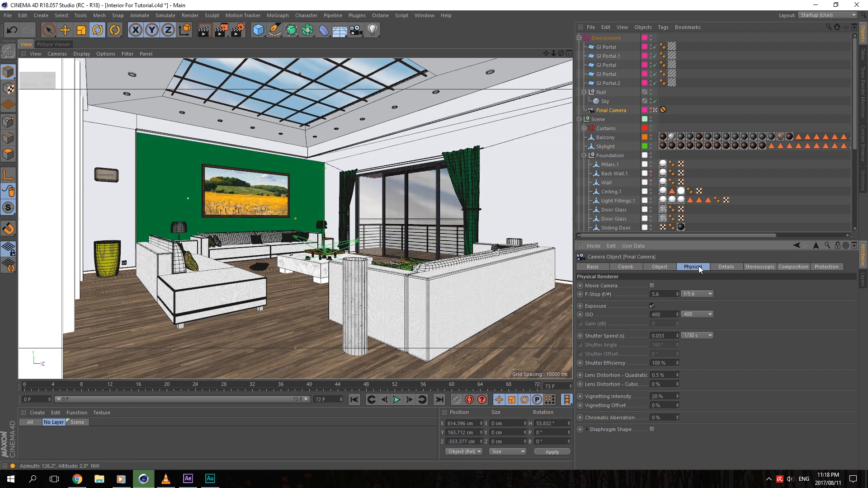
left_click(650, 306)
left_click(689, 295)
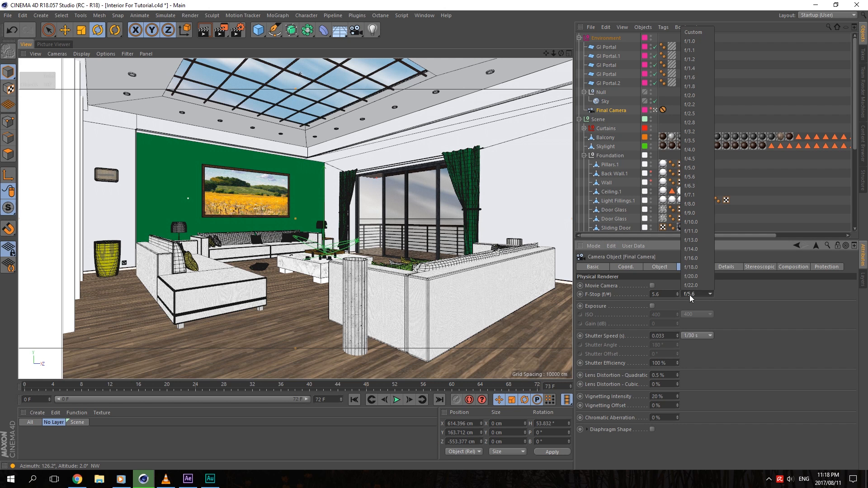
left_click(694, 293)
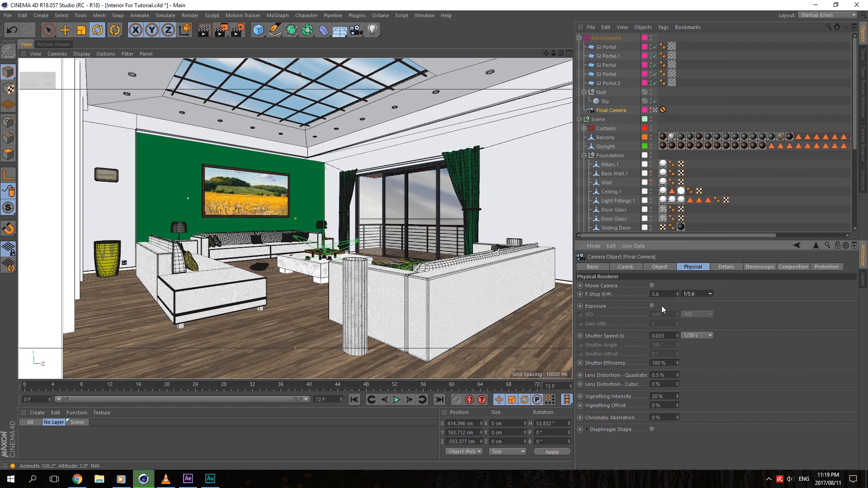
left_click(651, 306)
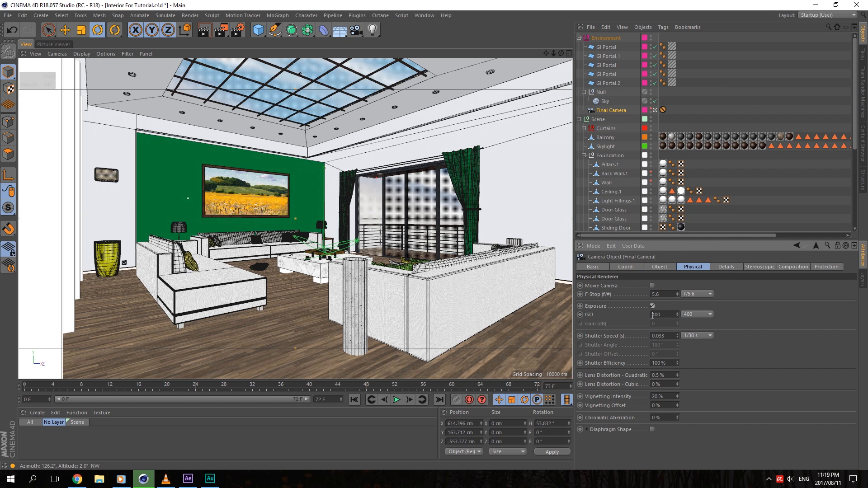
left_click(650, 315)
Step: Check the running test render, and examine the Final Camera's lens distortion and vignetting settings
left_click(54, 43)
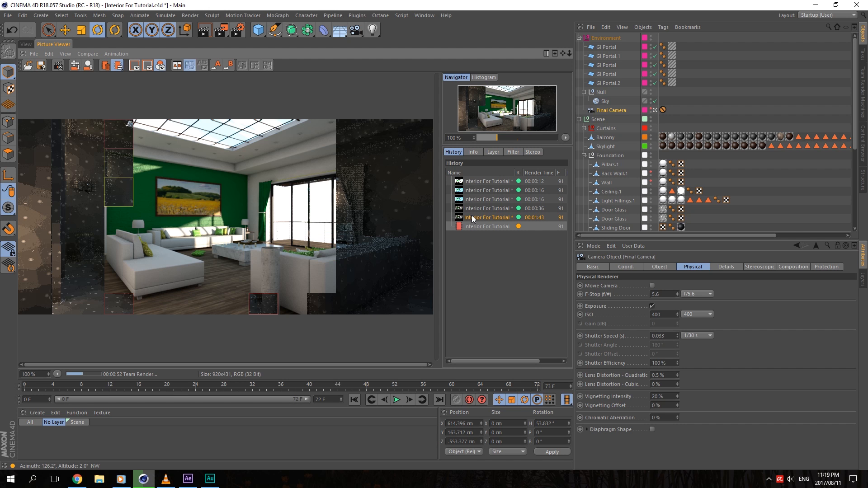
left_click(26, 45)
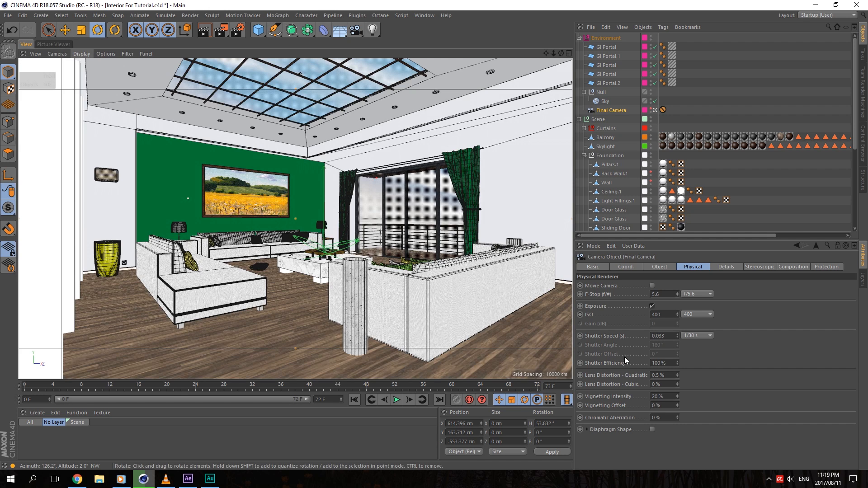
left_click(627, 376)
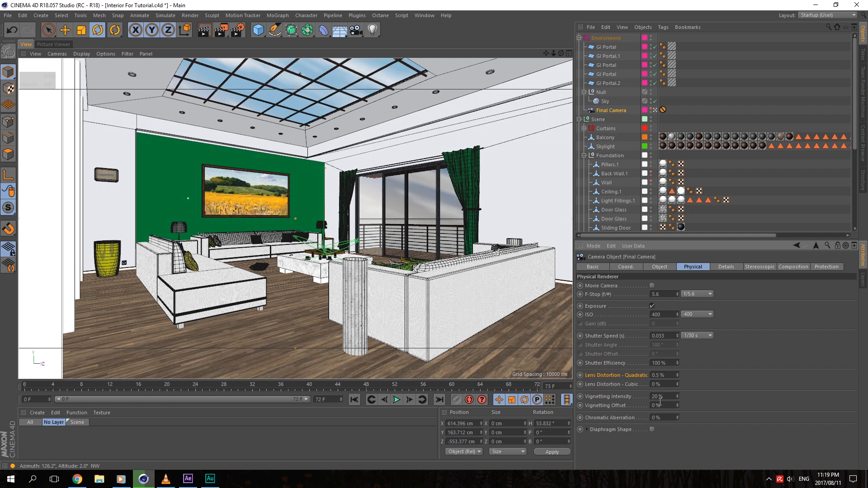
left_click(660, 396)
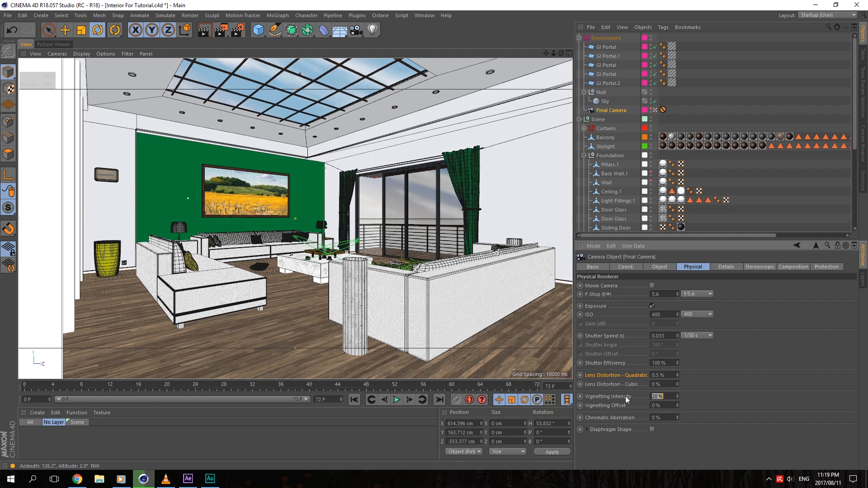
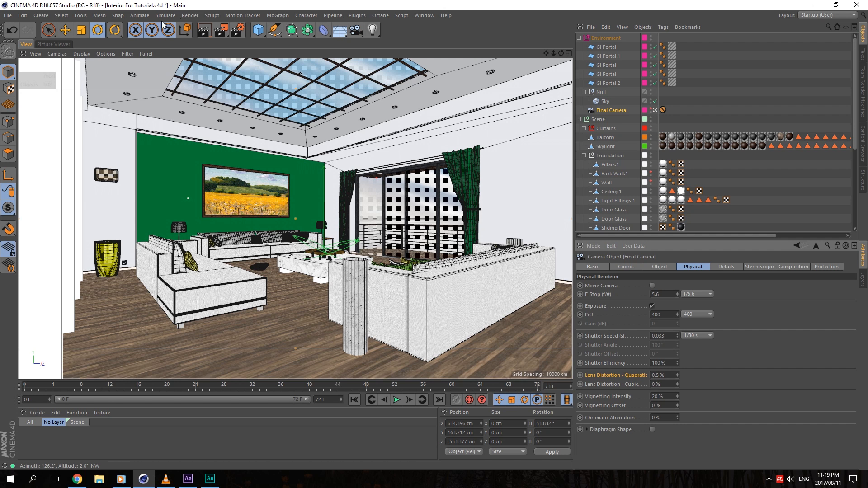
Step: Show the finished test render, open the help page for the Final Camera object, and reposition the help window
left_click(66, 44)
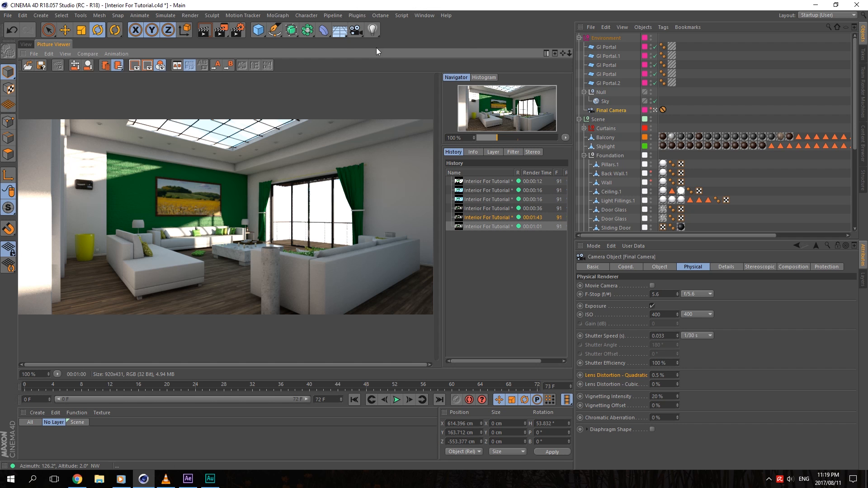
left_click(403, 15)
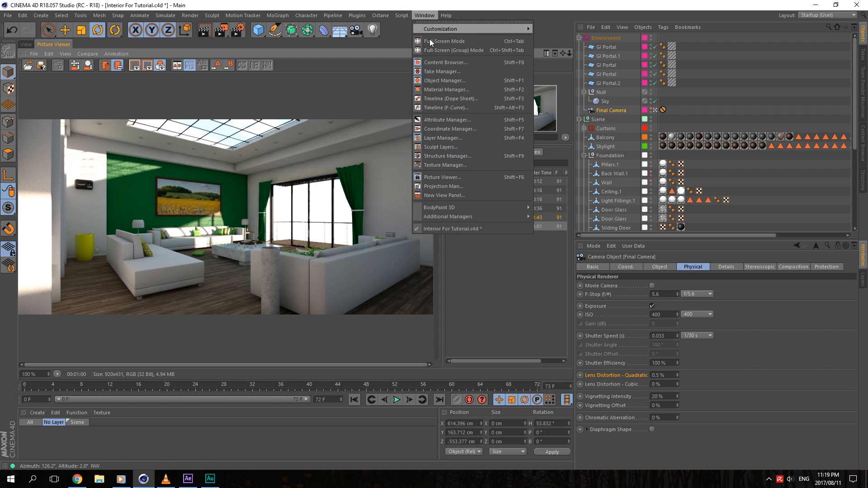
left_click(625, 110)
right_click(618, 105)
left_click(603, 110)
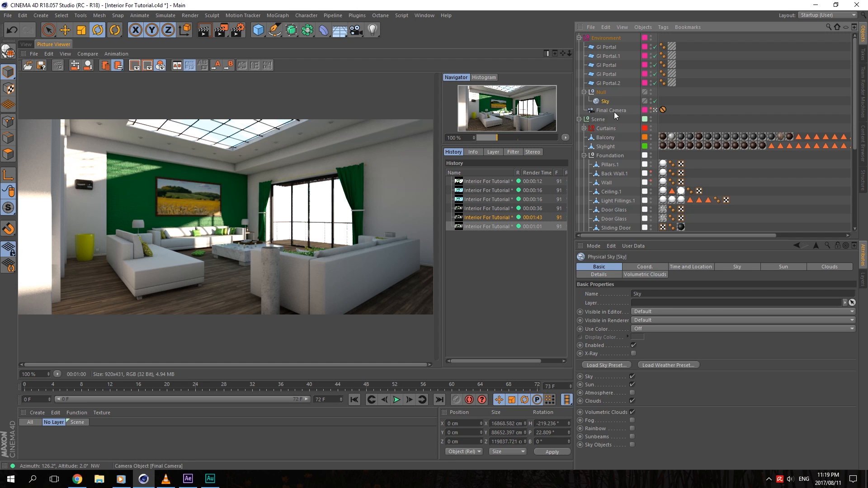
right_click(609, 112)
left_click(653, 466)
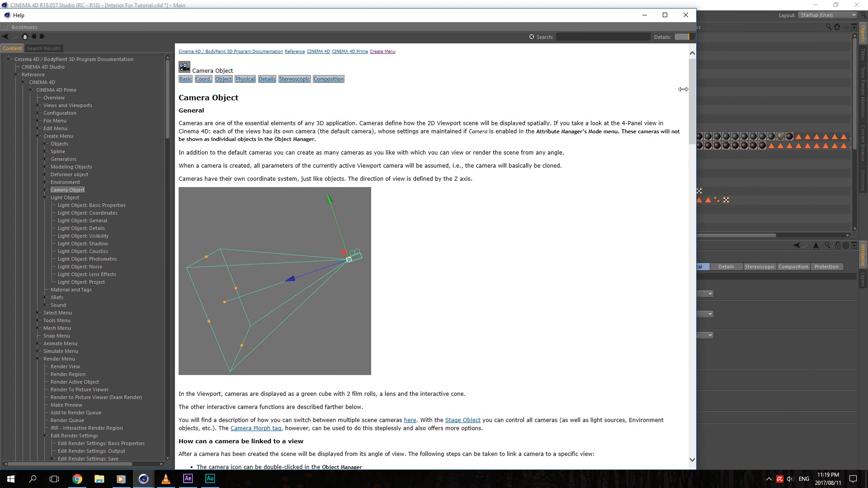
left_click(831, 14)
left_click(706, 25)
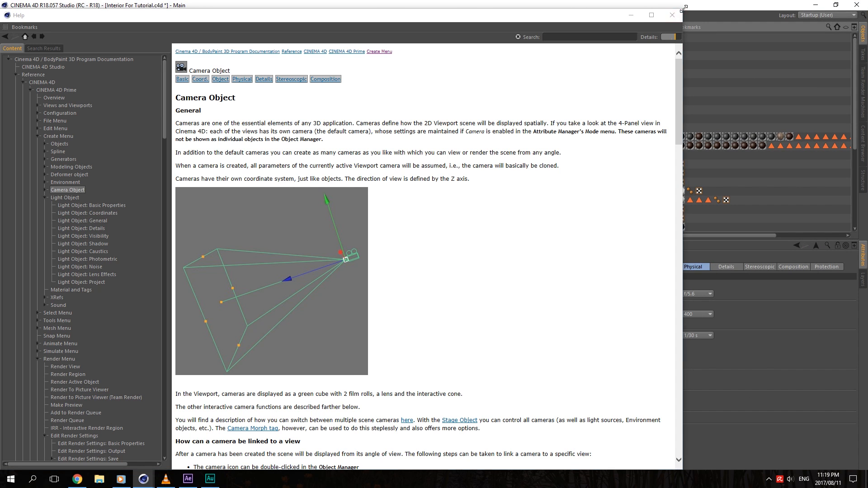
left_click_drag(578, 15, 636, 35)
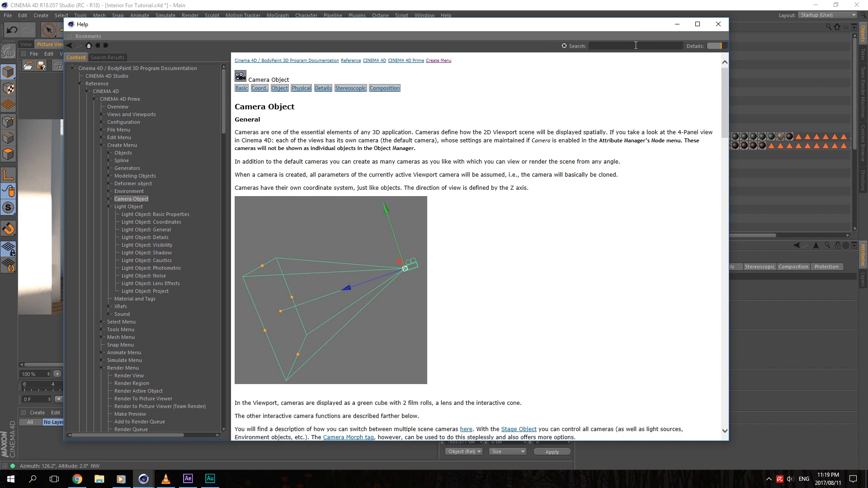
Step: Search the help for "portals", read the article on lighting interior spaces with GI Portals, and close the help
left_click(635, 45)
type("portals")
key("Return")
left_click(99, 83)
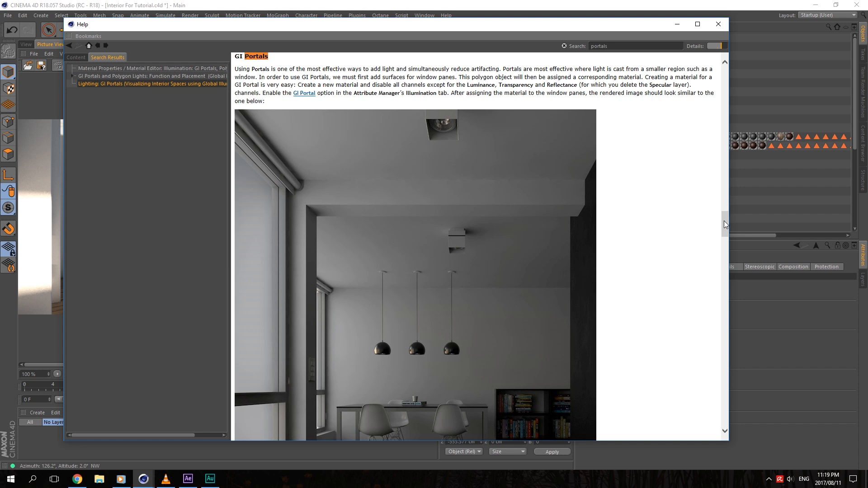
left_click_drag(724, 221, 746, 414)
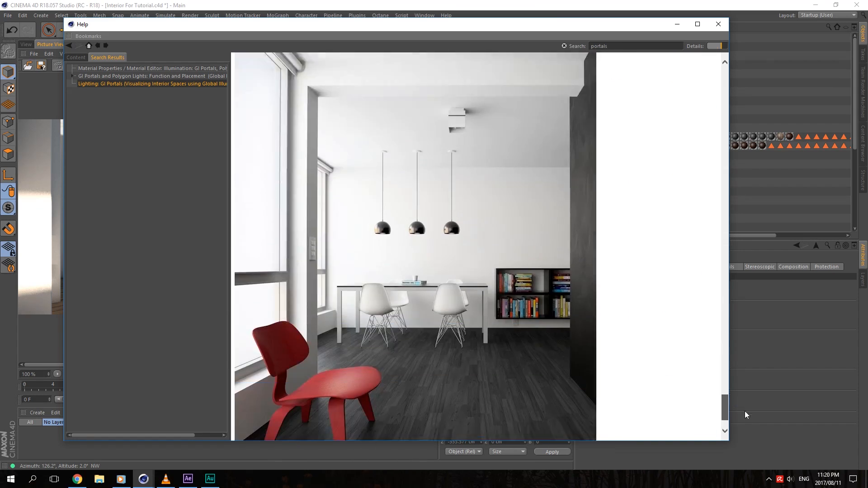
left_click(720, 24)
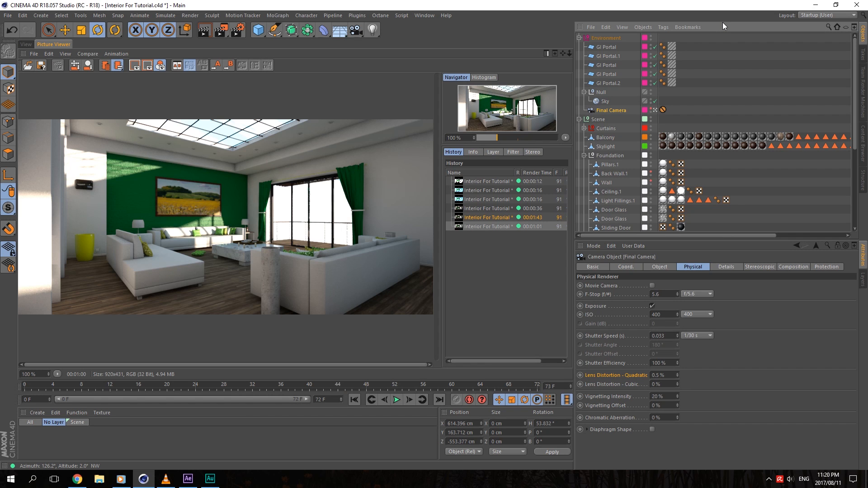
Step: Compare the last two test renders in the history, examining the balcony doors and ceiling close up
left_click(490, 217)
left_click(490, 227)
left_click(489, 217)
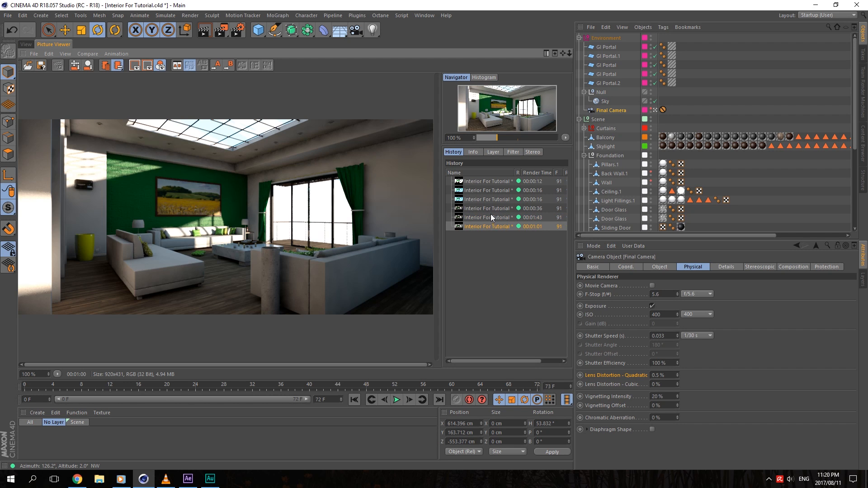
left_click(488, 224)
scroll(338, 162, "up", 3)
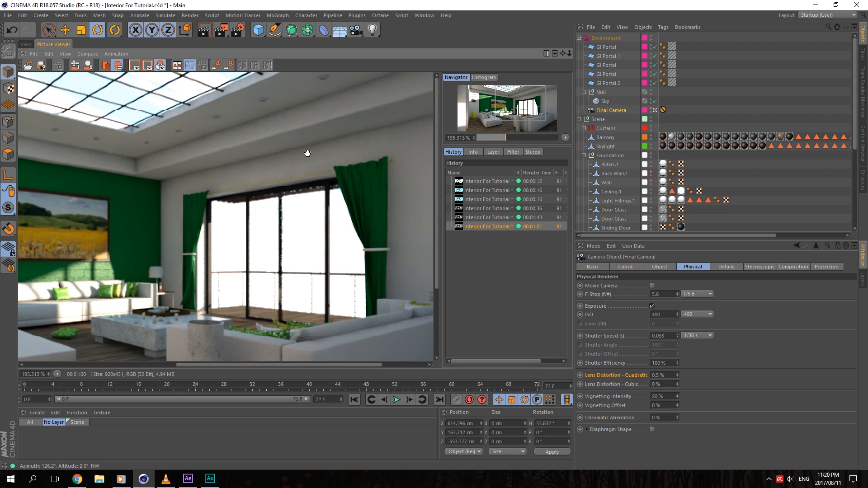
left_click(480, 217)
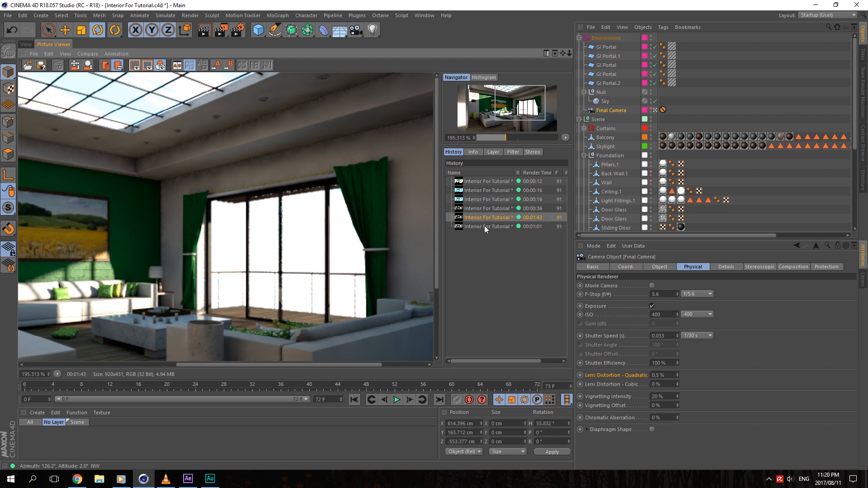
left_click(484, 226)
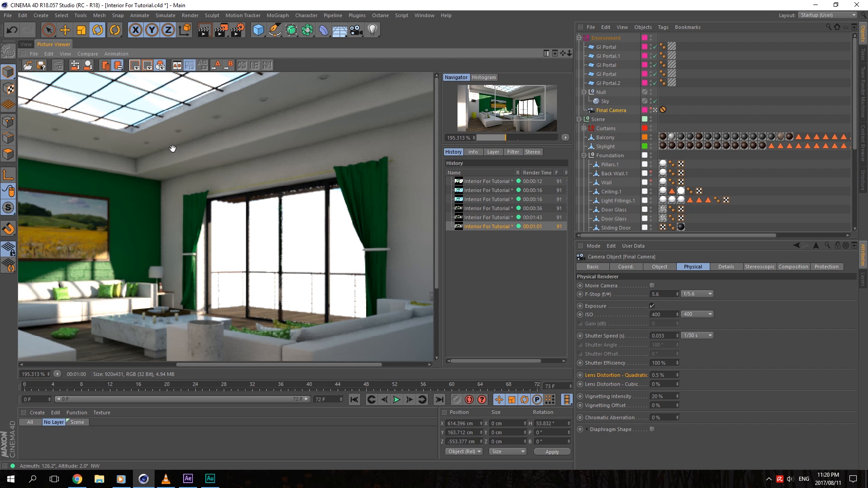
Step: Review the Physical renderer's basic sampling settings in the render settings, and close them
left_click(238, 30)
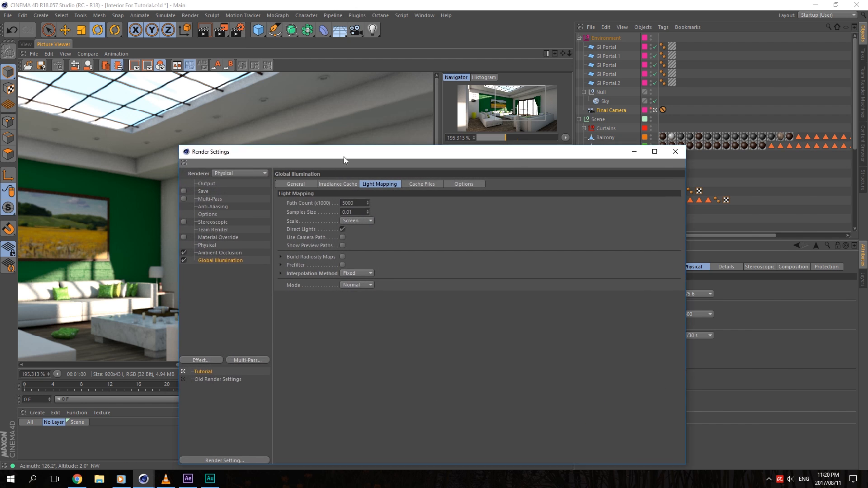
left_click(326, 208)
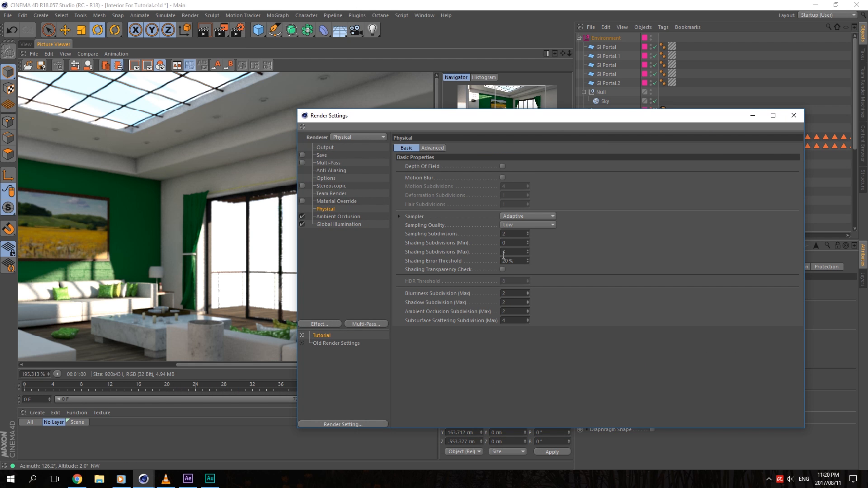
left_click(793, 116)
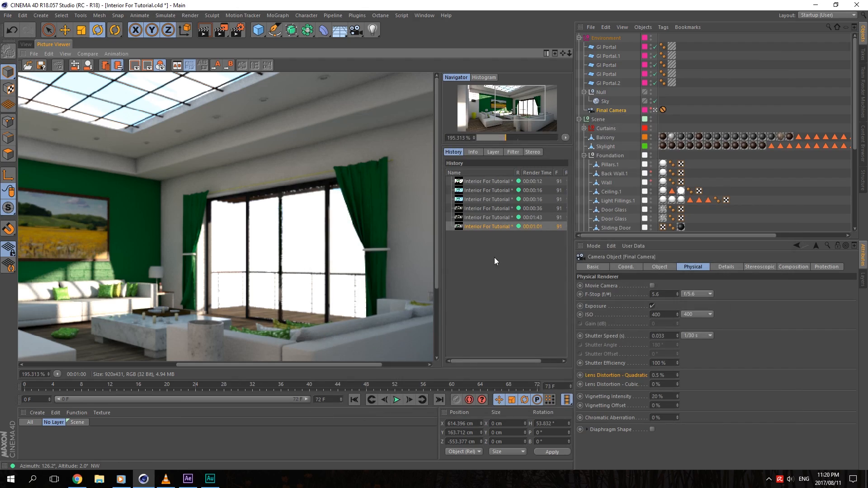
Step: Switch to Adobe Audition to check the running audio recording, and return to Cinema 4D
left_click(188, 479)
left_click(207, 480)
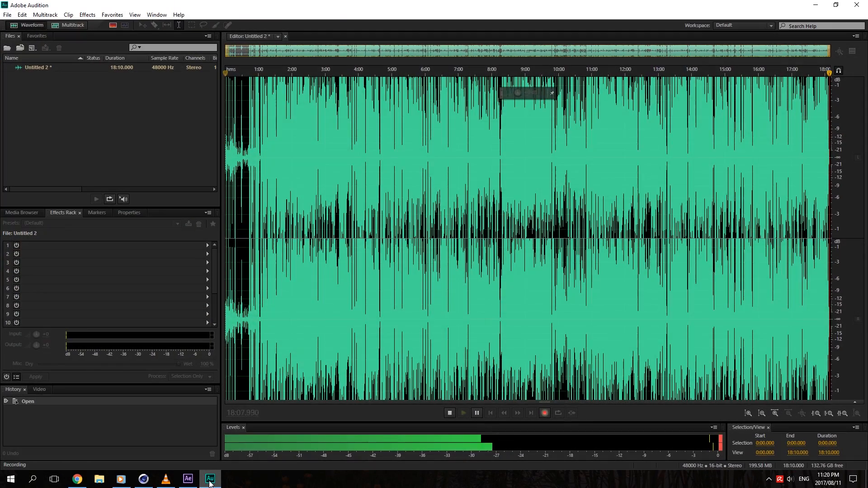
left_click(208, 481)
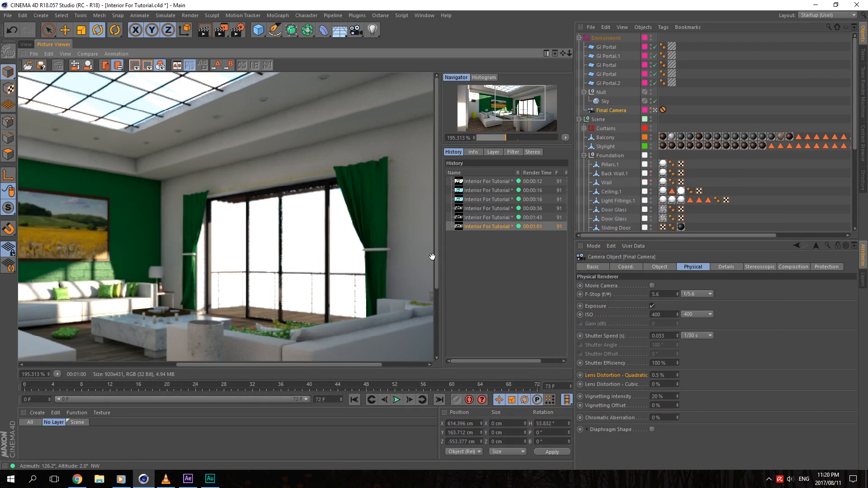
Step: Compare the latest test render with the two preceding ones, both close up and as a whole picture
left_click(500, 217)
left_click(498, 226)
left_click_drag(304, 174, 274, 151)
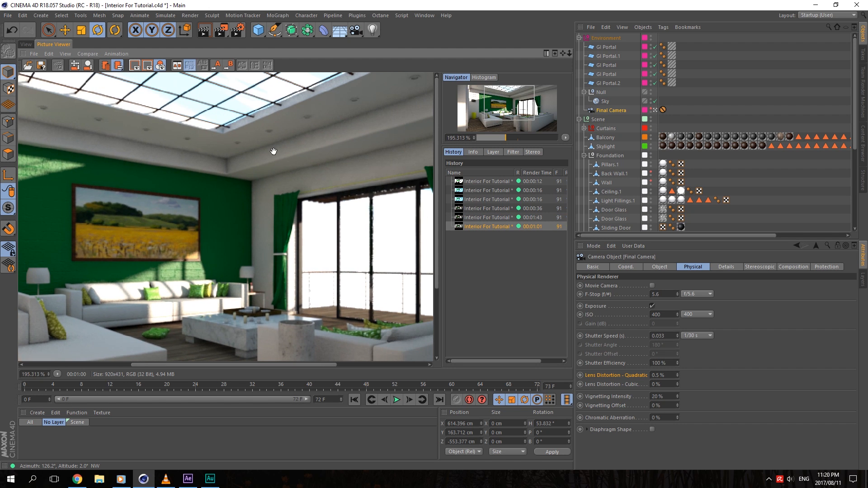
scroll(273, 151, "down", 5)
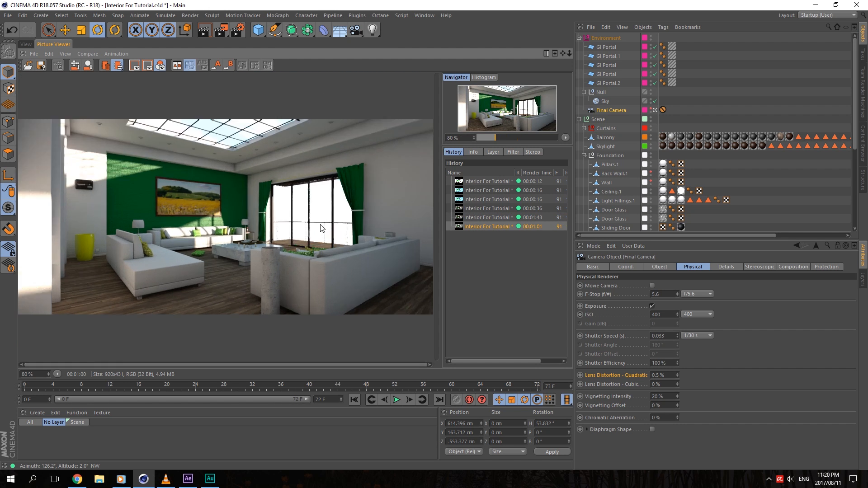
scroll(360, 227, "up", 1)
left_click(480, 209)
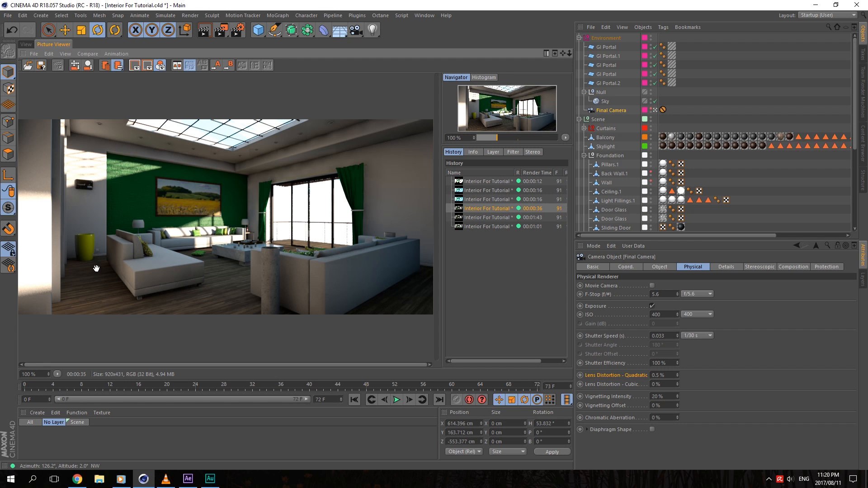
left_click(480, 226)
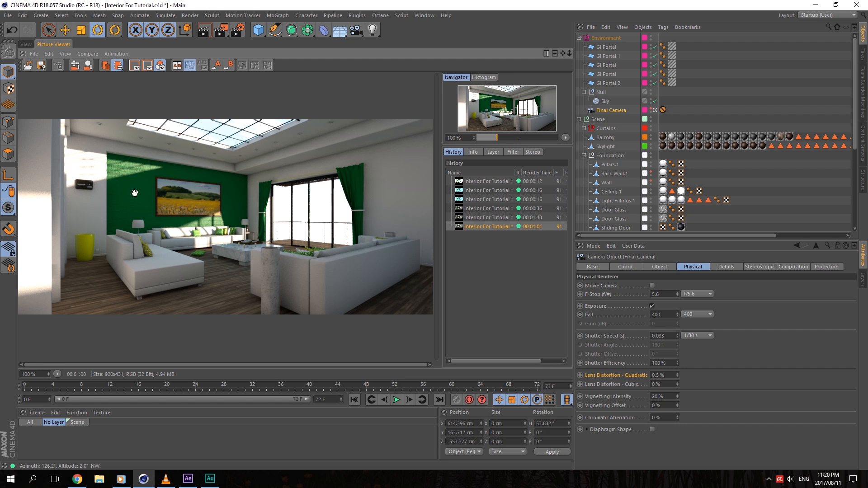
left_click(478, 218)
left_click(476, 227)
Step: Leave the Final Camera in the scene view, and inspect the GI Portal planes at the room opening and the ceiling skylight
left_click(26, 44)
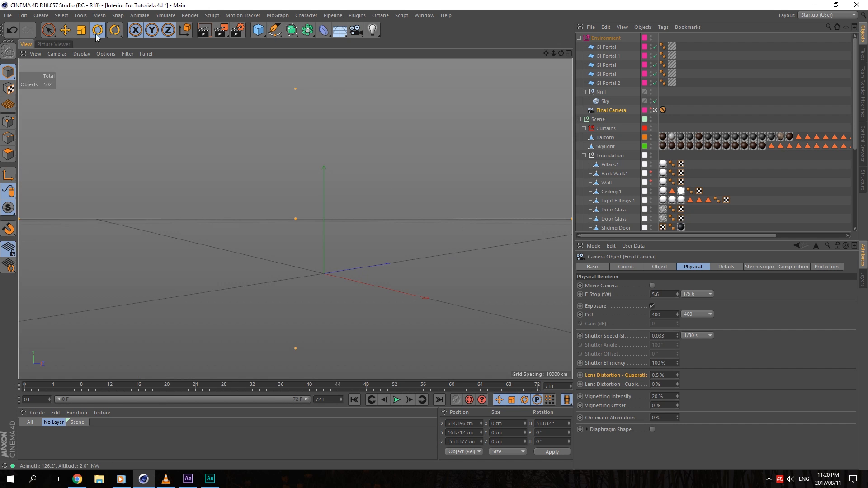
left_click(654, 110)
left_click(610, 83)
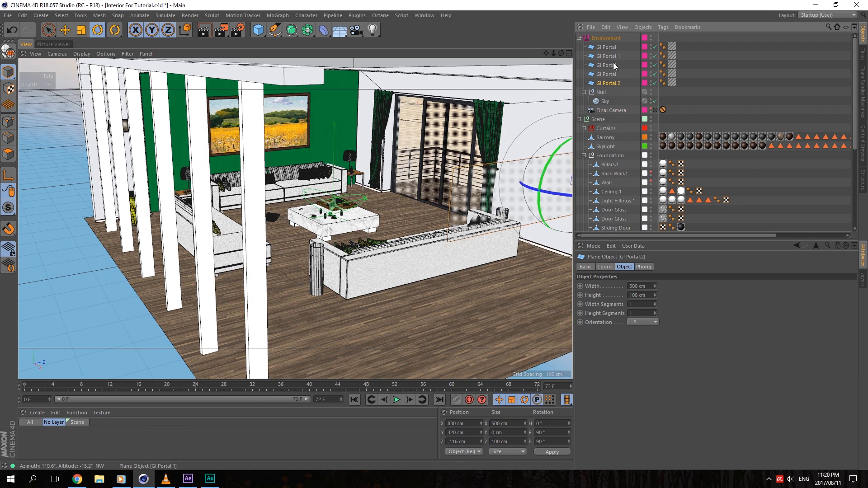
left_click_drag(561, 53, 506, 60)
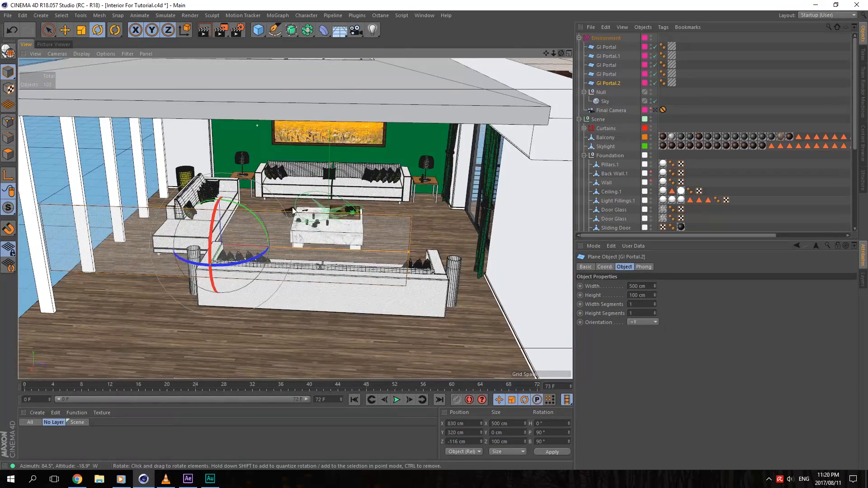
left_click_drag(561, 53, 320, 269)
left_click(278, 139)
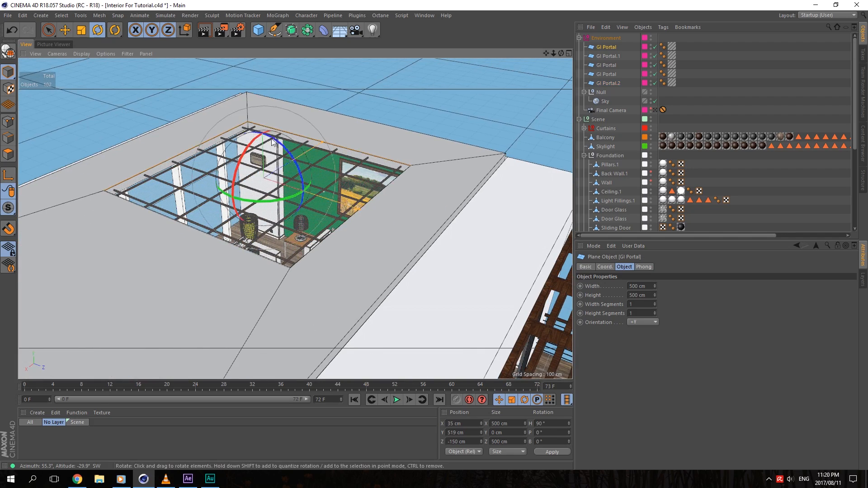
Step: Inspect the GI Portal plane covering the nearest sliding-door pane, viewed from the balcony
scroll(319, 167, "up", 1)
scroll(319, 167, "up", 4)
left_click_drag(546, 54, 522, 125)
middle_click_drag(318, 226, 138, 77, "alt")
scroll(358, 155, "up", 3)
middle_click_drag(359, 156, 294, 149, "alt")
left_click(302, 152)
scroll(301, 152, "up", 3)
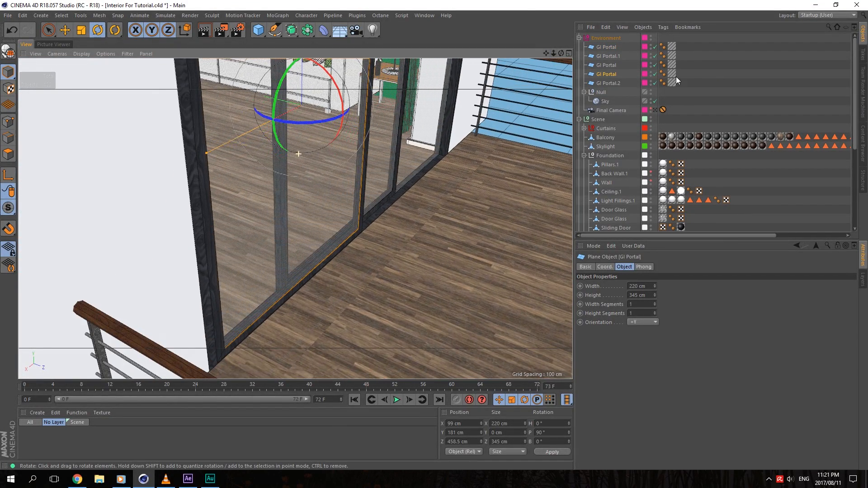
left_click_drag(560, 53, 535, 80)
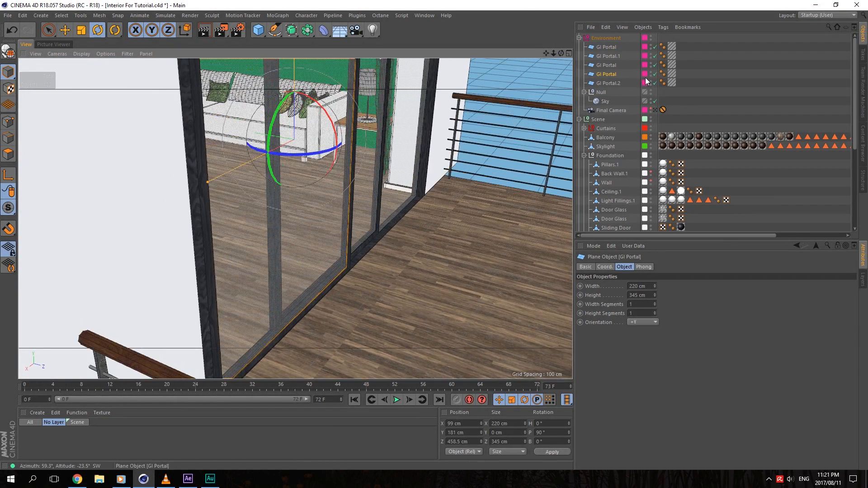
Step: Disable the nearest sliding door's GI Portal temporarily, select the Door Glass behind it, and enable the portal again
left_click(655, 74)
left_click(291, 278)
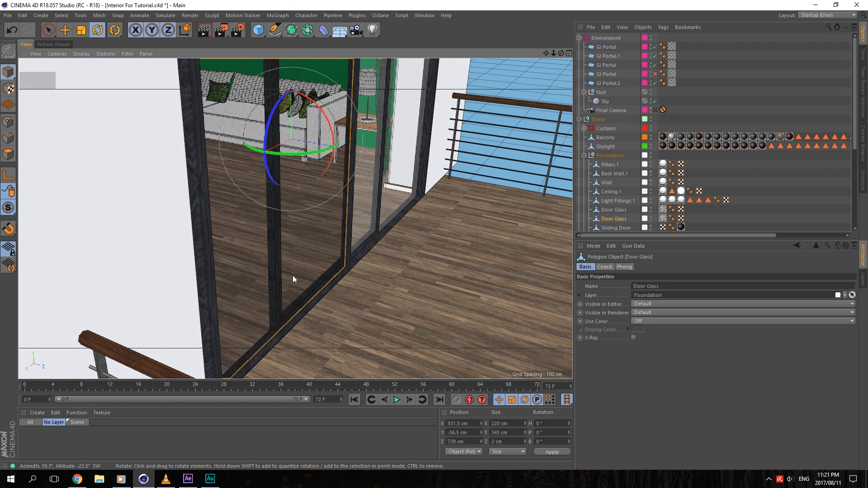
left_click(655, 74)
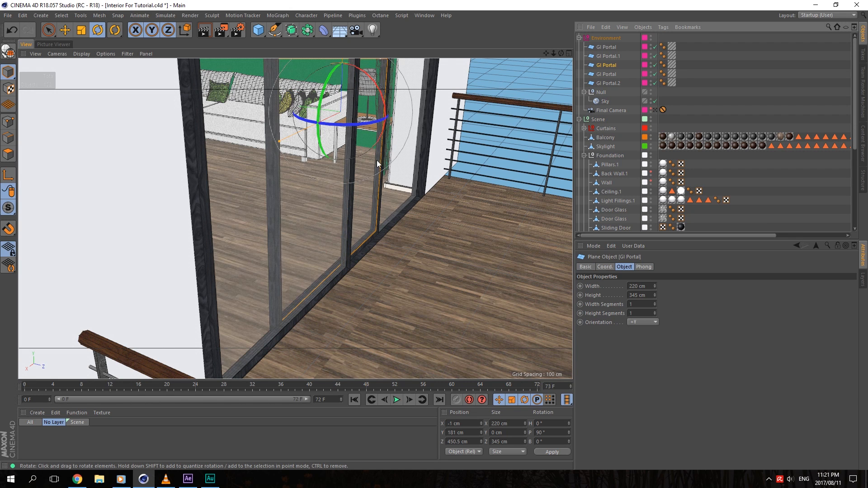
Step: Inspect the GI Portal planes on the other door panes and GI Portal.2, and view the whole building from outside
left_click(370, 246)
left_click(410, 173)
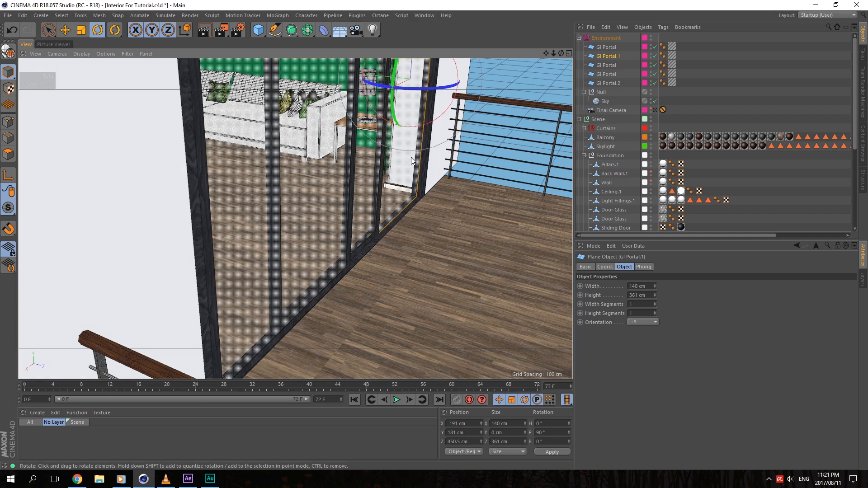
left_click_drag(561, 53, 594, 24)
left_click_drag(554, 53, 647, 61)
left_click(342, 178)
left_click_drag(561, 53, 595, 69)
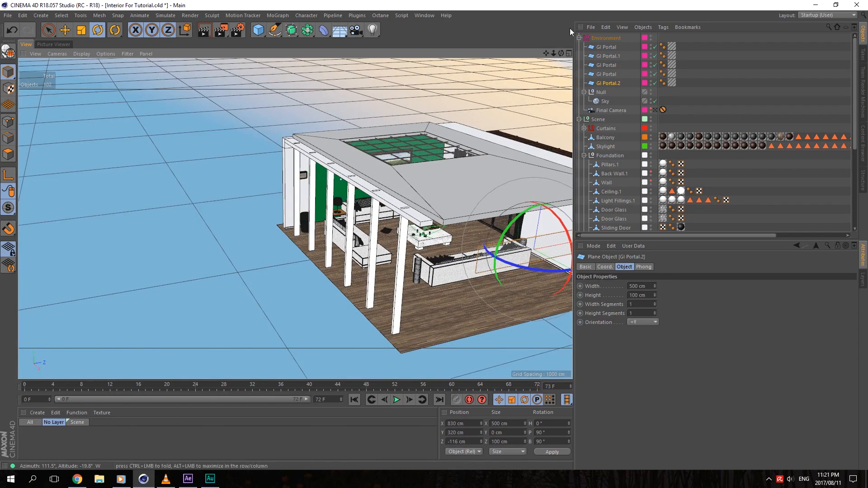
left_click_drag(553, 53, 550, 54)
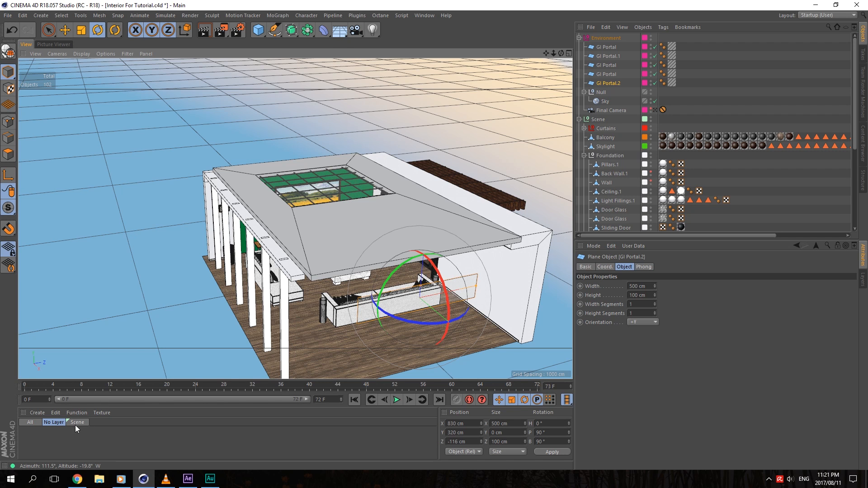
Step: Create a new material, open it for editing, and turn off its Color and Reflectance channels
left_click(257, 30)
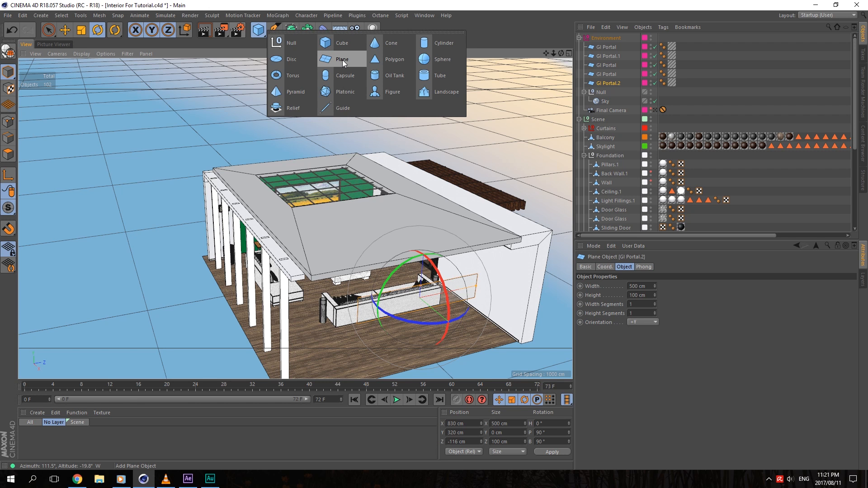
double_click(43, 433)
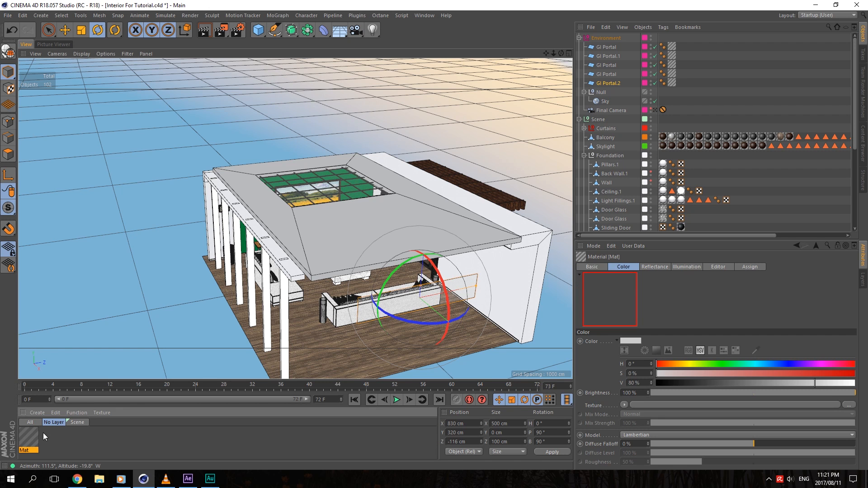
double_click(36, 434)
left_click(180, 156)
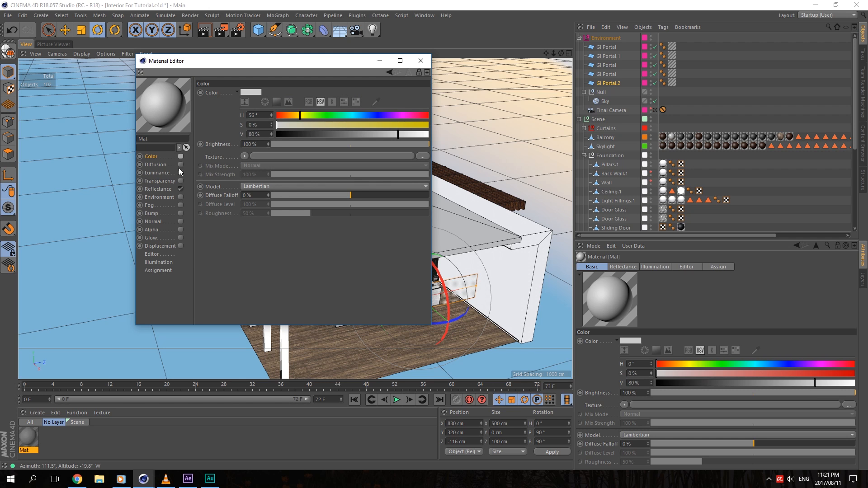
left_click(180, 189)
left_click(175, 172)
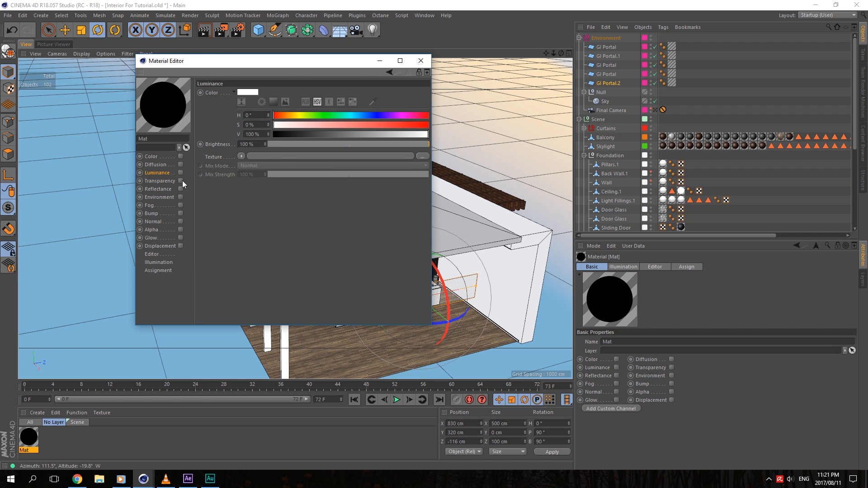
Step: Turn on the new material's Transparency channel and enable GI Portal in its Illumination settings
left_click(182, 181)
left_click(164, 265)
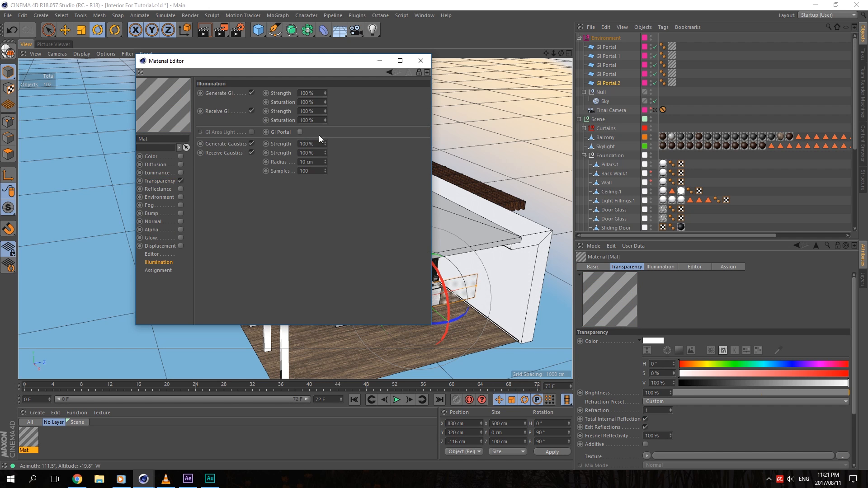
left_click(299, 132)
Step: Search the help for "portal", view the article GI Portals and Polygon Lights: Function and Placement, and close the help
right_click(286, 132)
left_click(313, 294)
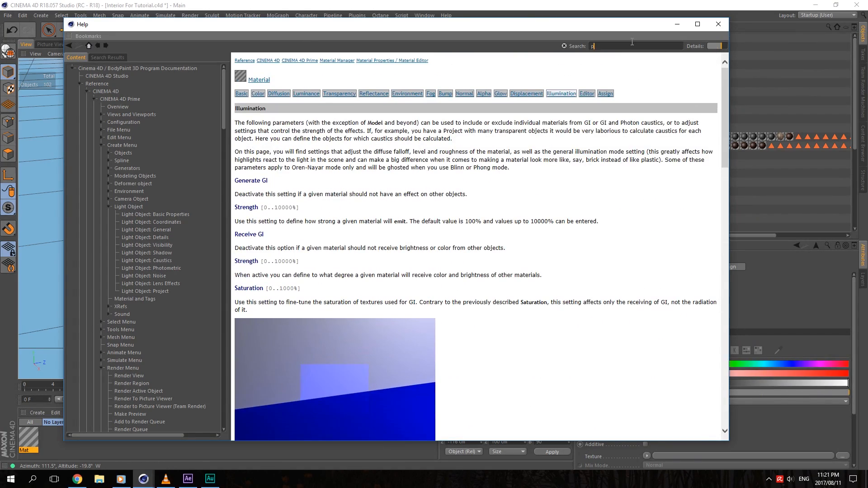
type("al")
key("Return")
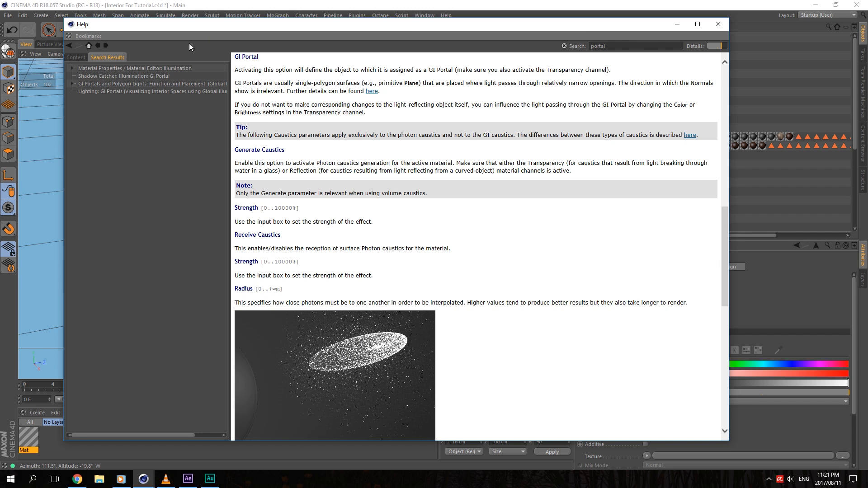
left_click(73, 84)
left_click(104, 83)
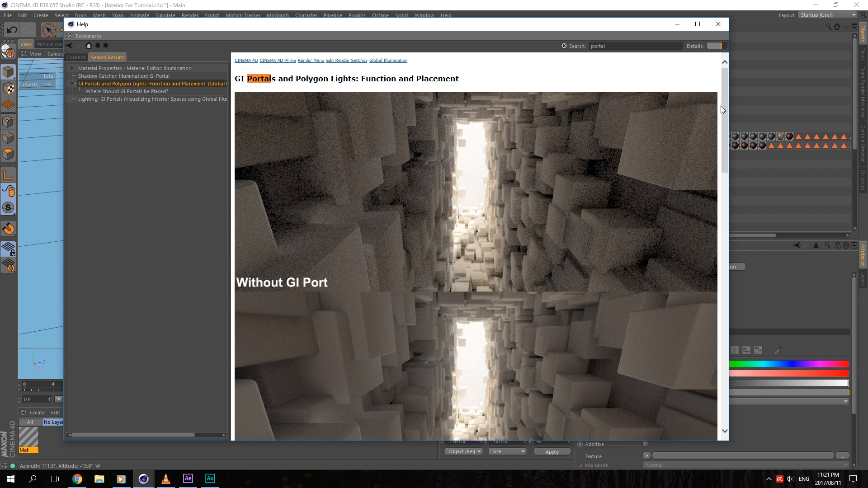
left_click_drag(722, 108, 722, 90)
left_click(718, 24)
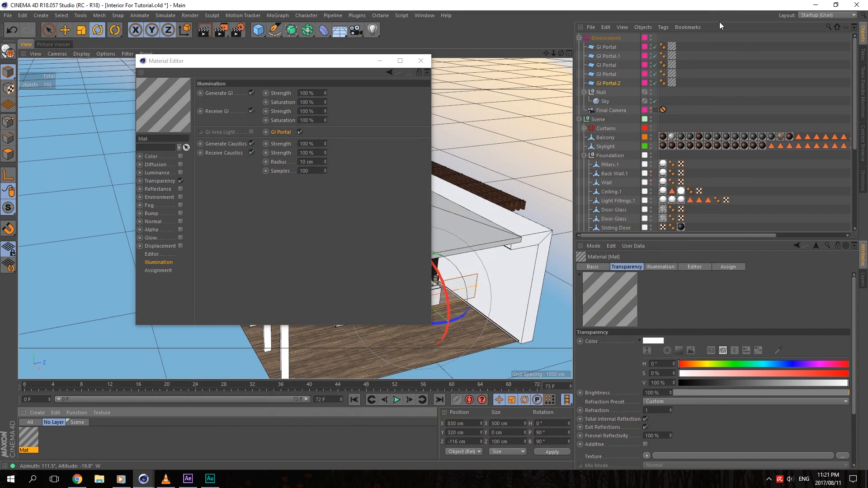
Step: Consult the help documentation again for the material's GI Portal option
right_click(282, 131)
left_click(336, 292)
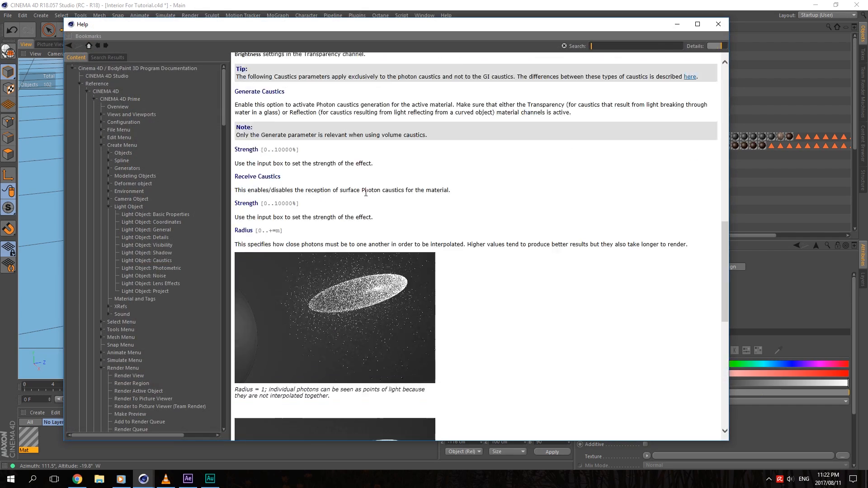
left_click(718, 24)
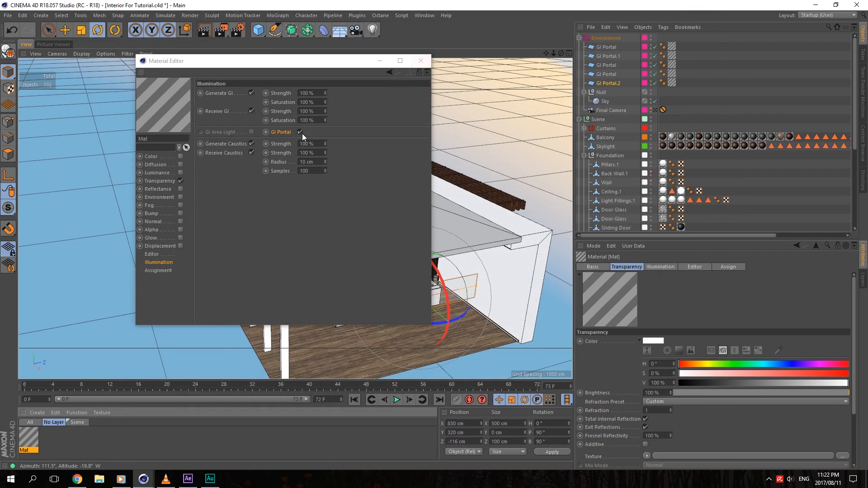
right_click(284, 131)
left_click(319, 300)
right_click(284, 133)
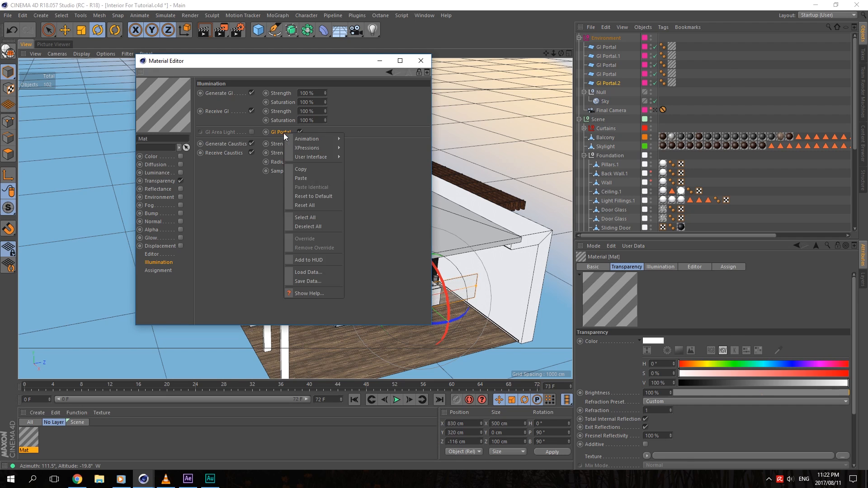
Step: Consult the help entry on the GI Portal option, then close the help and the material's settings
left_click(312, 291)
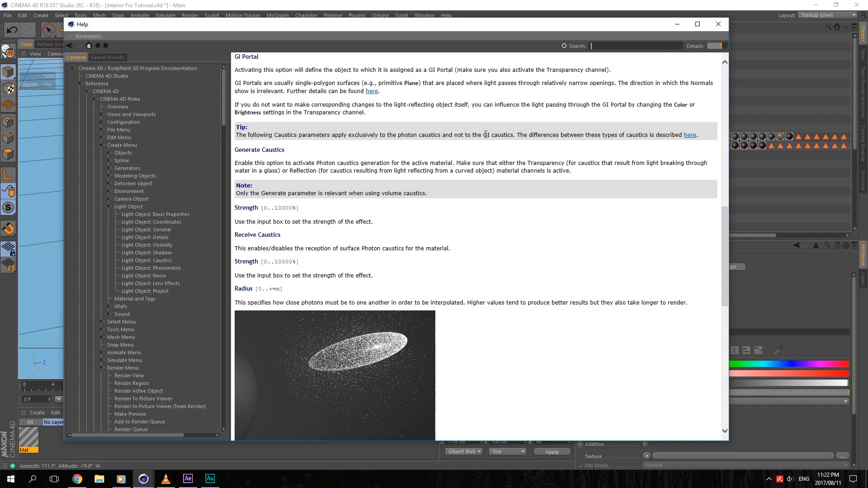
left_click(720, 26)
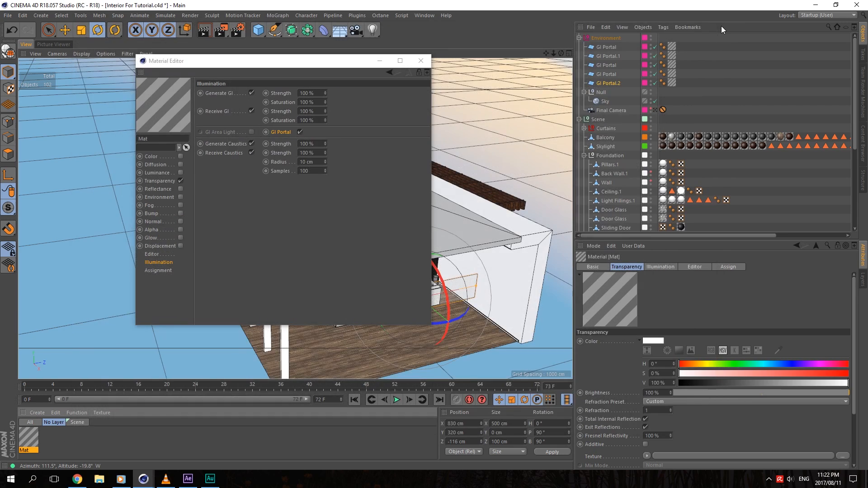
left_click(411, 61)
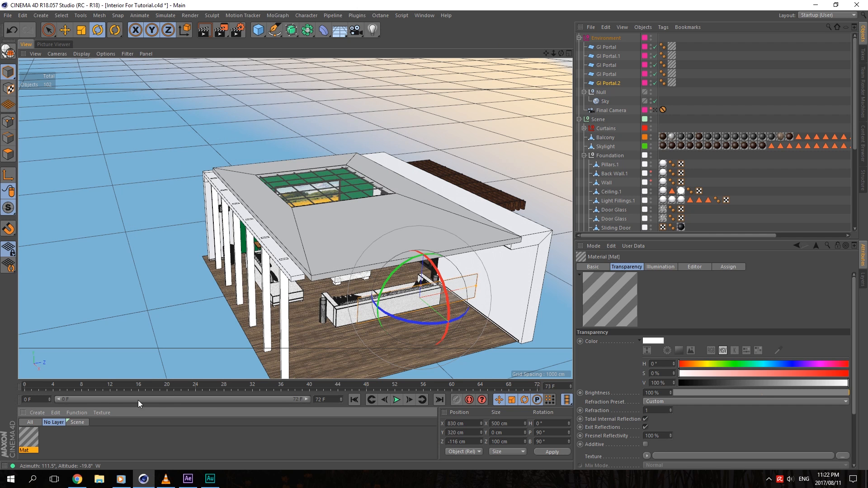
Step: Delete the unneeded Mat material from the scene's material list
left_click(68, 447)
left_click(30, 439)
key("Delete")
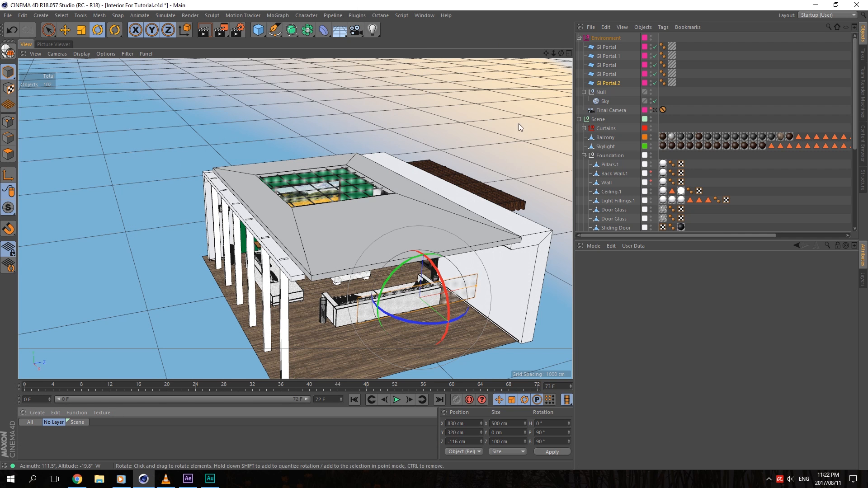
Step: Inspect the living room model from outside and inside, then look through the Final Camera
left_click_drag(563, 54, 560, 28)
left_click_drag(244, 154, 240, 178, "alt")
scroll(261, 168, "up", 5)
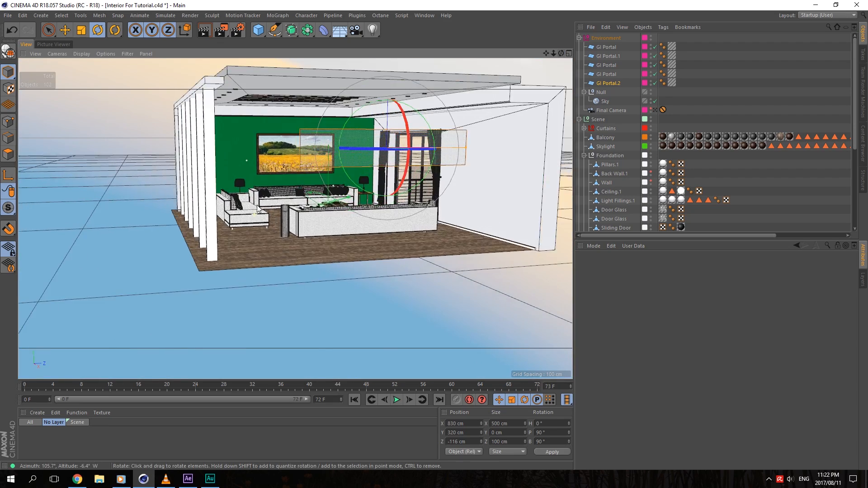
scroll(261, 168, "up", 8)
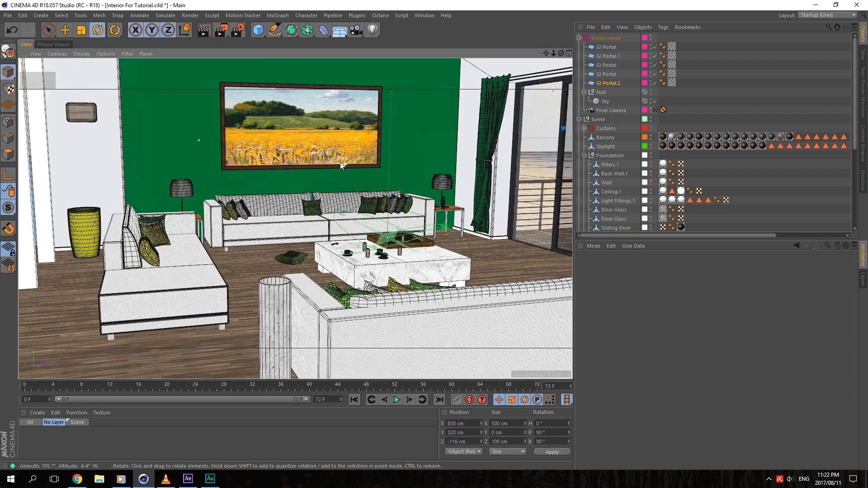
left_click(655, 110)
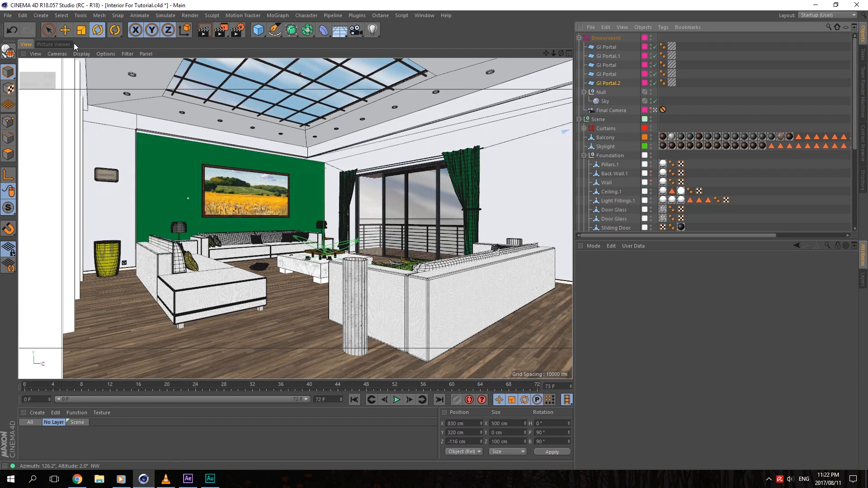
Step: Compare the last two finished interior renders in the Picture Viewer history
left_click(64, 44)
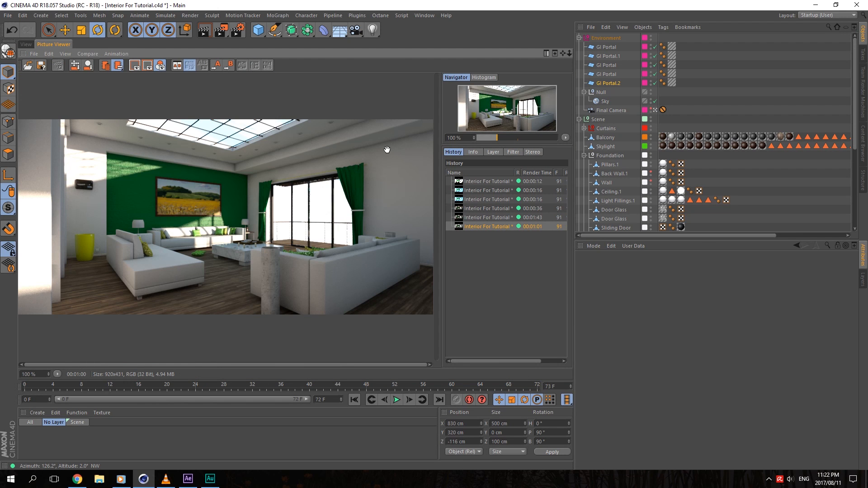
left_click(488, 213)
left_click(490, 224)
left_click(492, 213)
left_click(494, 223)
Step: Show the Ambient Occlusion render settings beside the image and go through the earlier renders up to the latest one
left_click(238, 30)
left_click(337, 217)
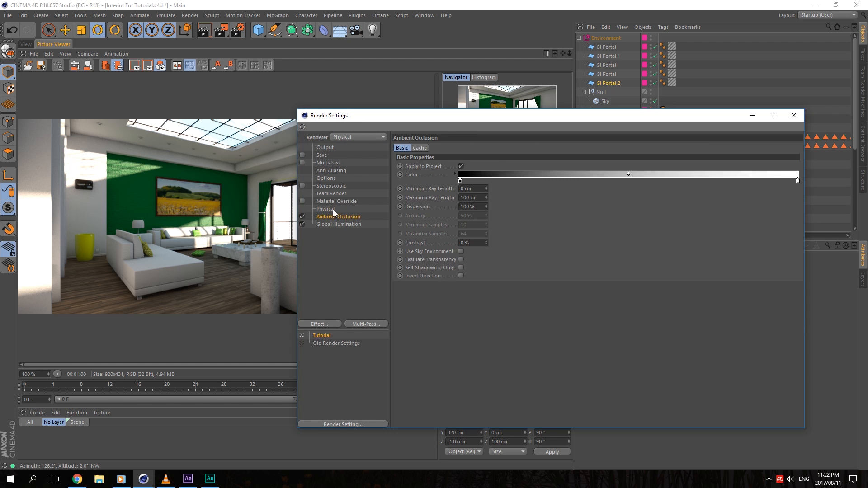
left_click_drag(441, 121, 681, 250)
left_click(491, 211)
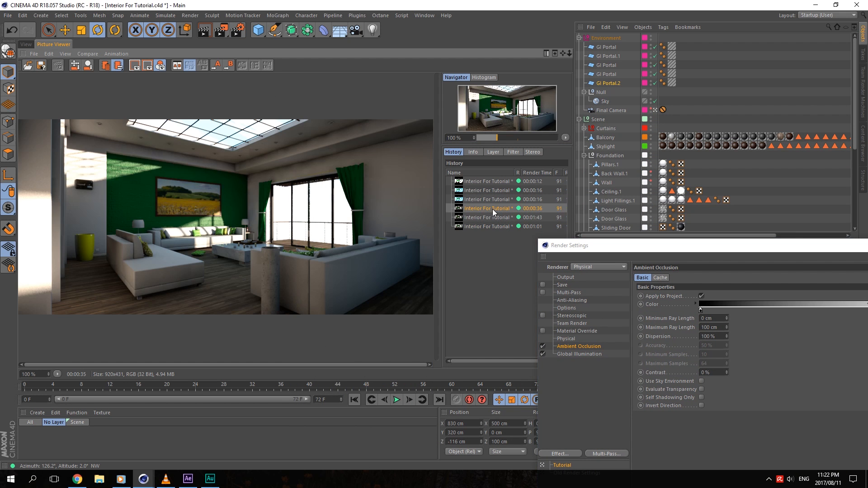
left_click(492, 192)
left_click(493, 182)
left_click(491, 190)
left_click(487, 205)
left_click(487, 215)
left_click(488, 225)
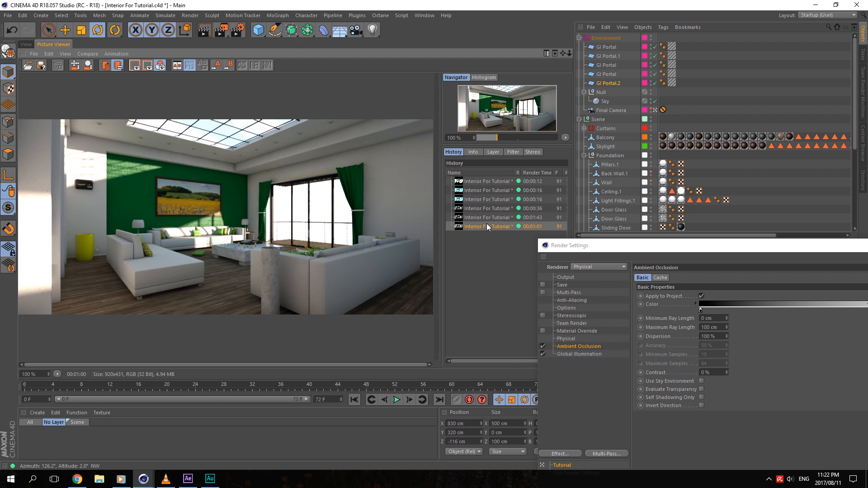
Step: Review the Global Illumination settings for light mapping, irradiance cache and general methods
left_click_drag(632, 244, 556, 90)
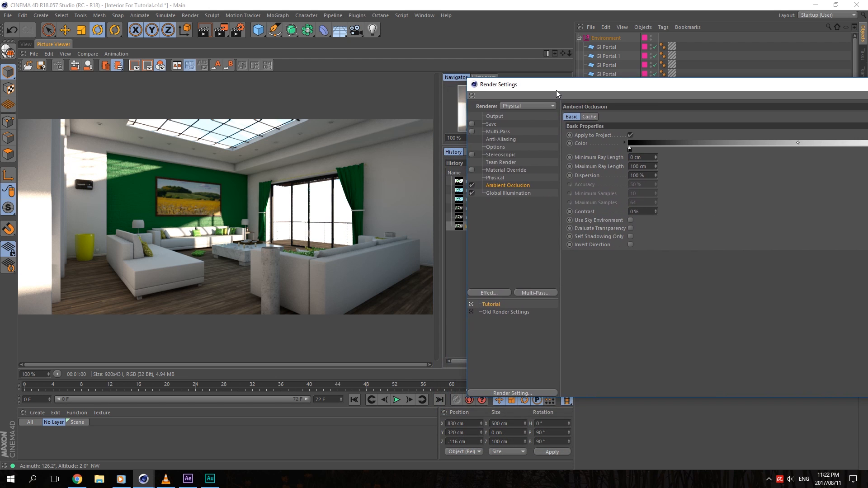
left_click(519, 193)
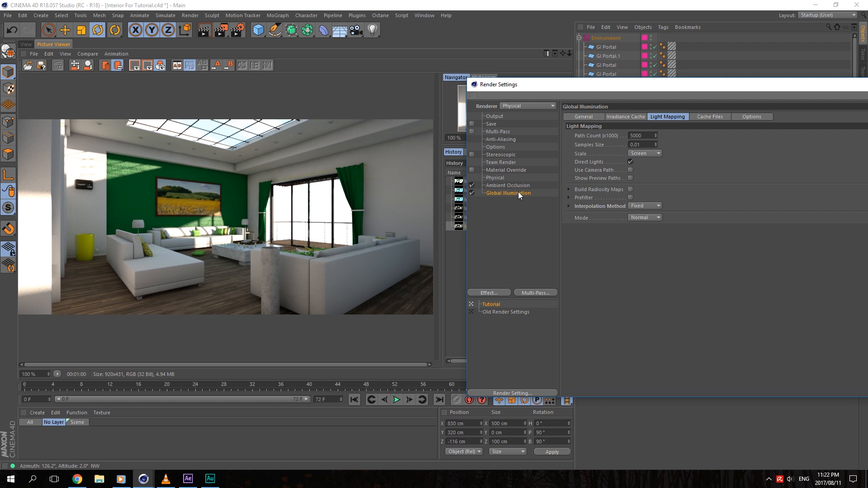
left_click(626, 117)
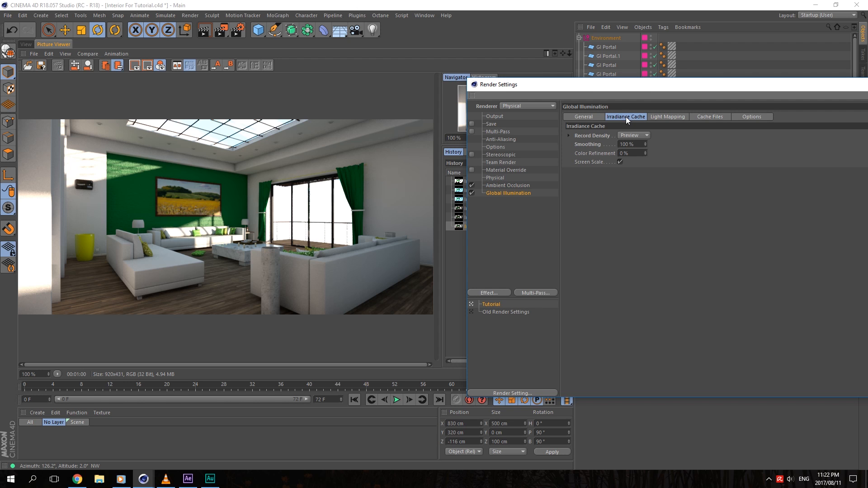
left_click(590, 116)
left_click_drag(607, 96, 718, 70)
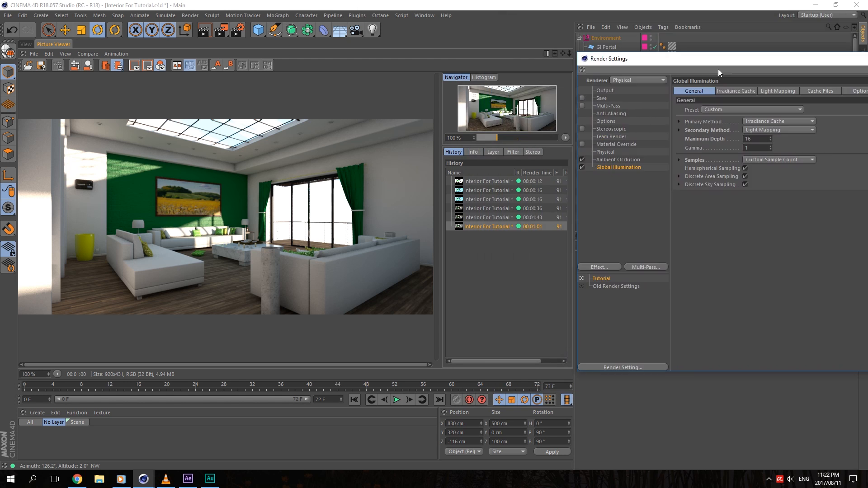
Step: Compare the last two finished renders close up around the window and ceiling
left_click(490, 219)
scroll(311, 180, "up", 3)
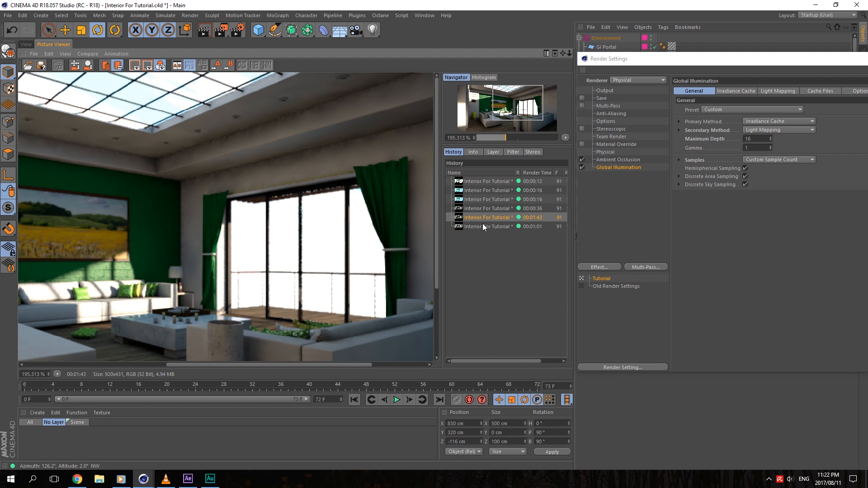
left_click(509, 226)
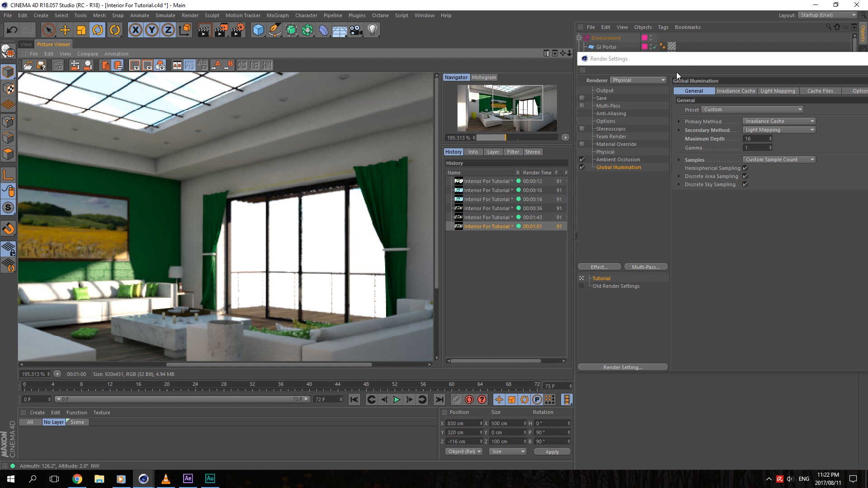
Step: Review the Global Illumination light mapping settings and check the whole latest render
left_click_drag(676, 72, 584, 92)
left_click(672, 116)
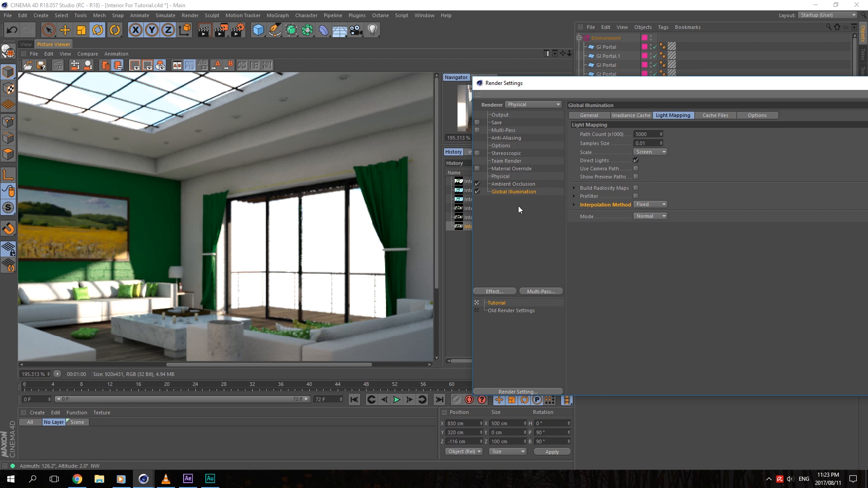
scroll(168, 248, "down", 4)
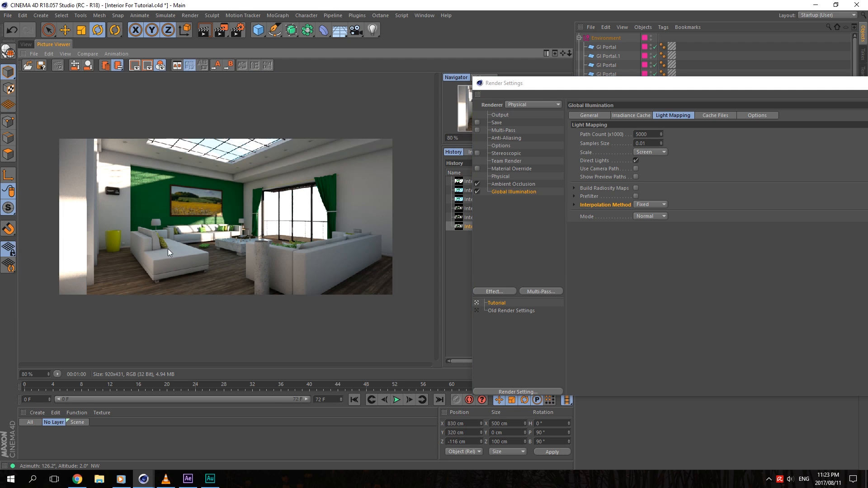
scroll(167, 249, "up", 1)
Step: Add a Color Mapping effect to the Tutorial render settings with a Dark Multiplier of 3
right_click(505, 187)
right_click(489, 205)
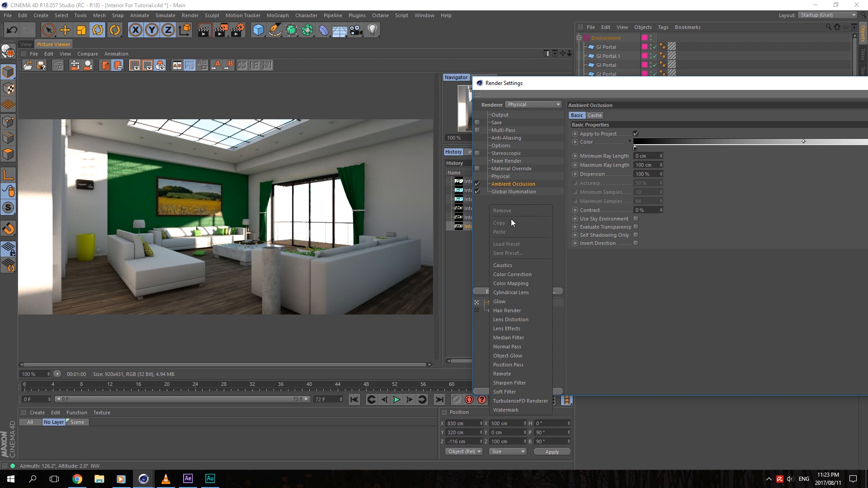
left_click(517, 283)
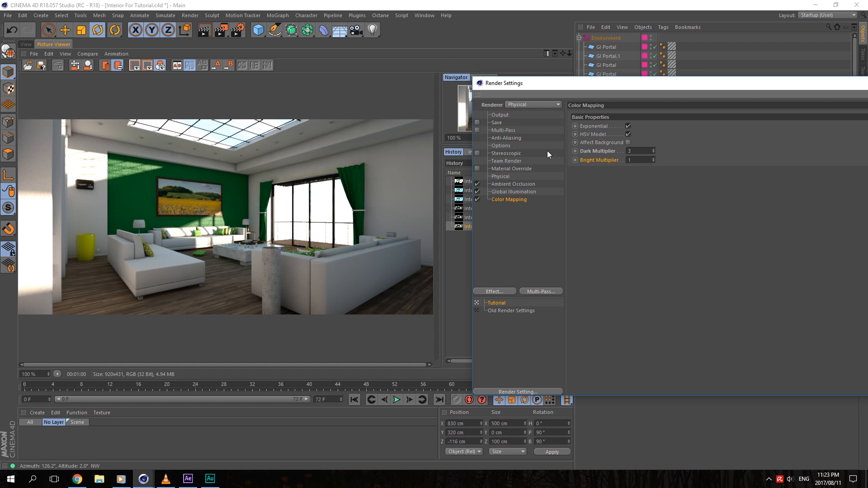
Step: Render the interior to the Picture Viewer with Team Render and keep the Color Mapping settings beside the image
left_click_drag(221, 30, 302, 91)
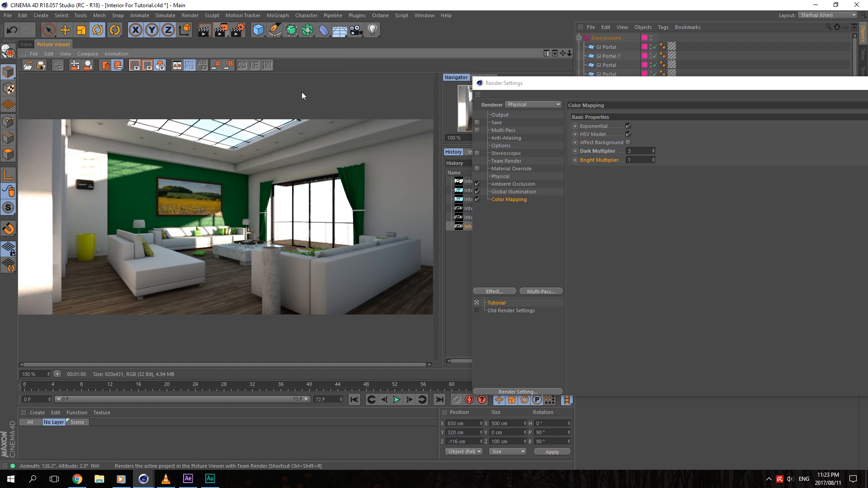
left_click(641, 151)
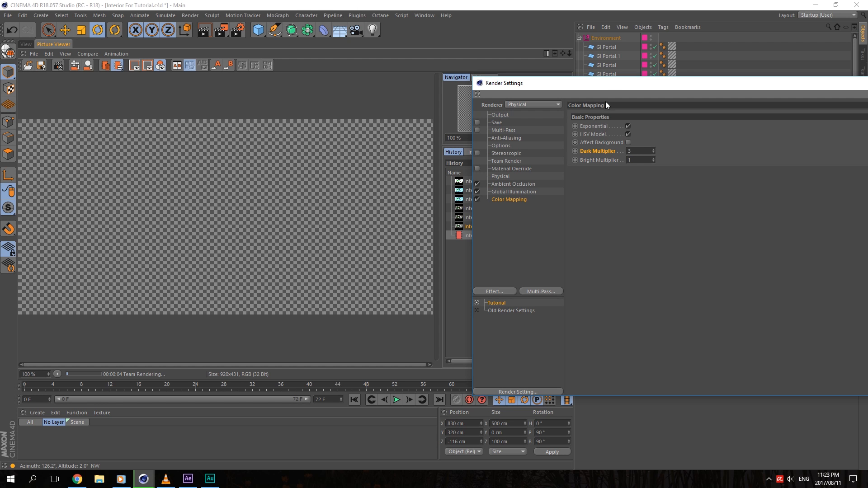
left_click_drag(606, 93, 678, 103)
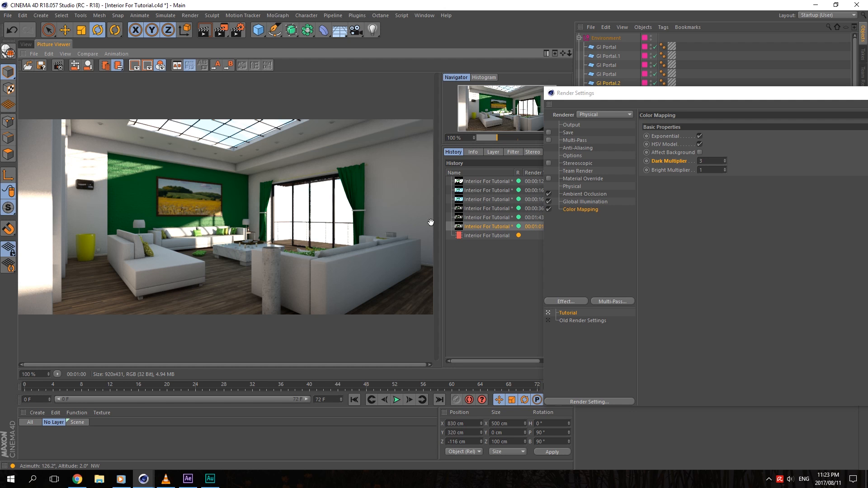
Step: Consult the help entry on the Color Mapping effect's Exponential option
left_click_drag(666, 96, 452, 95)
right_click(460, 135)
left_click(503, 295)
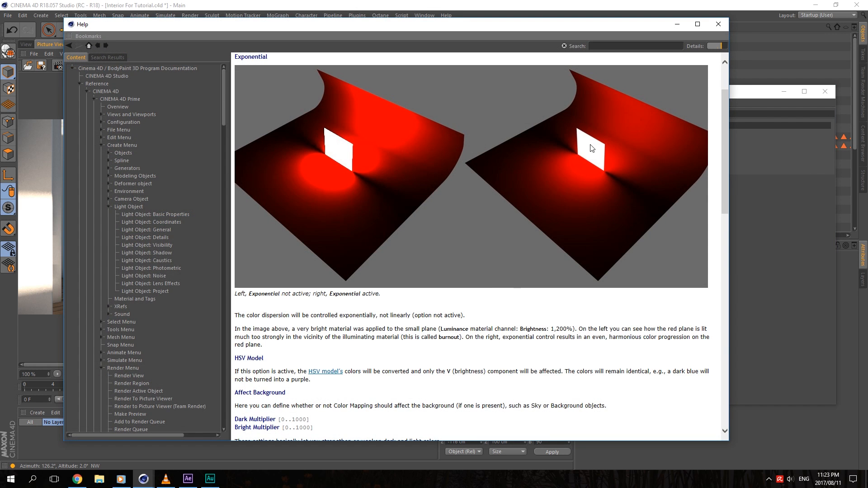
left_click(719, 24)
left_click_drag(429, 95, 589, 102)
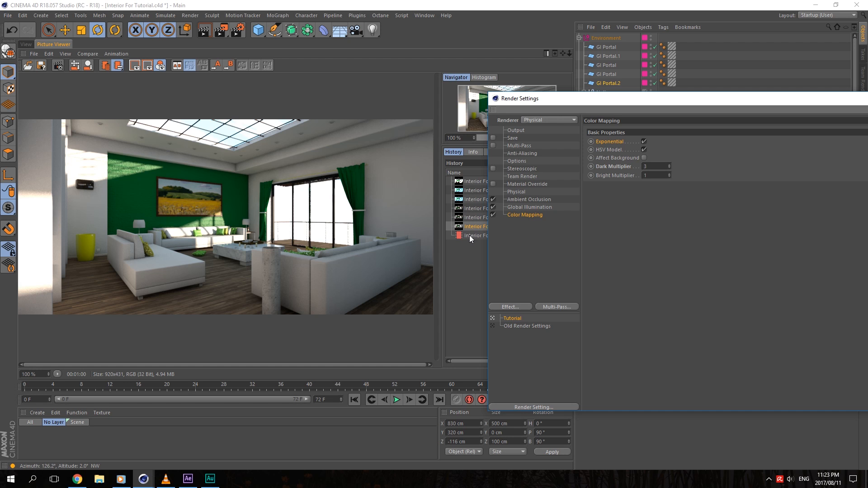
Step: Compare the ongoing color-mapped render repeatedly with the previous finished render in the history
left_click(44, 232)
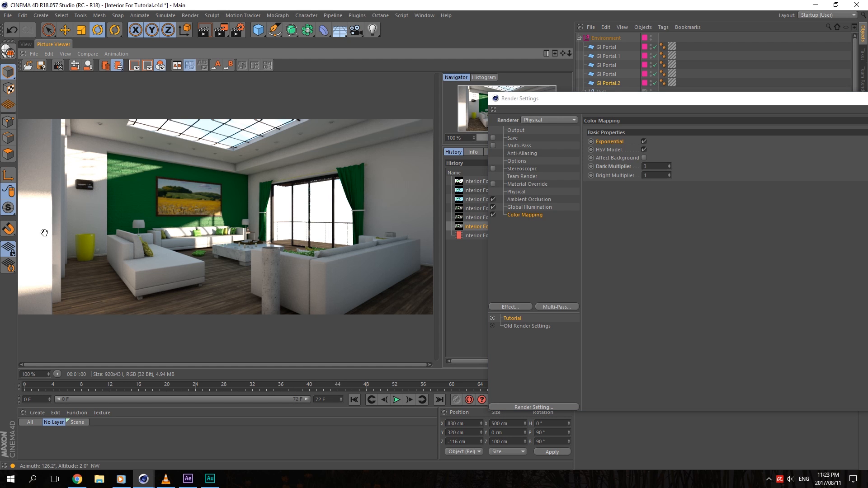
left_click(474, 236)
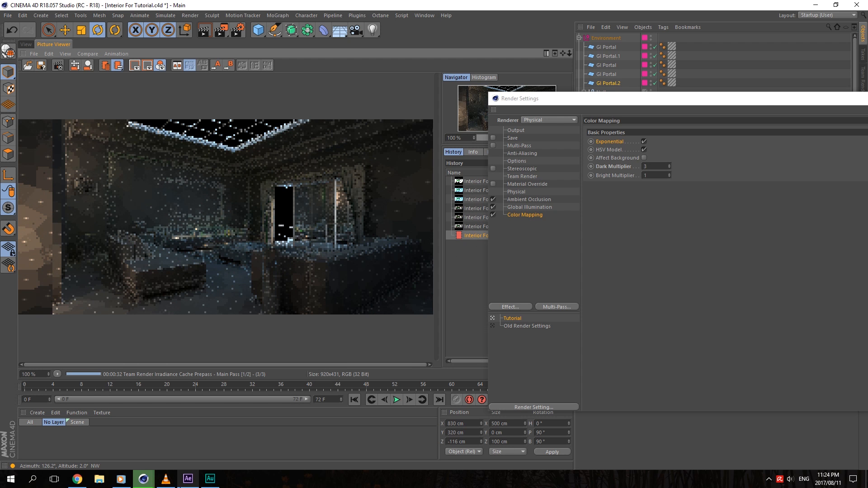
left_click(188, 478)
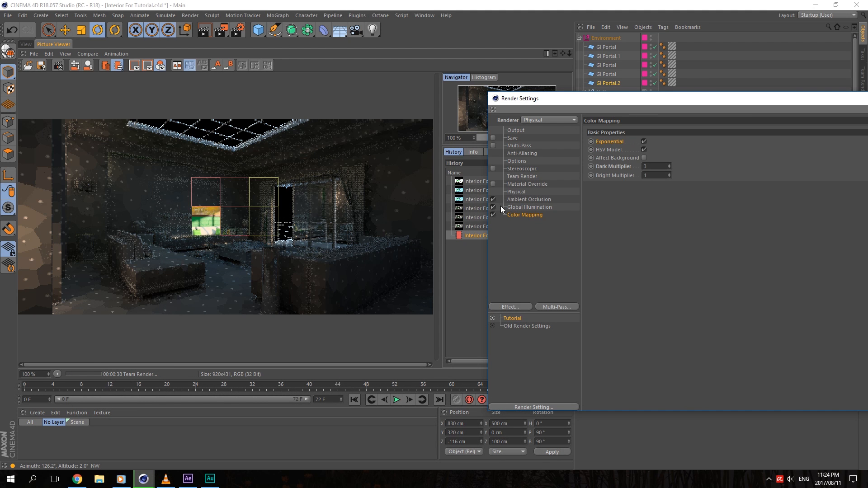
left_click(451, 226)
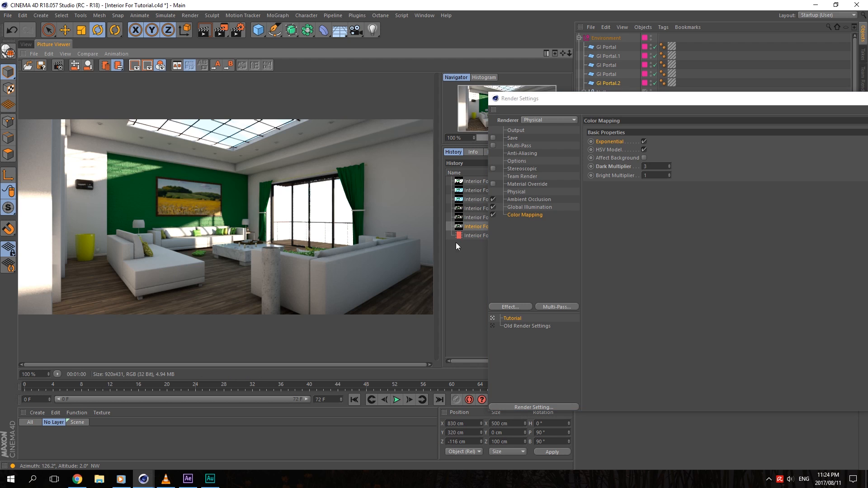
left_click(466, 237)
left_click(470, 229)
left_click(473, 238)
left_click(472, 238)
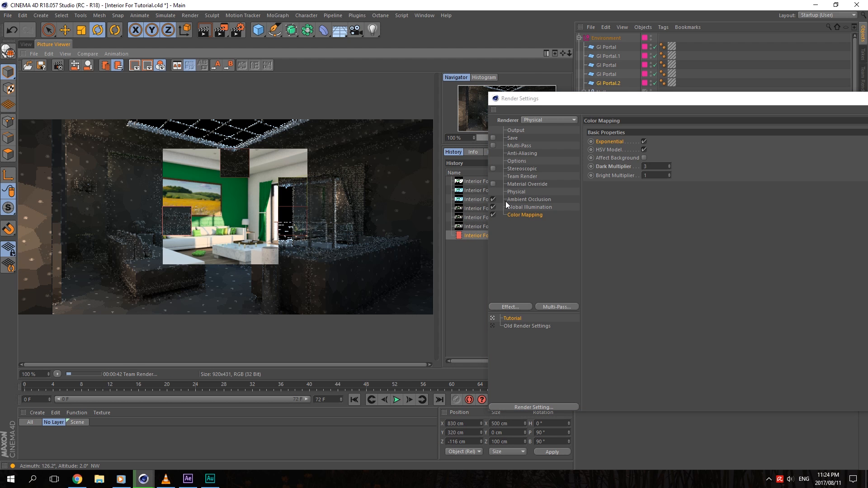
left_click(476, 227)
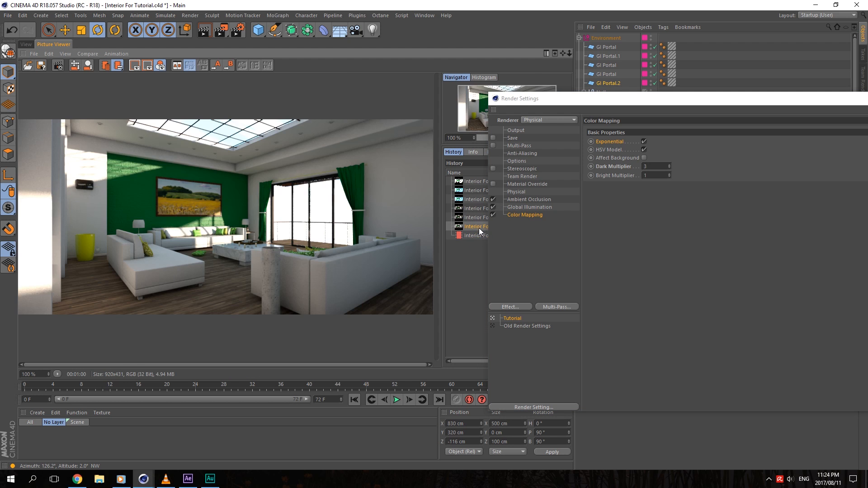
left_click(473, 236)
left_click(614, 167)
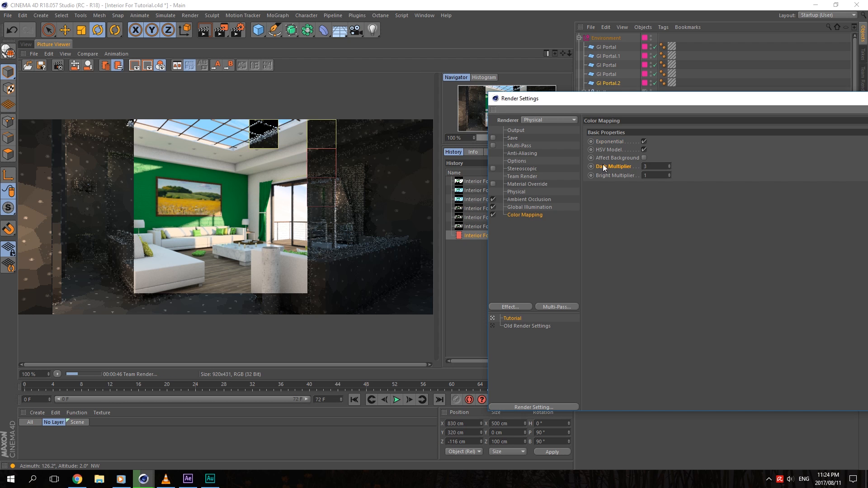
left_click(474, 227)
left_click(472, 234)
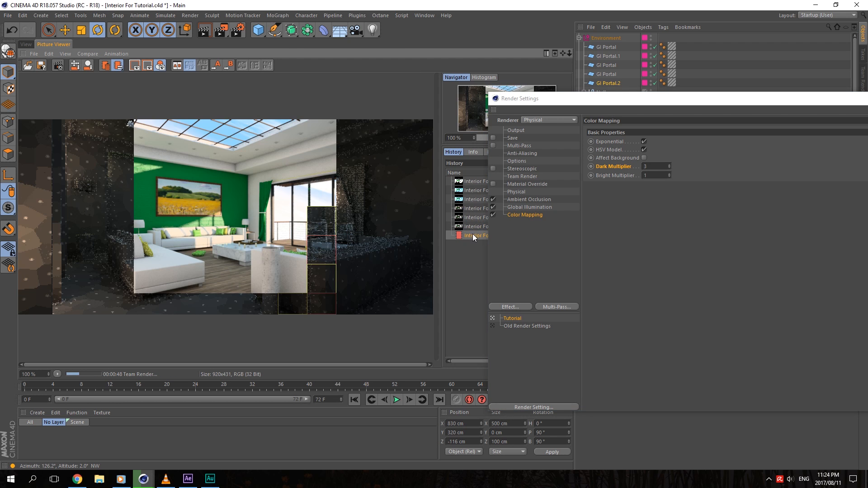
left_click(473, 226)
left_click(472, 233)
left_click(473, 227)
left_click(474, 234)
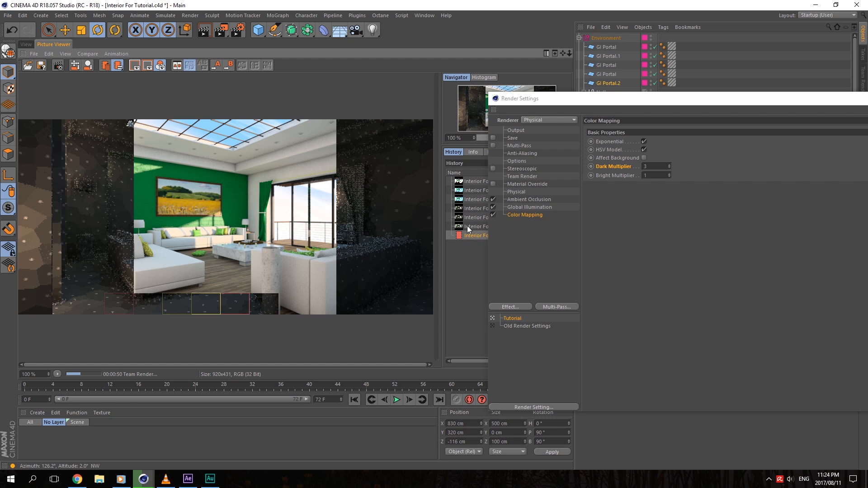
Step: Set the Color Mapping effect's Dark Multiplier to 2
double_click(646, 166)
type("2")
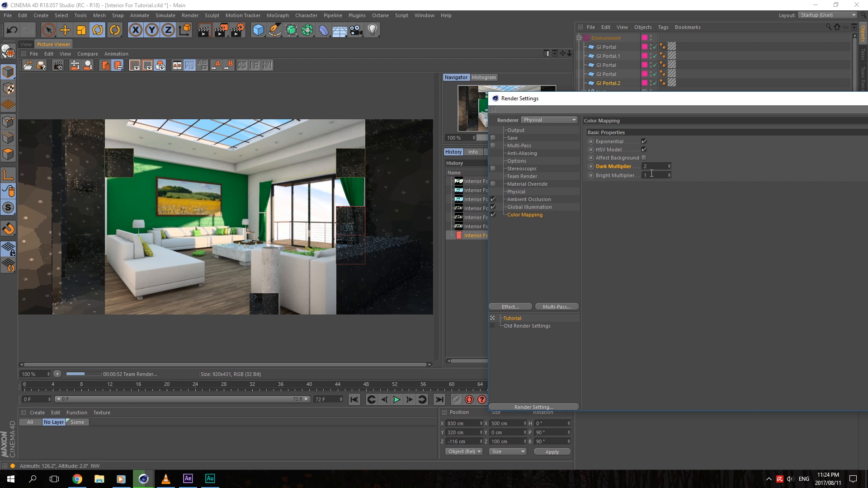
Step: Compare the color-mapped render repeatedly with the previous render in the history, paying attention to the dark areas and the bright wall
left_click(467, 226)
left_click(470, 233)
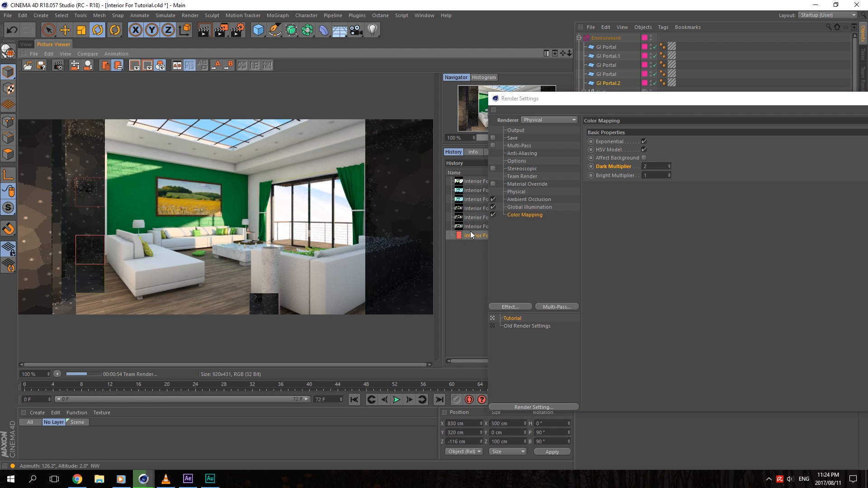
left_click(473, 227)
left_click(470, 234)
left_click(468, 227)
left_click(463, 235)
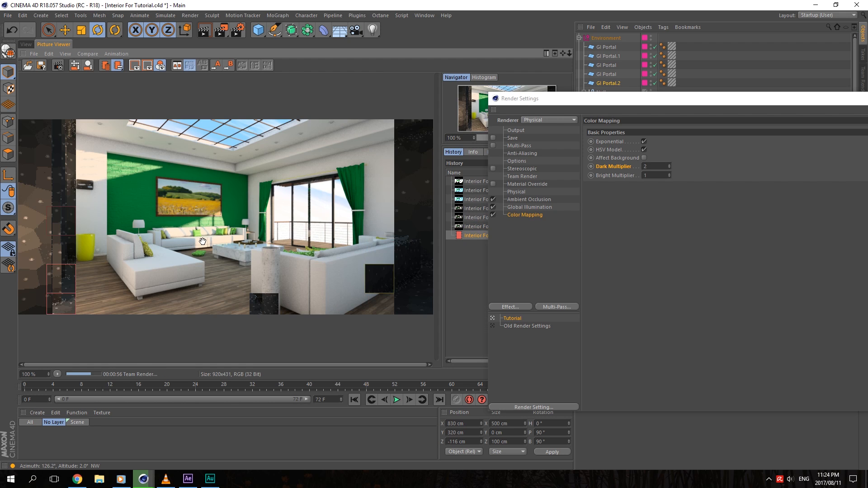
left_click(463, 225)
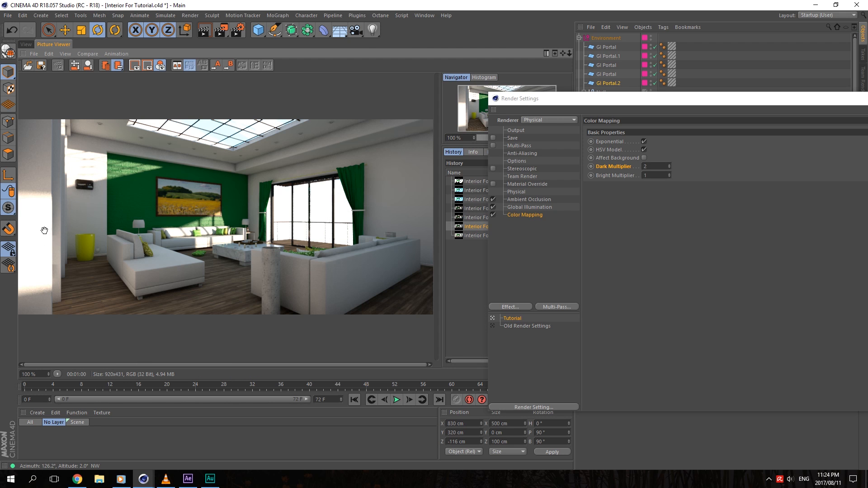
left_click(478, 234)
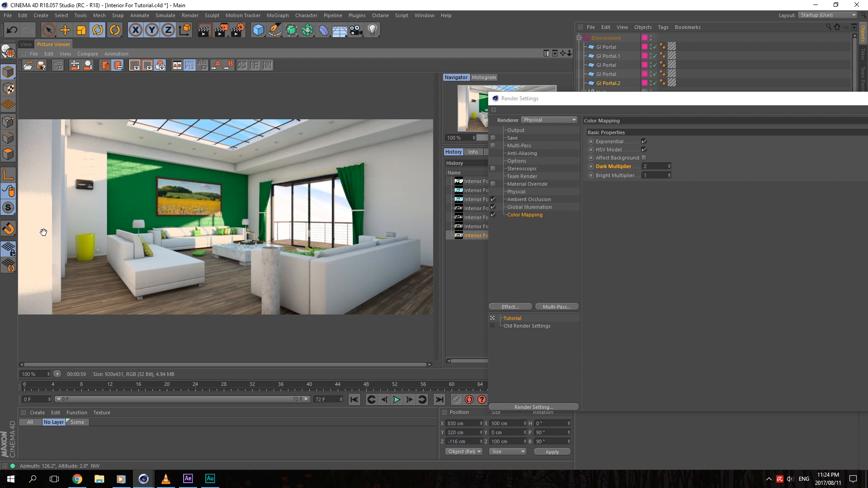
Step: Switch to After Effects and open the recent project Compositing.aep from the Lounge Interior folder
left_click(187, 478)
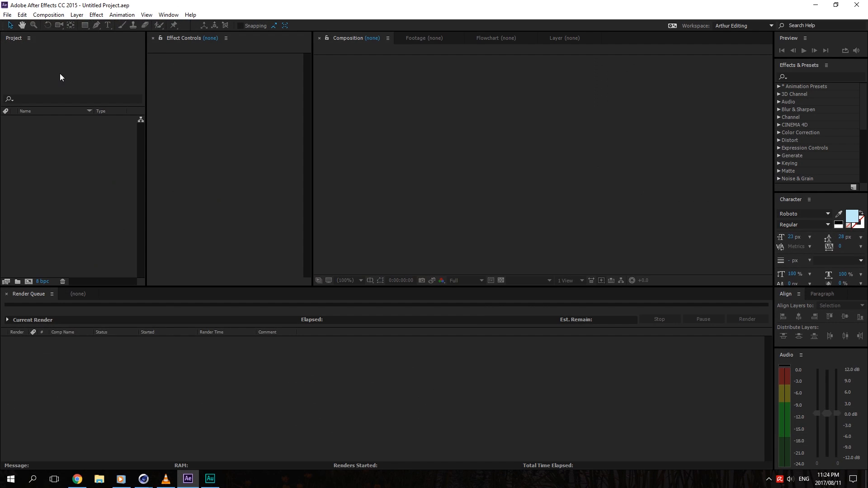
left_click(7, 14)
mouse_move(50, 45)
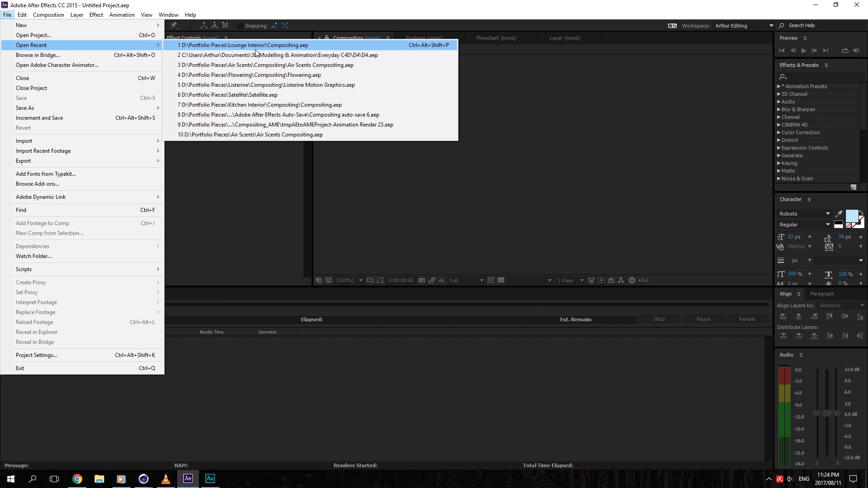
left_click(270, 46)
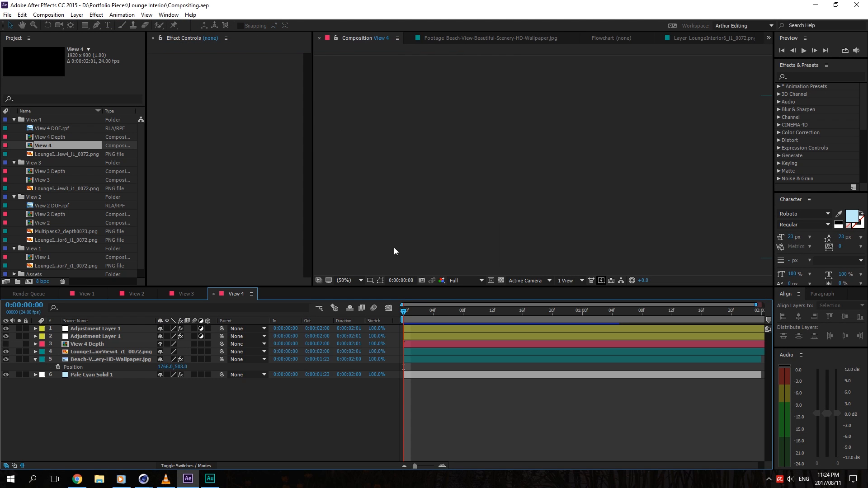
Step: Look through the View 3, View 2 and View 1 compositions of the finished lounge interior
left_click(181, 295)
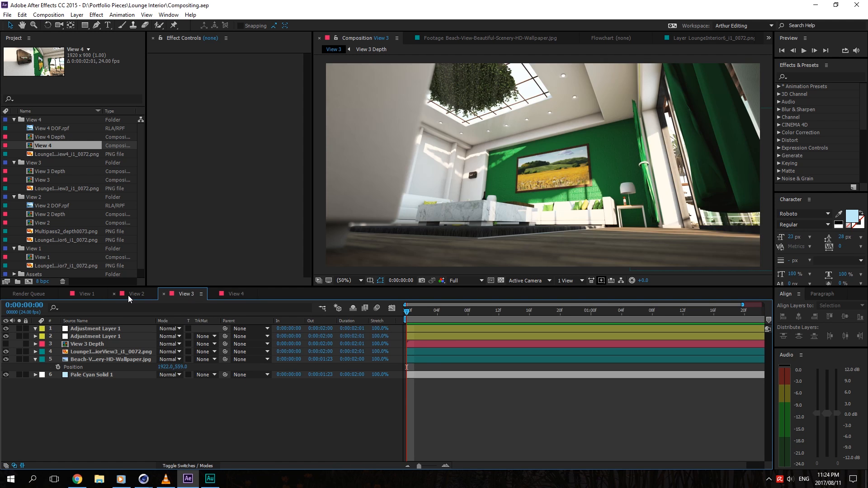
left_click(127, 294)
left_click(92, 293)
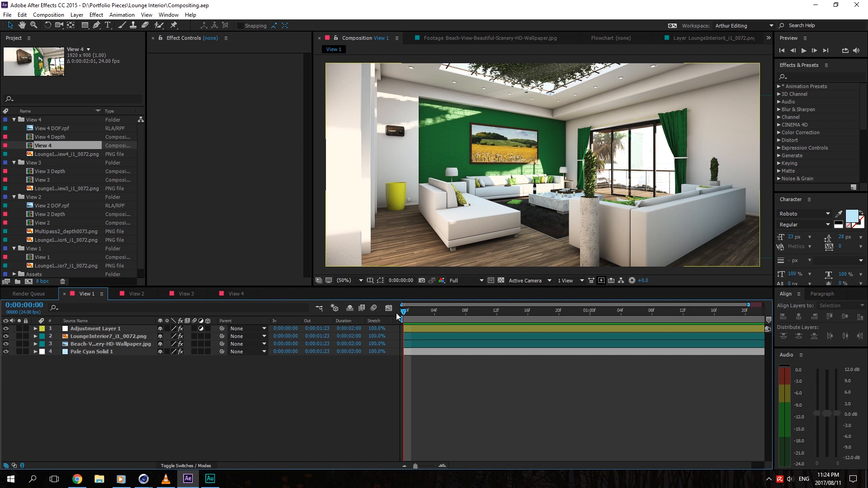
Step: Switch back to Cinema 4D and compare the finished color-mapped render with the render before it in the history
mouse_move(143, 478)
left_click(112, 443)
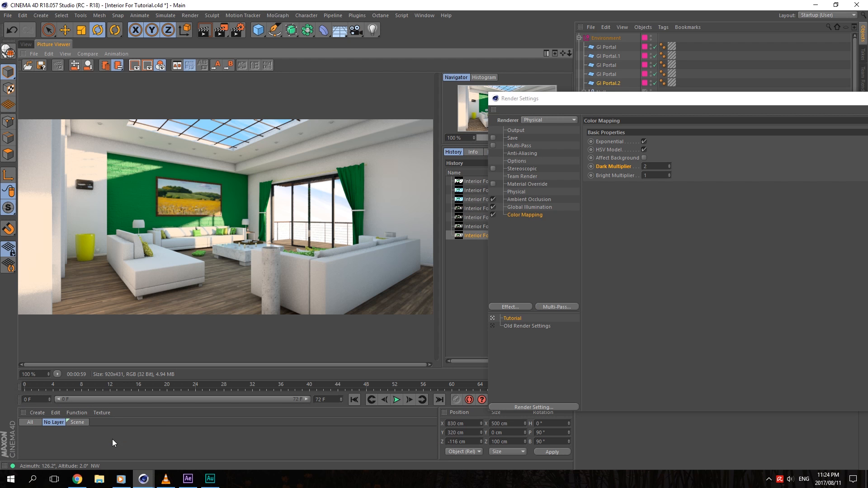
left_click(468, 227)
left_click(467, 234)
left_click(467, 228)
left_click(461, 237)
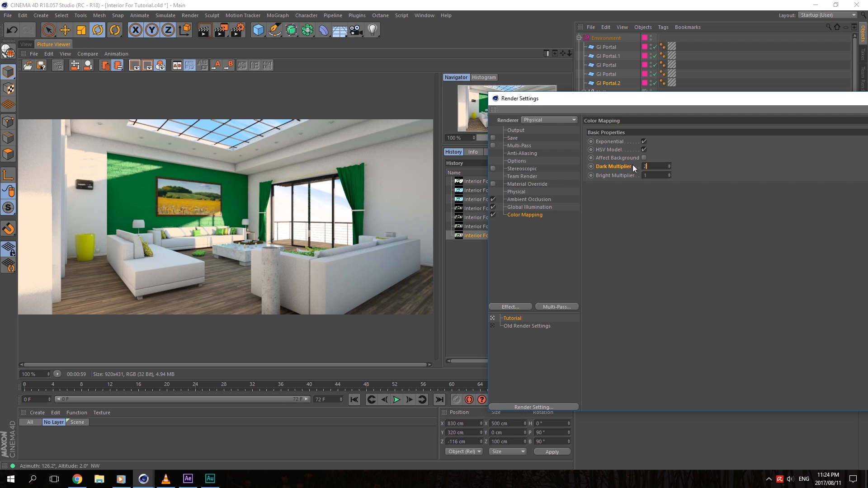
left_click(468, 227)
left_click(466, 236)
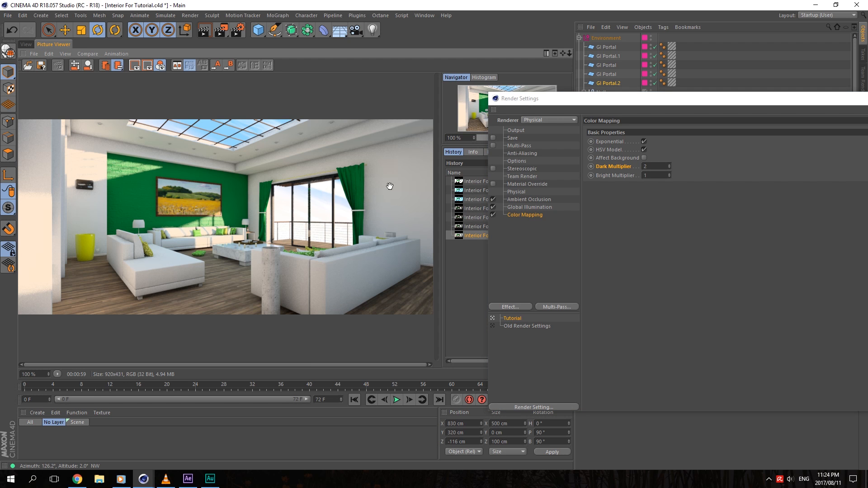
Step: Inspect the render's grain and set the Physical renderer's Ambient Occlusion Subdivision (Max) to 3
scroll(340, 170, "up", 3)
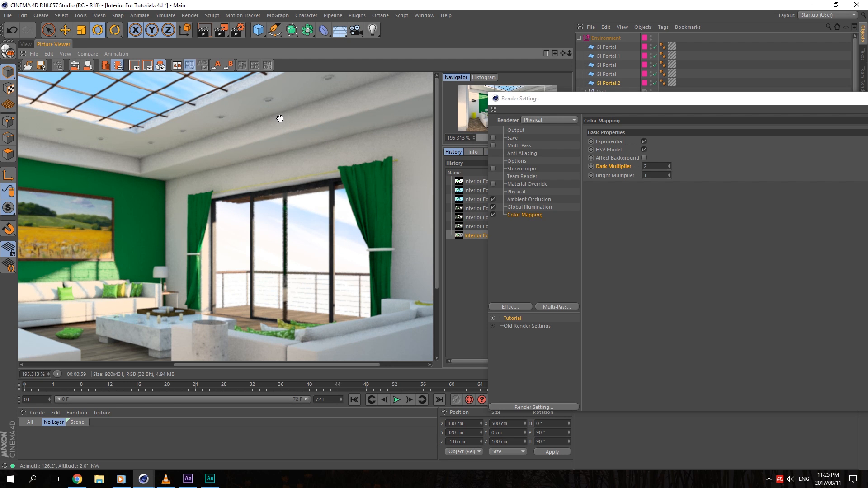
left_click(516, 192)
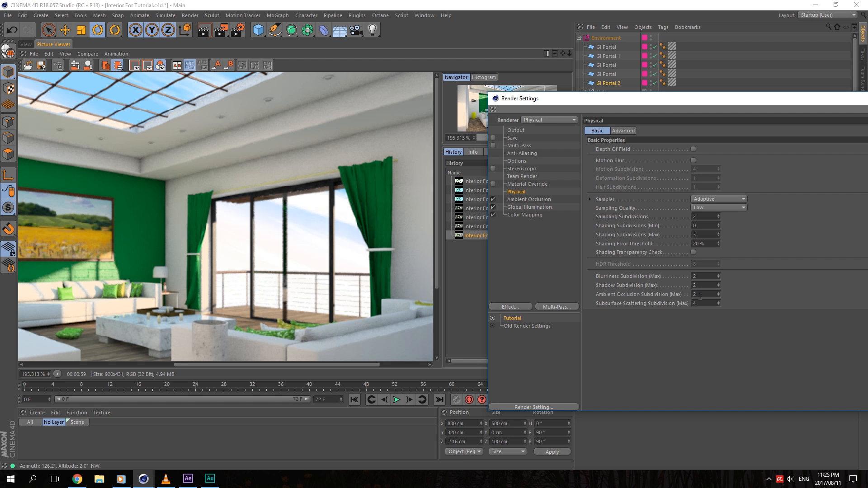
type("3")
key("Return")
Step: Set the Physical renderer's Shadow Subdivision (Max) to 3 and start a new Team Render to the Picture Viewer
left_click_drag(208, 273, 298, 274)
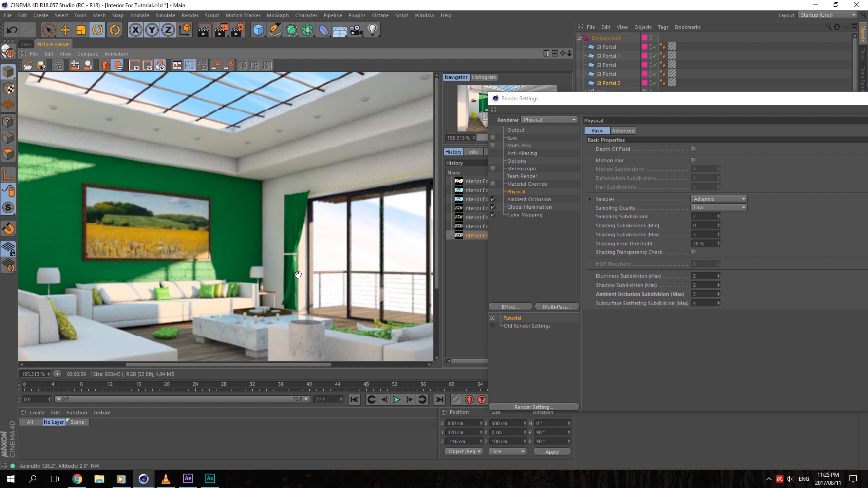
left_click_drag(236, 200, 450, 118)
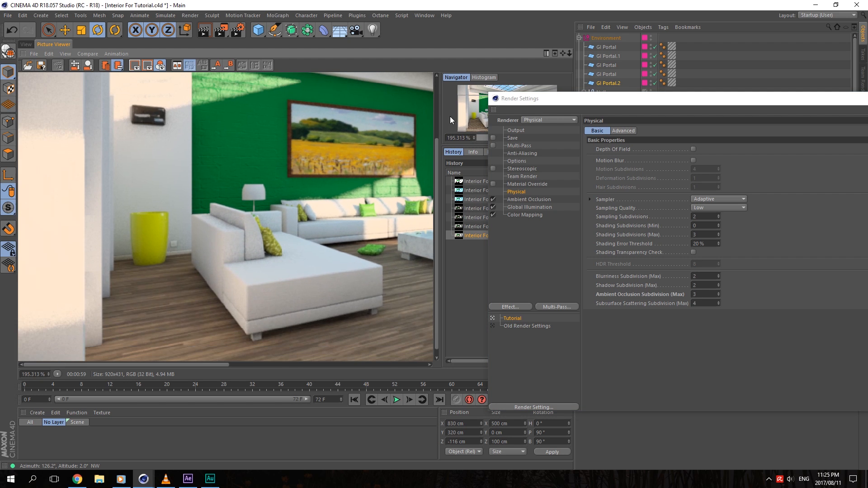
left_click_drag(314, 193, 284, 137)
scroll(285, 199, "down", 2)
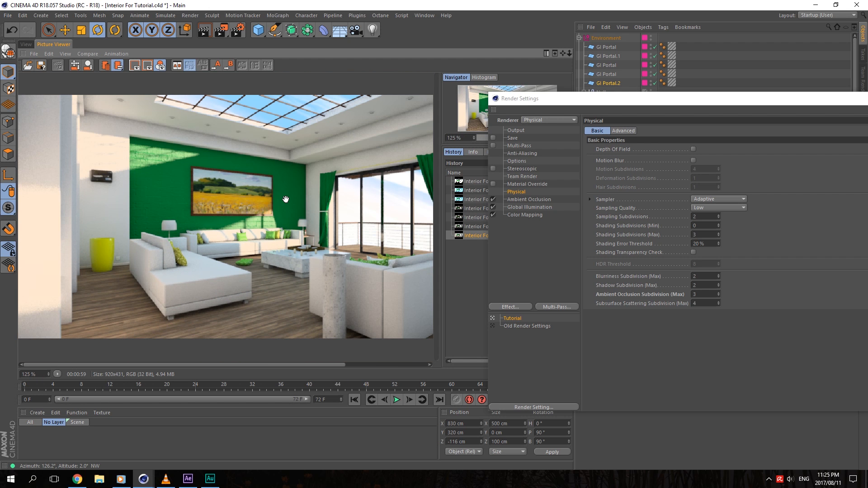
scroll(286, 200, "down", 1)
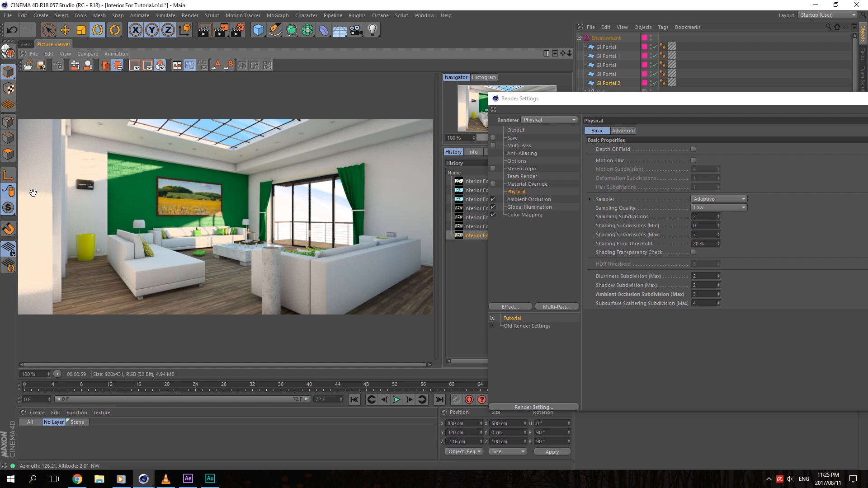
double_click(706, 285)
type("3")
key("Return")
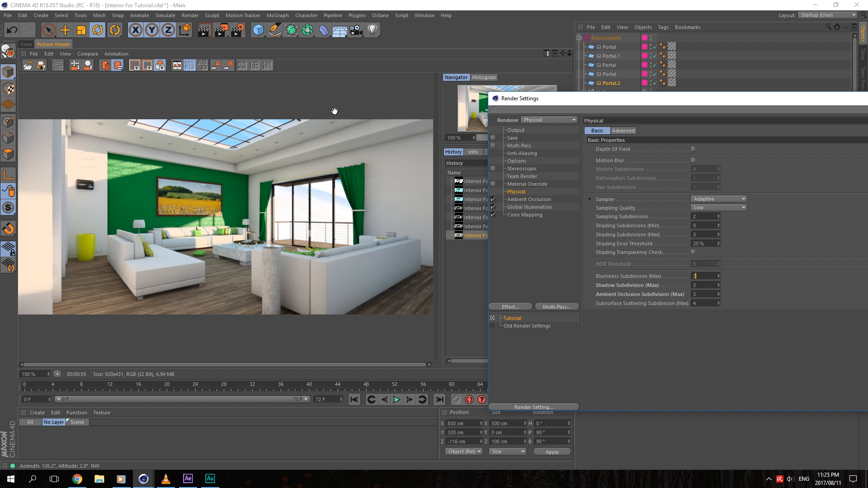
left_click_drag(222, 31, 274, 86)
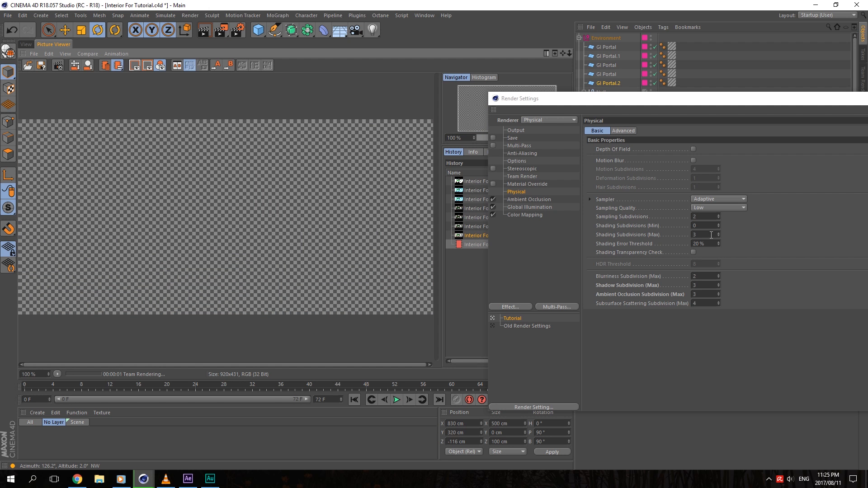
Step: Consult the help entry on the Physical renderer's Shading Subdivisions (Max) setting
left_click(637, 234)
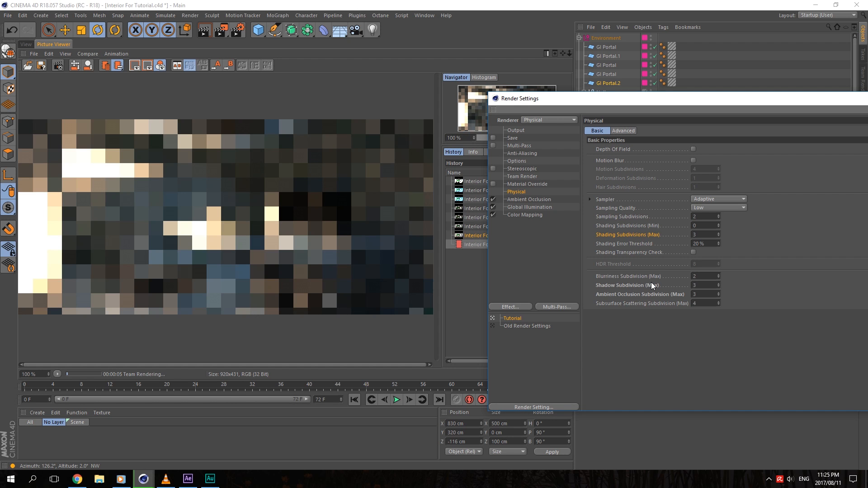
double_click(695, 234)
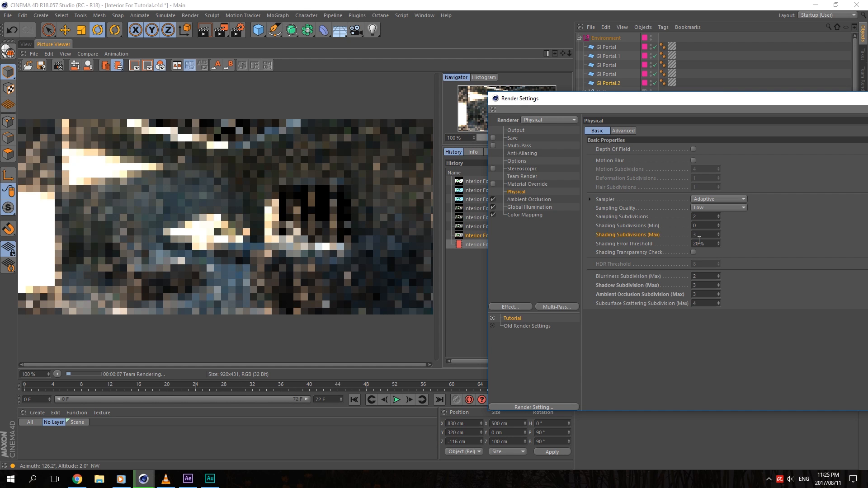
right_click(643, 234)
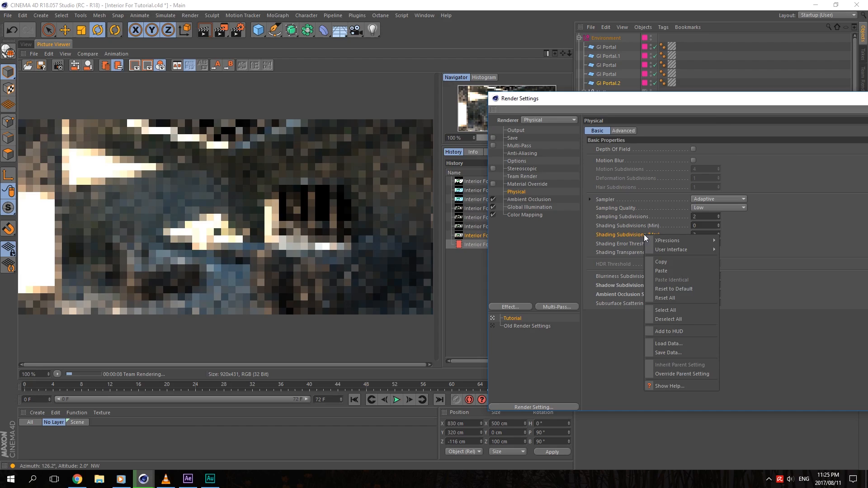
left_click(664, 386)
scroll(331, 244, "up", 6)
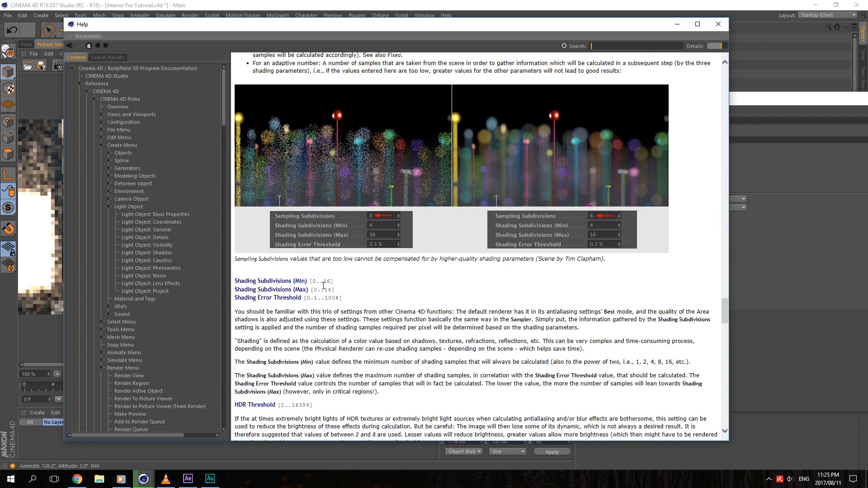
scroll(330, 244, "down", 6)
left_click(719, 25)
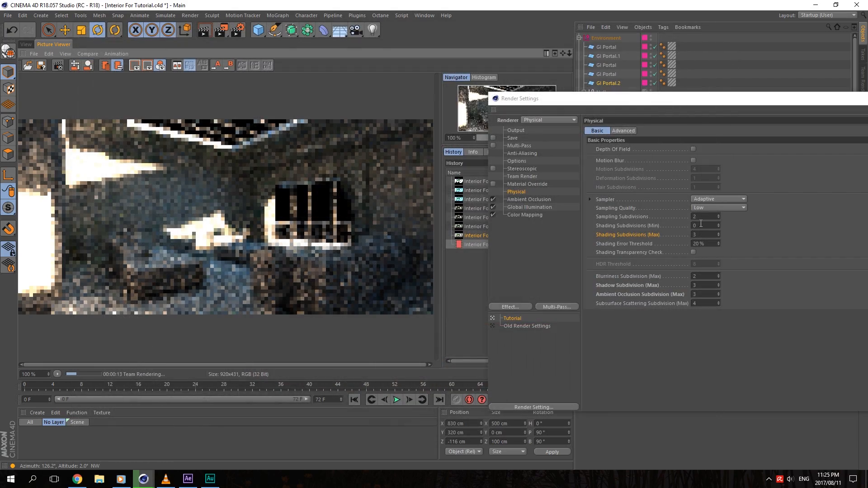
Step: Set the Physical renderer's Shading Subdivisions (Max) to 4 and the Shading Error Threshold to 5 %
left_click(685, 235)
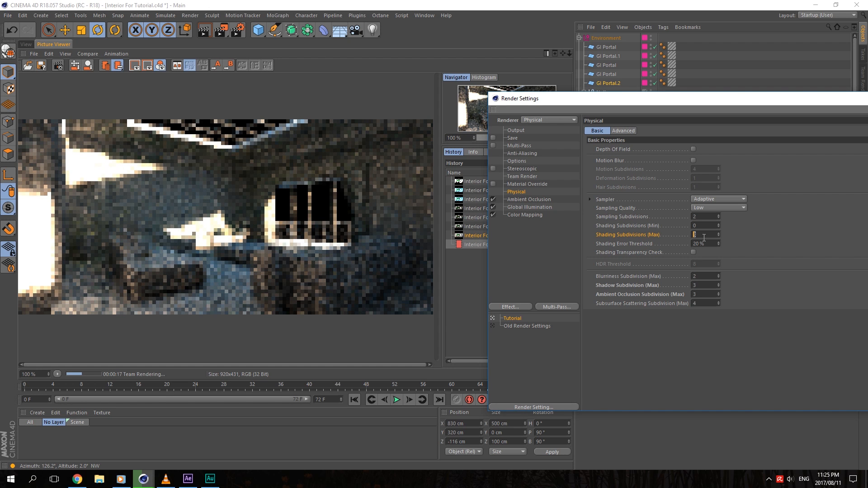
type("4")
key("Tab")
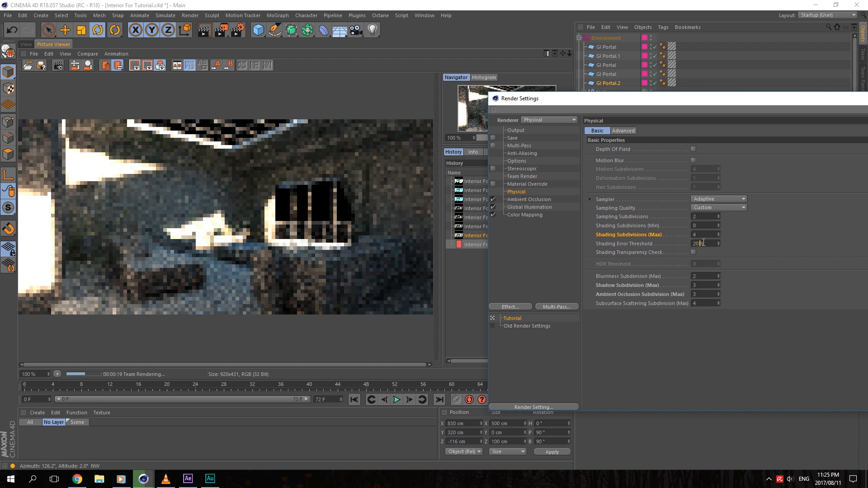
type("5")
key("Return")
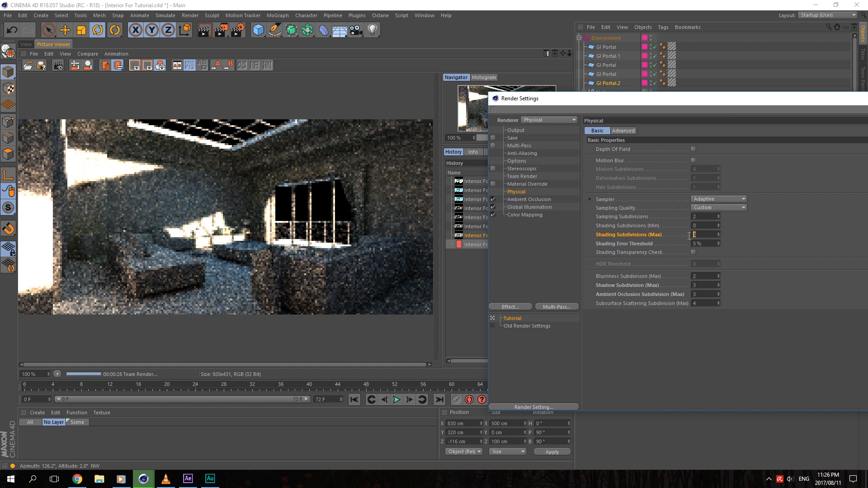
Step: Try adjusting the Physical renderer's Sampling Subdivisions and set the value back to 2
left_click(705, 216)
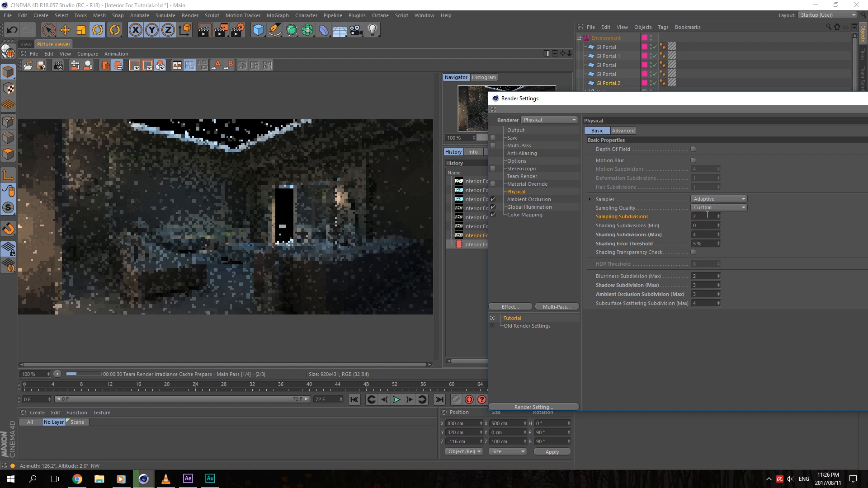
left_click_drag(718, 217, 689, 218)
type("2")
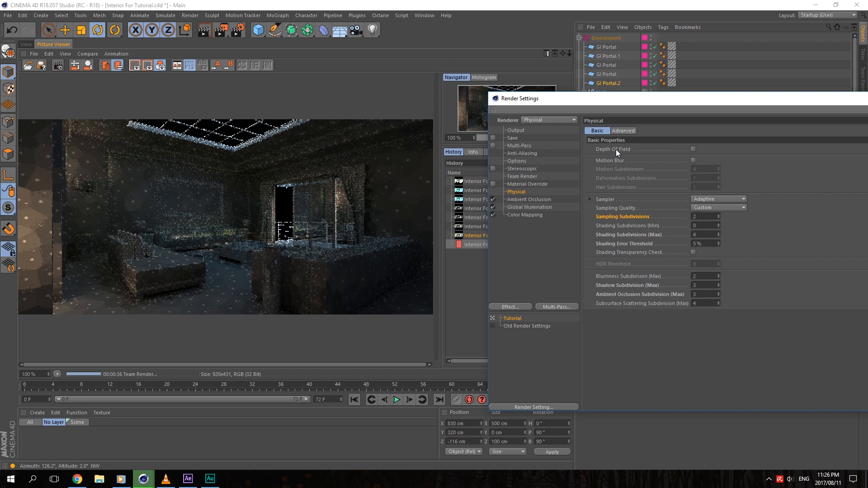
Step: Try Depth Of Field with a Blurriness Subdivision (Max) of 5.6, set the subdivision back to 2 and disable Depth Of Field again
left_click(693, 149)
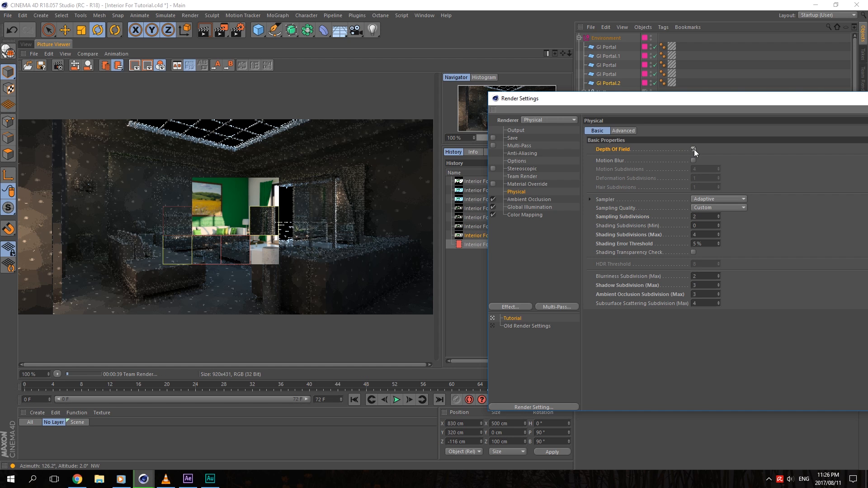
left_click_drag(718, 276, 718, 256)
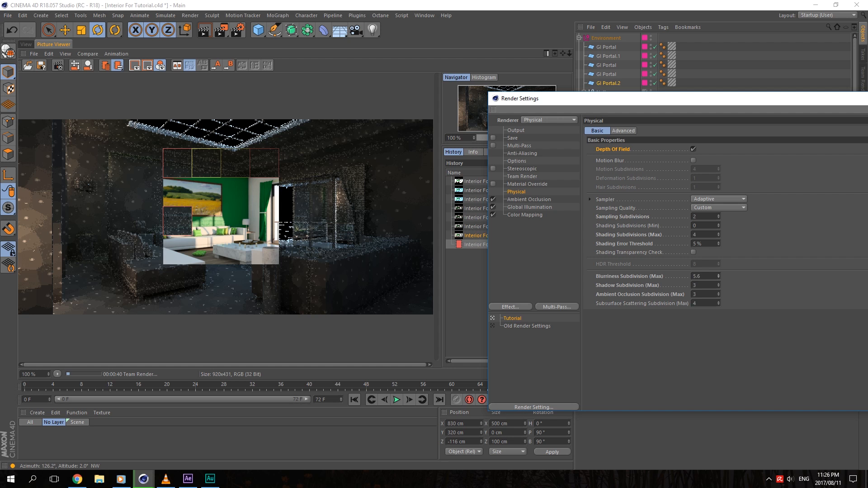
double_click(699, 277)
type("2")
key("Return")
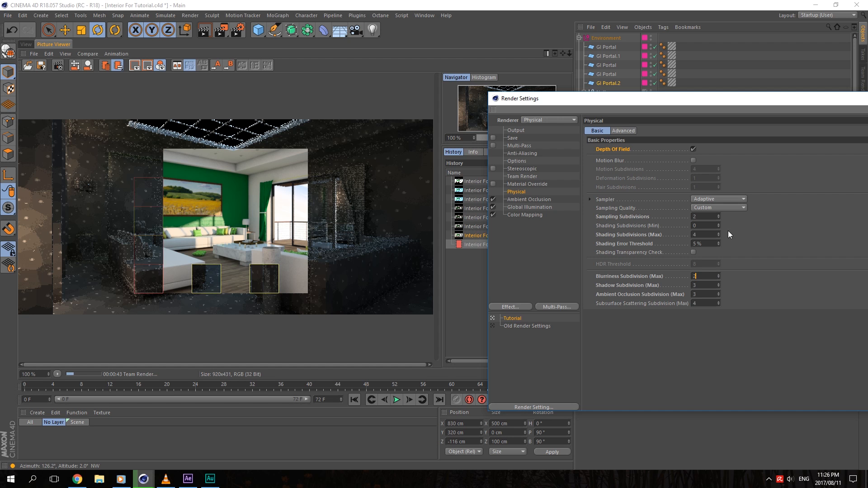
left_click(693, 149)
left_click(636, 276)
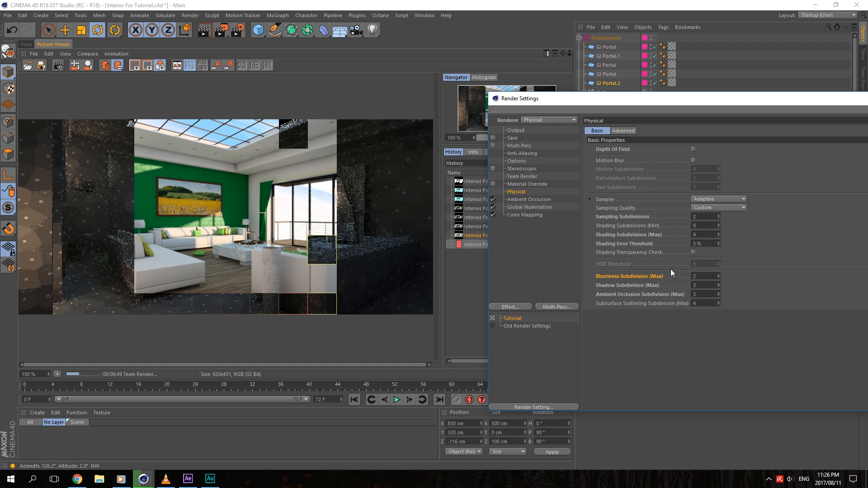
Step: Consult the help entry on the Physical renderer's Sampling Subdivisions setting
left_click(625, 151)
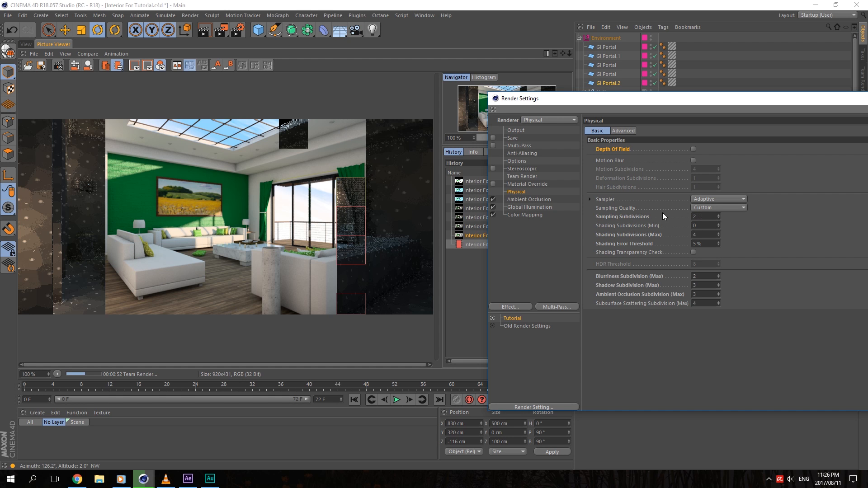
right_click(642, 217)
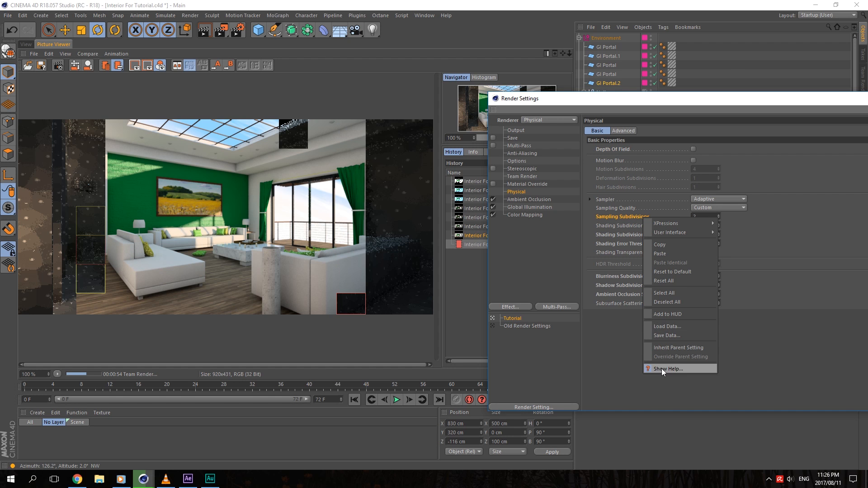
left_click(663, 368)
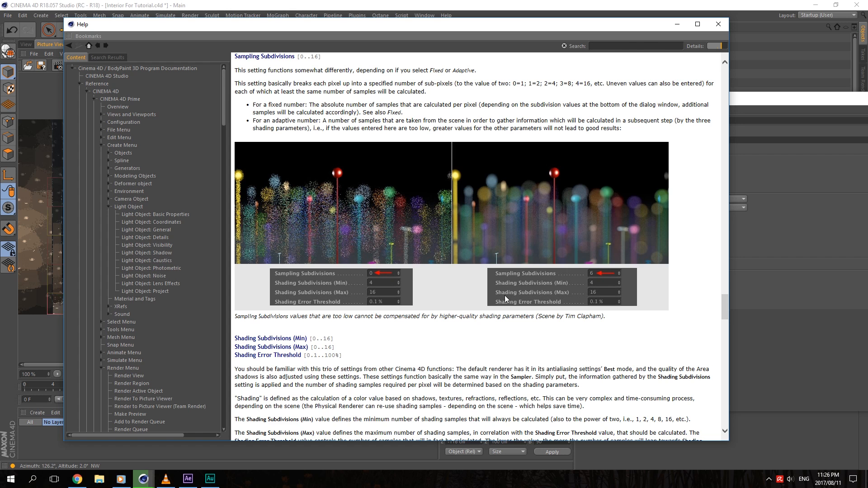
scroll(413, 268, "down", 6)
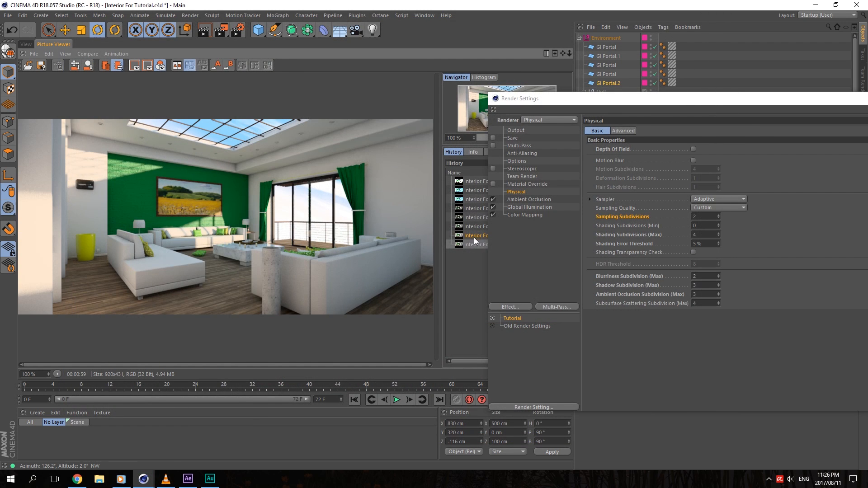
Step: Compare the two latest renders in the Picture Viewer history at full view and open the Color Mapping settings
left_click(471, 243)
left_click(472, 233)
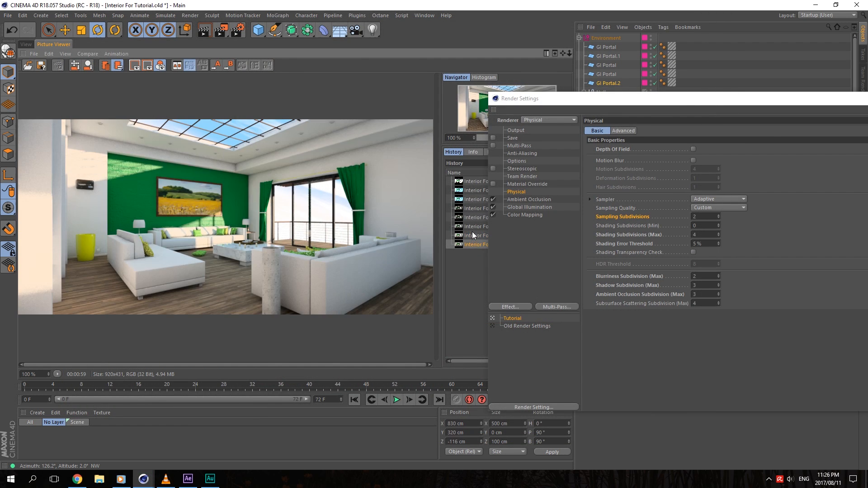
left_click(471, 242)
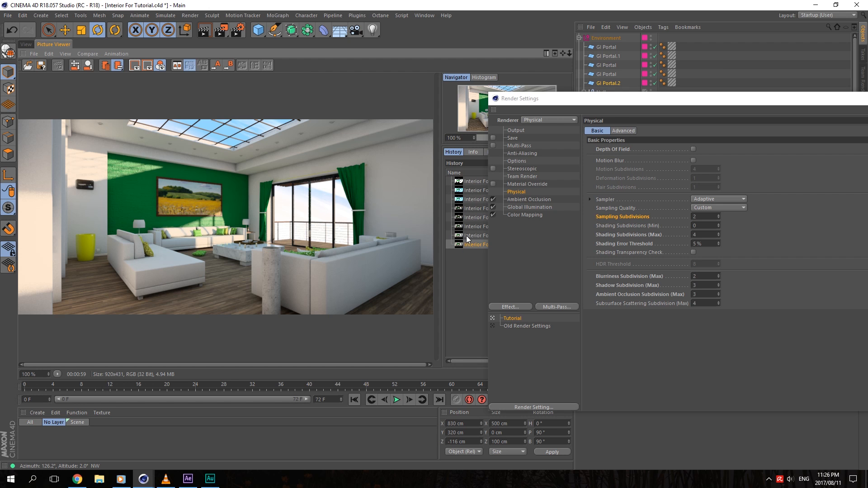
left_click(468, 235)
left_click(524, 215)
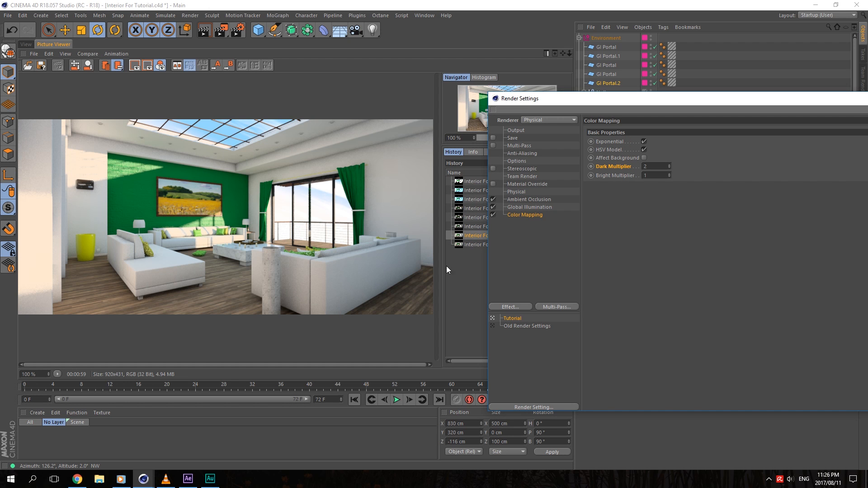
Step: Compare the two latest renders close up around the ceiling, curtains and sliding door
left_click(466, 244)
scroll(344, 156, "up", 4)
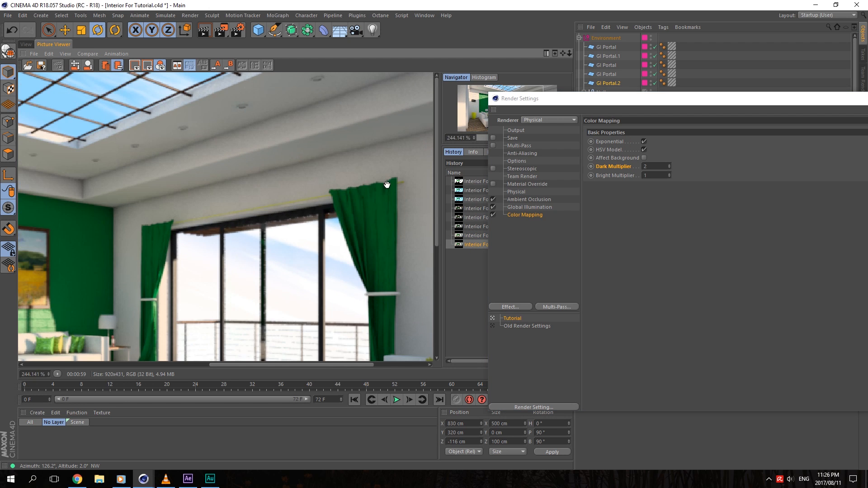
left_click(476, 238)
left_click(475, 245)
left_click(463, 237)
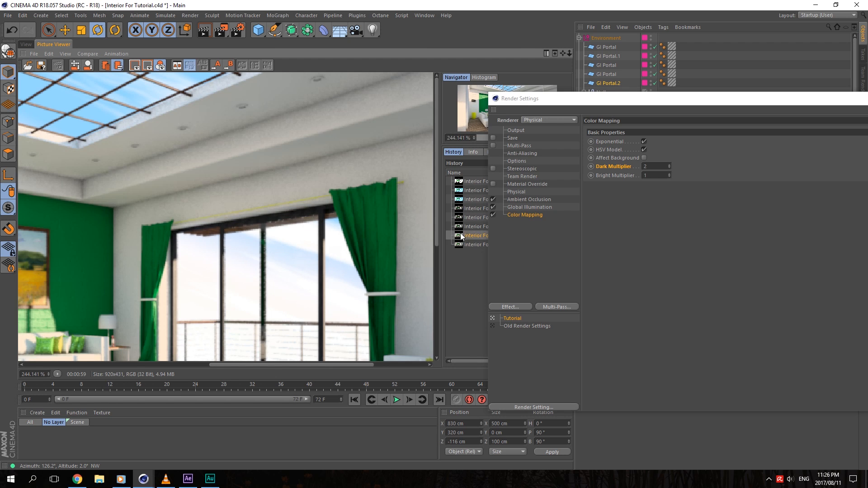
left_click(463, 244)
Step: Set the Physical renderer's Ambient Occlusion and Shadow Subdivisions (Max) to 4 and start a Team Render to the Picture Viewer
left_click(518, 192)
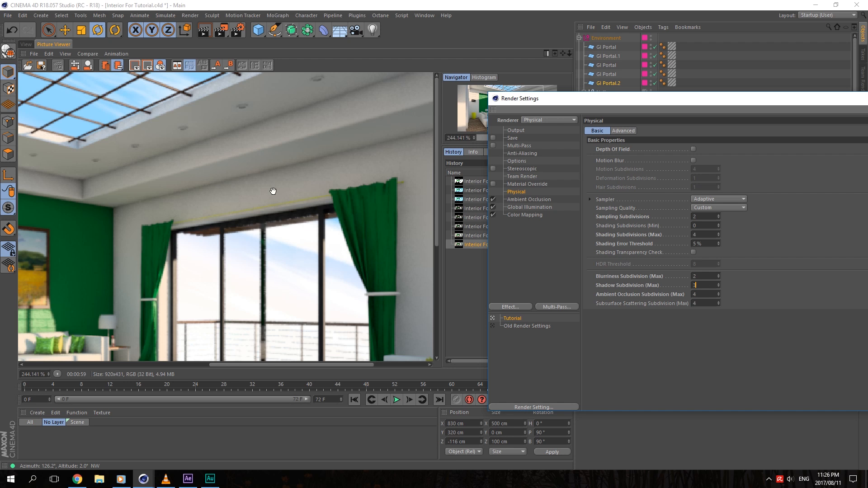
left_click_drag(202, 212, 422, 121)
left_click_drag(47, 222, 280, 216)
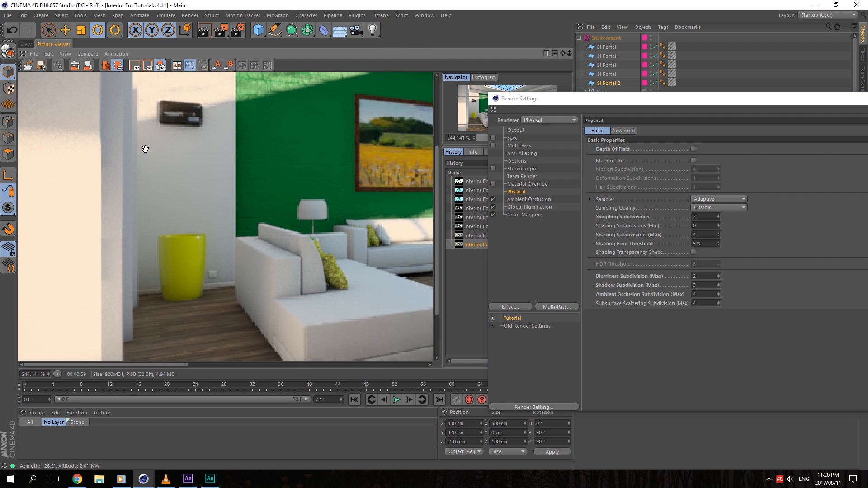
left_click_drag(60, 136, 56, 159)
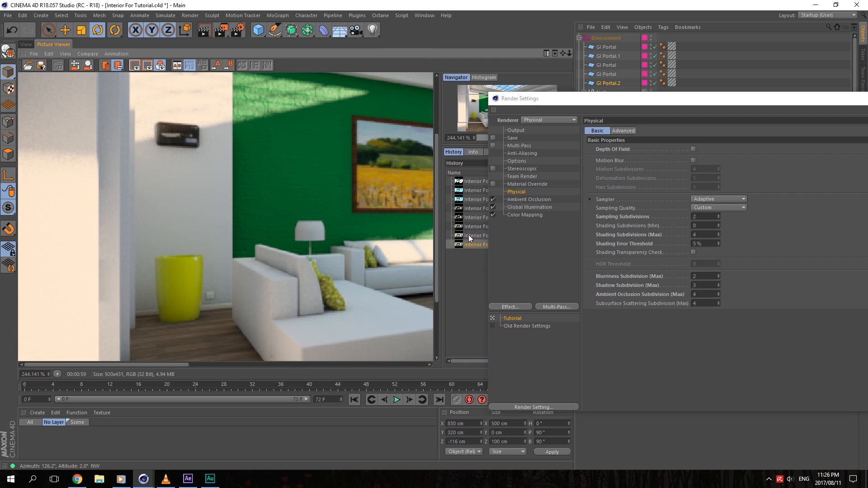
left_click(695, 285)
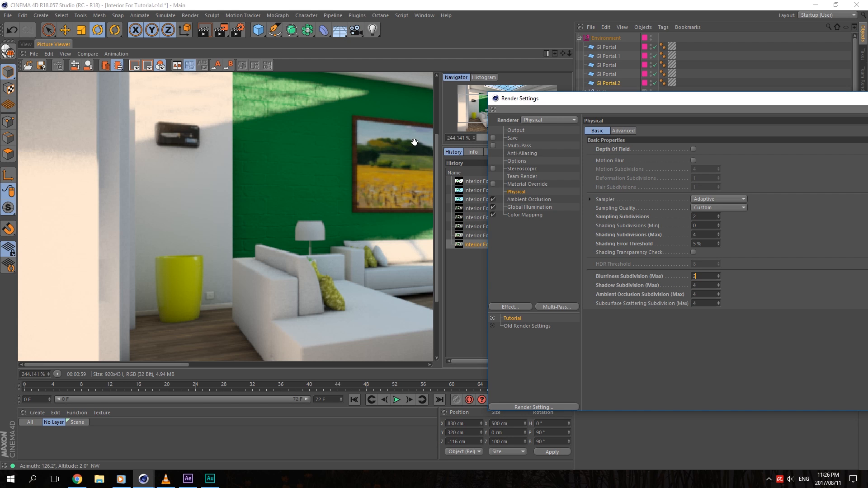
left_click(222, 30)
left_click(313, 93)
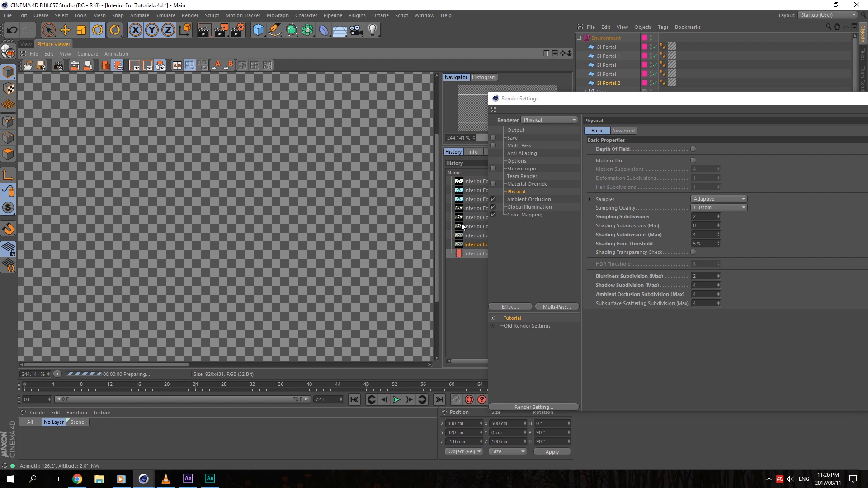
Step: Review the Global Illumination Light Mapping settings and close the render settings
left_click(535, 208)
left_click(535, 202)
left_click(536, 206)
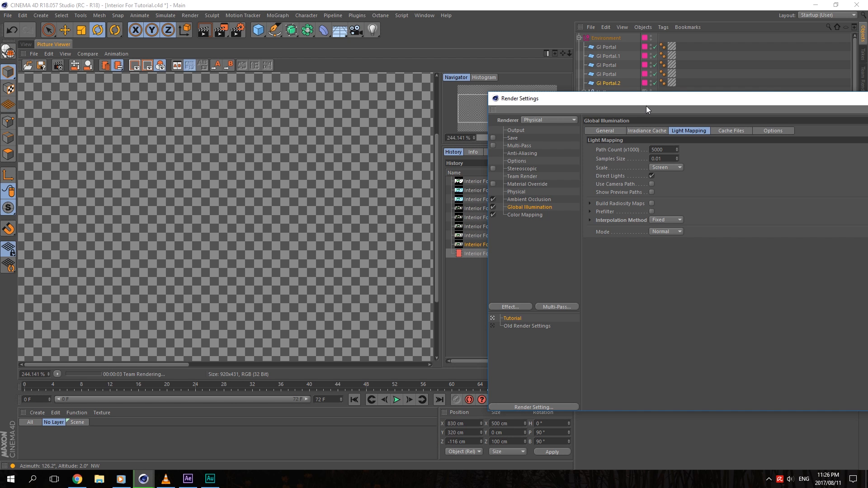
left_click_drag(646, 102, 385, 91)
left_click(722, 87)
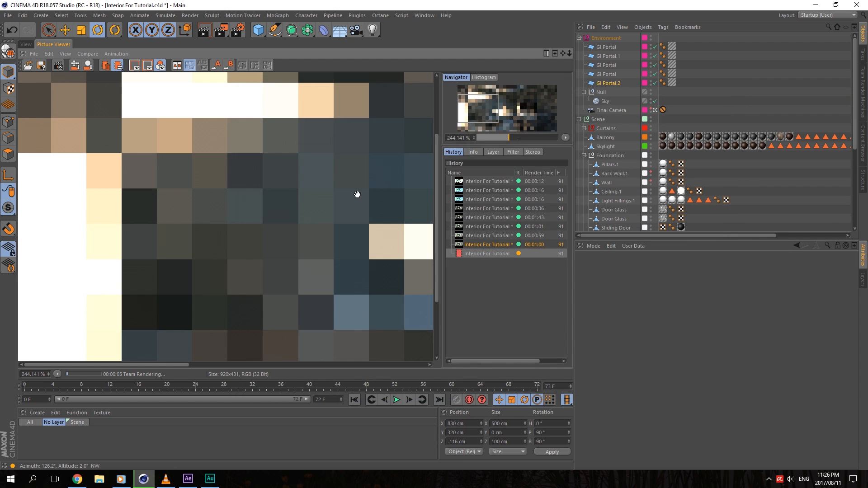
Step: Compare the whole image of the last finished render with the previous render and the one in progress
scroll(294, 227, "down", 5)
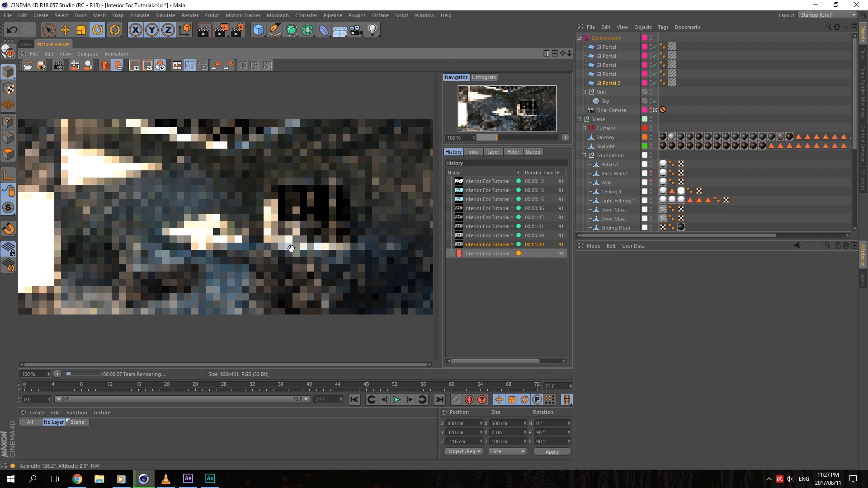
left_click(514, 244)
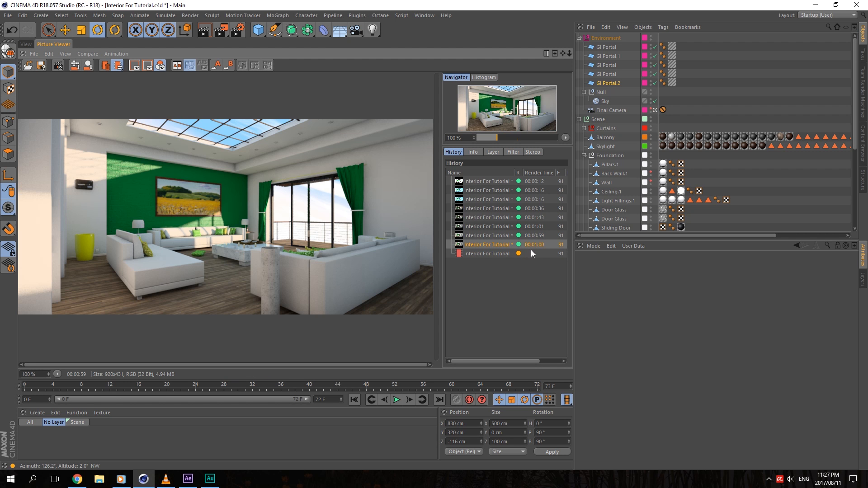
left_click(498, 237)
left_click(498, 245)
left_click(500, 254)
left_click(504, 245)
left_click(501, 252)
left_click(503, 246)
Step: Switch to After Effects and hide every layer of the View 1 composition except Pale Cyan Solid 1
left_click(188, 478)
left_click(99, 352)
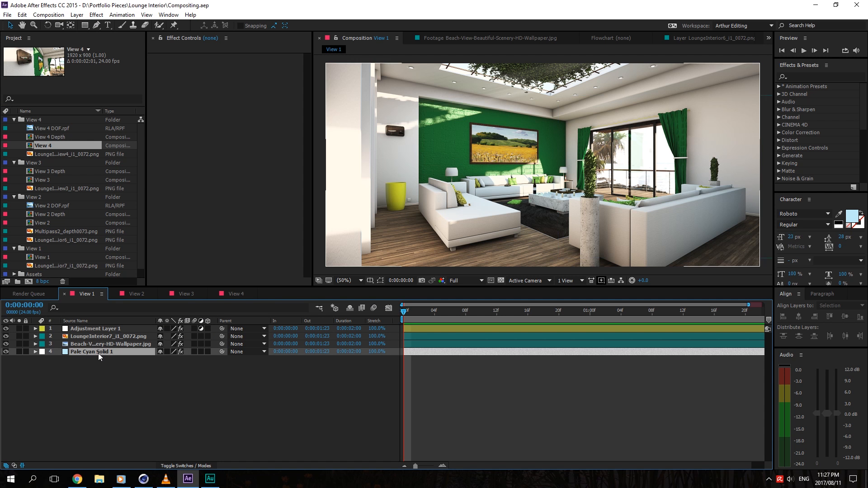
left_click_drag(5, 344, 5, 329)
left_click(73, 373)
left_click(91, 352)
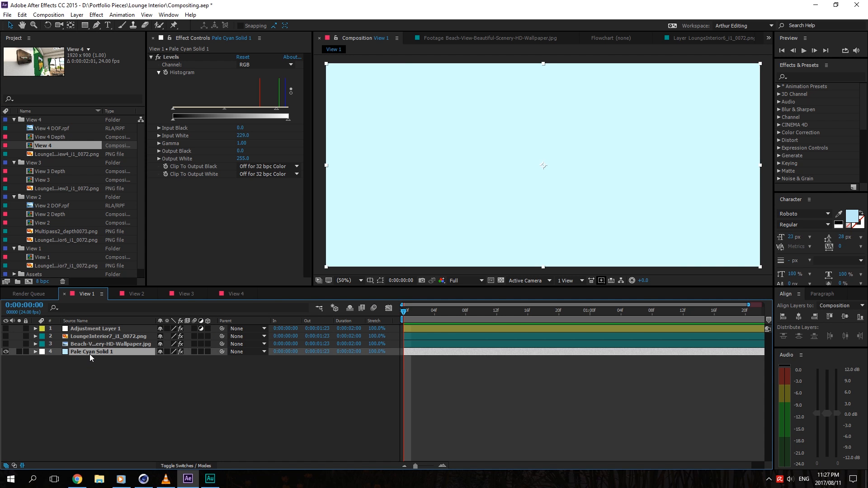
left_click(7, 352)
left_click(6, 352)
Step: Show the beach wallpaper layer and compare it with its Levels effect off and on
left_click(59, 345)
left_click(6, 344)
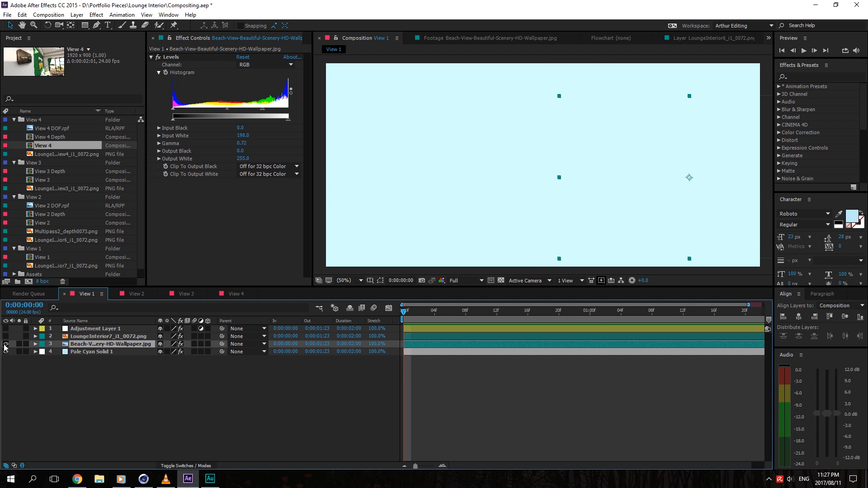
left_click(158, 58)
left_click(158, 57)
left_click(158, 57)
left_click(158, 57)
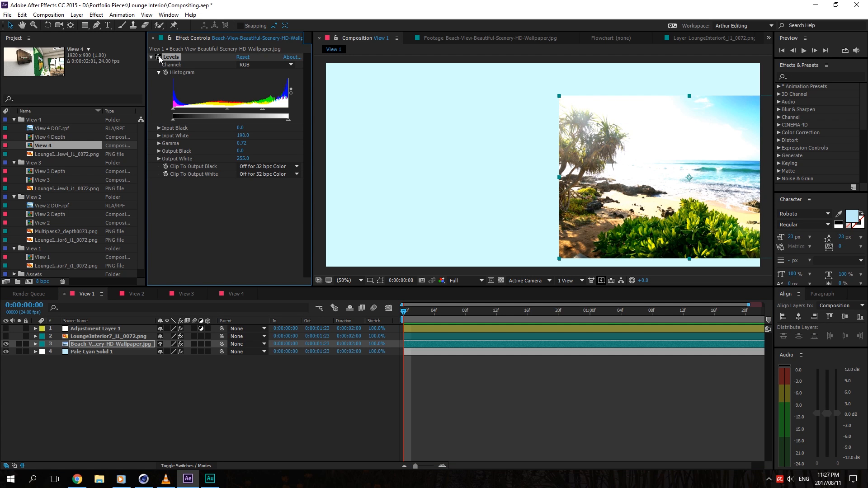
left_click(158, 58)
left_click(158, 57)
Step: Isolate the LoungeInterior7_i1_0072.png layer, then show the beach wallpaper and cyan solid beneath it again
left_click(92, 336)
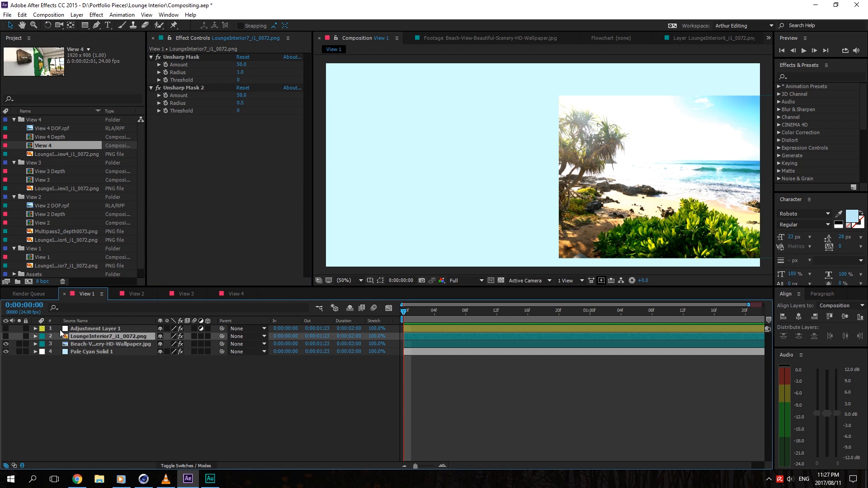
left_click(6, 337, "alt")
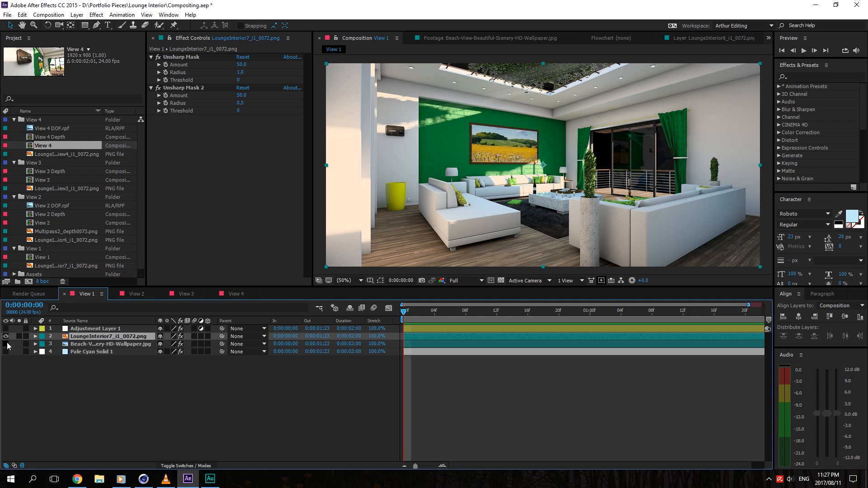
left_click_drag(6, 344, 6, 352)
Step: Compare the LoungeInterior7 layer with its Unsharp Mask effects off and on, examining the skylight and ceiling close up
left_click(181, 337)
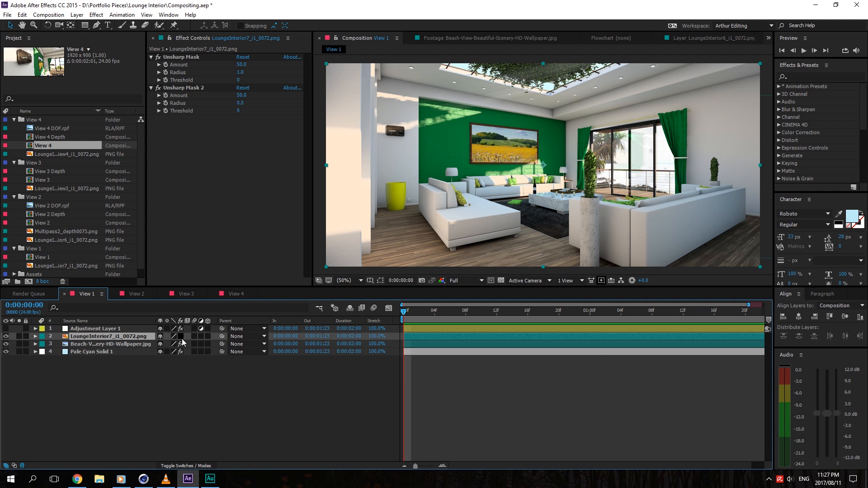
left_click(182, 338)
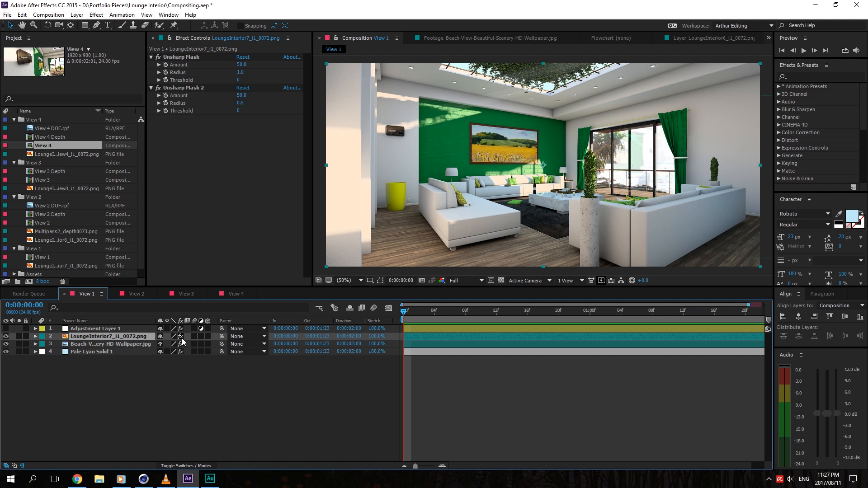
scroll(552, 113, "up", 6)
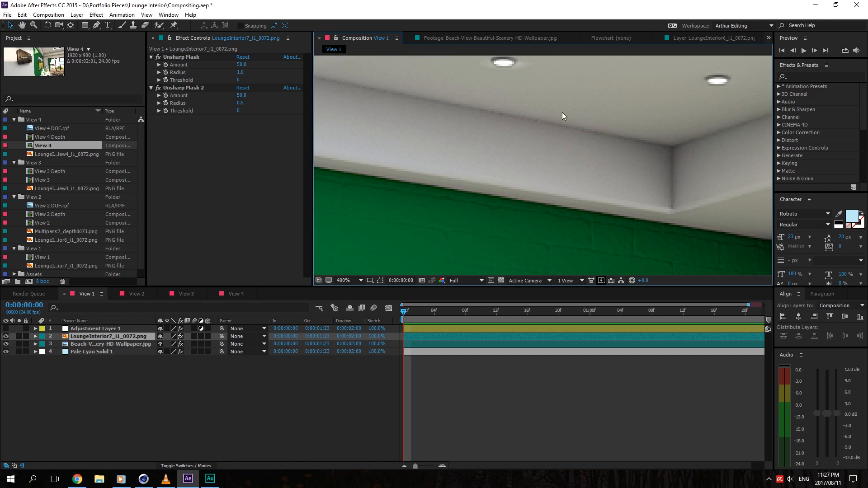
middle_click_drag(562, 112, 596, 271)
scroll(524, 158, "down", 2)
middle_click_drag(510, 160, 531, 98)
scroll(516, 179, "up", 1)
left_click(182, 337)
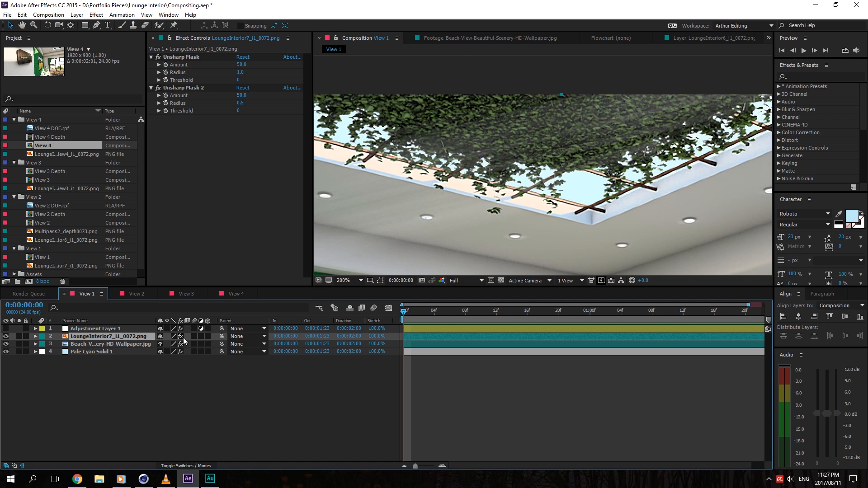
left_click(183, 337)
left_click(183, 337)
Step: Compare the sharpening off and on around the coffee table, sofa and potted plant
middle_click_drag(608, 213, 599, 6)
middle_click_drag(596, 270, 577, 50)
middle_click_drag(672, 115, 520, 154)
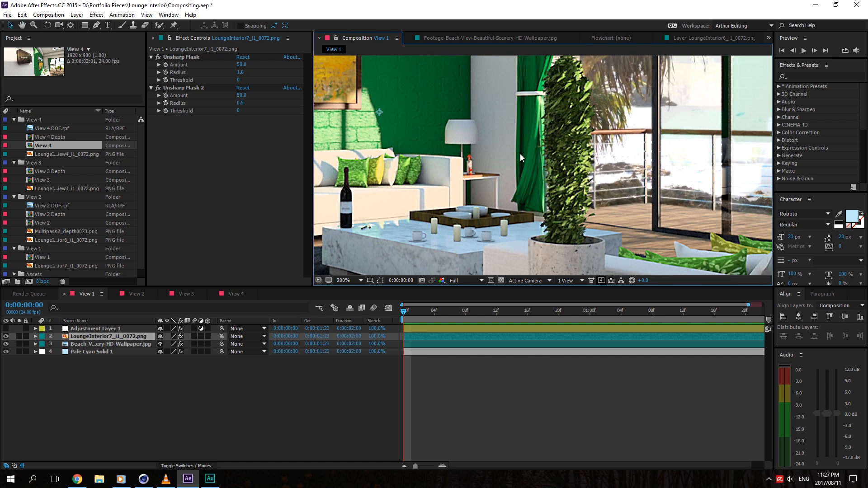
left_click(181, 336)
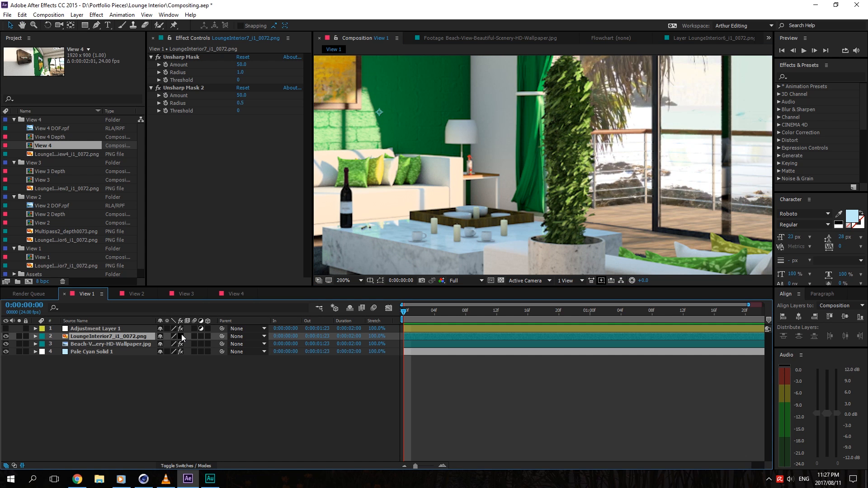
left_click(181, 336)
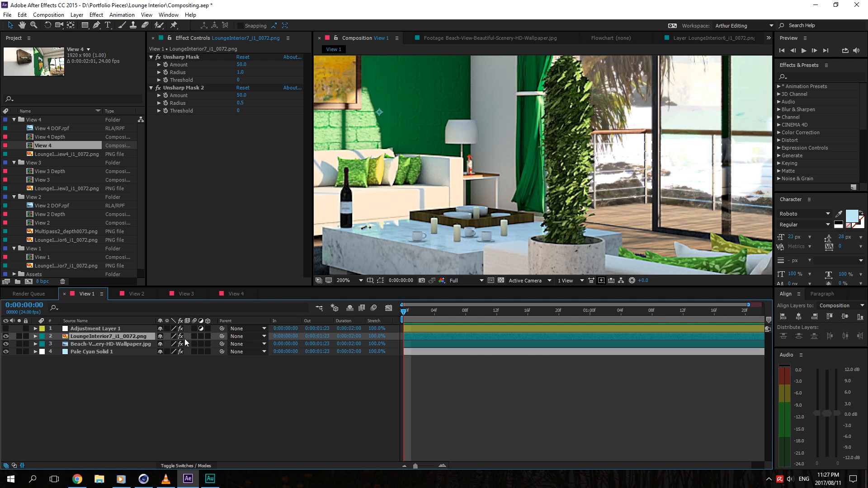
left_click(182, 336)
left_click(181, 337)
Step: Compare the sharpening off and on around the sliding door and curtain, and examine the balcony view
middle_click_drag(632, 184, 428, 232)
middle_click_drag(583, 118, 538, 173)
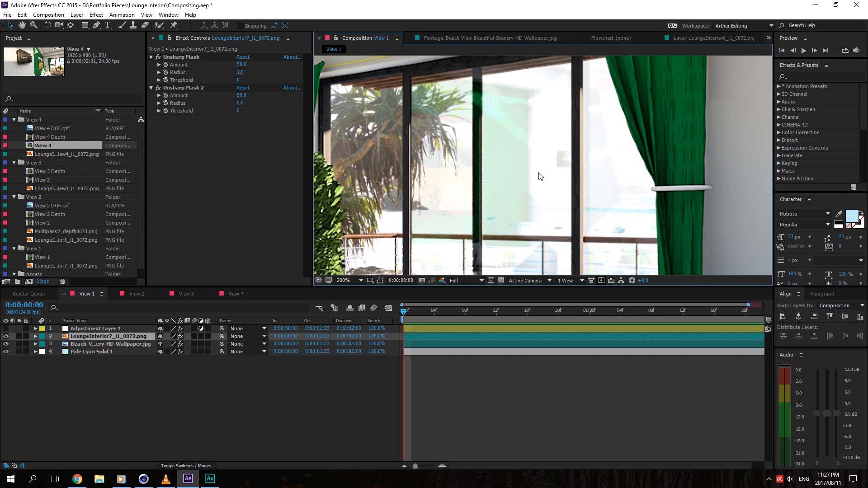
left_click(181, 336)
left_click(181, 336)
left_click(181, 336)
left_click(181, 336)
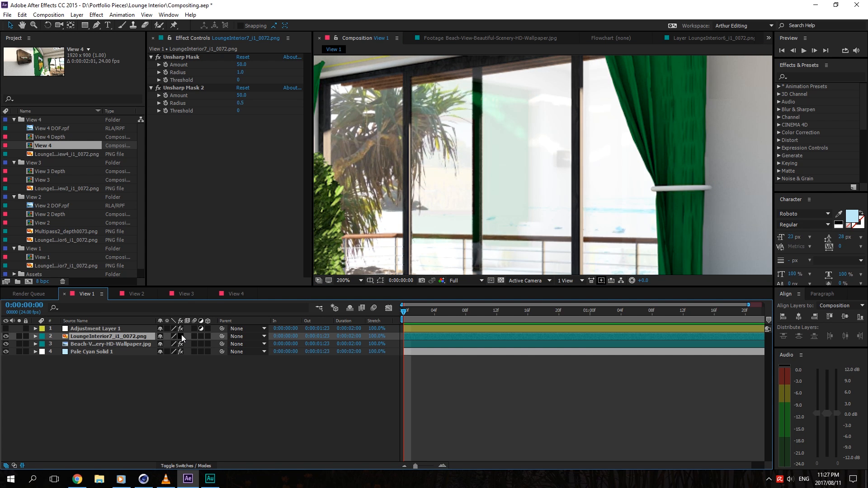
left_click(181, 336)
right_click(549, 156)
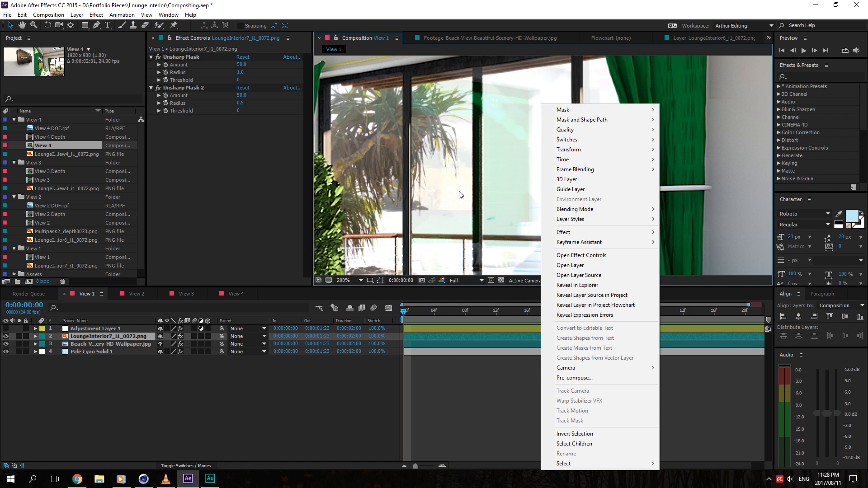
left_click(506, 205)
left_click_drag(505, 205, 497, 167)
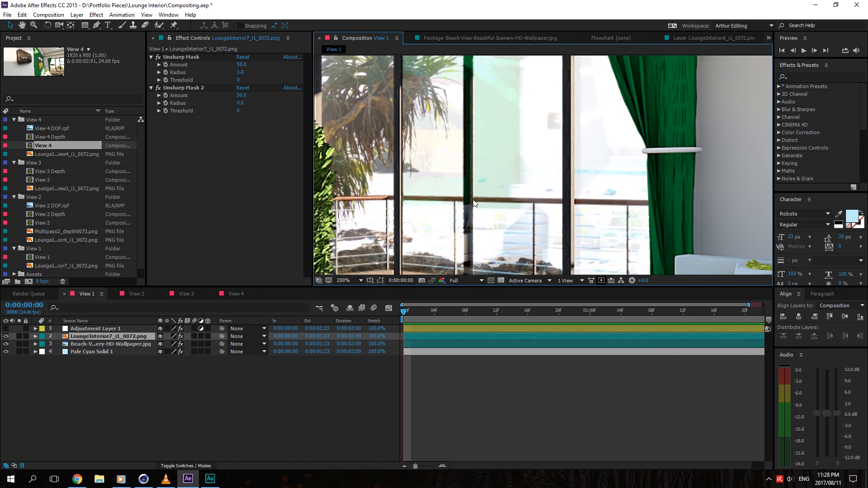
Step: Compare the LoungeInterior7 layer's sharpening off and on around the balcony railing and green curtain
left_click(181, 336)
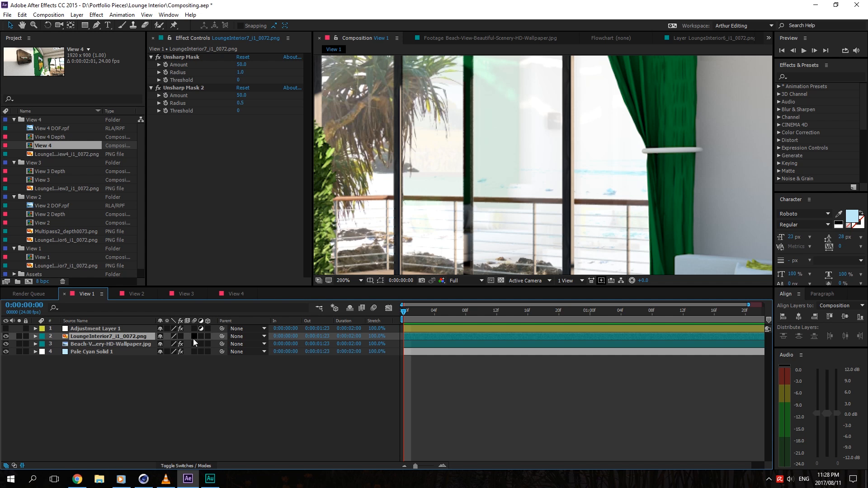
left_click(181, 337)
left_click(181, 336)
left_click(180, 337)
left_click(181, 336)
left_click(181, 337)
Step: Fit the whole View 1 image in the viewer and compare the LoungeInterior7 sharpening off and on
left_click(335, 280)
left_click(378, 300)
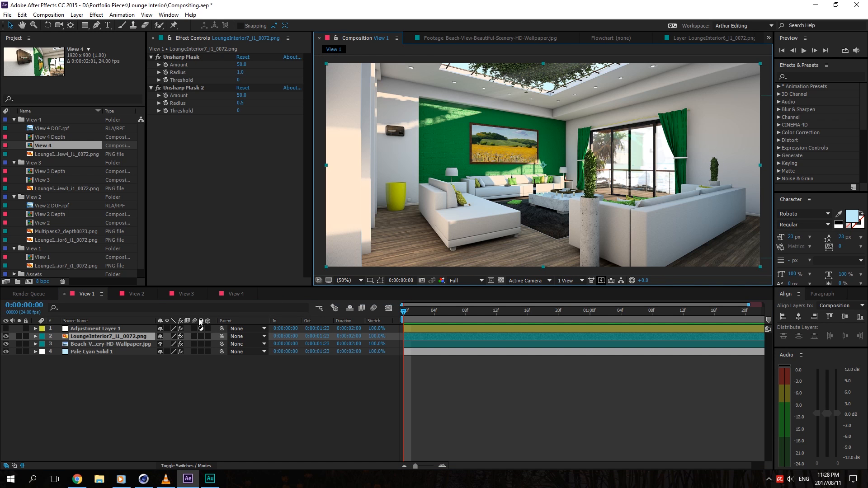
left_click(181, 337)
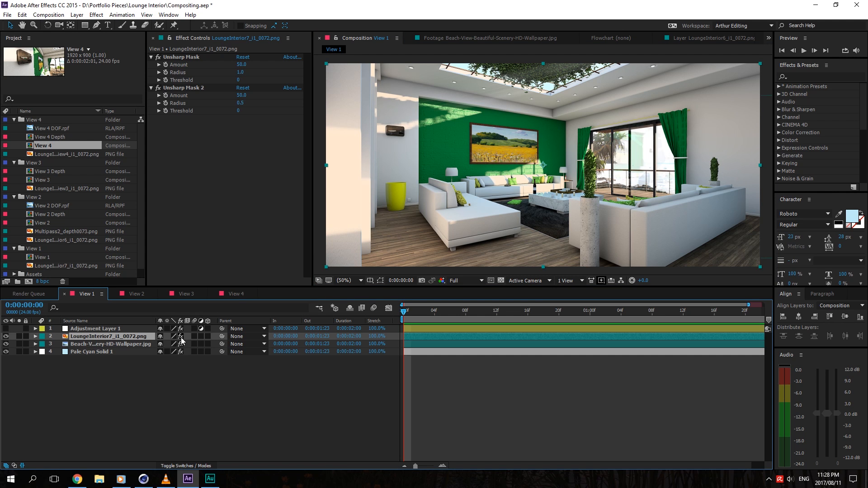
left_click(181, 336)
left_click(181, 337)
Step: Make Adjustment Layer 1 visible in View 1 and disable its CC Toner and Brightness & Contrast effects, isolating Curves
left_click(89, 328)
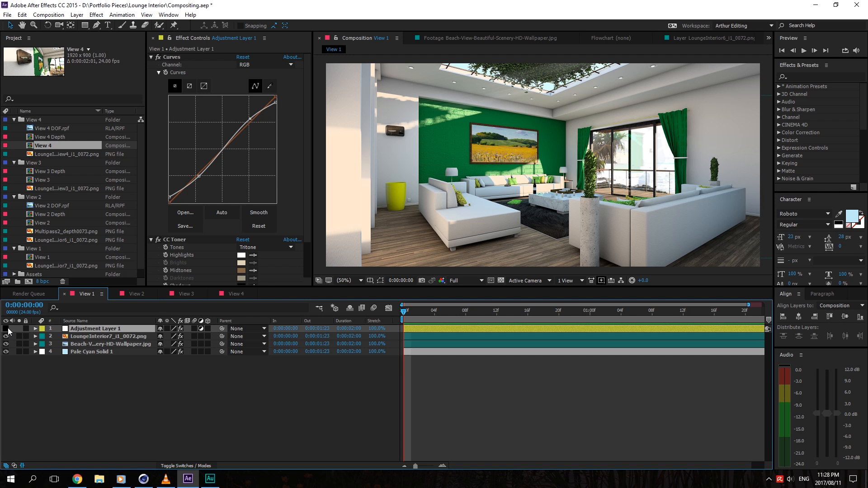
left_click(6, 329)
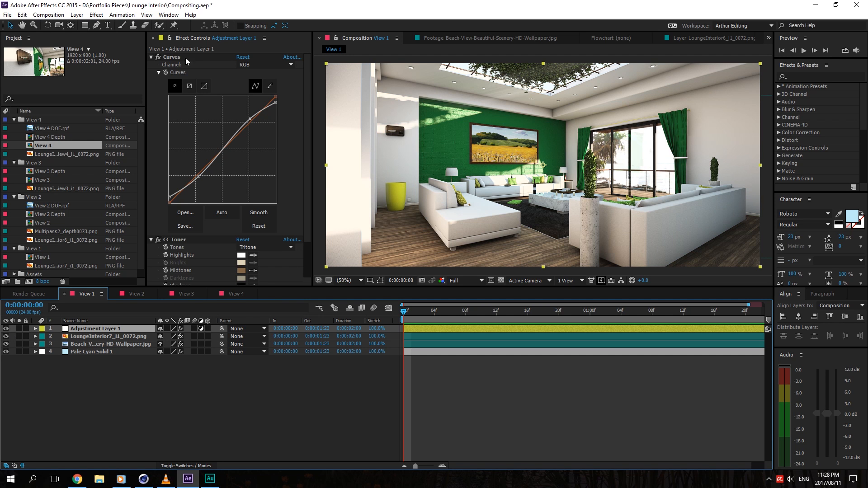
scroll(175, 226, "down", 2)
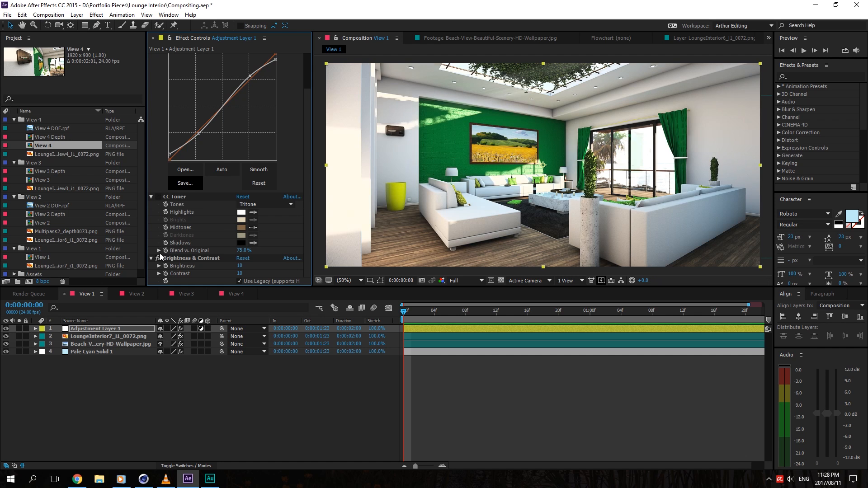
scroll(176, 235, "up", 2)
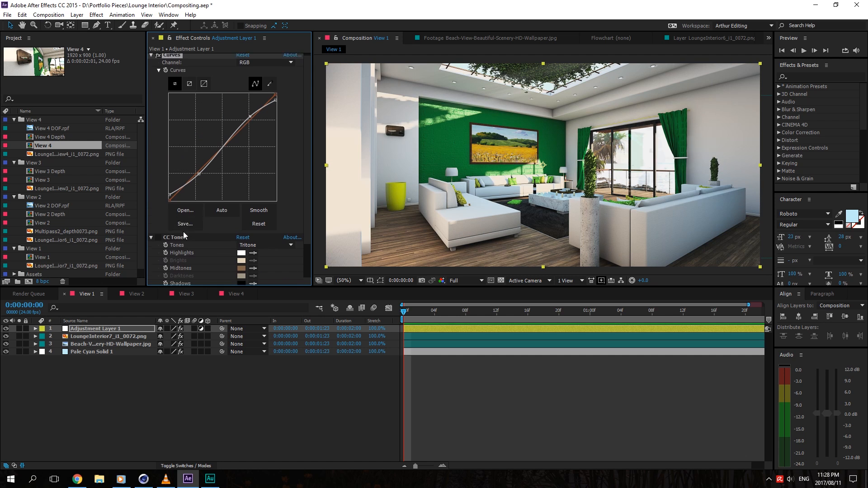
Step: Compare the View 1 image with the adjustment layer's Curves effect off and on, leaving it enabled
left_click(158, 57)
left_click(157, 57)
left_click(158, 57)
left_click(157, 57)
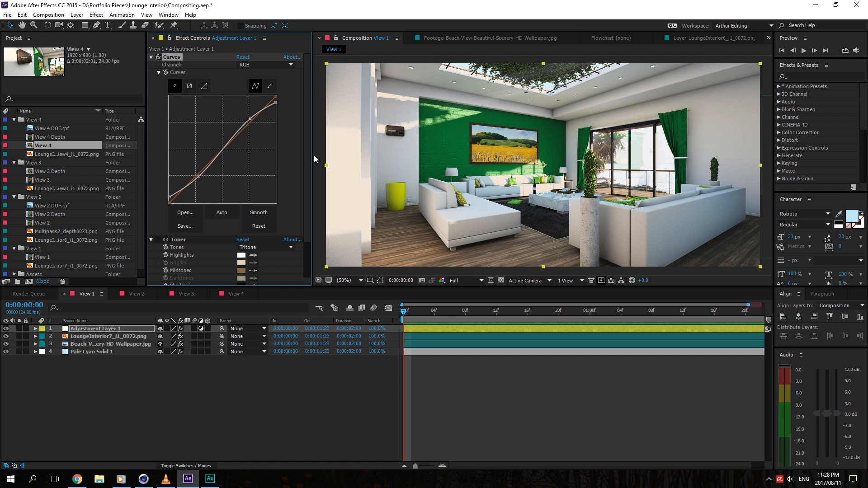
left_click(157, 57)
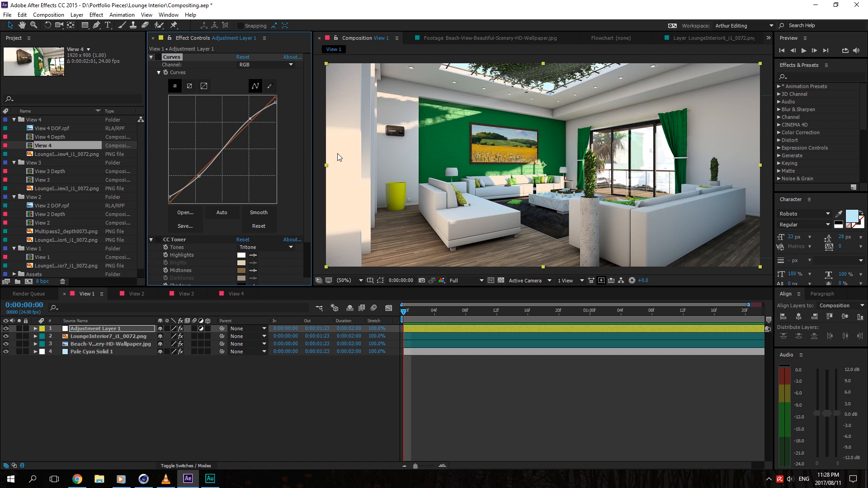
left_click(157, 57)
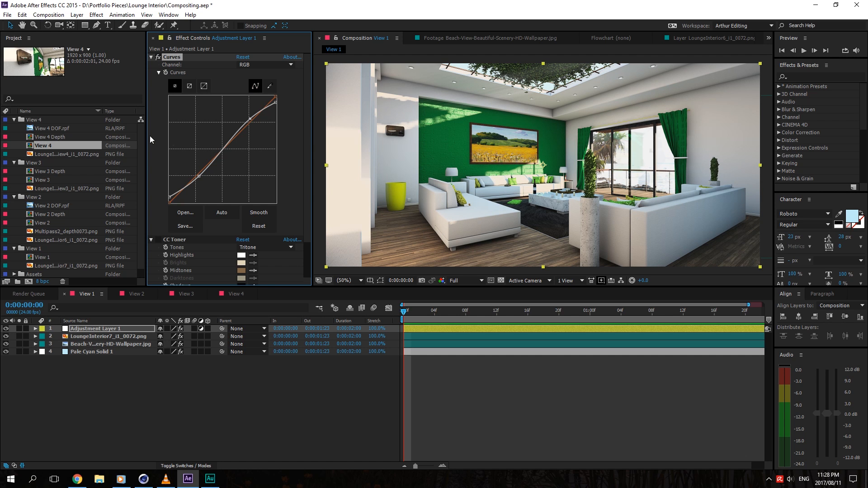
Step: Compare the image with the adjustment layer's CC Toner off and on, leaving the toning enabled
scroll(210, 207, "down", 2)
left_click(154, 196)
left_click(157, 196)
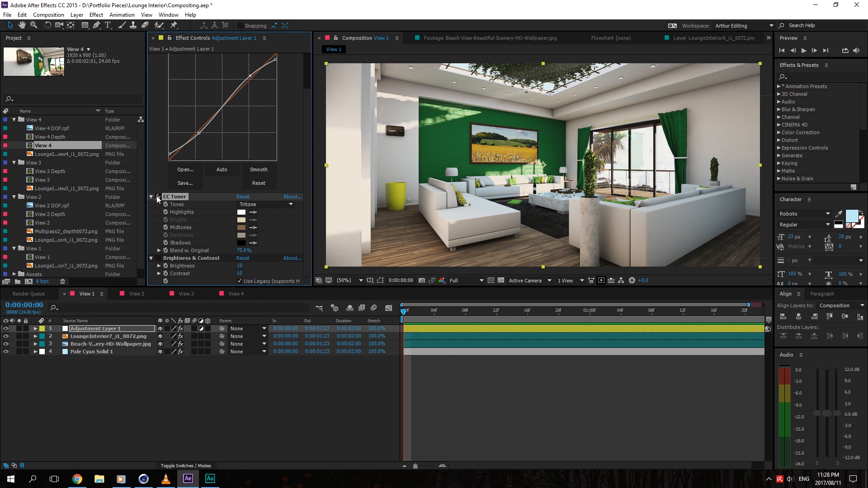
left_click(157, 196)
left_click(160, 196)
Step: Compare the image with the adjustment layer's Brightness & Contrast off and on, leaving the effect enabled
left_click(191, 259)
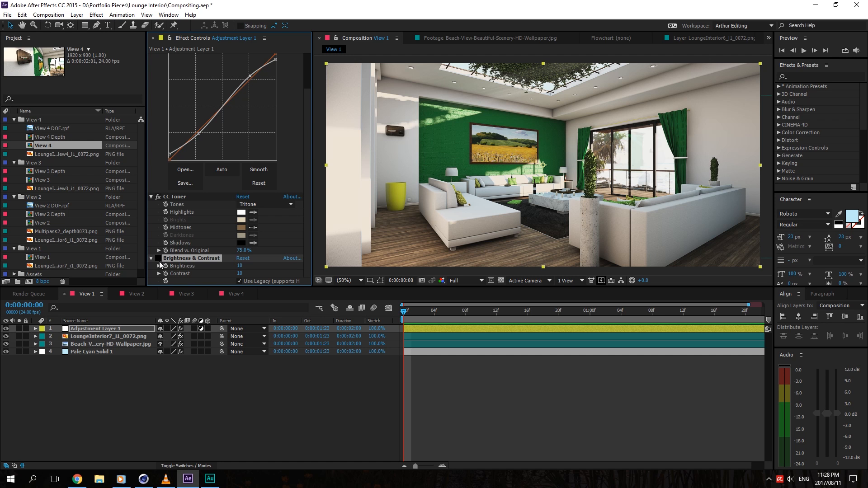
left_click(157, 259)
left_click(158, 259)
left_click(157, 258)
left_click(157, 259)
left_click(158, 259)
left_click(158, 258)
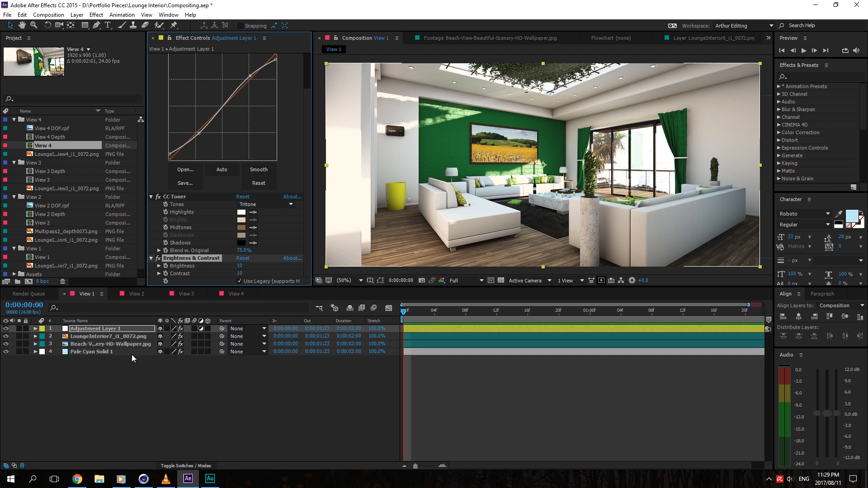
Step: Open the View 2 Depth composition from View 2 and compare the View 2 DOF.rpf layer with Fast Blur off and on
left_click(127, 295)
double_click(95, 344)
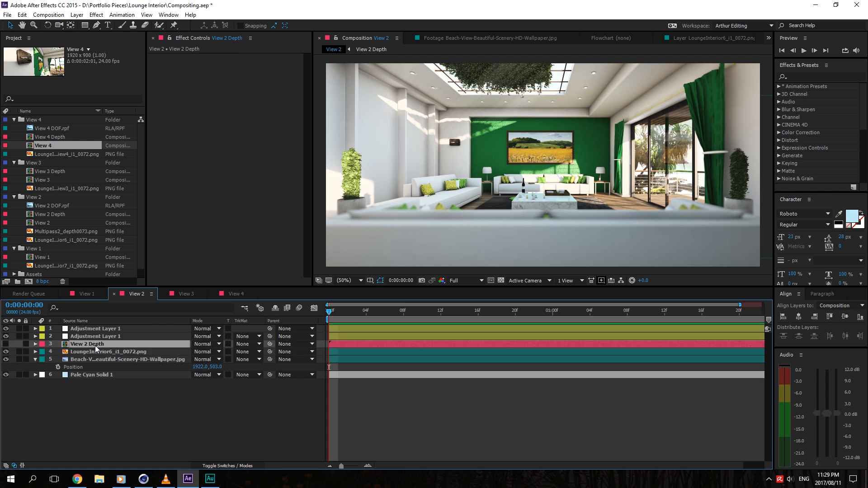
left_click(138, 329)
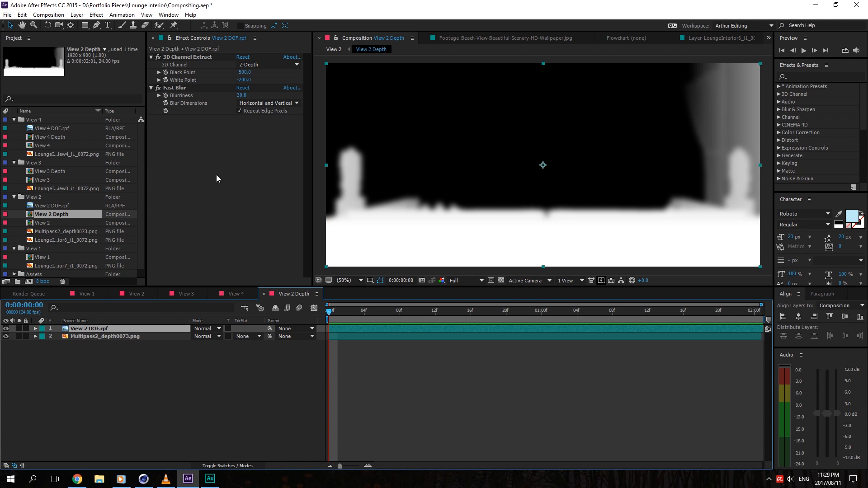
left_click(157, 88)
left_click(158, 88)
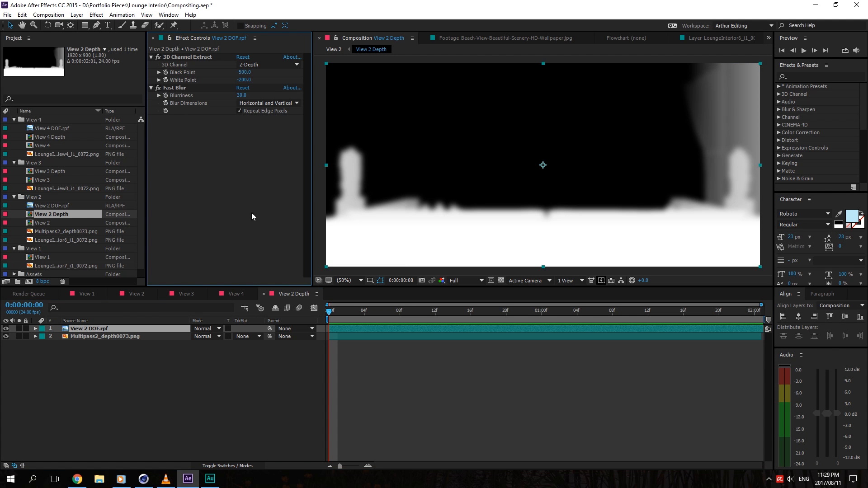
Step: Examine the Camera Lens Blur on View 2's top adjustment layer and compare the blurred plants with the View 2 Depth map
left_click(136, 295)
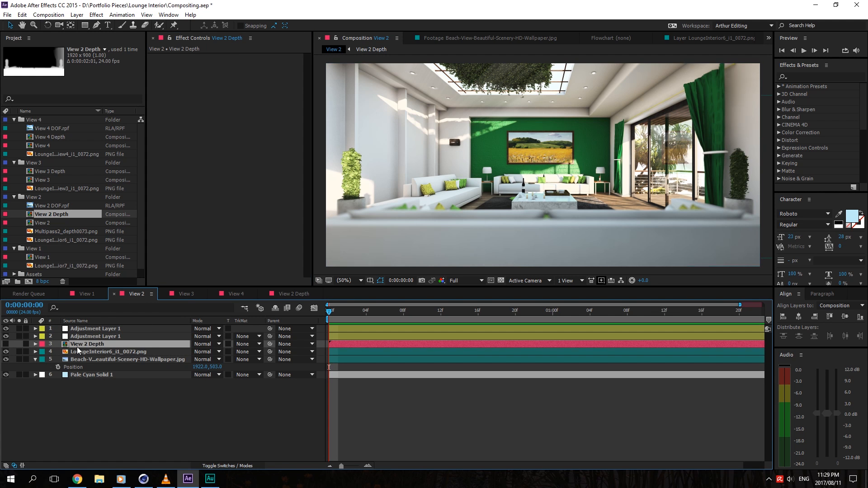
left_click(85, 336)
left_click(88, 330)
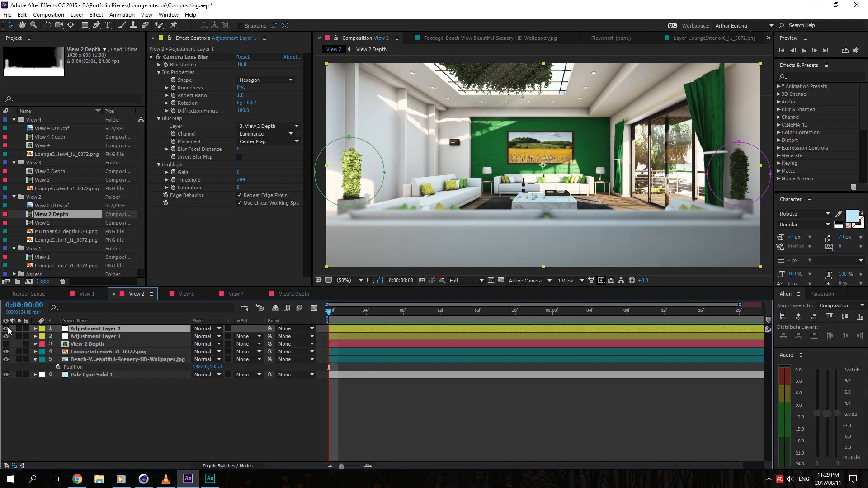
left_click(194, 57)
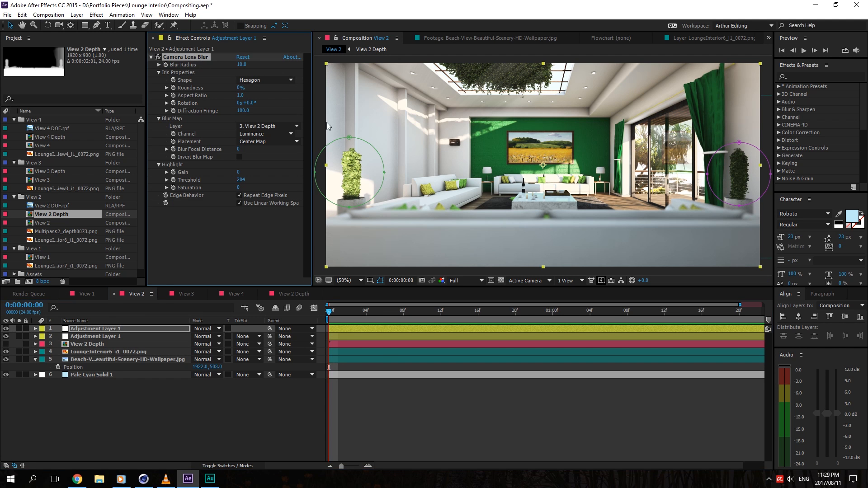
left_click(95, 343)
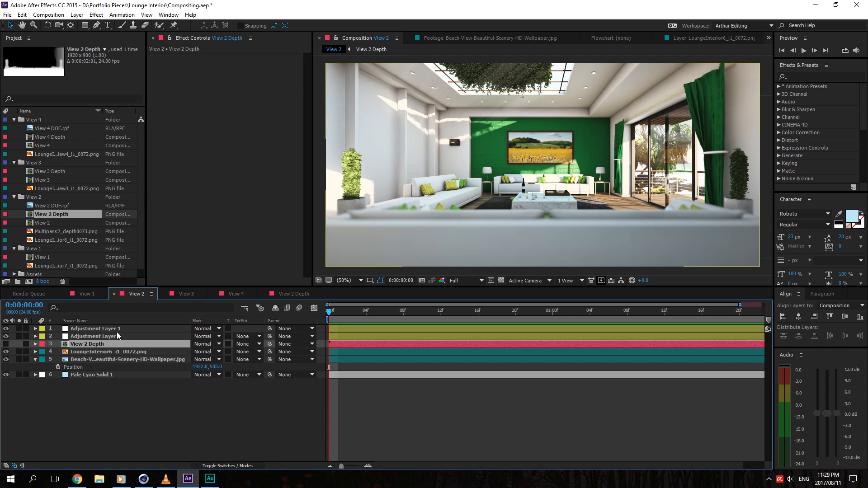
left_click(116, 331)
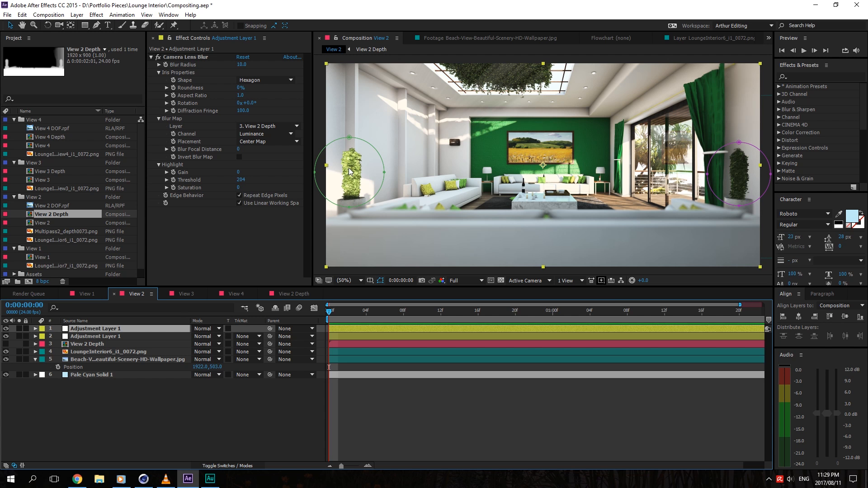
left_click(278, 295)
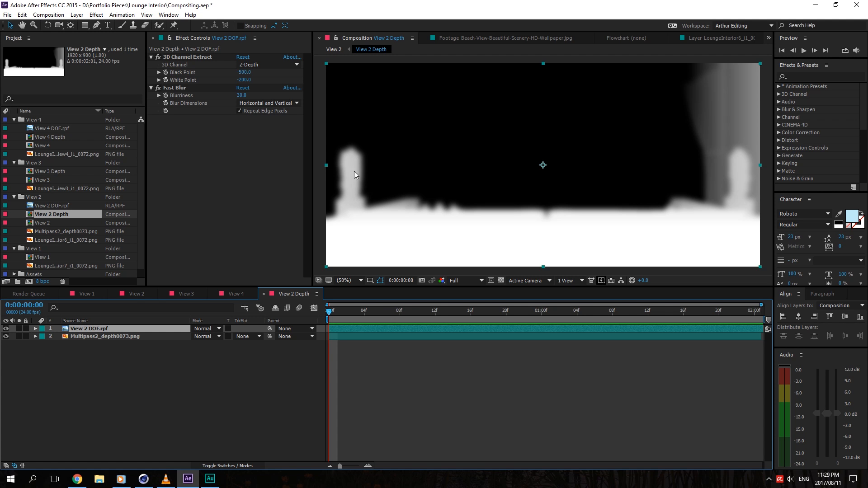
left_click(143, 294)
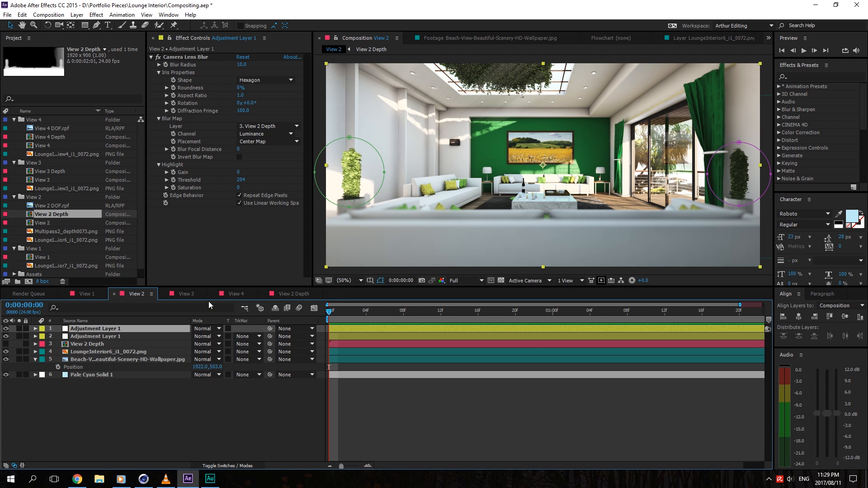
Step: Open the View 3 composition, briefly show its View 3 Depth layer in the viewer, and hide it again
left_click(186, 295)
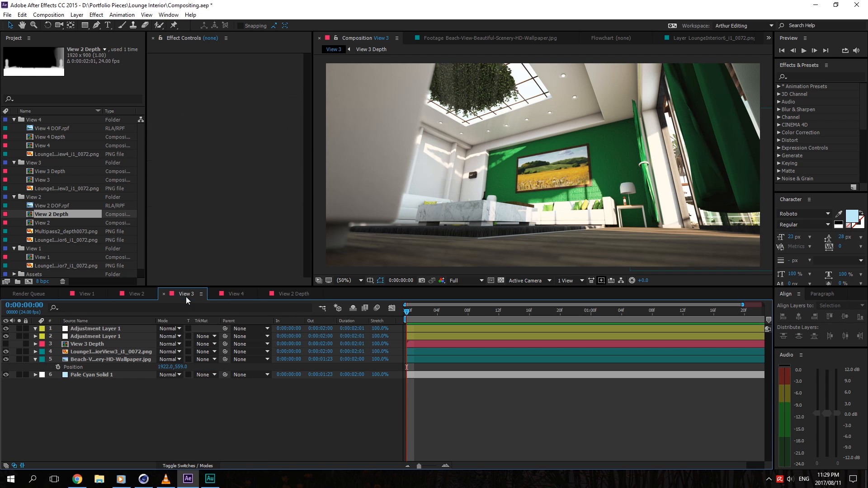
left_click(101, 345)
left_click(6, 344)
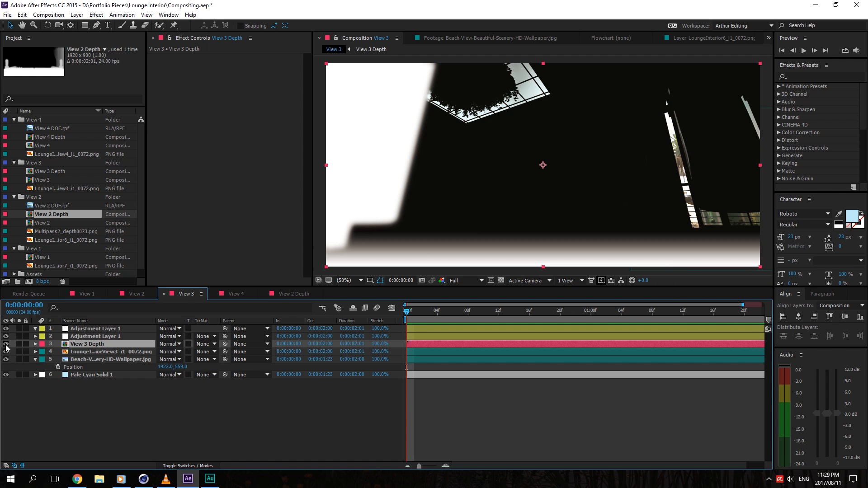
left_click(5, 344)
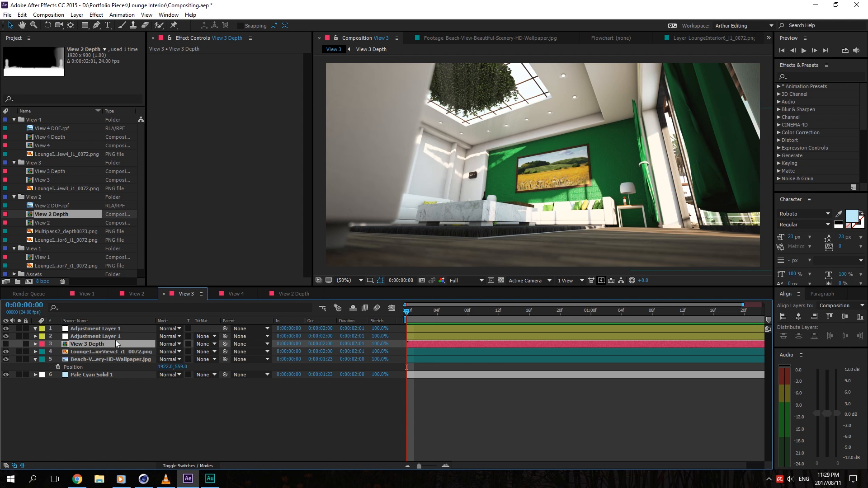
Step: Open the View 3 Depth composition, compare the depth map with Shape Layer 1 hidden and shown, and return to View 3
double_click(115, 342)
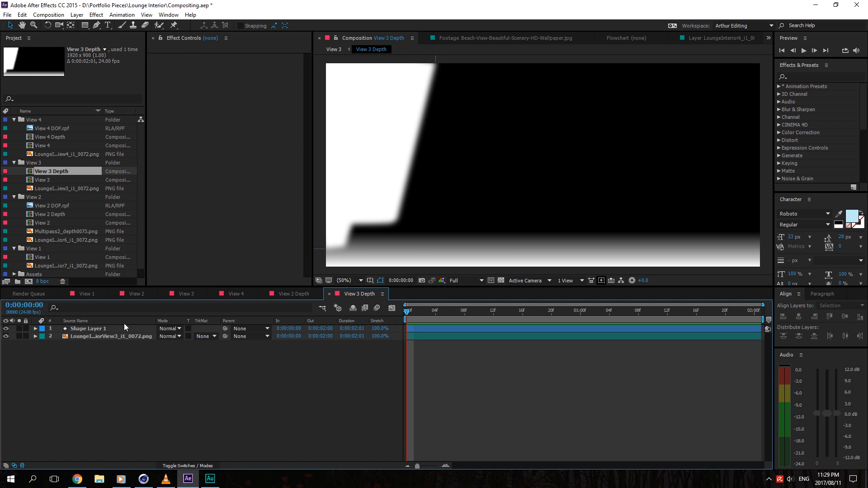
left_click(113, 321)
left_click(113, 327)
left_click(6, 329)
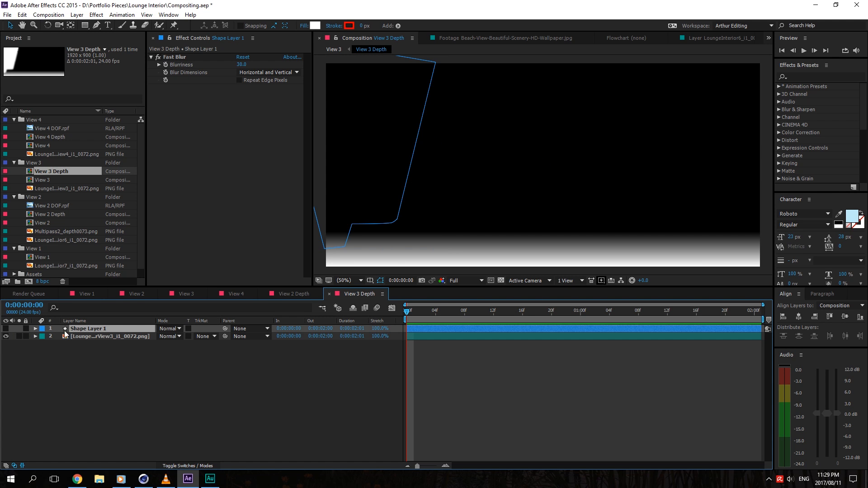
left_click(134, 336)
left_click(128, 330)
left_click(6, 329)
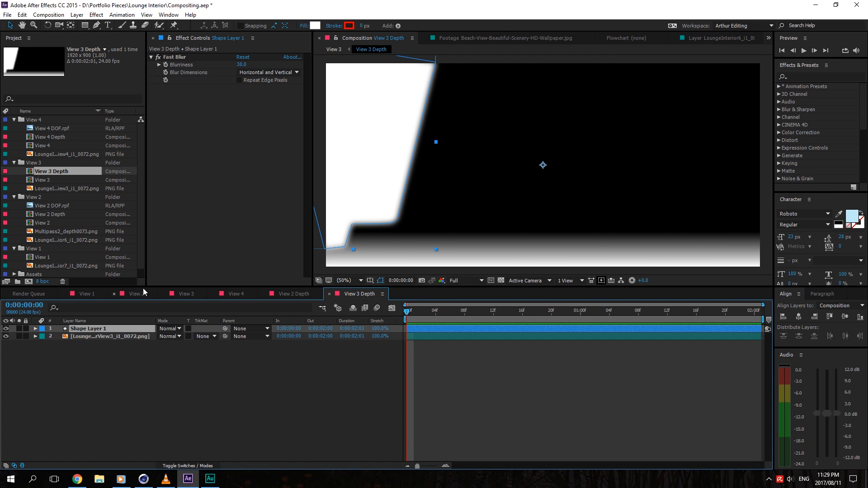
left_click(183, 293)
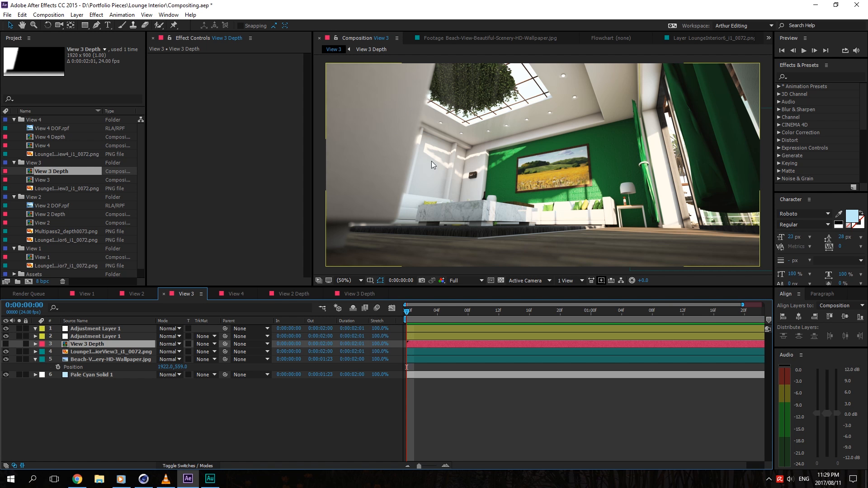
Step: Open the View 4 Depth composition from View 4 and compare the View 4 DOF.rpf layer with 3D Channel Extract off and on
left_click(227, 297)
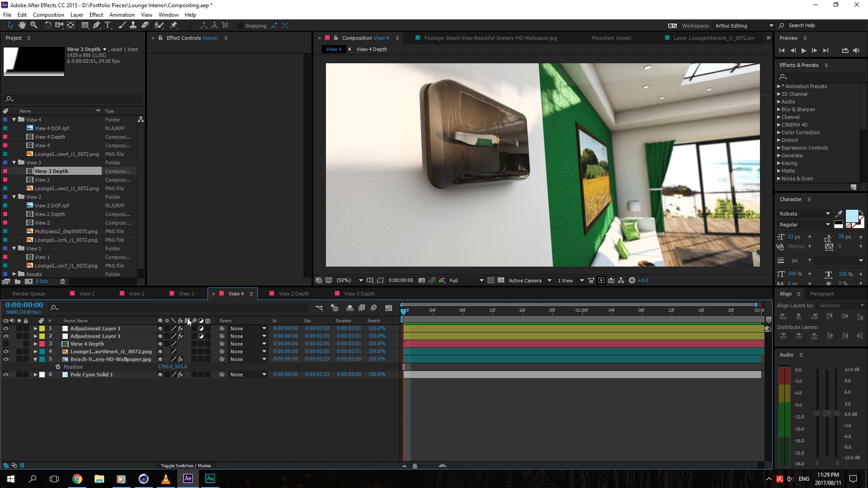
double_click(95, 343)
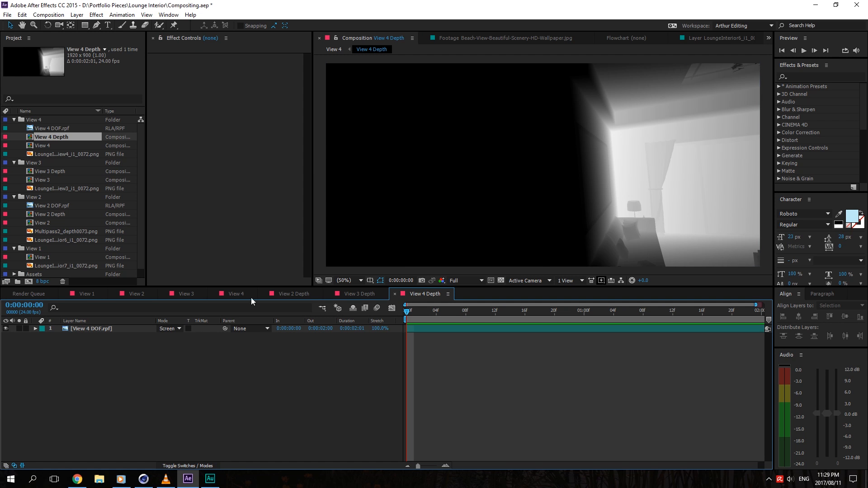
left_click(107, 328)
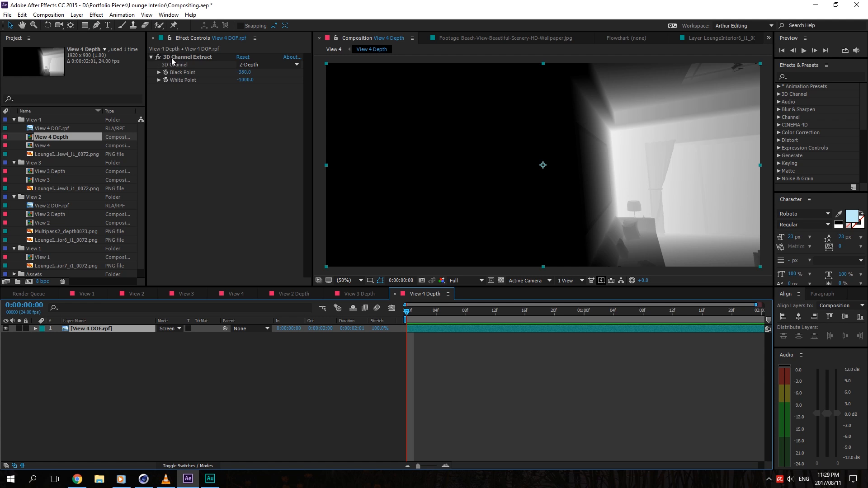
left_click(165, 58)
left_click(159, 57)
left_click(159, 58)
left_click(159, 58)
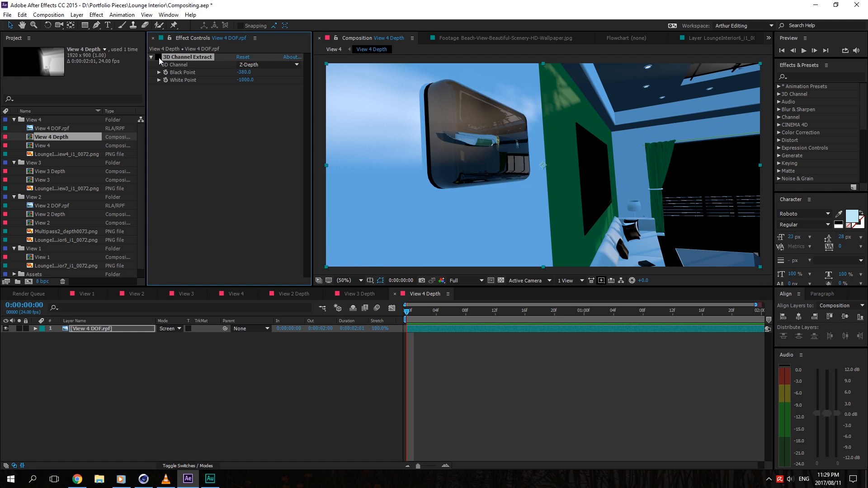
left_click(159, 58)
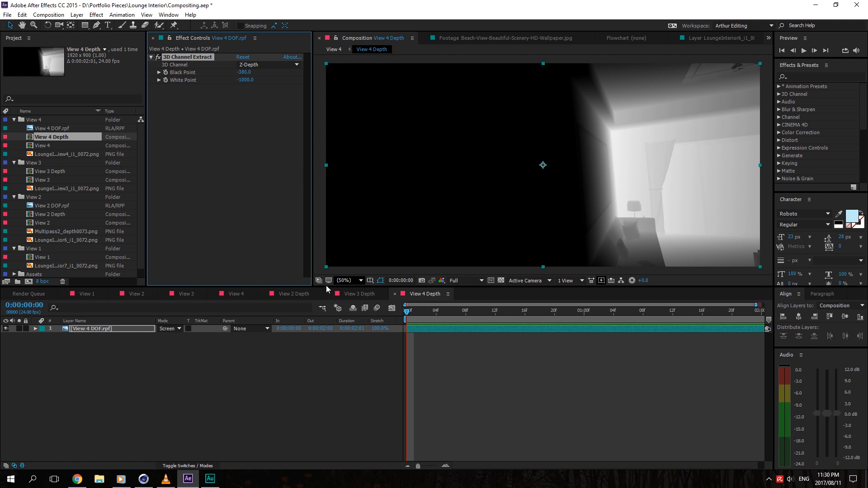
Step: Return to the View 4 composition, switch to Cinema 4D and compare the last two renders in the Picture Viewer history
left_click(221, 297)
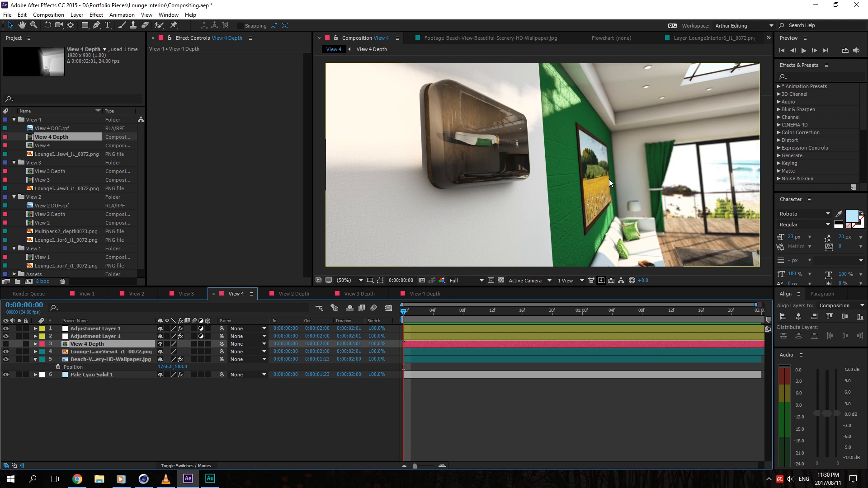
left_click(143, 480)
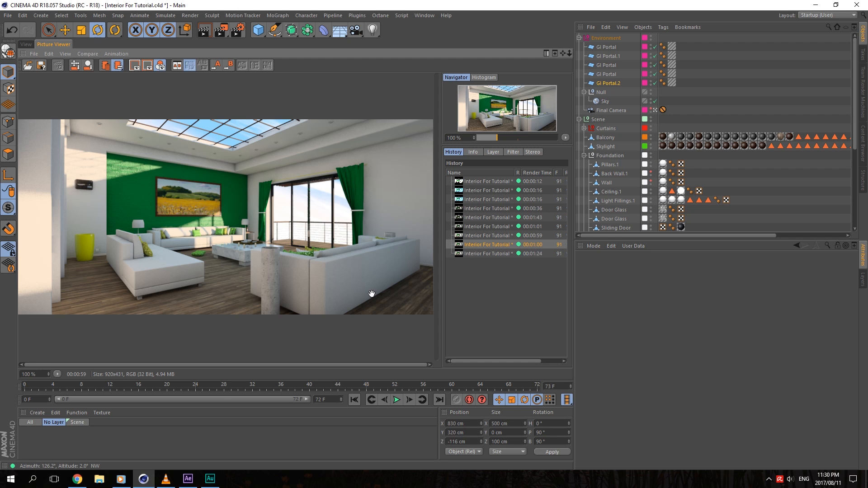
left_click(488, 254)
left_click(488, 246)
left_click(490, 252)
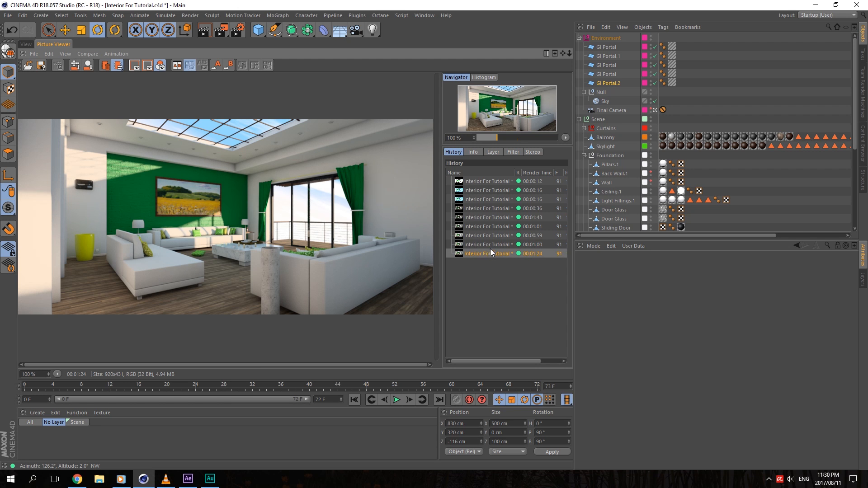
left_click(490, 248)
left_click(487, 253)
left_click(487, 243)
left_click(487, 254)
Step: Compare the last two renders close up around the wall-mounted unit, green wall and yellow bin
scroll(116, 224, "up", 3)
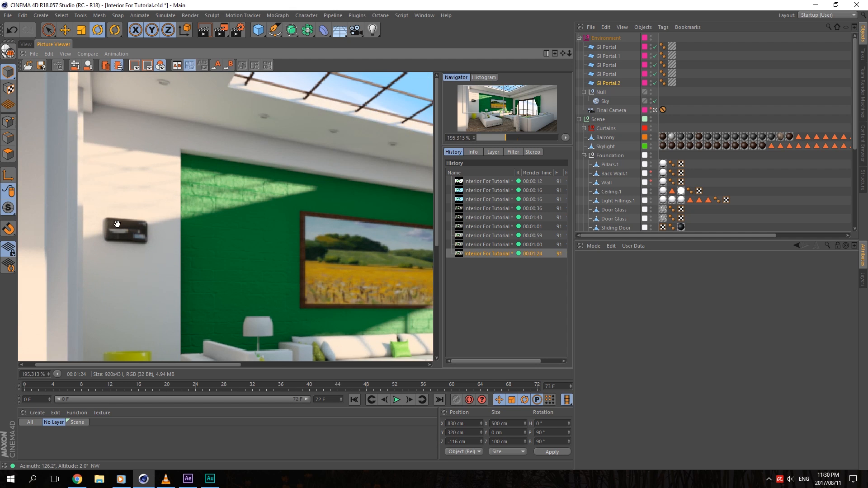
scroll(117, 225, "up", 1)
left_click_drag(116, 225, 168, 111)
left_click(488, 244)
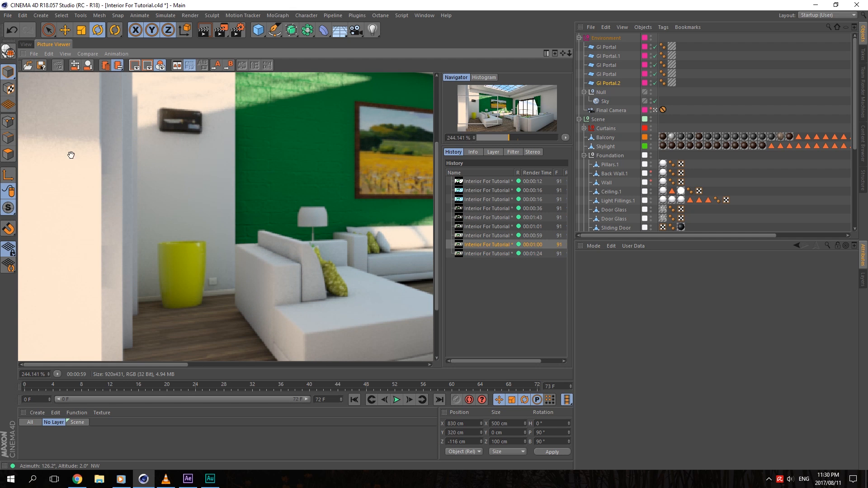
left_click(487, 254)
scroll(83, 192, "down", 2)
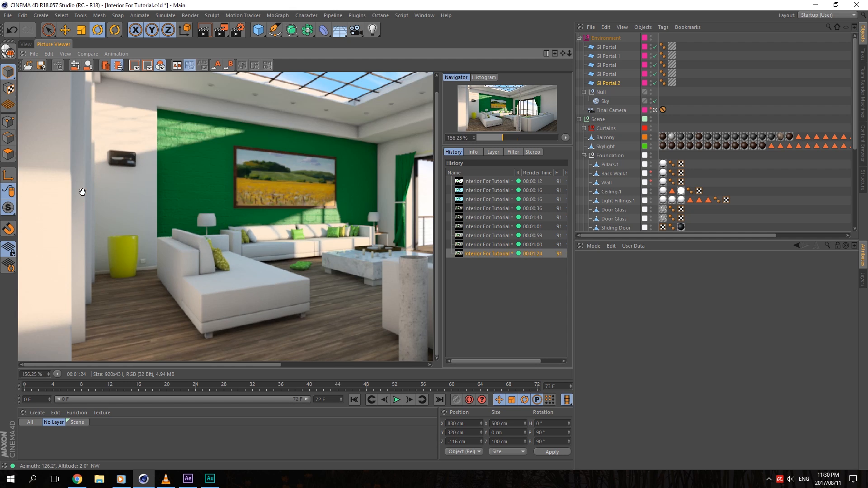
scroll(82, 192, "down", 1)
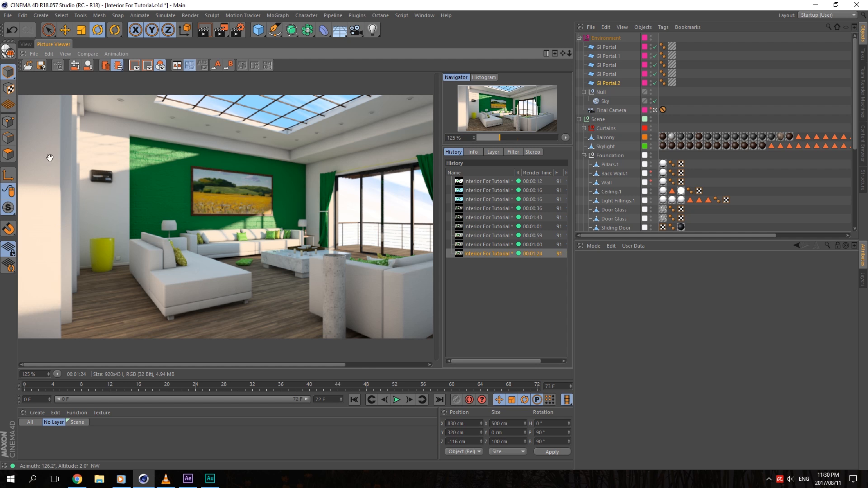
Step: Examine the latest render up close around the painting, ceiling corner, skylight and sliding door
scroll(172, 132, "up", 2)
left_click_drag(326, 177, 247, 168)
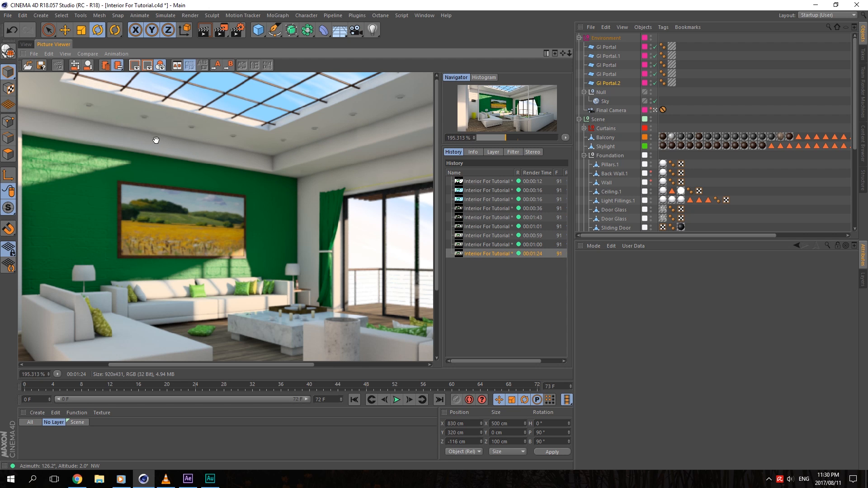
scroll(264, 193, "down", 2)
scroll(264, 193, "up", 3)
left_click_drag(317, 182, 276, 212)
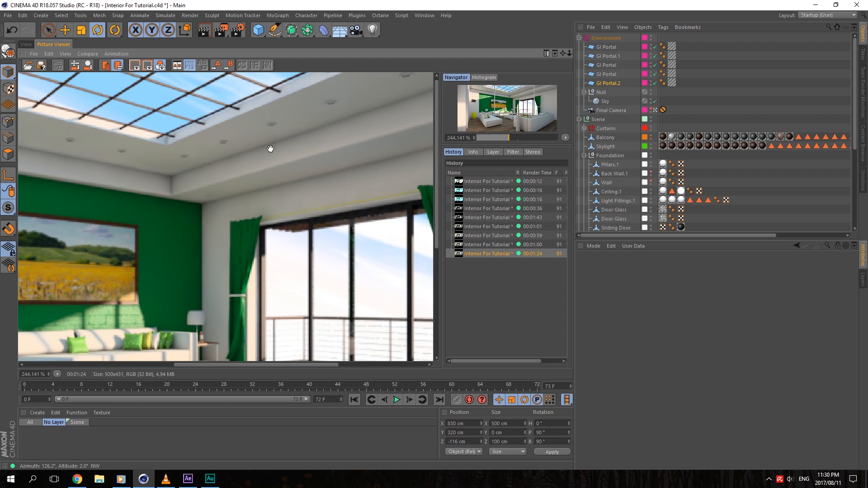
mouse_move(227, 199)
left_mouse_down()
mouse_move(254, 173)
mouse_move(258, 151)
mouse_move(240, 151)
mouse_move(287, 164)
left_mouse_up()
scroll(287, 164, "down", 2)
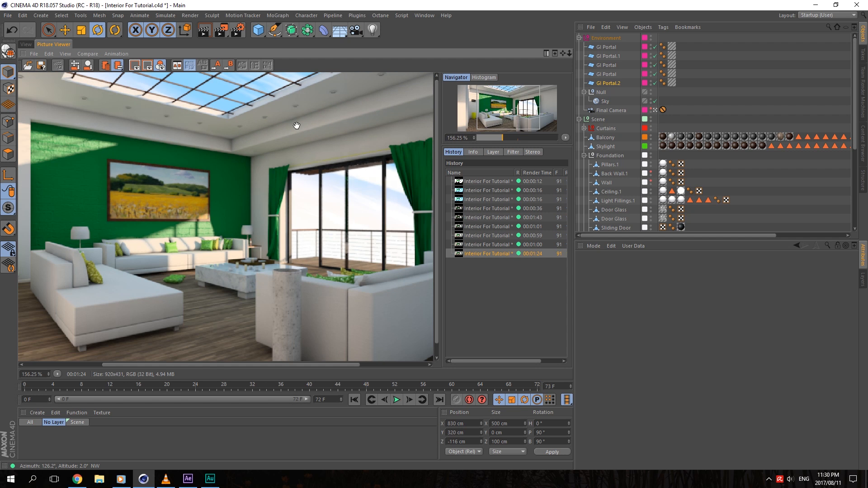
scroll(292, 172, "down", 2)
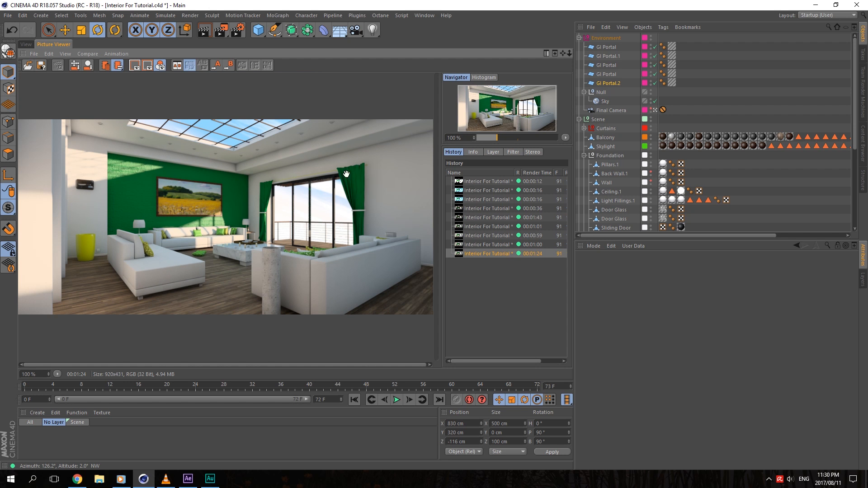
scroll(278, 181, "up", 2)
scroll(278, 180, "up", 2)
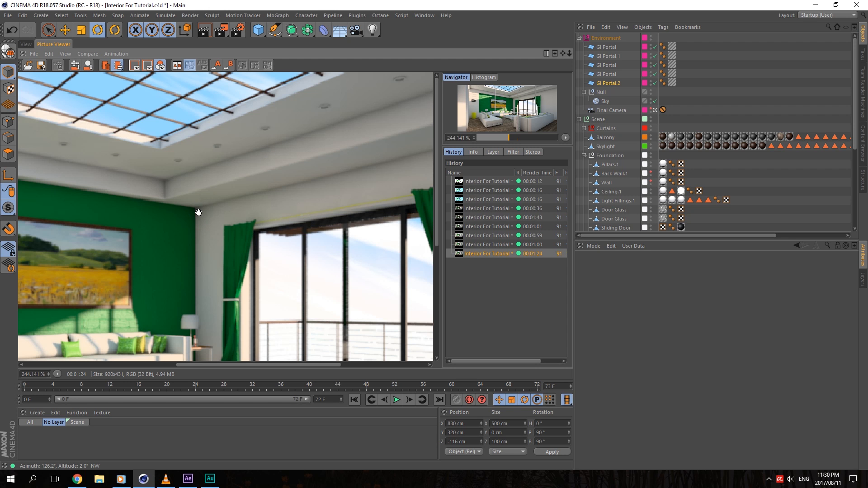
scroll(343, 211, "down", 4)
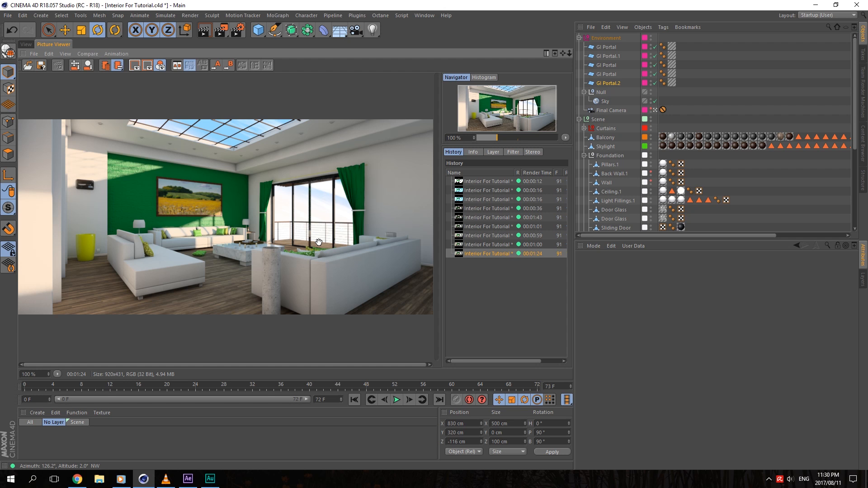
scroll(319, 242, "up", 1)
scroll(313, 268, "down", 1)
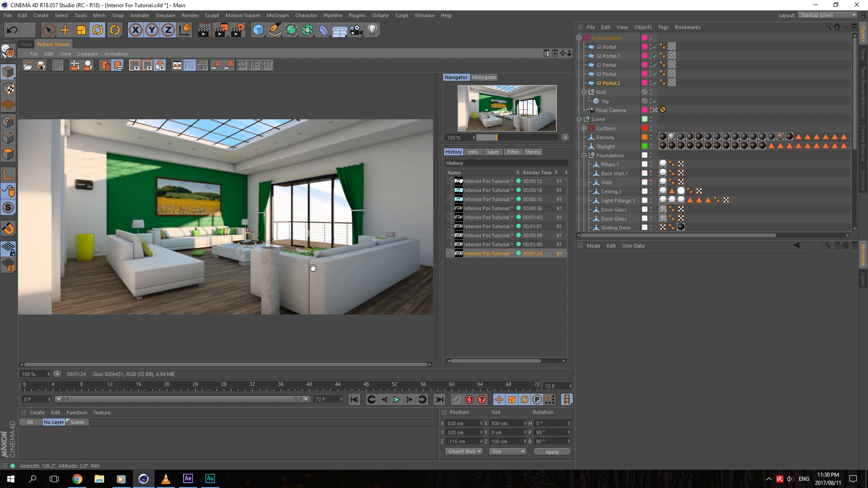
Step: Set the Global Illumination custom Sample Count to 600 in the render settings
left_click(237, 30)
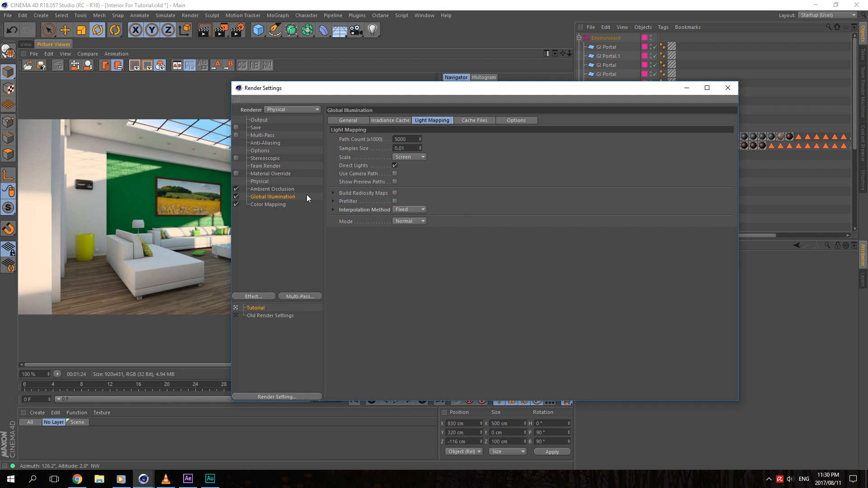
left_click(352, 121)
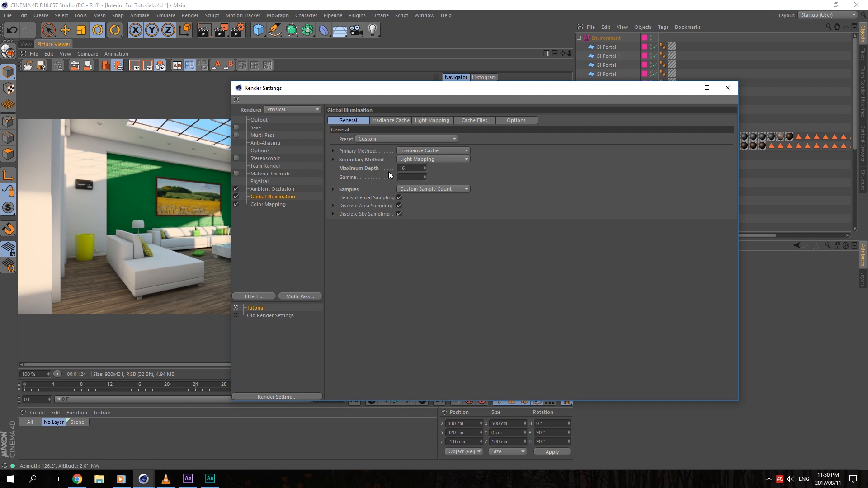
left_click(339, 190)
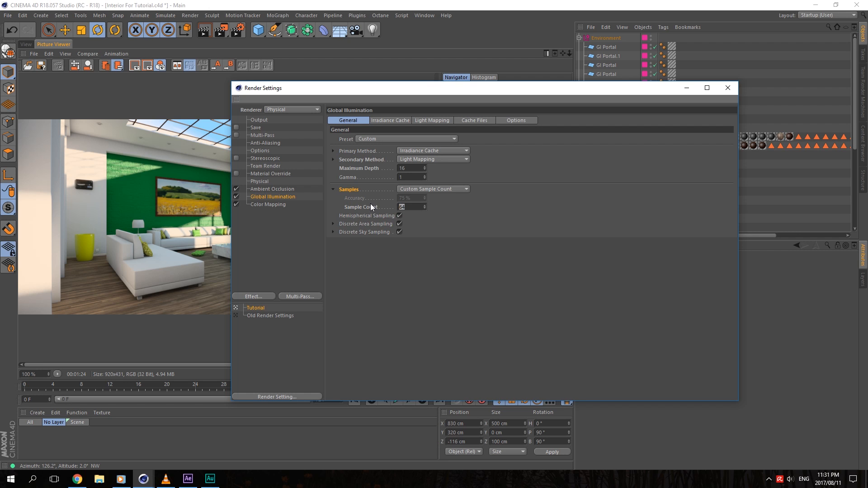
type("6000")
key("BackSpace")
left_click_drag(343, 90, 430, 100)
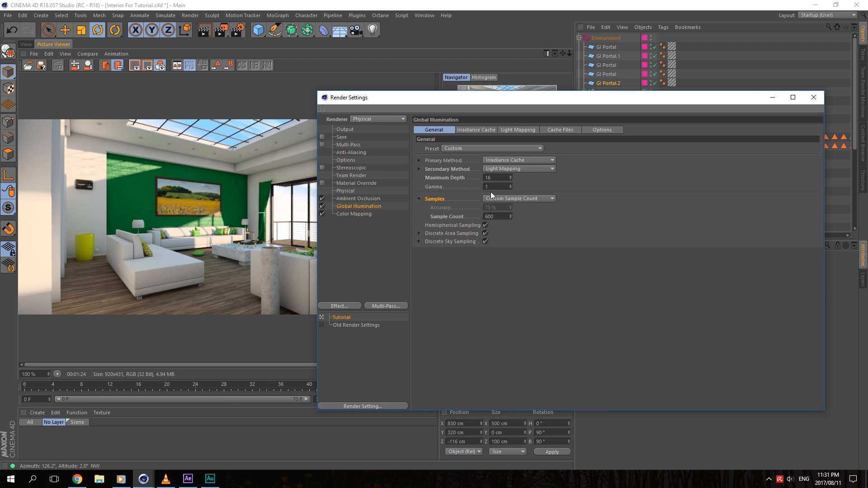
double_click(496, 216)
Step: Review the Global Illumination Irradiance Cache and general settings, then close the render settings
left_click(472, 131)
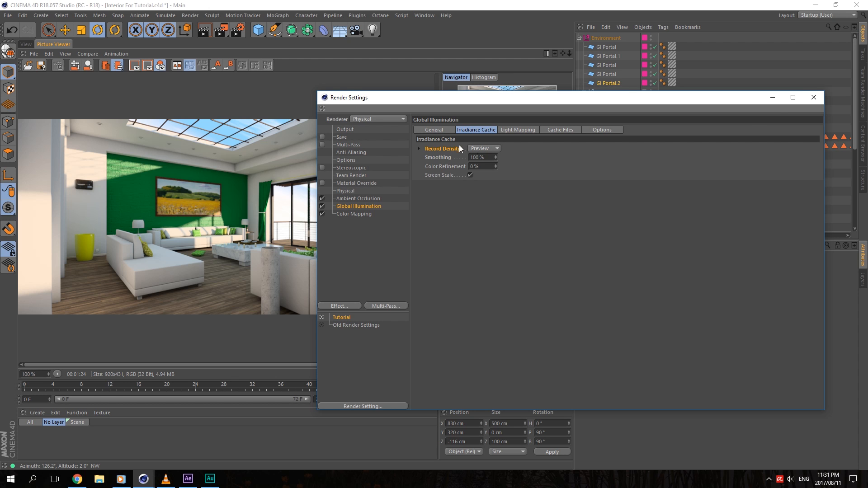
left_click(430, 131)
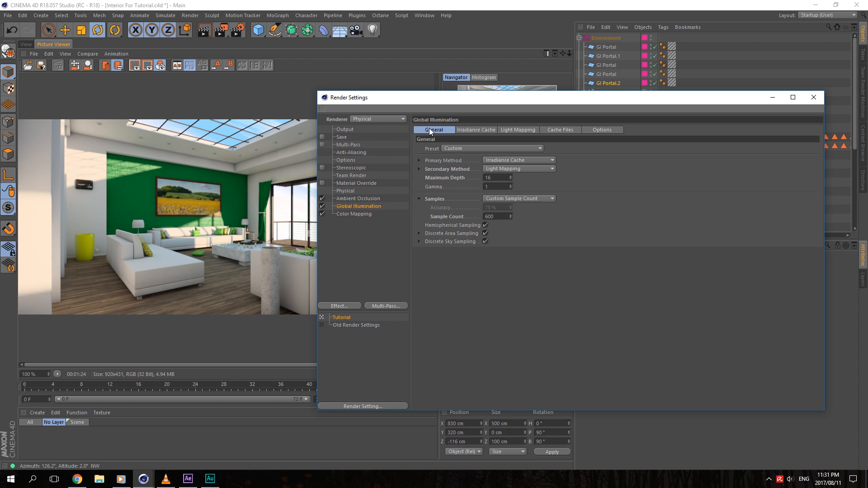
left_click_drag(626, 5, 529, 215)
left_click(724, 216)
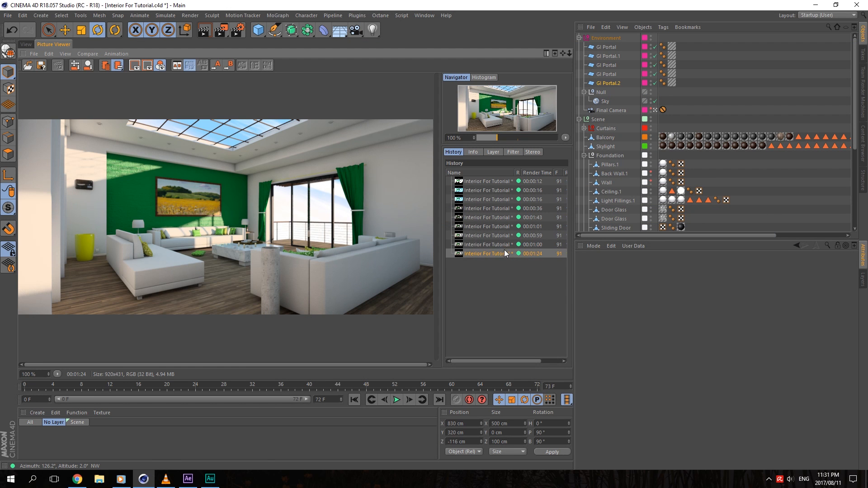
Step: Switch to After Effects and, in View 1, hide every layer except LoungeInterior7_i1_0072.png, leaving that layer selected
left_click(187, 479)
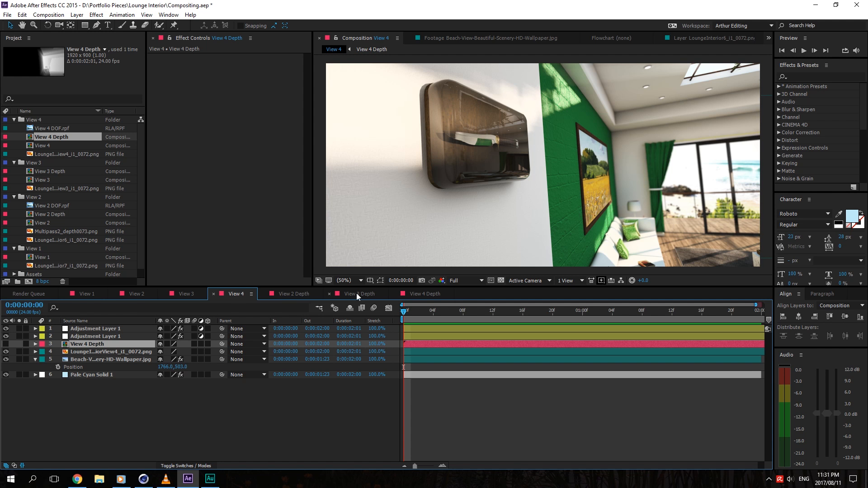
left_click(135, 294)
left_click(86, 294)
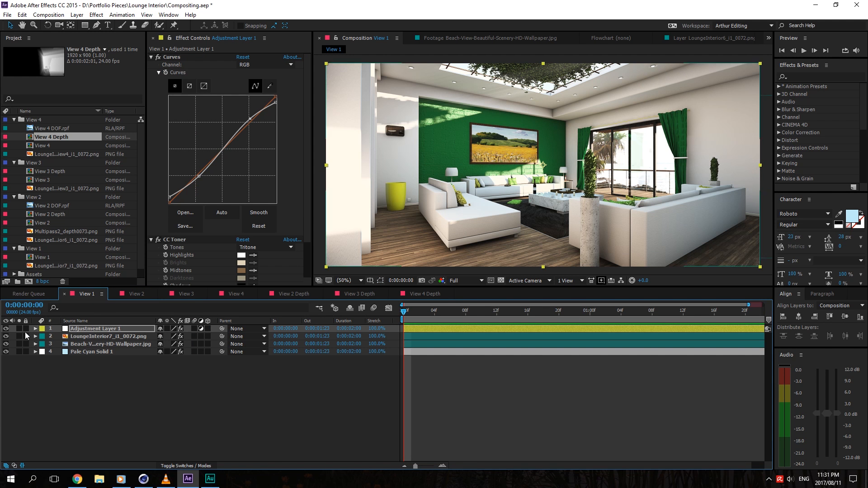
left_click(6, 329)
left_click(6, 337)
left_click(6, 351)
left_click(6, 344)
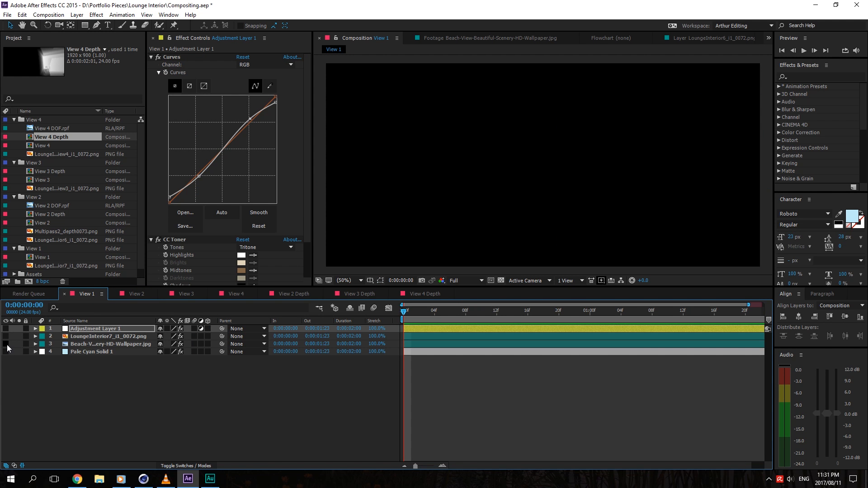
left_click(6, 337)
left_click(153, 365)
left_click(110, 336)
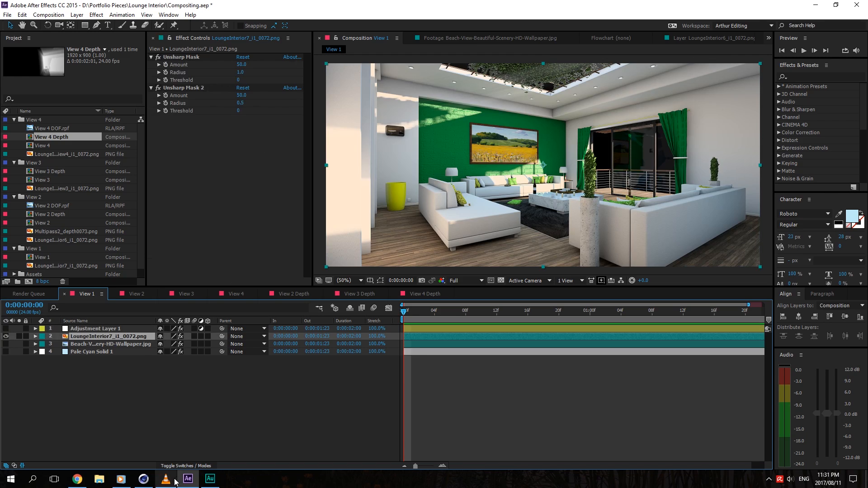
Step: Compare the LoungeInterior7_i1_0072.png image in After Effects with the latest Cinema 4D render by alternating between the two programs
left_click(151, 481)
left_click(151, 482)
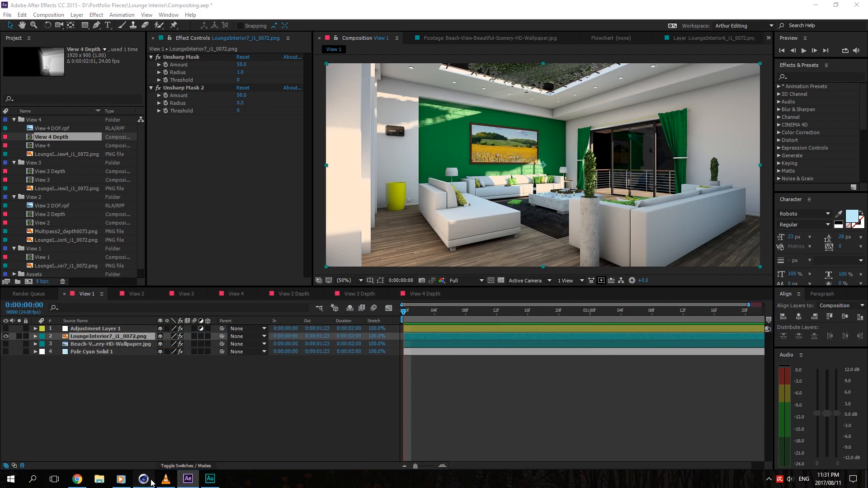
left_click(151, 482)
left_click(151, 482)
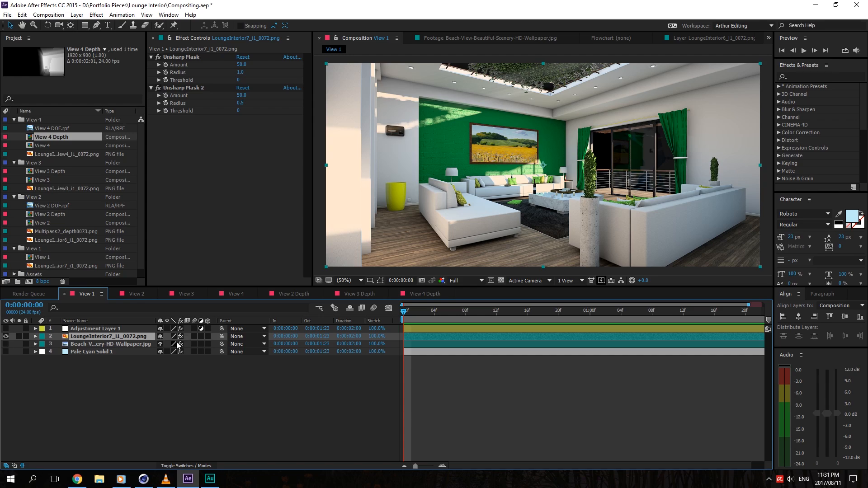
left_click(74, 480)
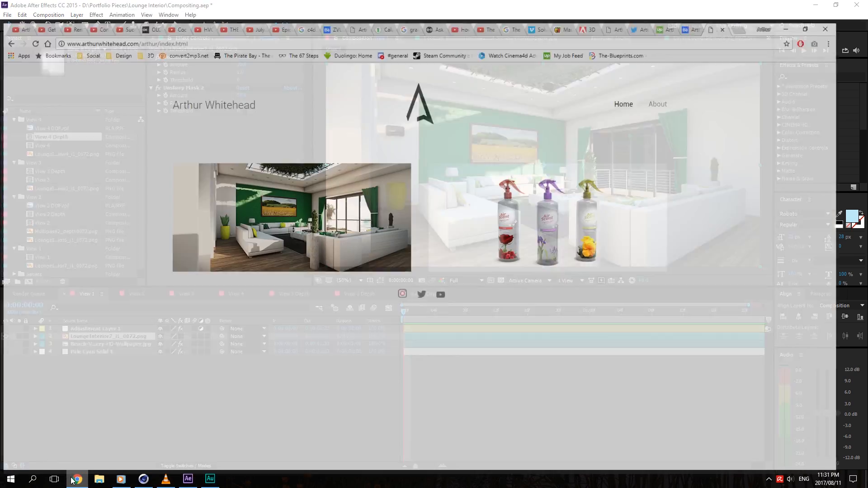
left_click(75, 480)
left_click(143, 480)
left_click(142, 482)
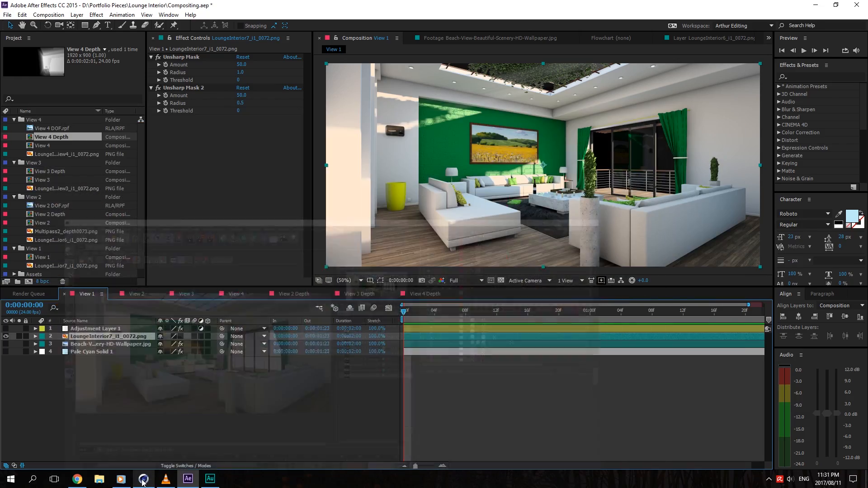
left_click(142, 482)
left_click(142, 481)
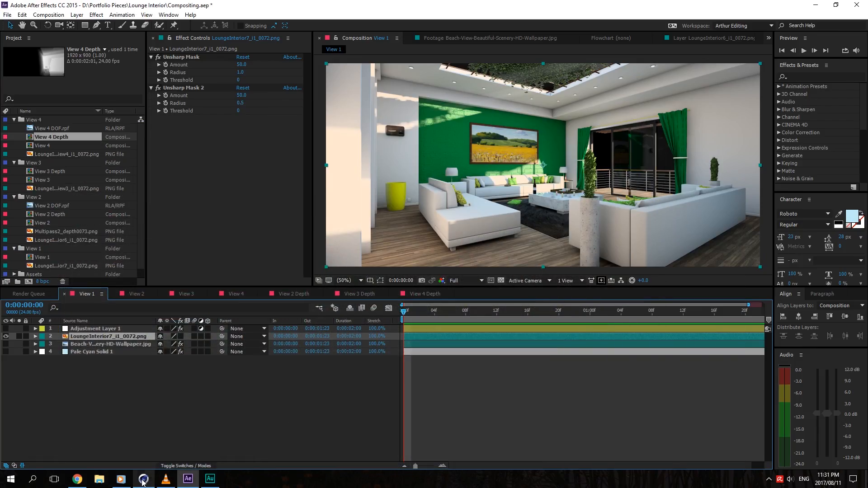
left_click(143, 481)
left_click(143, 481)
left_click(143, 481)
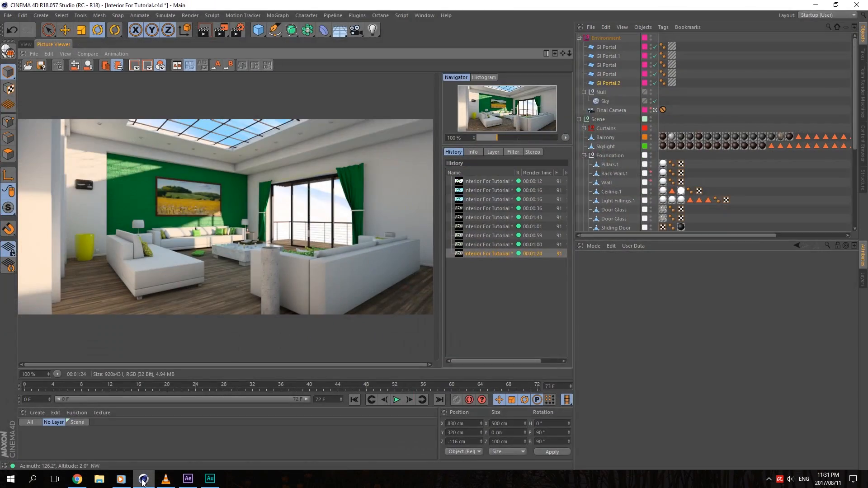
left_click(142, 482)
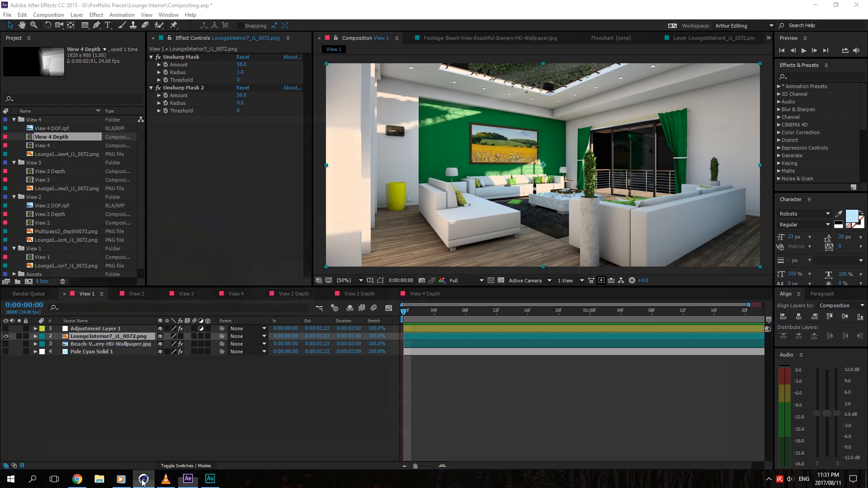
left_click(142, 481)
left_click(142, 482)
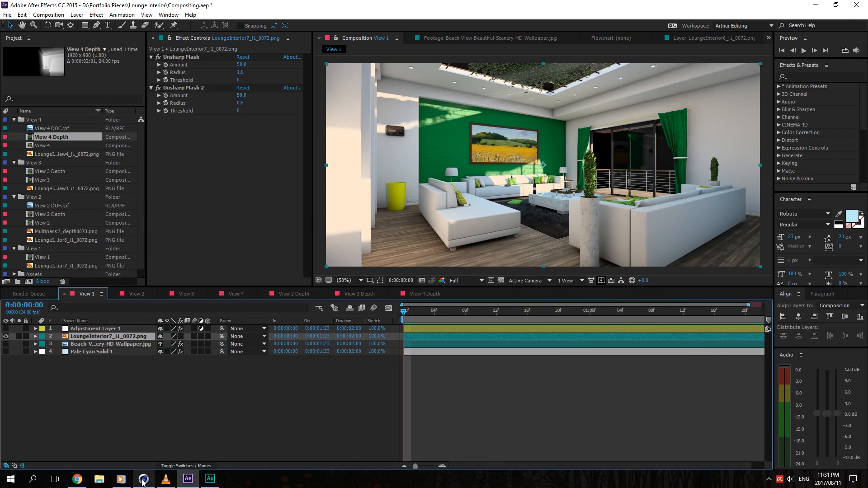
left_click(142, 482)
left_click(142, 482)
left_click(142, 482)
left_click(142, 482)
left_click(142, 481)
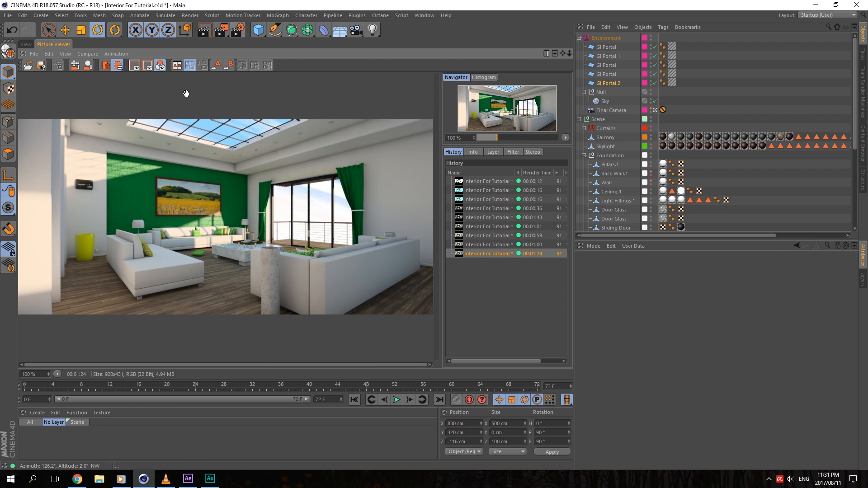
Step: Set the Global Illumination Maximum Depth to 1 in the Tutorial render settings, with the camera view maximised behind the settings window
left_click(236, 28)
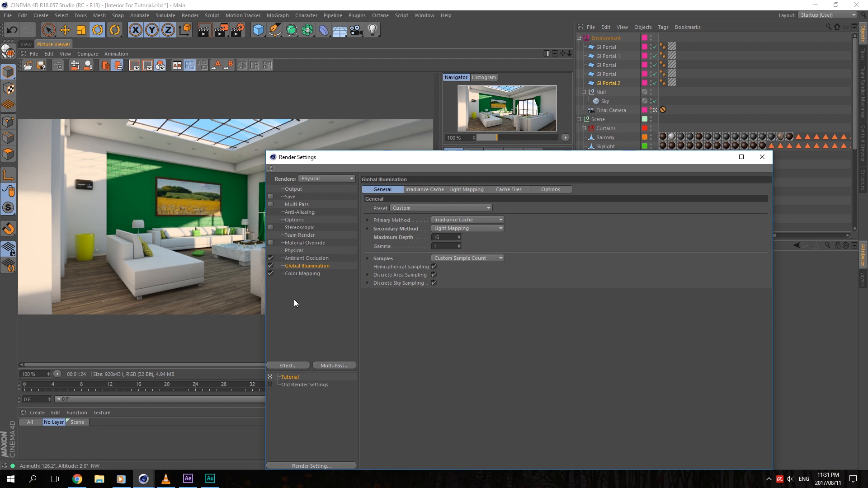
left_click(291, 384)
left_click(291, 377)
left_click(26, 45)
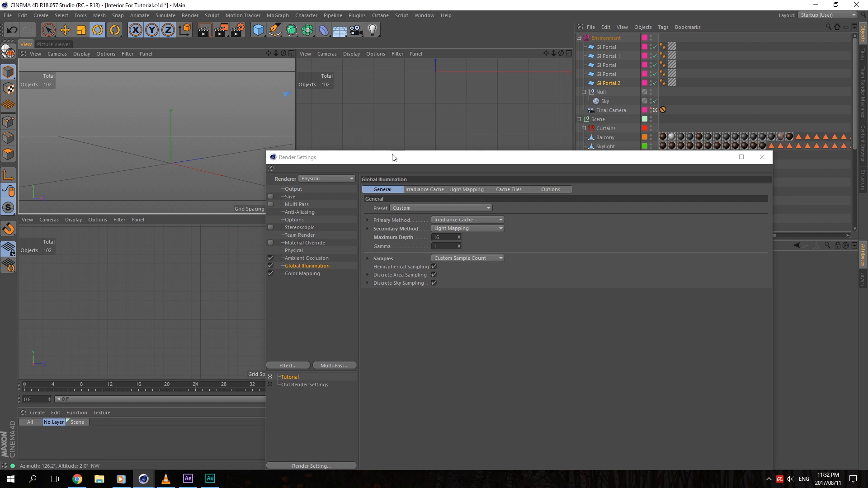
left_click(292, 52)
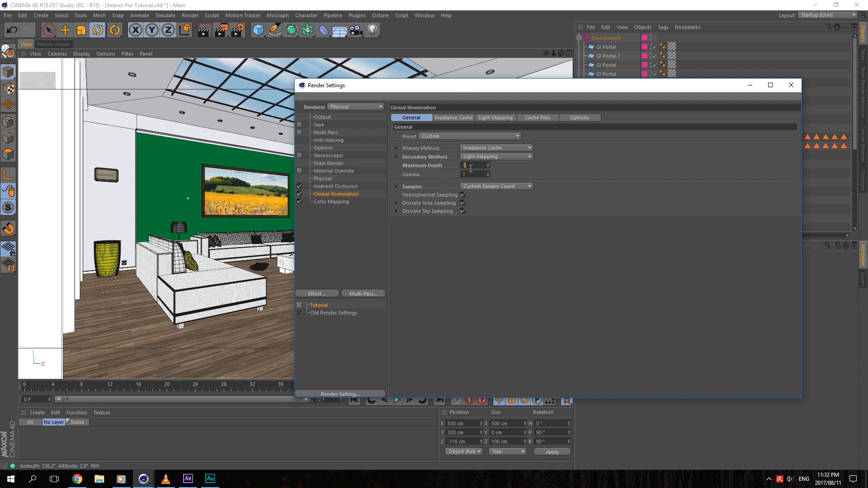
left_click_drag(464, 87, 682, 113)
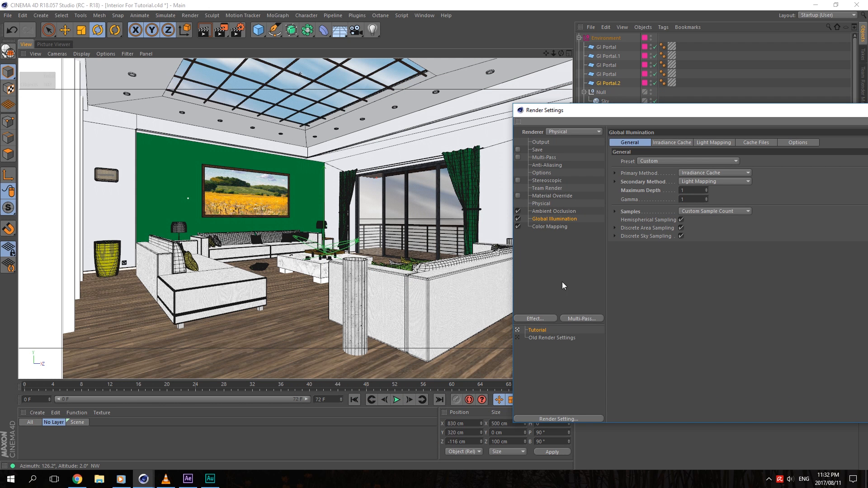
Step: Compare the Color Mapping, Ambient Occlusion and Physical settings between the Tutorial and Old Render Settings presets
left_click(545, 338)
left_click(549, 234)
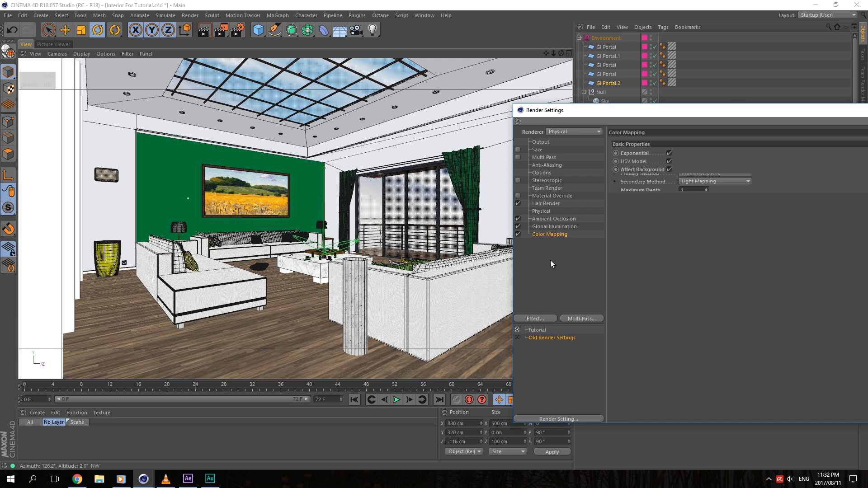
left_click(542, 330)
left_click(546, 340)
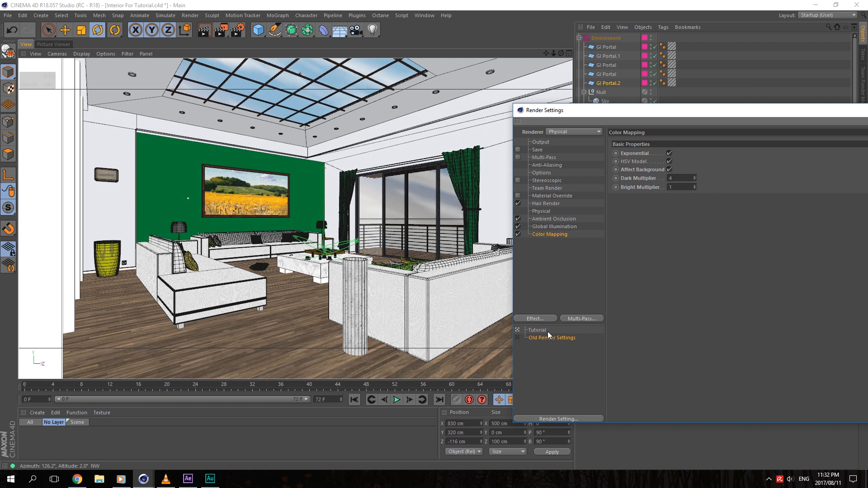
left_click(547, 331)
left_click(541, 203)
left_click(547, 338)
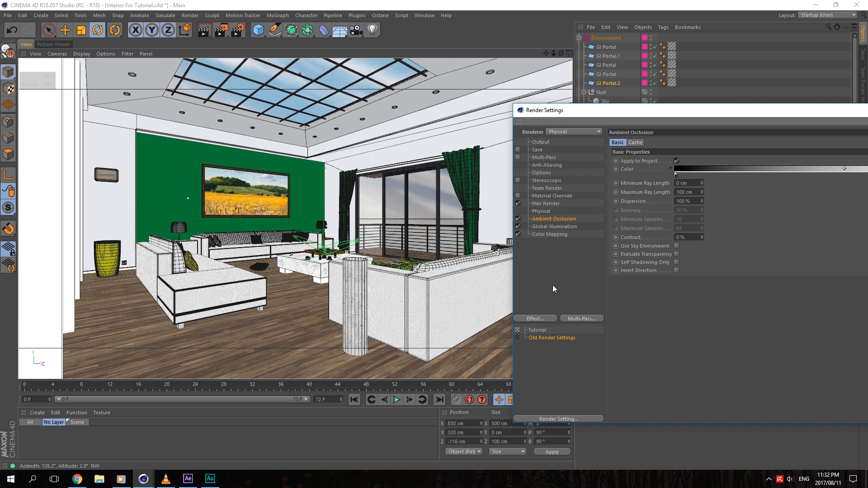
left_click(538, 333)
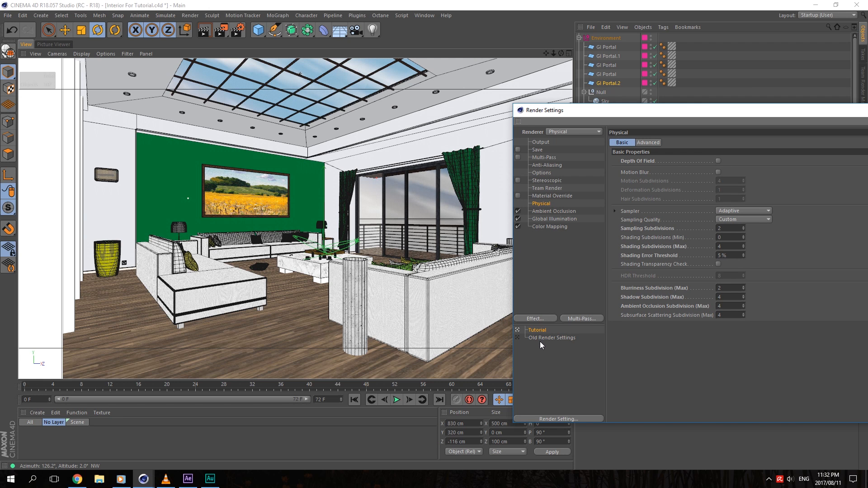
left_click(545, 338)
left_click(541, 330)
left_click_drag(563, 113, 485, 113)
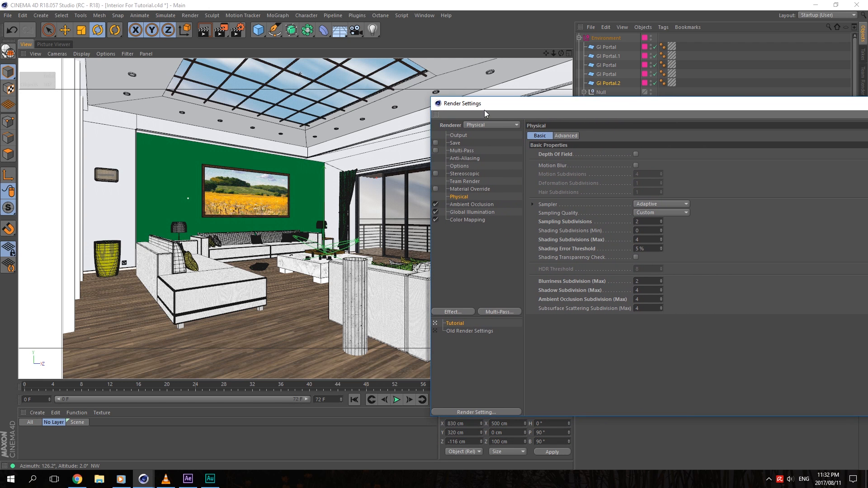
left_click(470, 331)
left_click(462, 196)
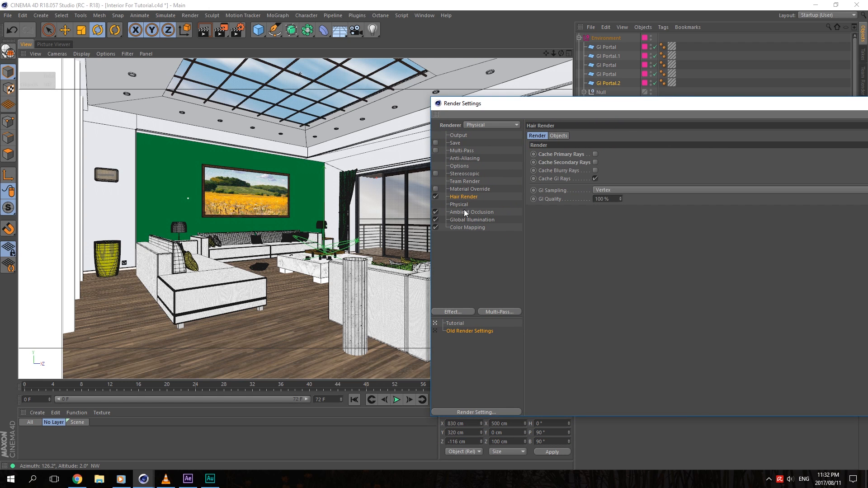
Step: Reselect the Tutorial render settings and start a Team Render of the frame to the Picture Viewer
left_click(458, 323)
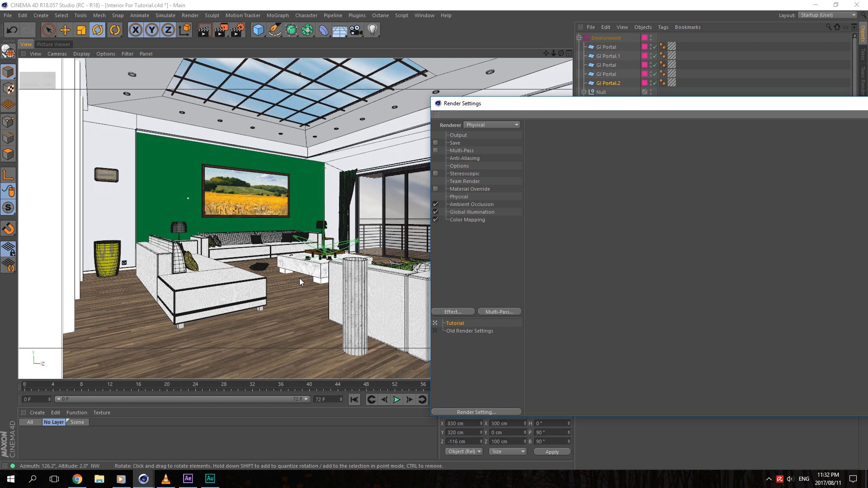
left_click(220, 31)
left_click(270, 93)
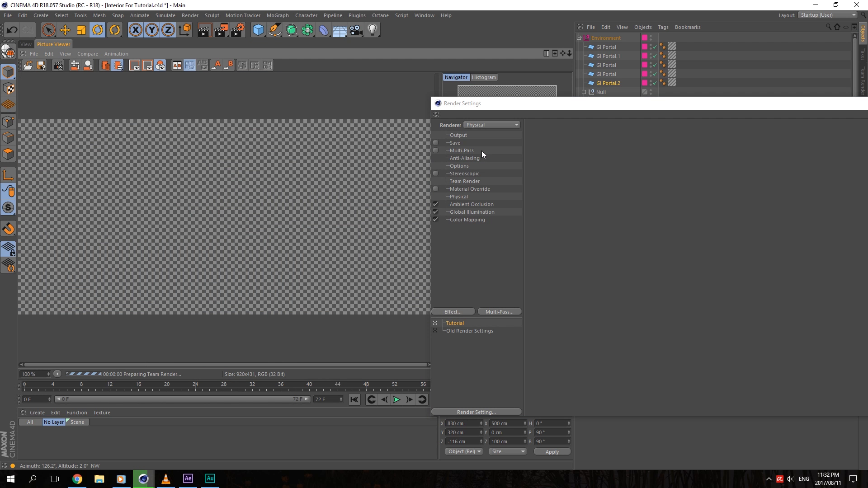
Step: Review the Global Illumination general sampling, Irradiance Cache, Light Mapping, Cache Files and Options settings, then close the render settings
left_click(475, 212)
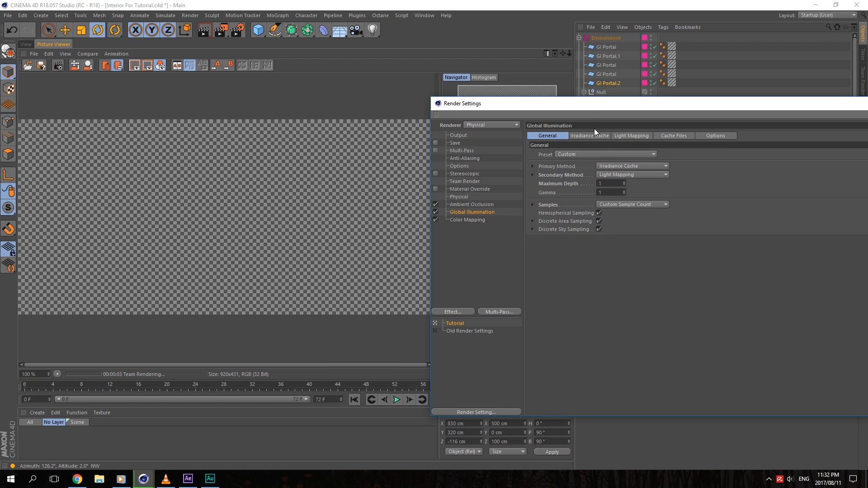
left_click_drag(569, 105, 457, 93)
left_click(421, 191)
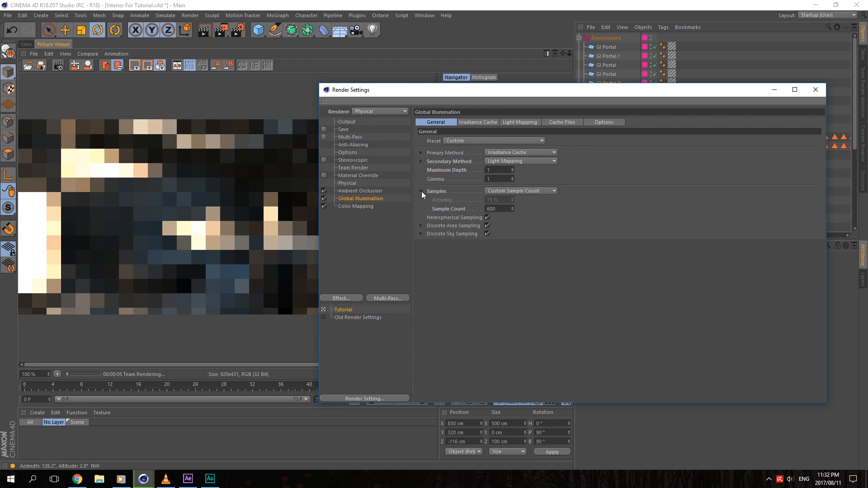
left_click(423, 226)
left_click(425, 226)
left_click(424, 226)
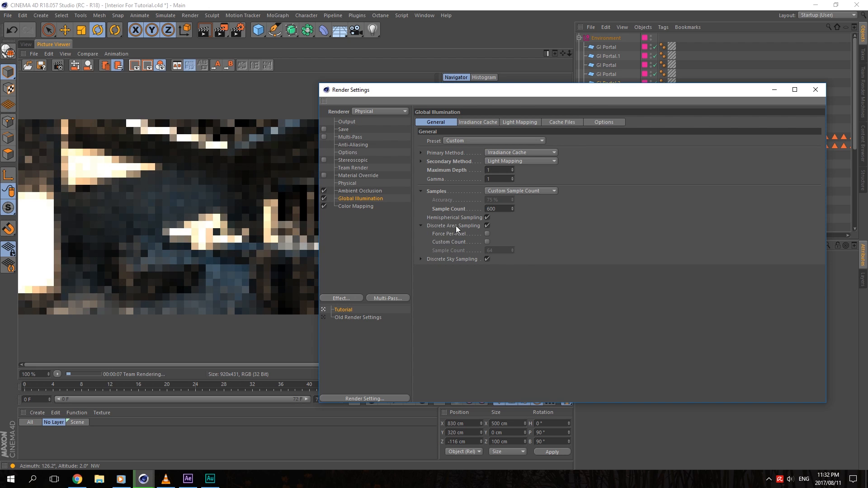
left_click(495, 122)
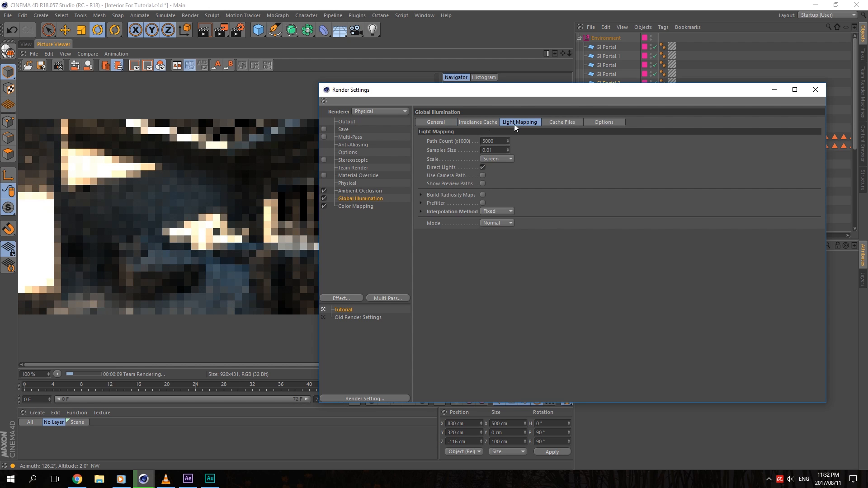
left_click(563, 122)
left_click(593, 122)
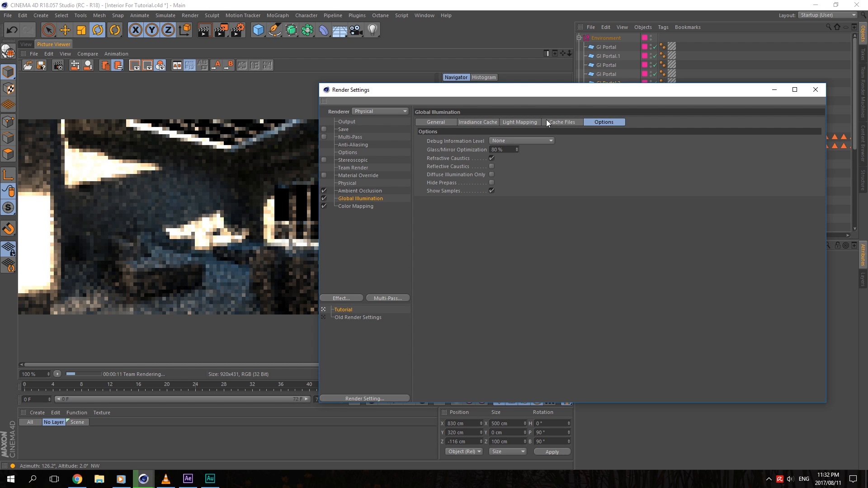
left_click(472, 121)
left_click(436, 122)
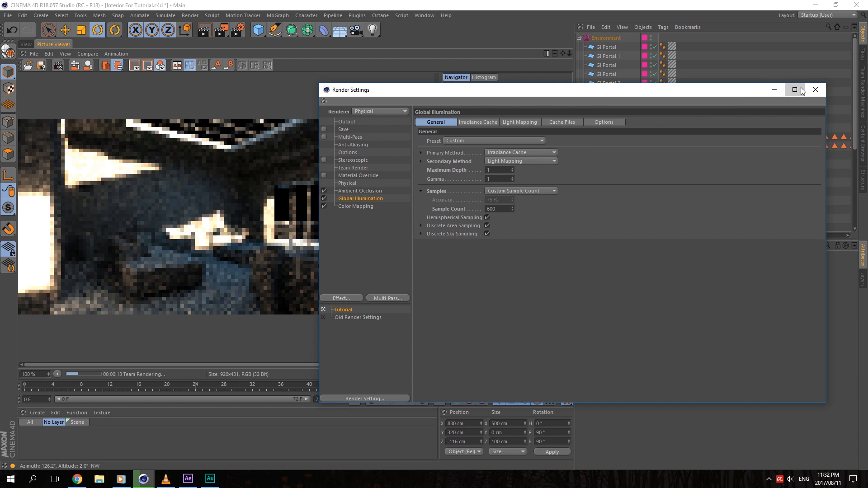
left_click(801, 91)
left_click(776, 16)
left_click(741, 130)
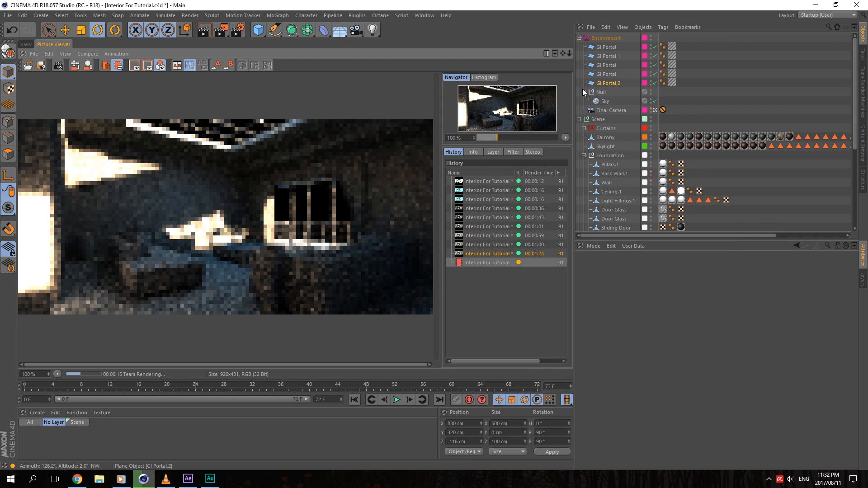
Step: Browse the sky presets of the Physical Sky object without loading one, then collapse the Environment group
left_click(605, 101)
left_click(27, 44)
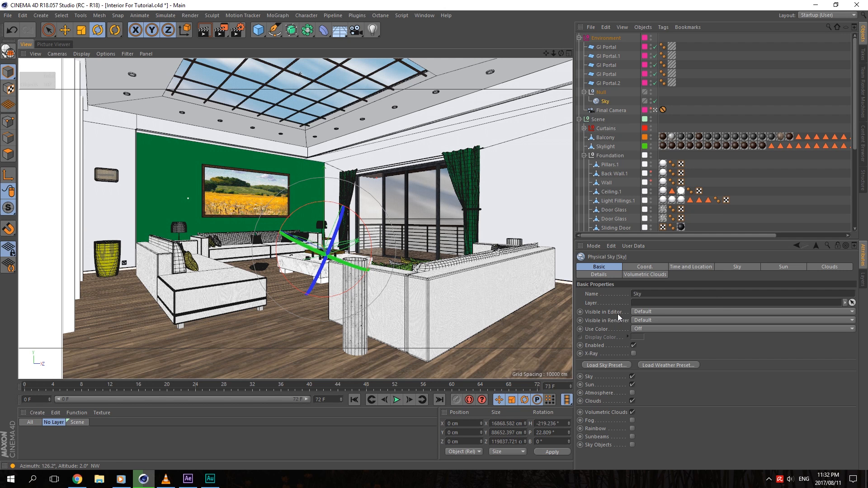
left_click(606, 365)
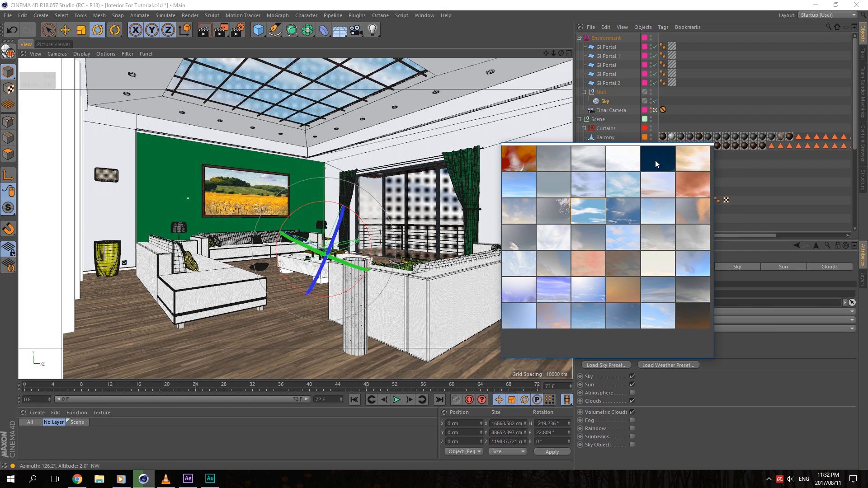
left_click(749, 101)
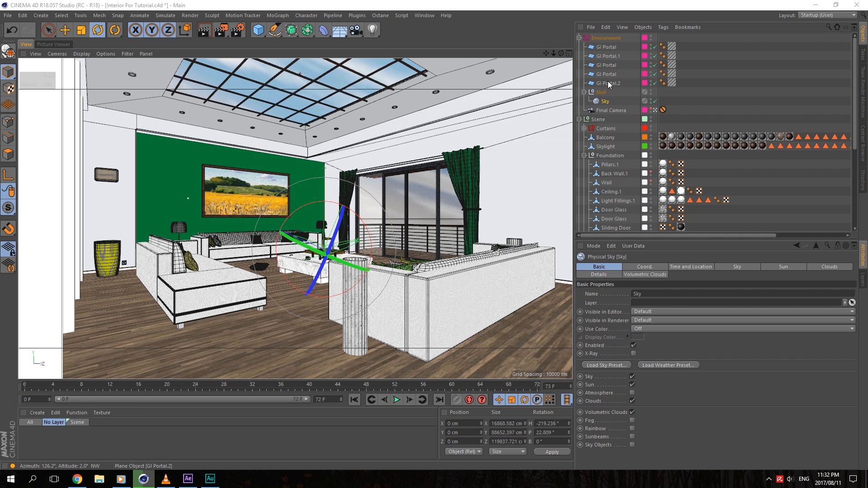
left_click(579, 38)
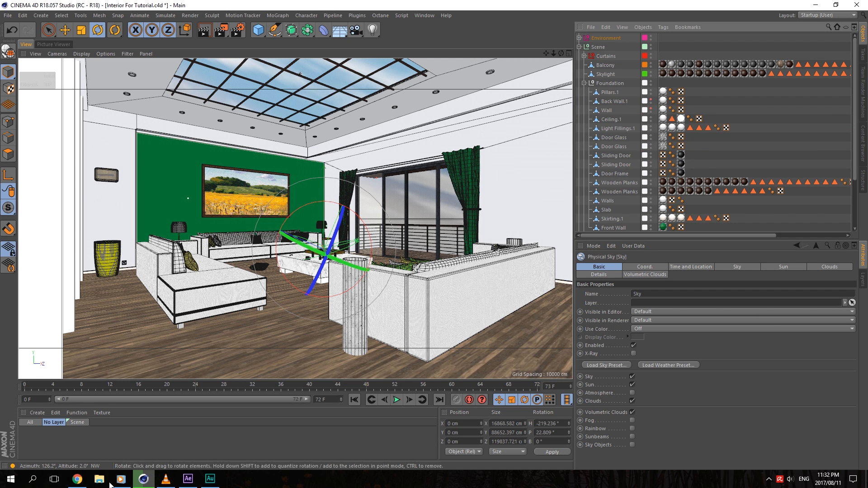
Step: Switch to Chrome to view the living room image on the portfolio home page, then return to Cinema 4D
left_click(77, 479)
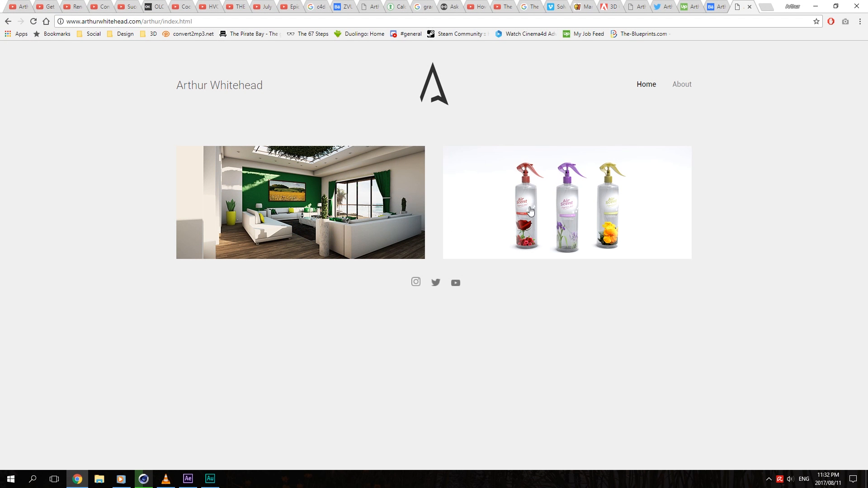
left_click(817, 6)
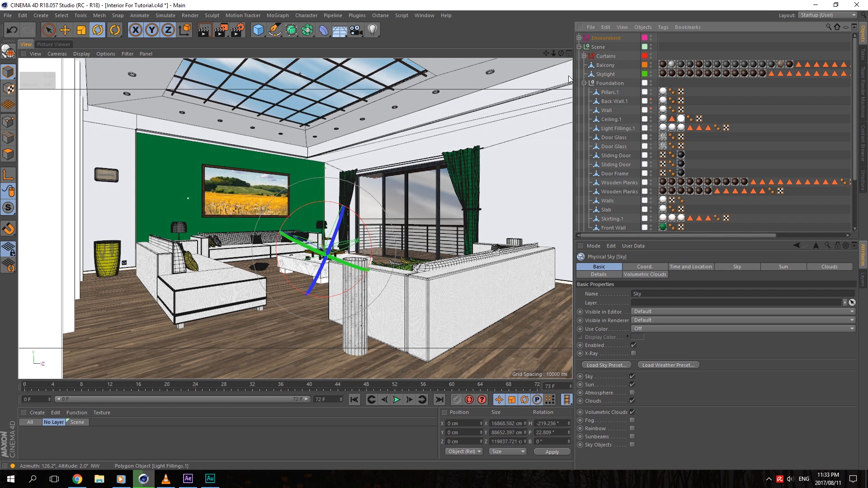
Step: Collapse the Foundation and Scene groups and expand the Environment group in the object hierarchy
left_click(584, 83)
left_click(579, 47)
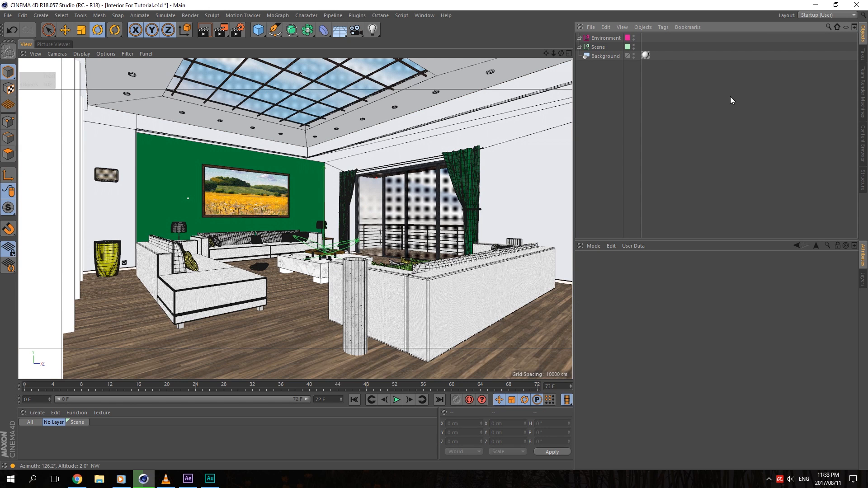
left_click(579, 38)
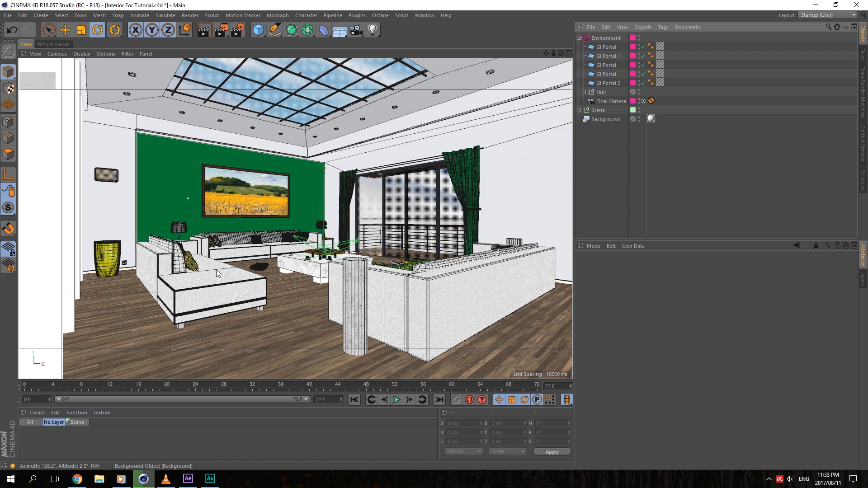
Step: Compare the finished living room renders with one another and with the running render in the Picture Viewer history
left_click(53, 44)
left_click(480, 254)
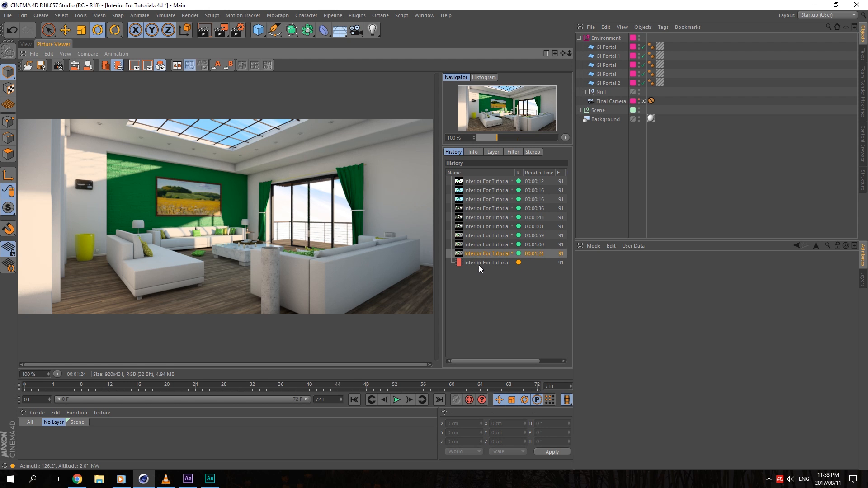
left_click(479, 263)
left_click(482, 253)
left_click(481, 262)
left_click(481, 252)
left_click(487, 244)
left_click(487, 233)
left_click(485, 215)
left_click(490, 227)
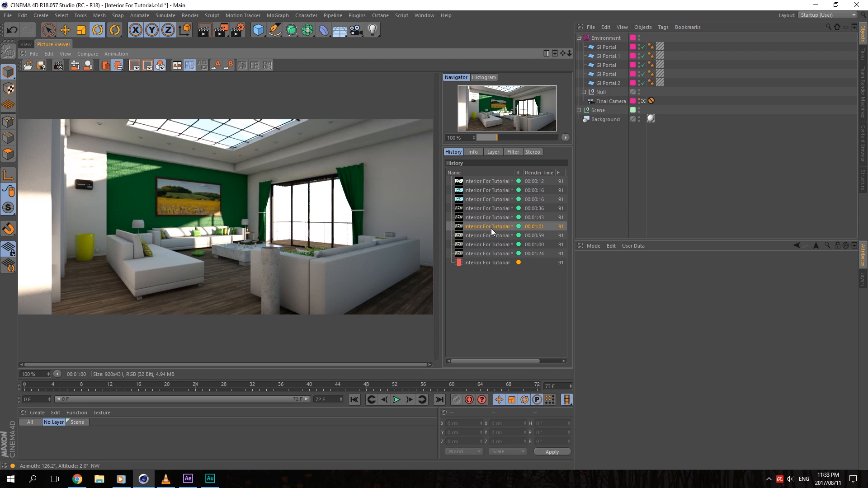
left_click(490, 237)
left_click(486, 263)
left_click(489, 246)
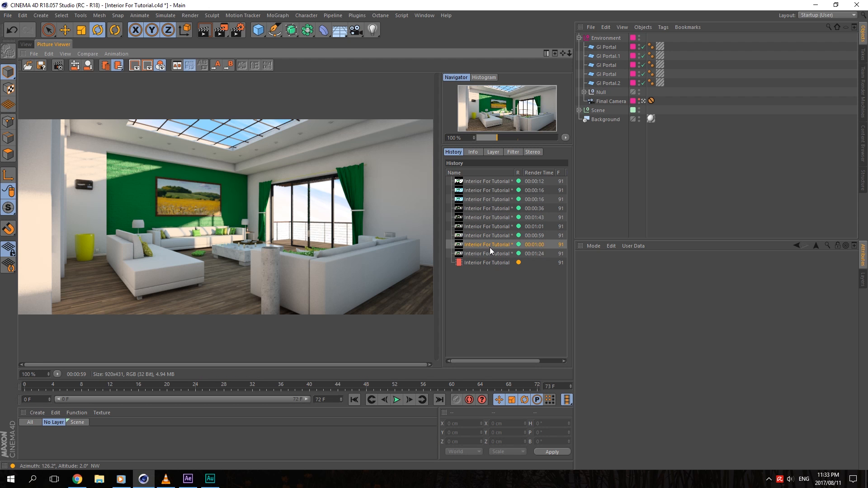
left_click(486, 254)
left_click(494, 218)
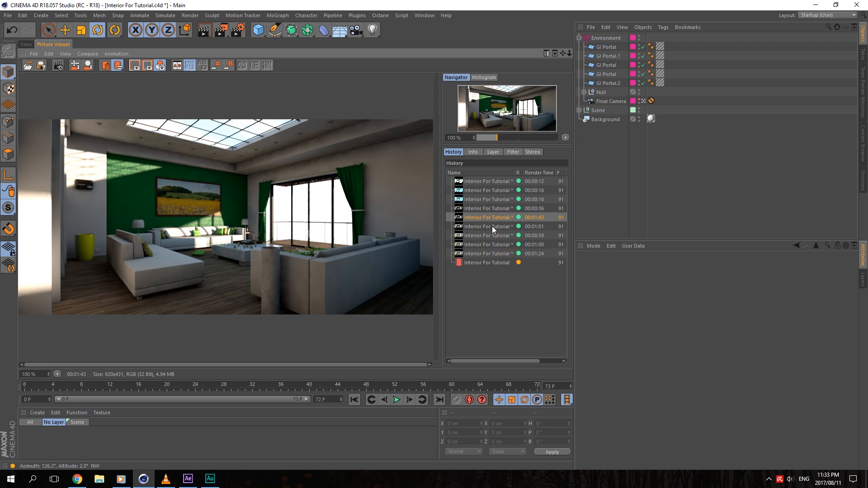
left_click(492, 227)
Step: Check the running audio recording in Adobe Audition, then return to Cinema 4D
left_click(210, 479)
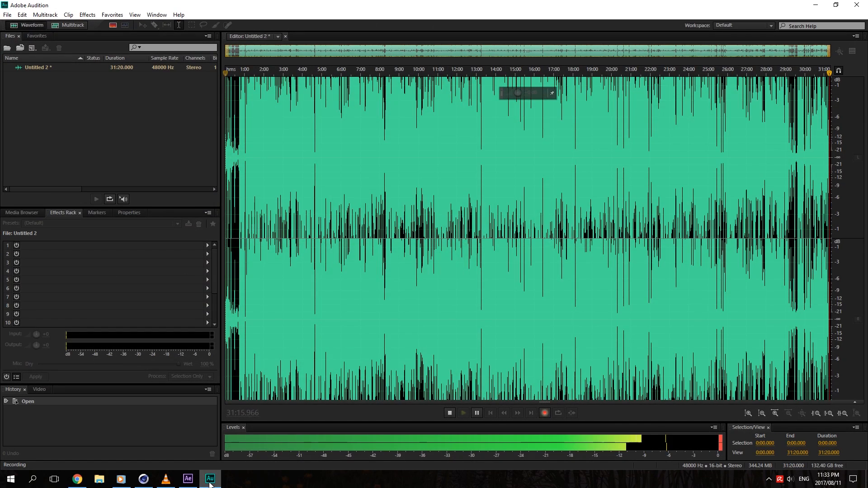
left_click(210, 482)
Step: Alternate between the 00:01:01, 00:00:59 and 00:01:00 renders in the Picture Viewer history to compare their lighting
left_click(476, 237)
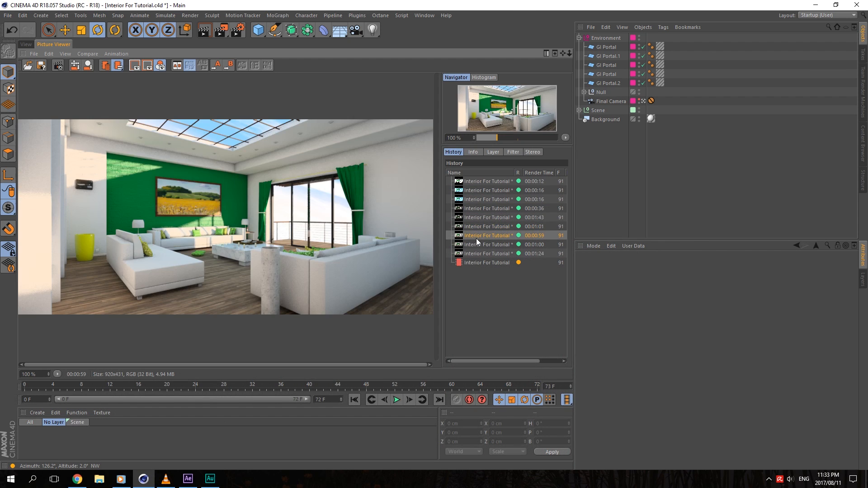
left_click(480, 226)
left_click(479, 234)
left_click(480, 245)
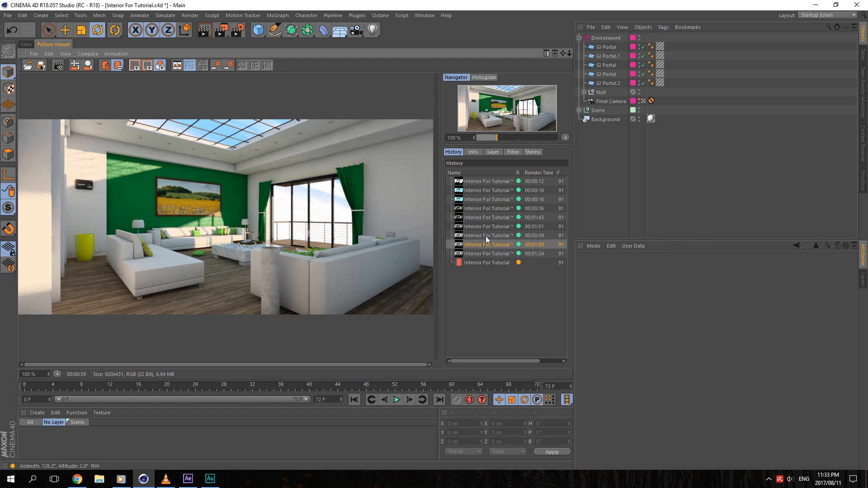
left_click(485, 236)
left_click(486, 226)
left_click(480, 235)
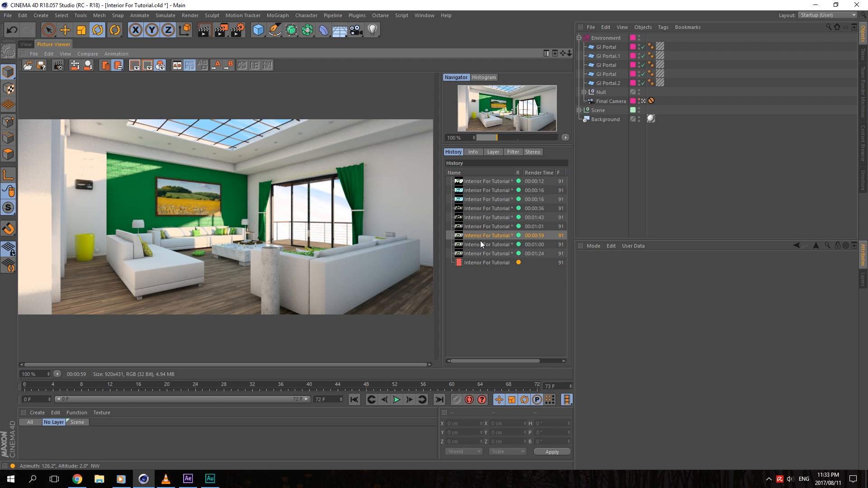
Step: Compare the finished living room renders, from 00:01:43 to 00:01:24, with the running Team Render in the Picture Viewer history
left_click(482, 226)
left_click(482, 218)
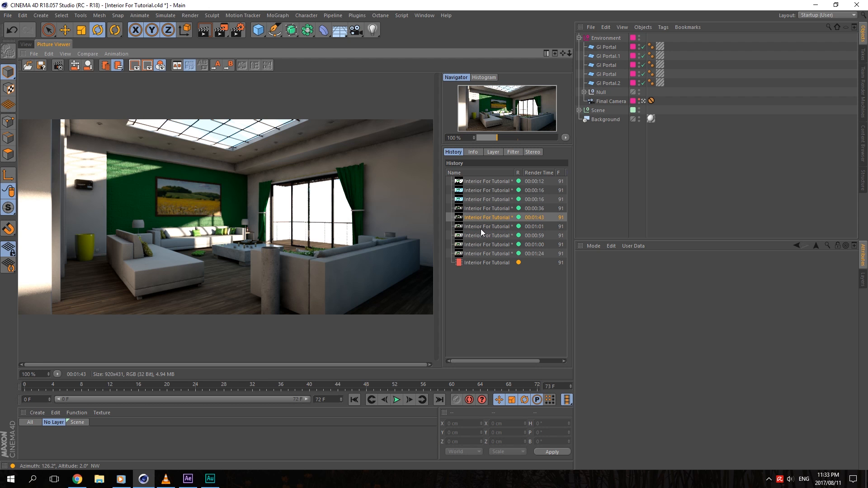
left_click(481, 228)
left_click(481, 236)
left_click(481, 245)
left_click(482, 261)
left_click(485, 252)
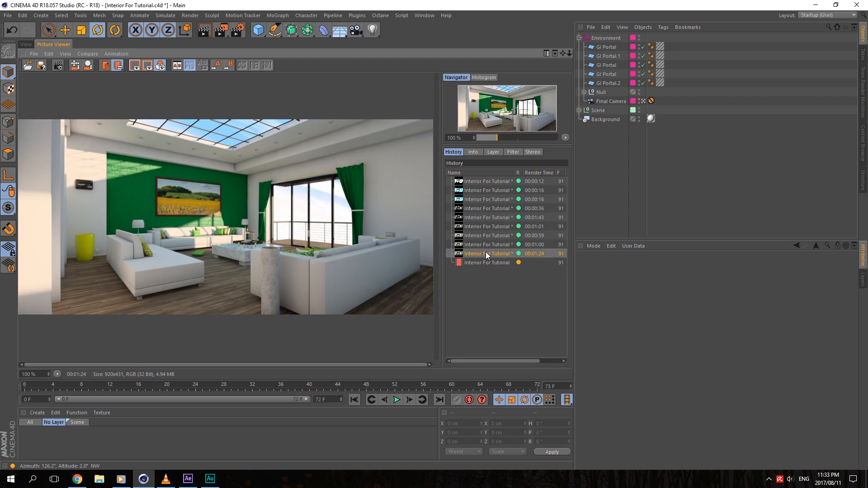
left_click(487, 262)
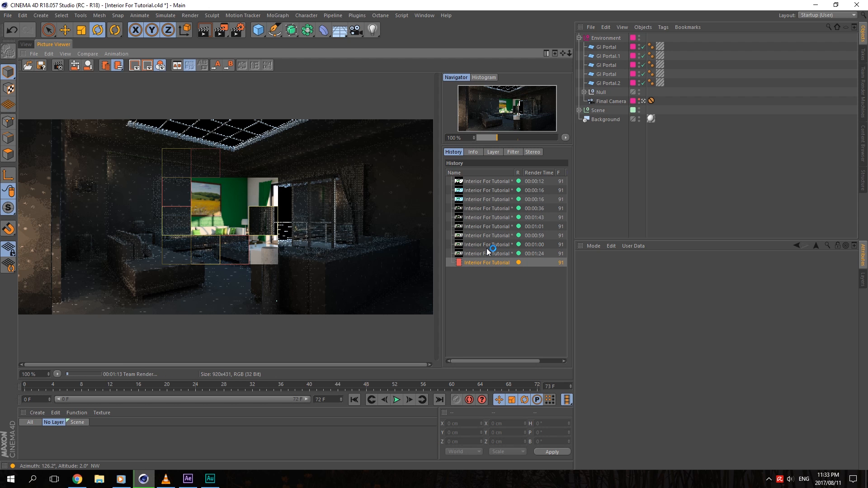
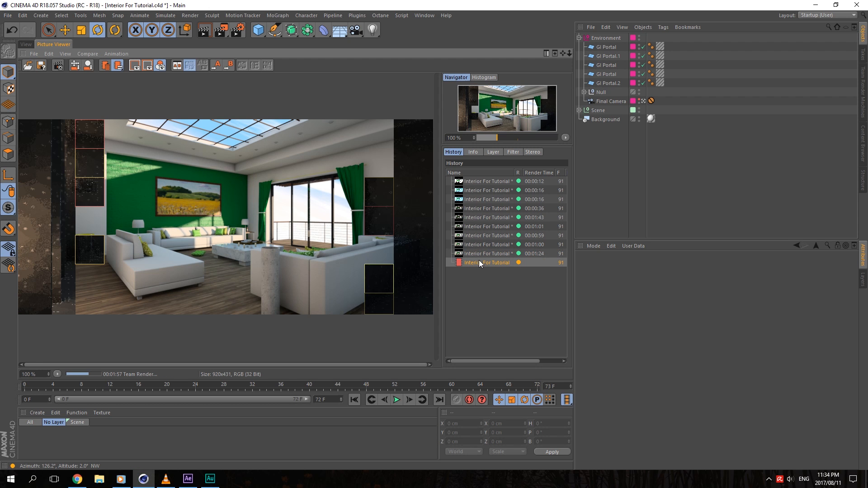
Step: Alternate between the View 1 composition in After Effects and the Cinema 4D Picture Viewer to compare the interiors, ending in Cinema 4D
left_click(187, 480)
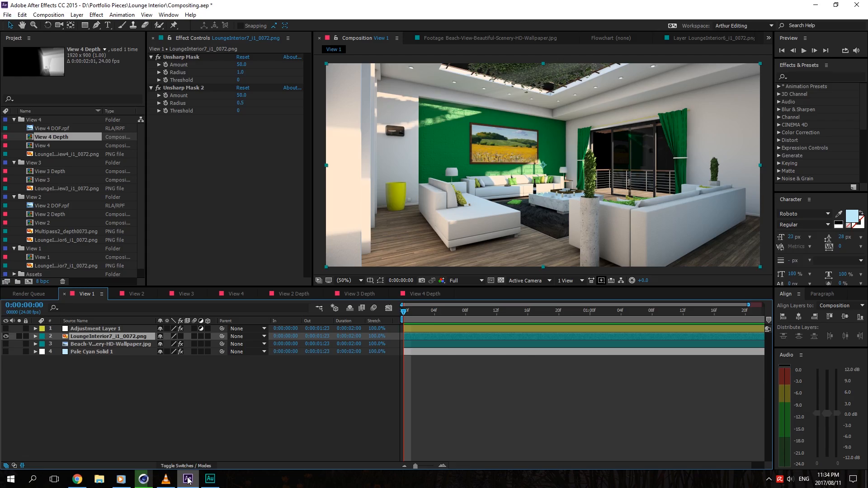
left_click(187, 479)
left_click(188, 480)
left_click(187, 480)
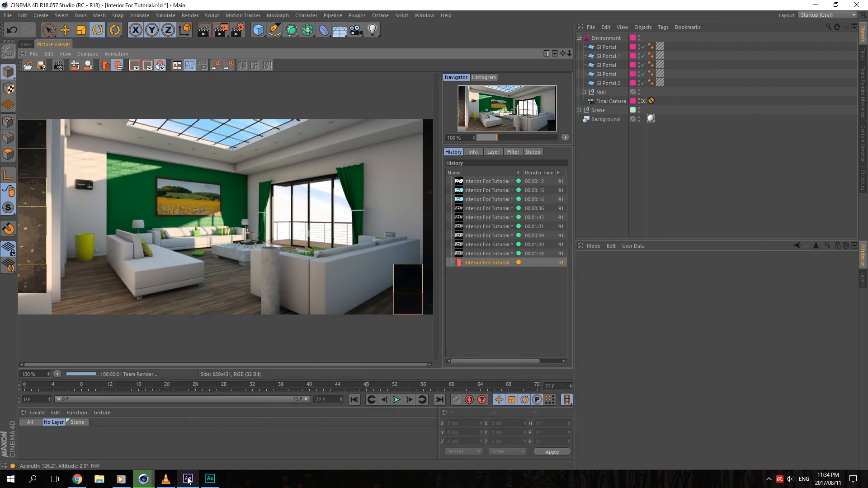
left_click(188, 479)
left_click(187, 479)
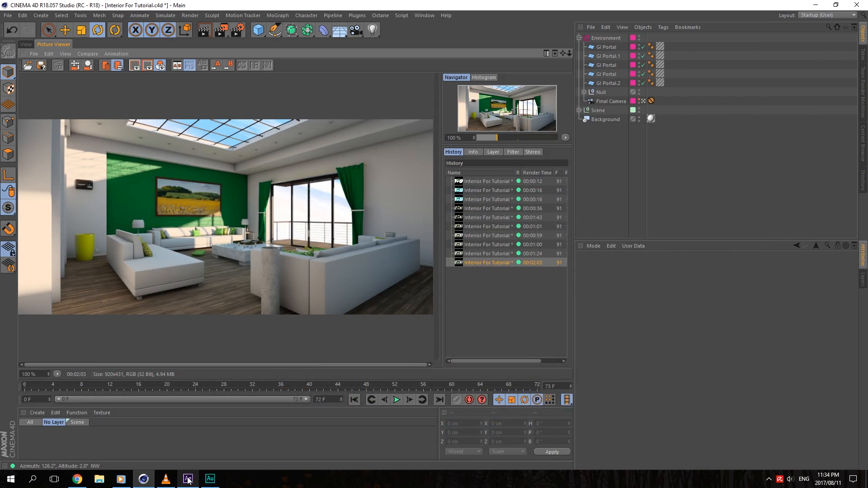
left_click(188, 479)
left_click(188, 480)
left_click(187, 479)
left_click(188, 480)
left_click(188, 480)
left_click(187, 480)
left_click(187, 480)
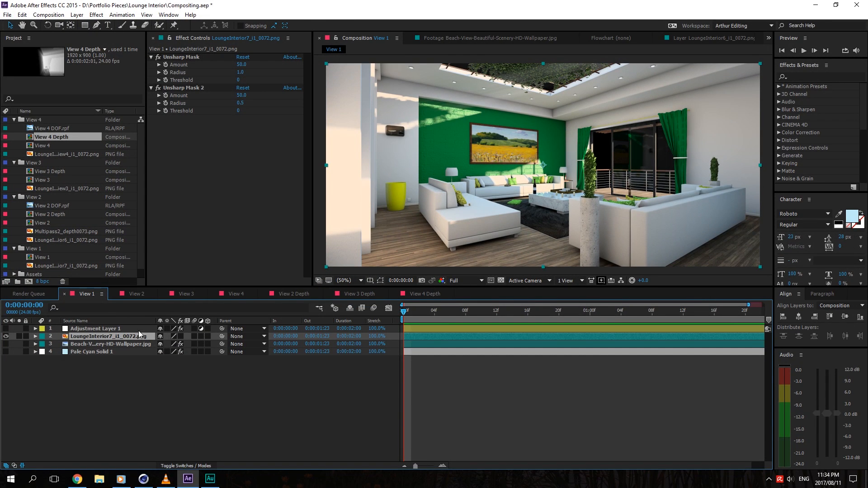
left_click(188, 479)
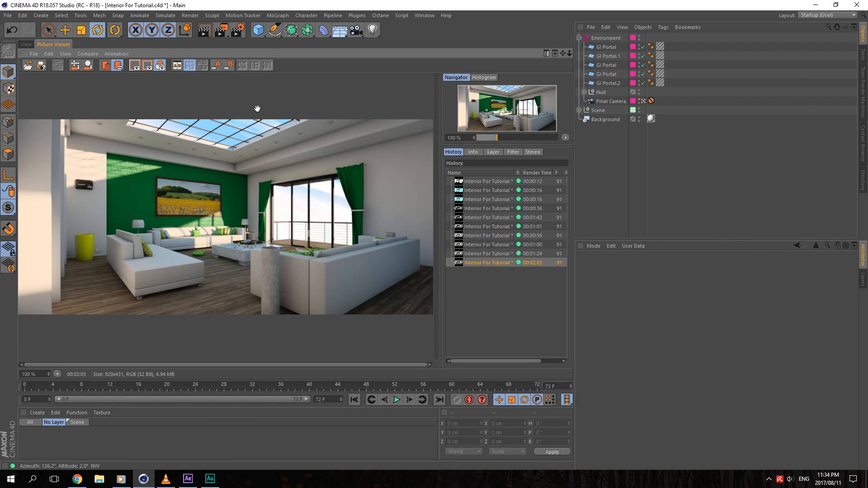
Step: Review the Global Illumination and Ambient Occlusion render settings, then close the Render Settings window
left_click(238, 30)
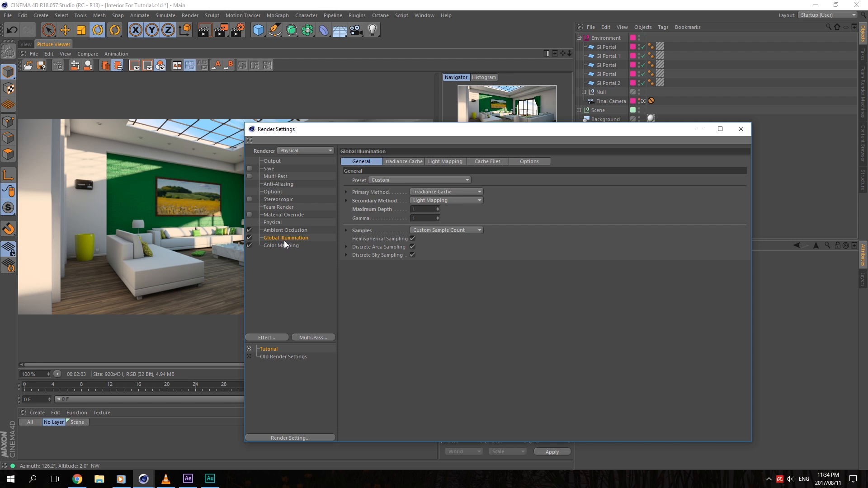
left_click(289, 232)
left_click(291, 238)
left_click(286, 231)
left_click(741, 129)
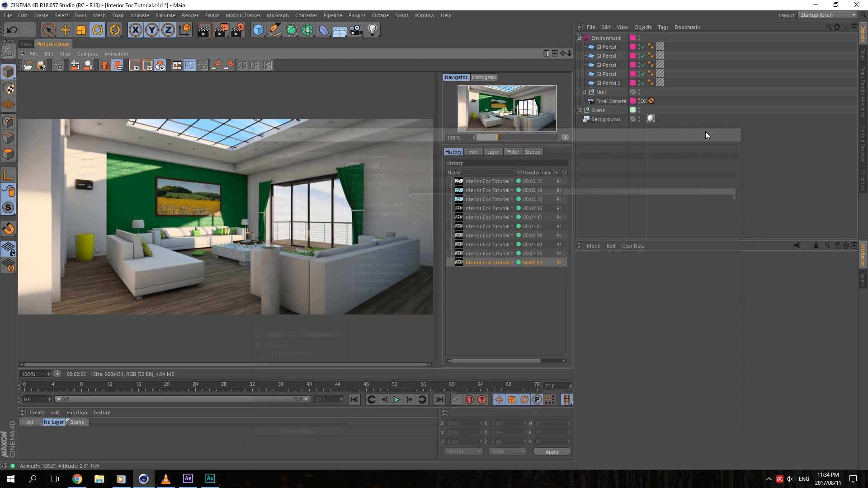
Step: Compare the 00:01:24, 00:00:59 and 00:02:03 renders in the Picture Viewer history
left_click(499, 254)
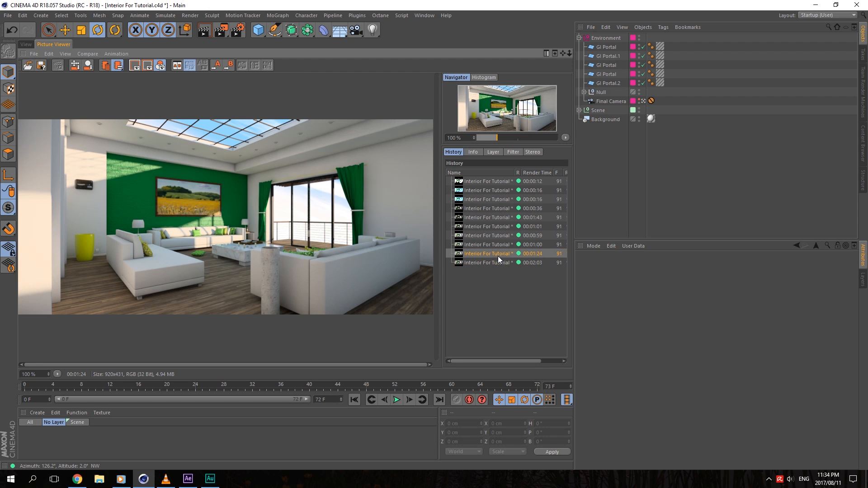
left_click(476, 244)
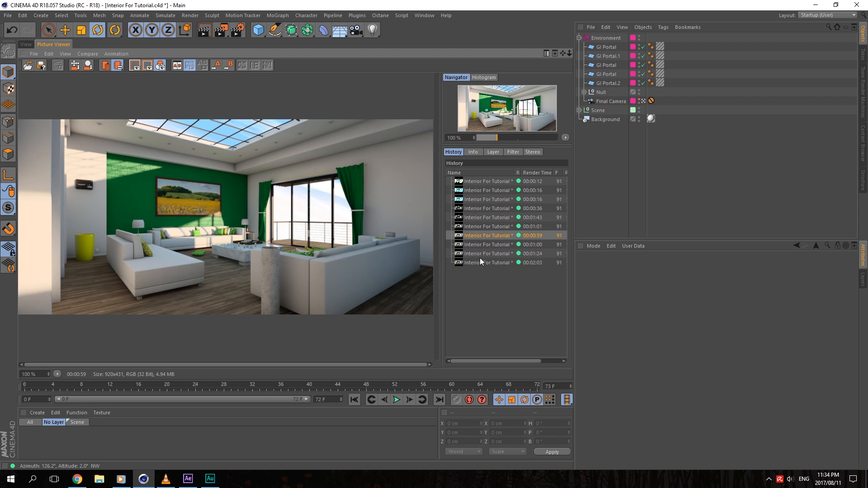
left_click(484, 263)
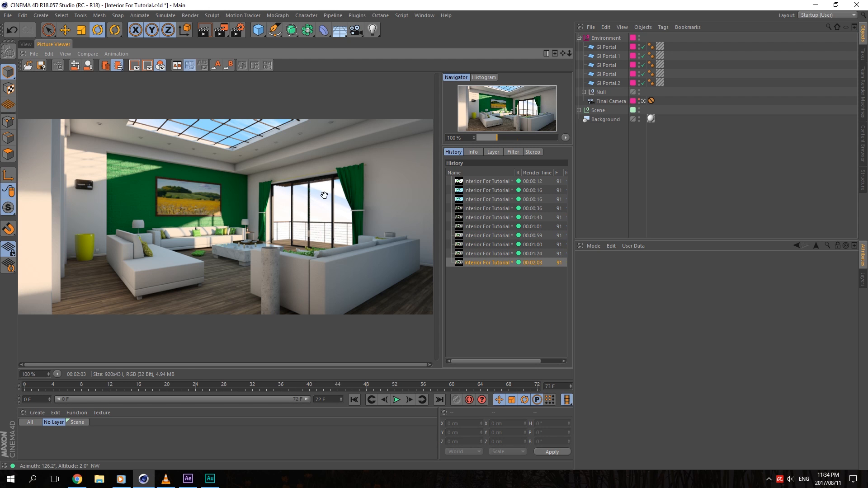
Step: Add a Compositing tag to the Sky inside the Null group and disable its Seen by Camera and Seen by Transparency options
left_click(30, 44)
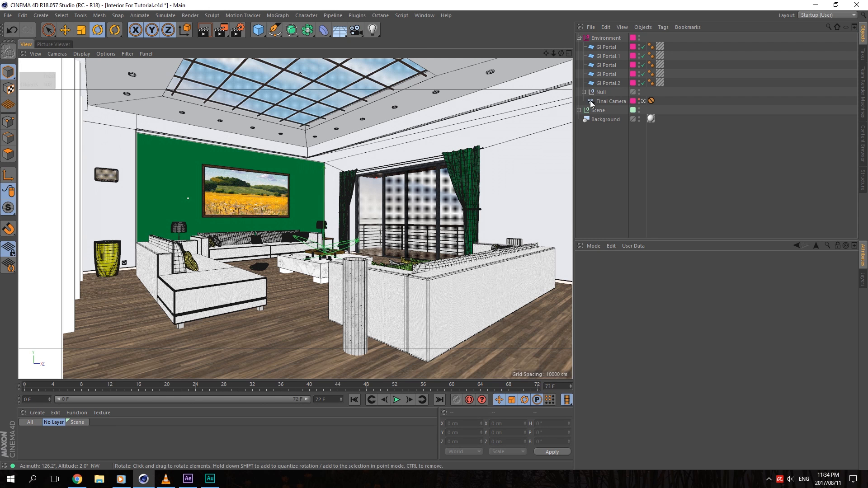
left_click(584, 92)
left_click(605, 101)
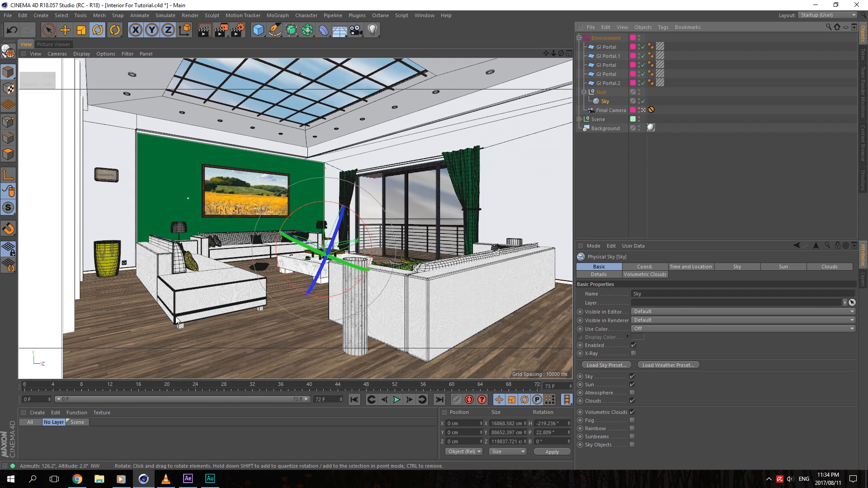
right_click(608, 100)
mouse_move(632, 89)
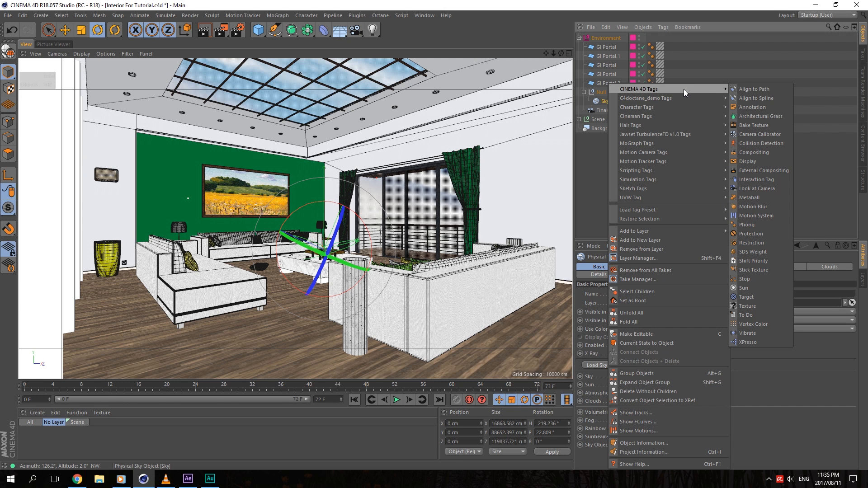
left_click(766, 152)
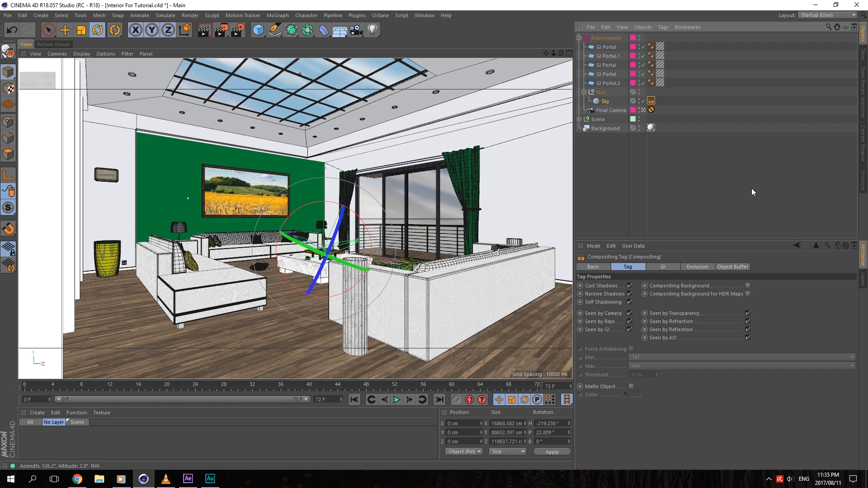
left_click(630, 313)
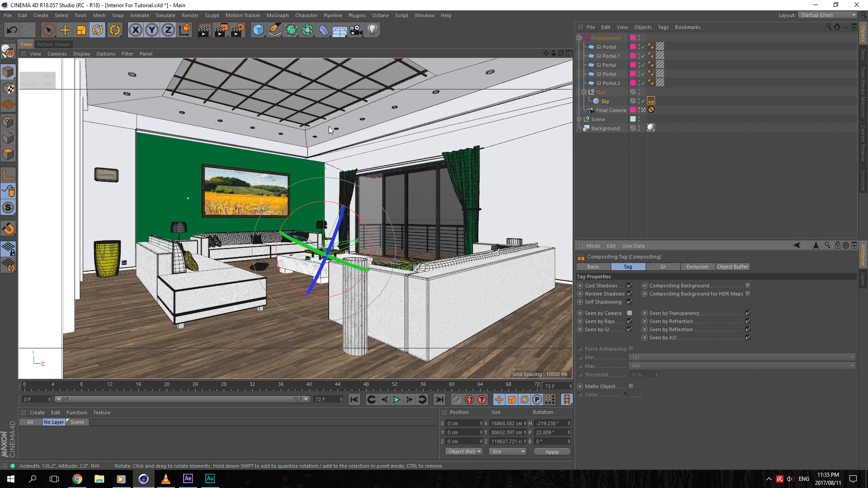
left_click(748, 313)
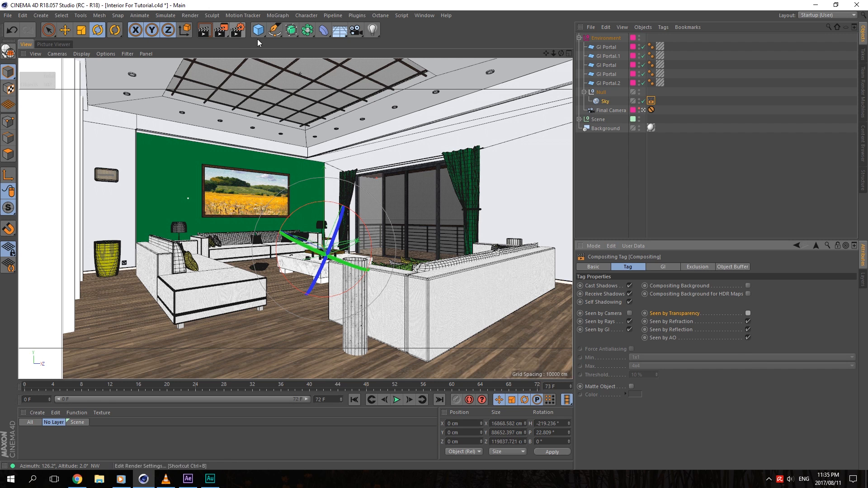
Step: Enable Alpha Channel and Straight Alpha in the Save settings with PNG at 8 Bit/Channel, and start a Team Render in the Picture Viewer
left_click(238, 30)
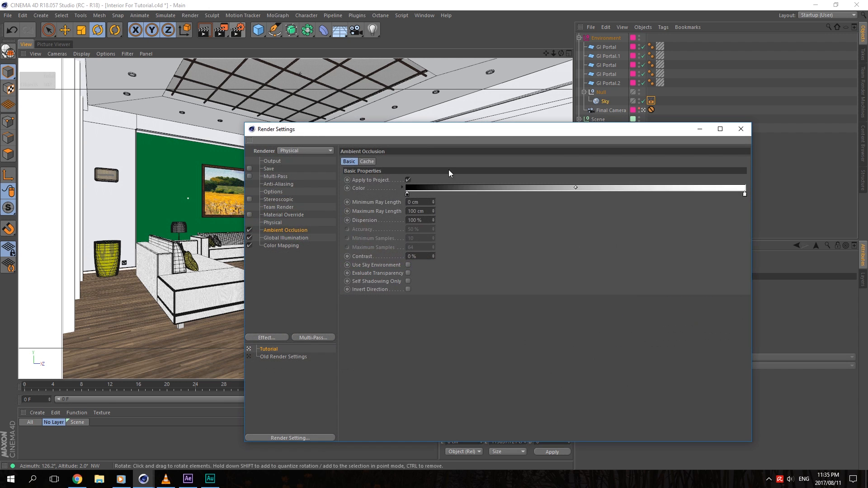
left_click(273, 169)
left_click(441, 195)
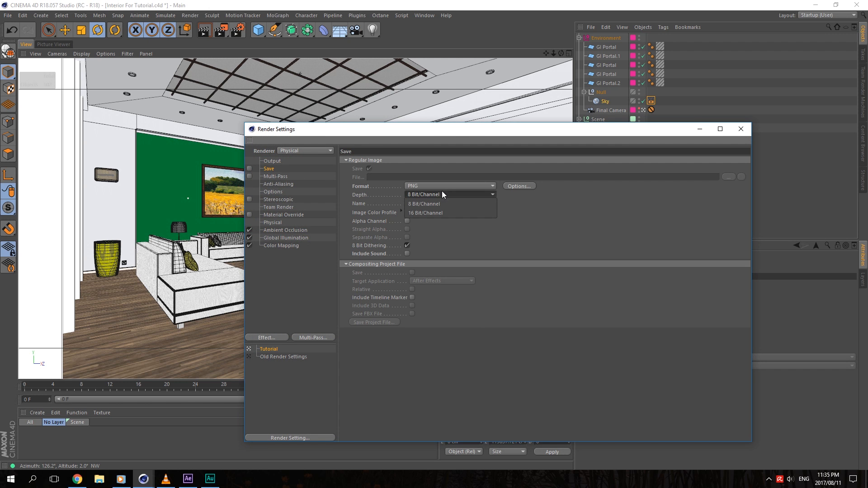
left_click(442, 191)
left_click(444, 184)
left_click(535, 199)
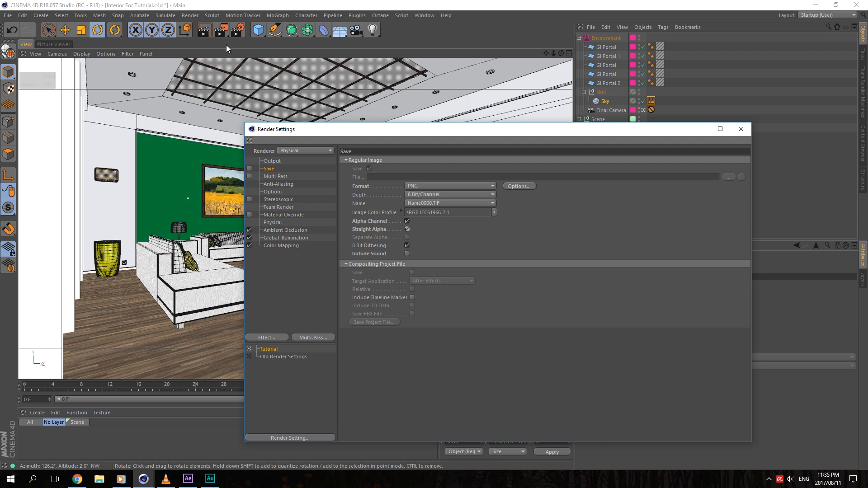
left_click_drag(220, 34, 289, 92)
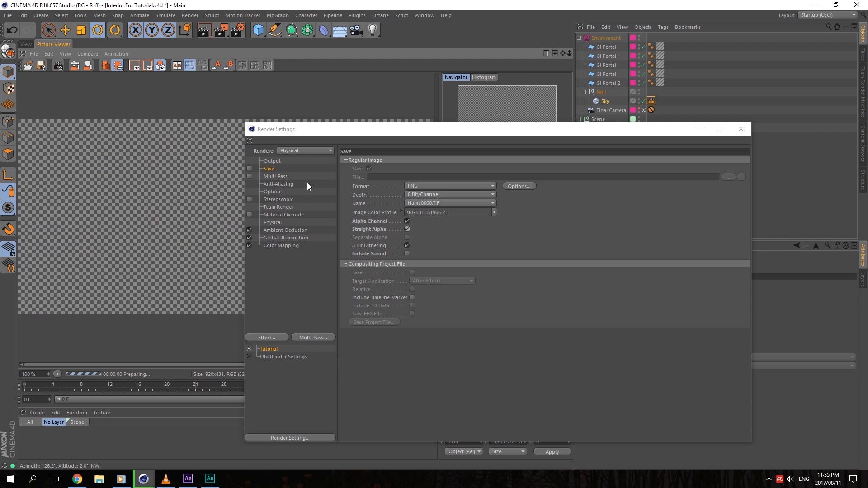
left_click(284, 177)
left_click(249, 176)
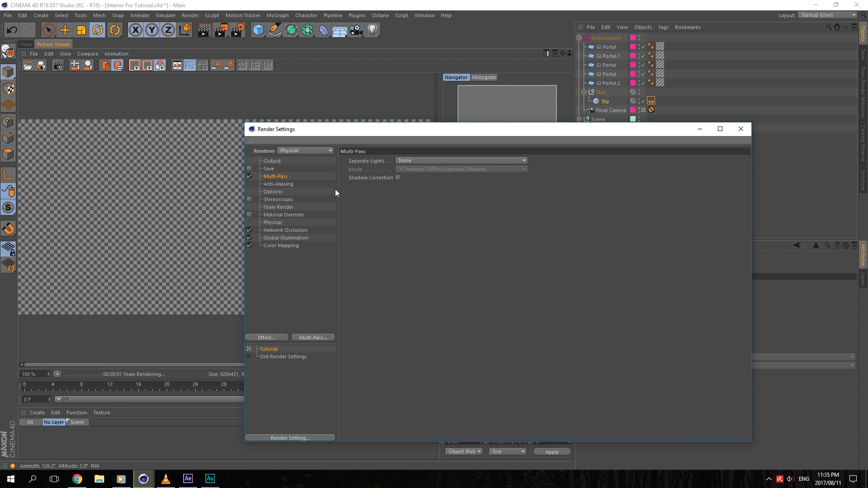
left_click(249, 176)
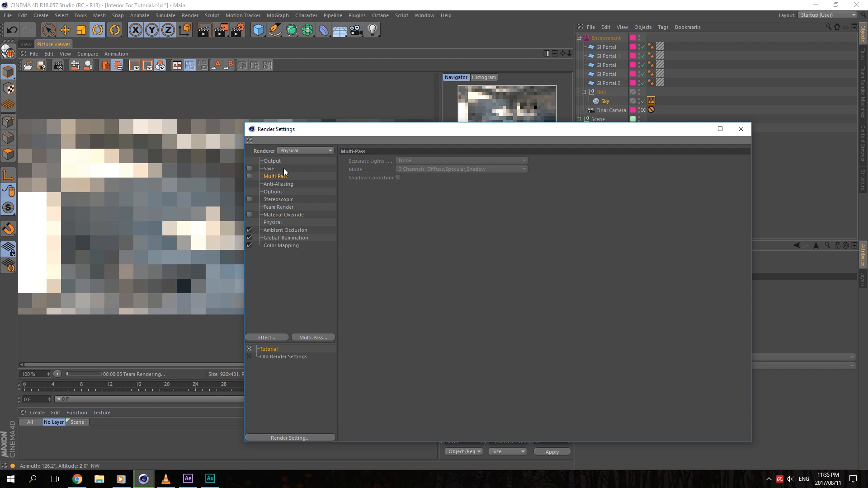
Step: Review the Output, Save, Ambient Occlusion, Global Illumination and Color Mapping render settings, and the basic and advanced Physical renderer settings
left_click(280, 169)
left_click(281, 163)
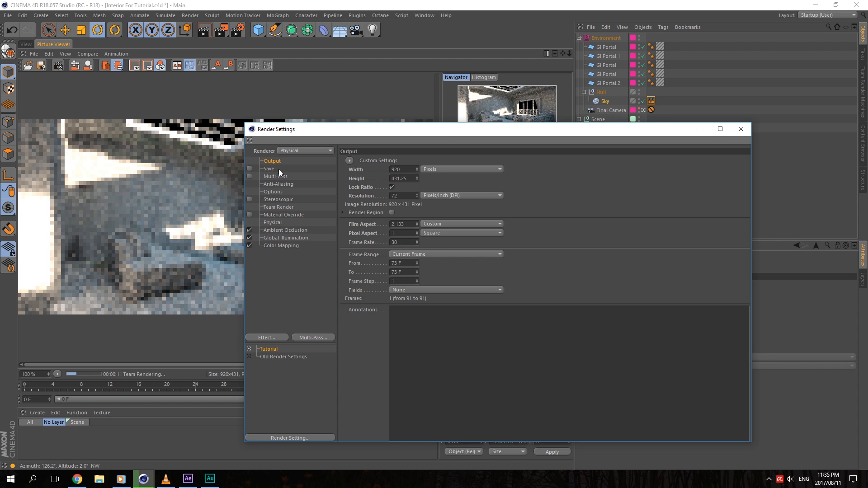
left_click(278, 169)
left_click(275, 230)
left_click(276, 238)
left_click(279, 245)
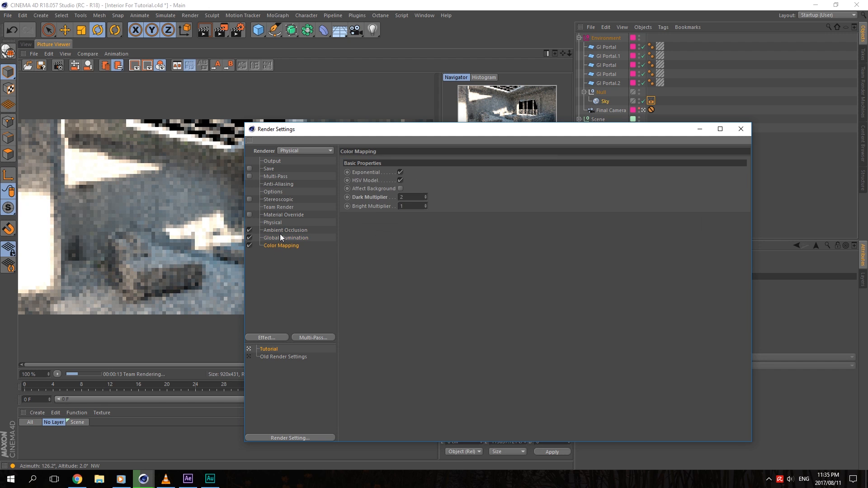
left_click(280, 230)
left_click(280, 223)
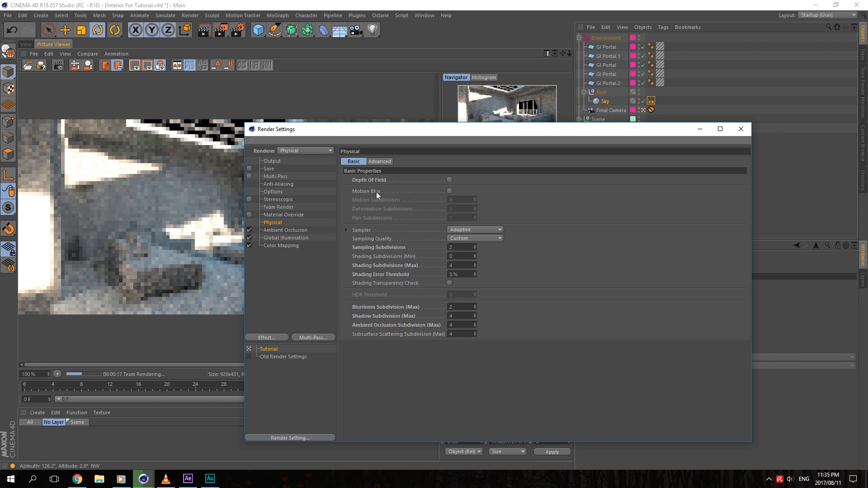
left_click(380, 162)
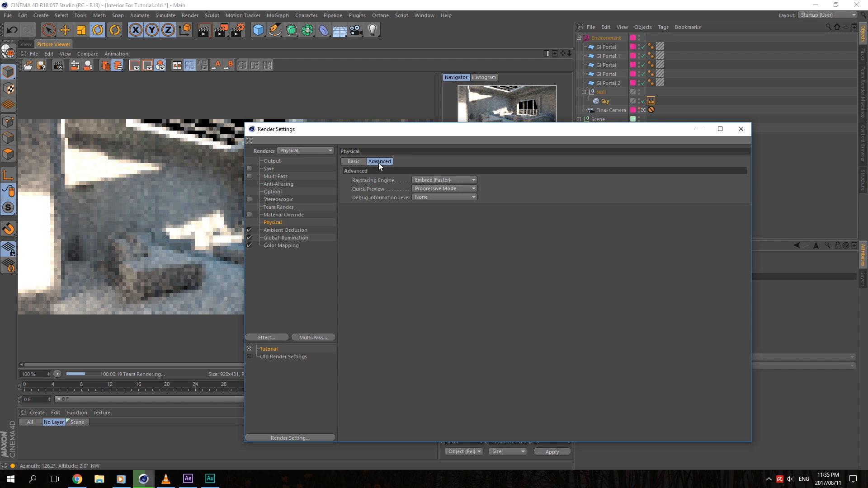
left_click(365, 162)
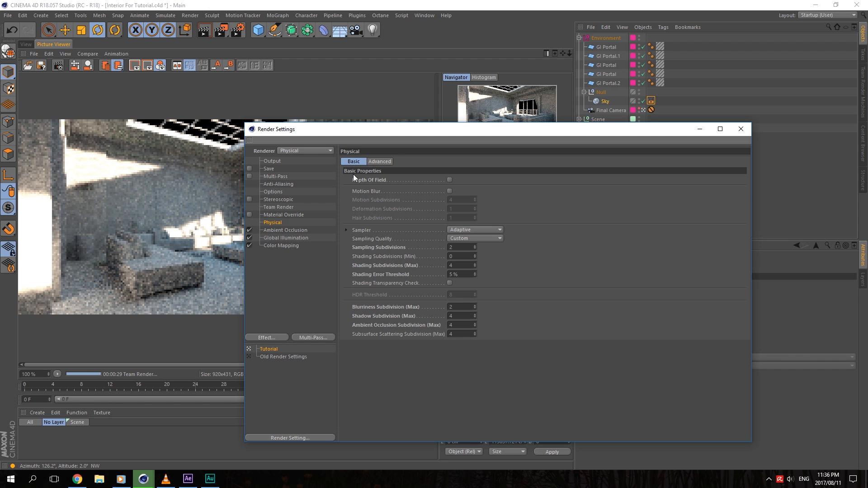
Step: Examine the Global Illumination settings for Light Mapping, Cache Files, Options and Irradiance Cache, then return to the general ones
left_click(290, 232)
left_click(289, 238)
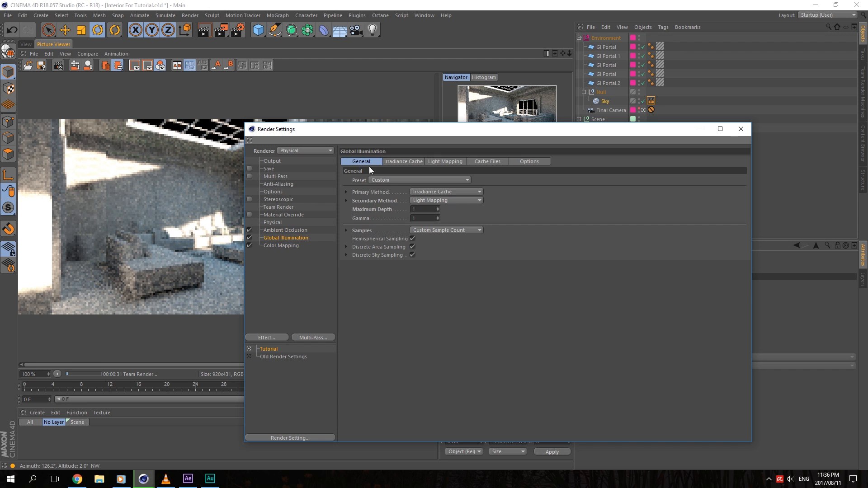
left_click(446, 163)
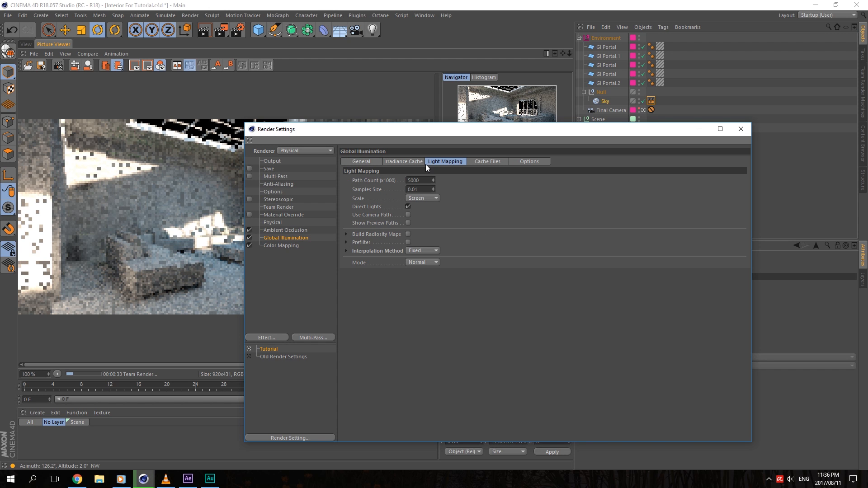
left_click(497, 161)
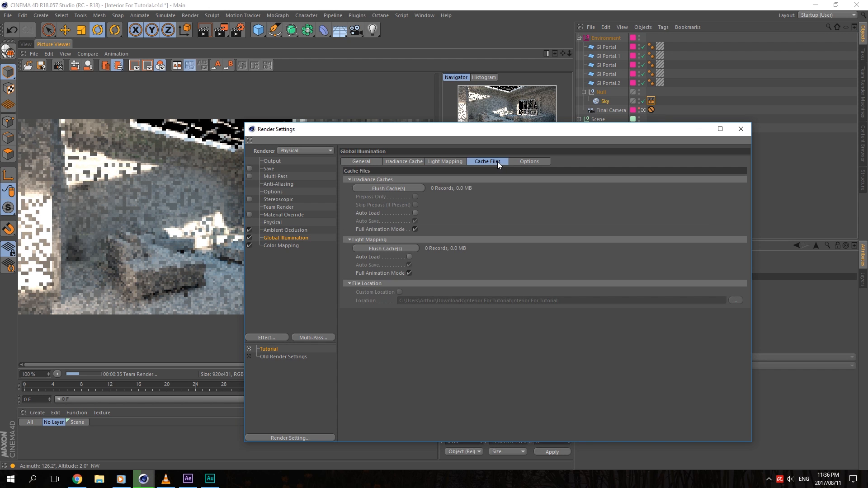
left_click(524, 162)
left_click(420, 161)
left_click(369, 161)
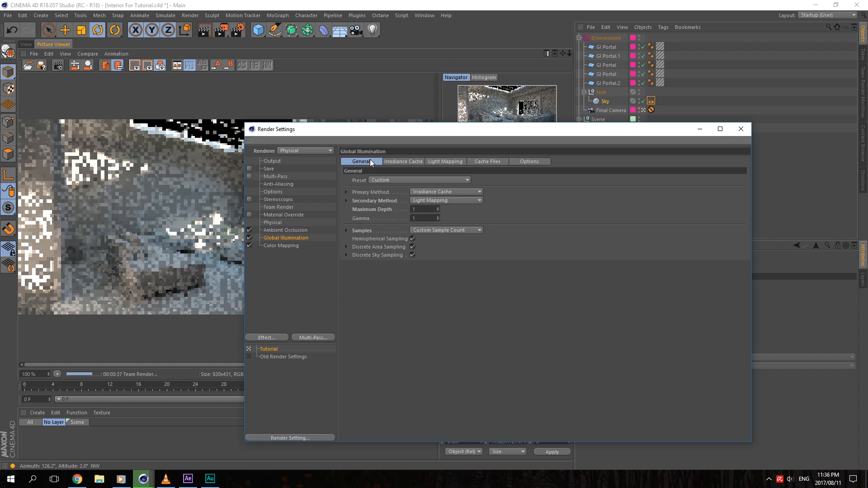
Step: Review the Color Mapping, Ambient Occlusion and Global Illumination render settings, close them, and compare the previous render with the running one
left_click(273, 245)
left_click(283, 232)
left_click(285, 238)
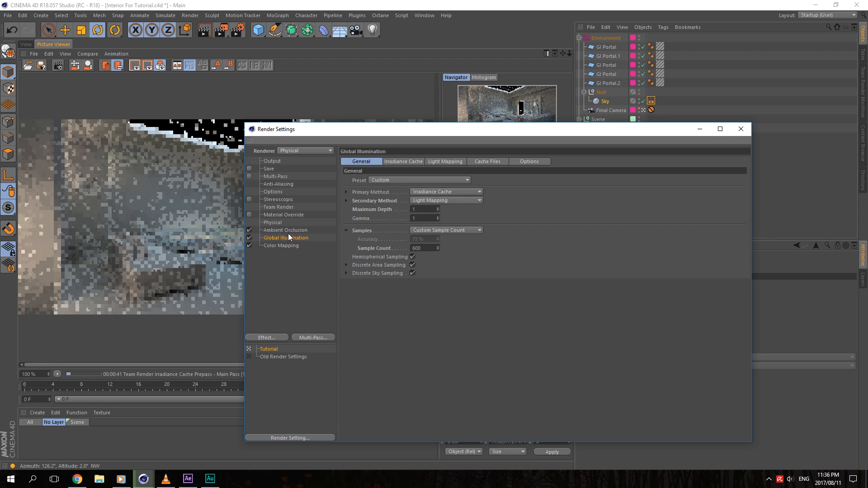
left_click(287, 231)
left_click(288, 238)
left_click(741, 129)
left_click(470, 259)
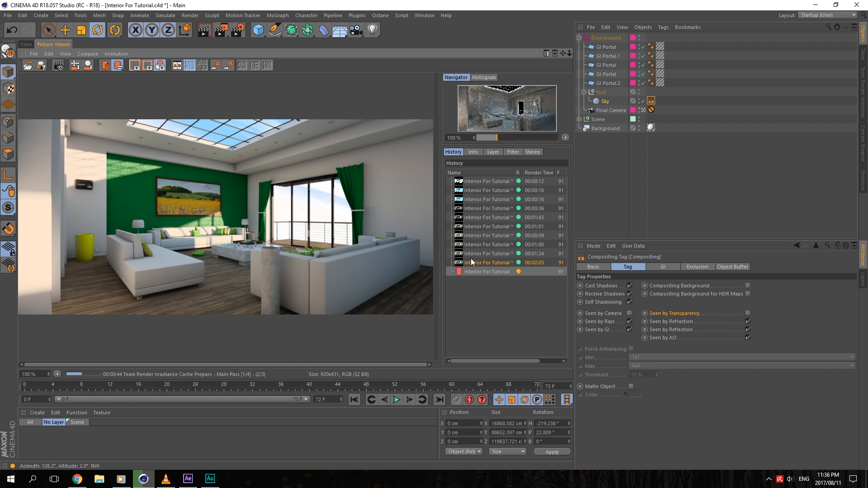
left_click(479, 271)
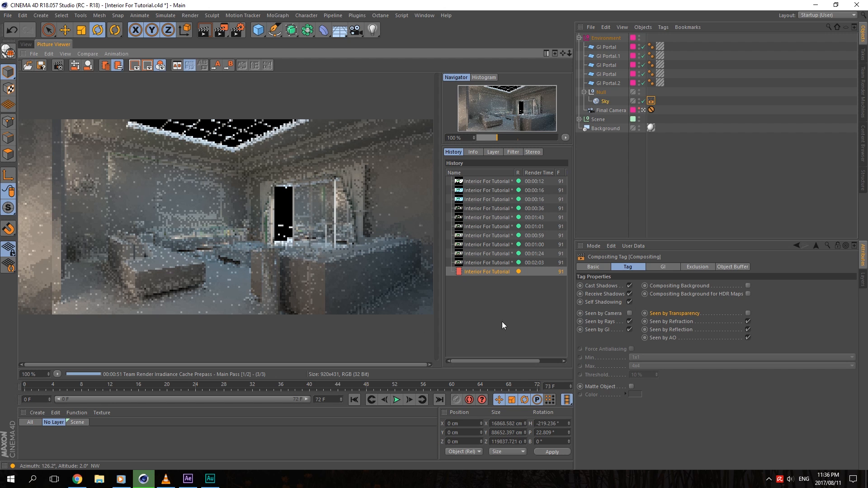
Step: Switch to After Effects, show the adjustment layer, beach wallpaper and Pale Cyan Solid 1 in the View 1 composition, and save the project
left_click(194, 482)
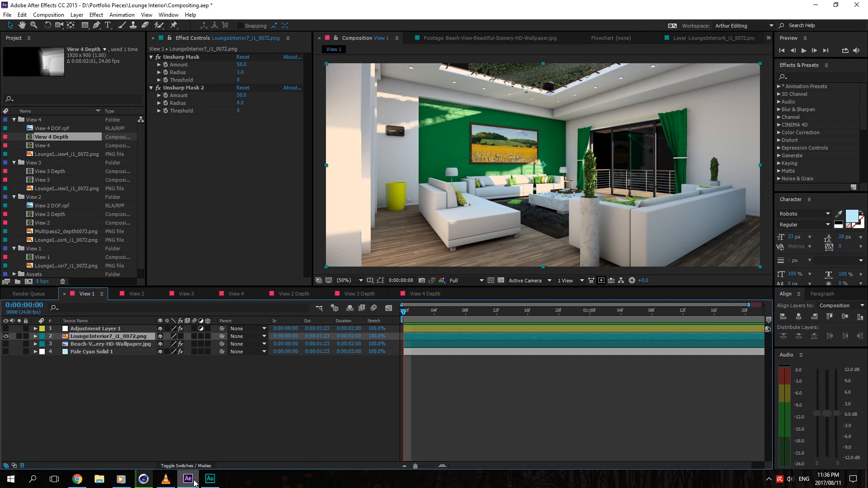
left_click(194, 483)
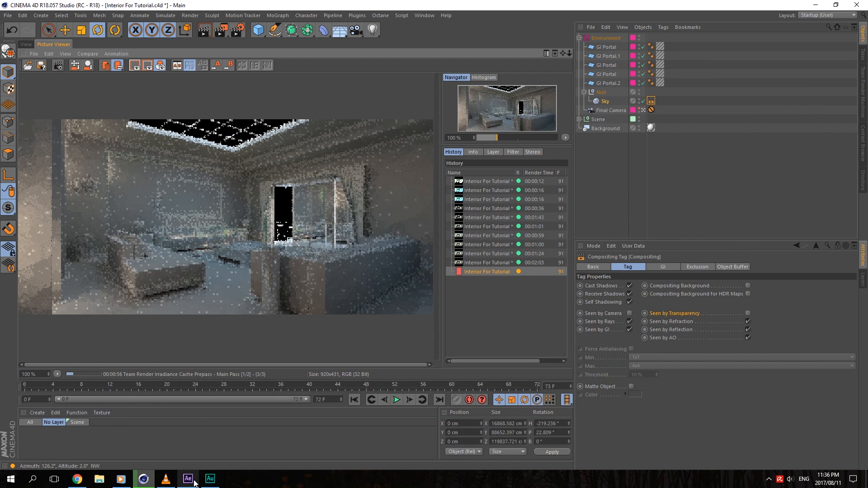
left_click(195, 483)
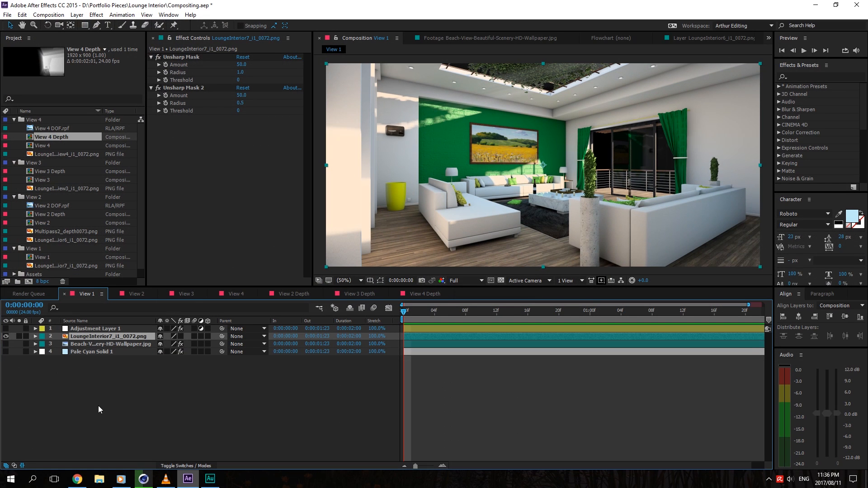
left_click(6, 352)
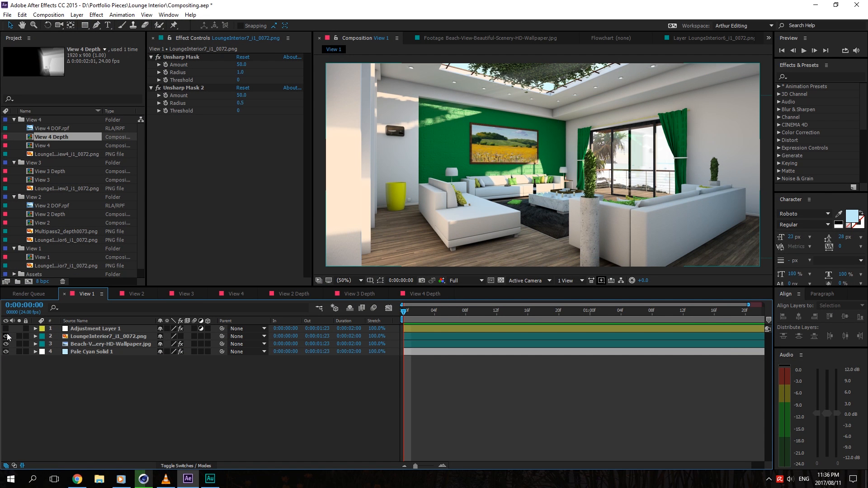
left_click(8, 337)
left_click(8, 329)
left_click(9, 336)
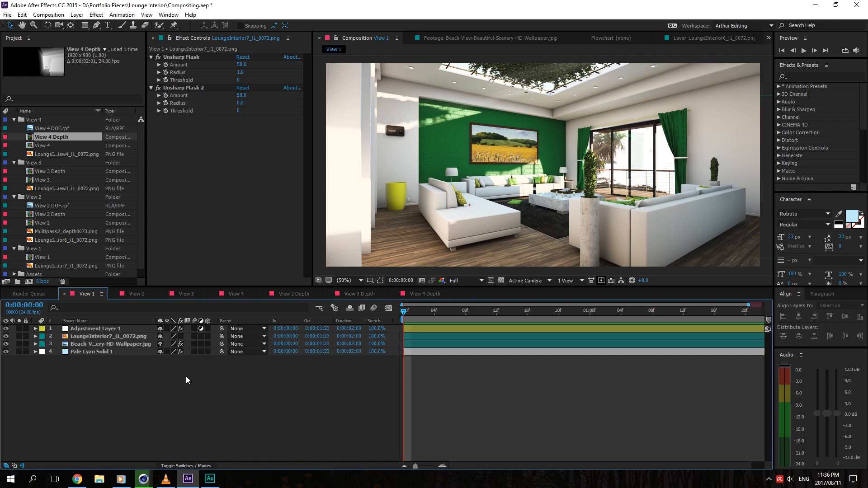
key("ctrl+s")
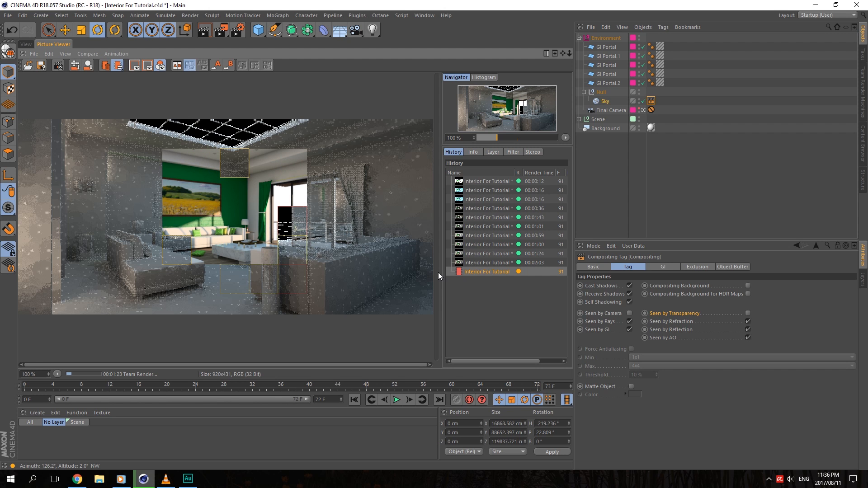
Step: Compare the 02:03 render repeatedly with the running hidden-sky render in the Picture Viewer history
left_click(476, 263)
left_click(476, 272)
left_click(479, 264)
left_click(479, 272)
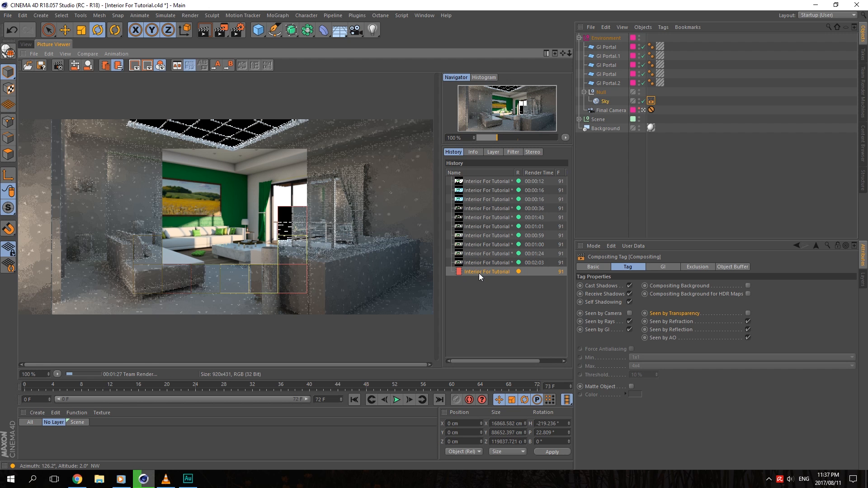
left_click(481, 266)
left_click(473, 271)
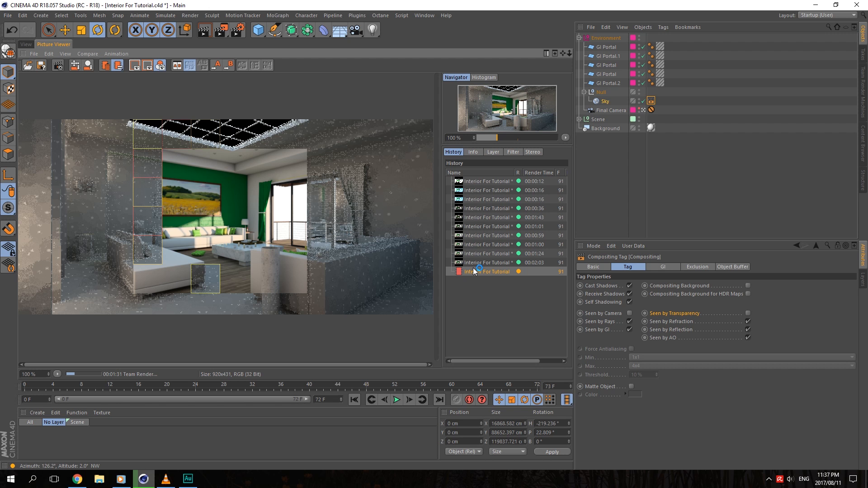
left_click(472, 266)
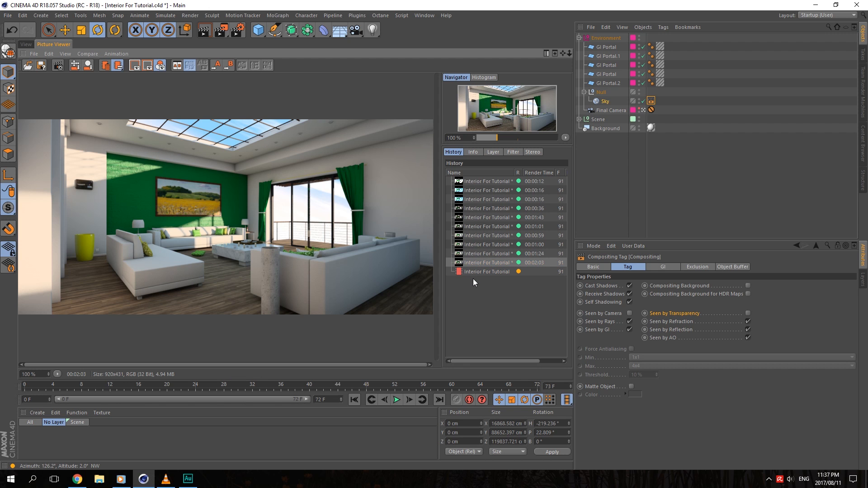
left_click(476, 270)
left_click(477, 263)
left_click(476, 270)
left_click(480, 264)
left_click(477, 271)
left_click(480, 264)
left_click(480, 272)
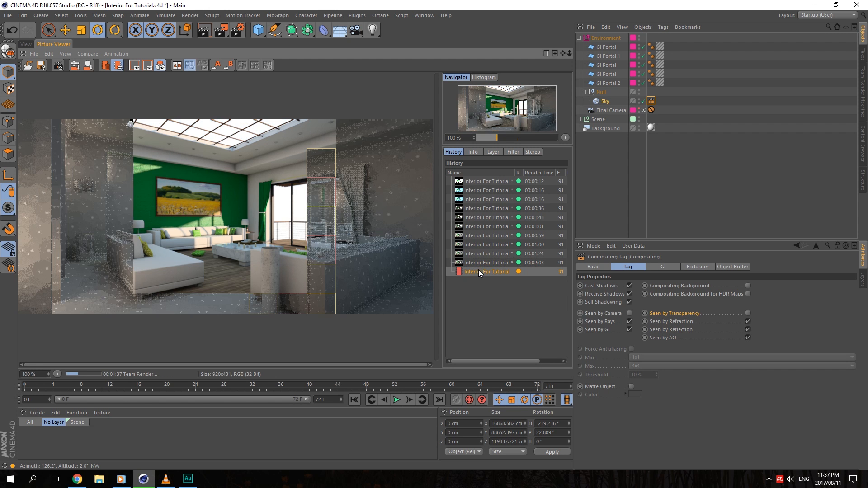
left_click(482, 264)
left_click(483, 272)
left_click(485, 264)
left_click(487, 272)
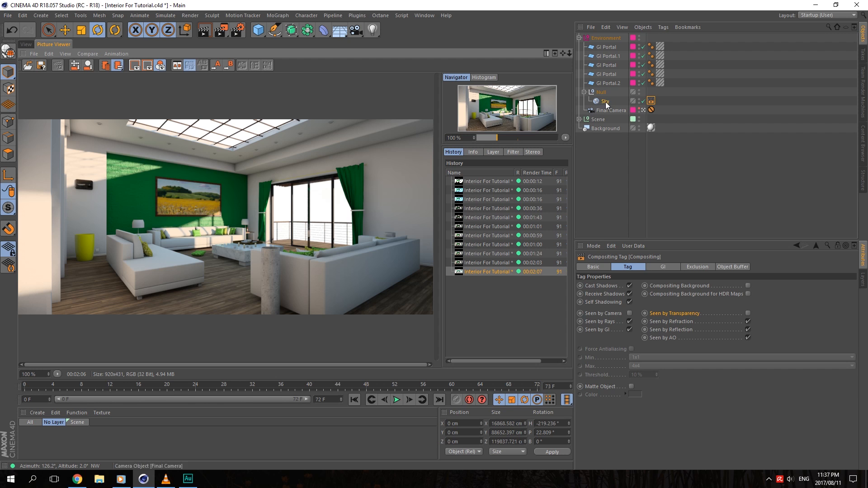
Step: Collapse the Null and Environment groups in the object hierarchy
left_click(582, 90)
left_click(583, 91)
left_click(579, 39)
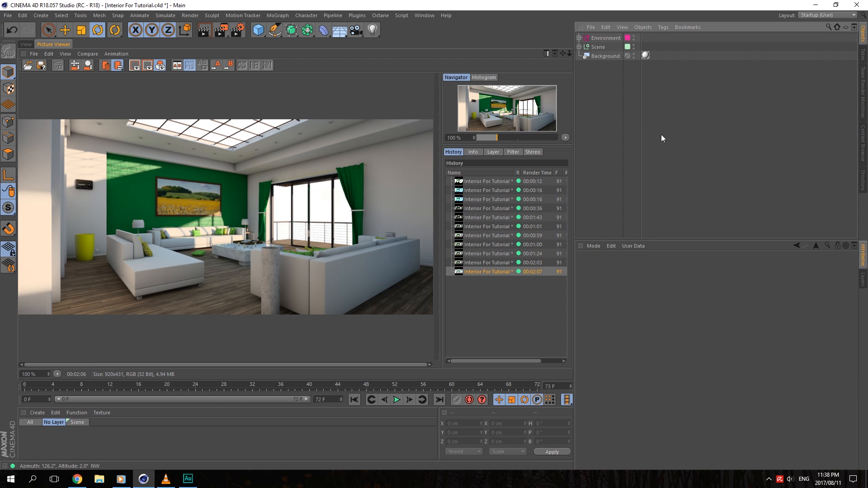